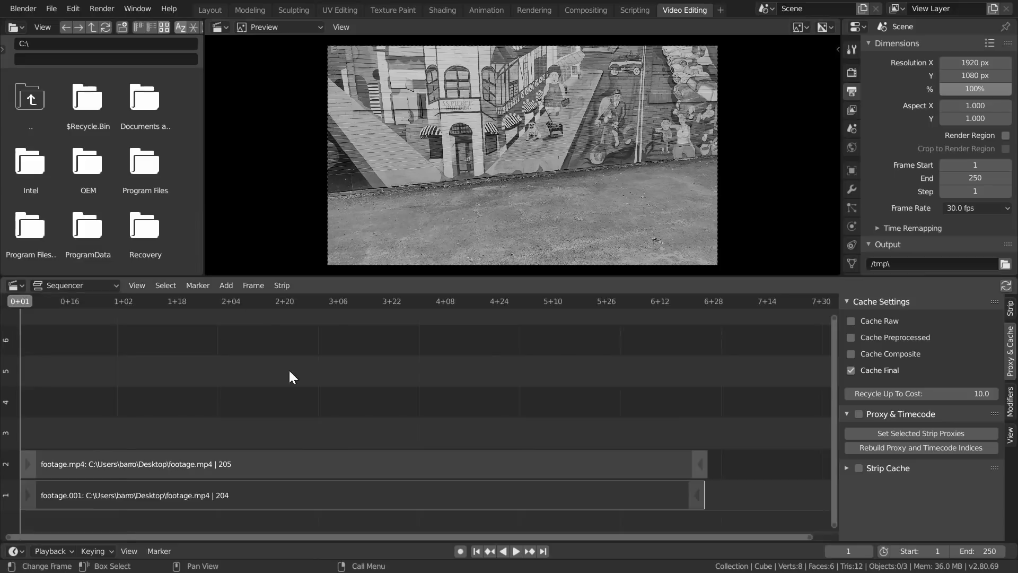
# - Set the footage sequence's start frame to 15 and move the playhead near the end of the footage strips
pyautogui.moveTo(186, 301); pyautogui.dragTo(162, 302)
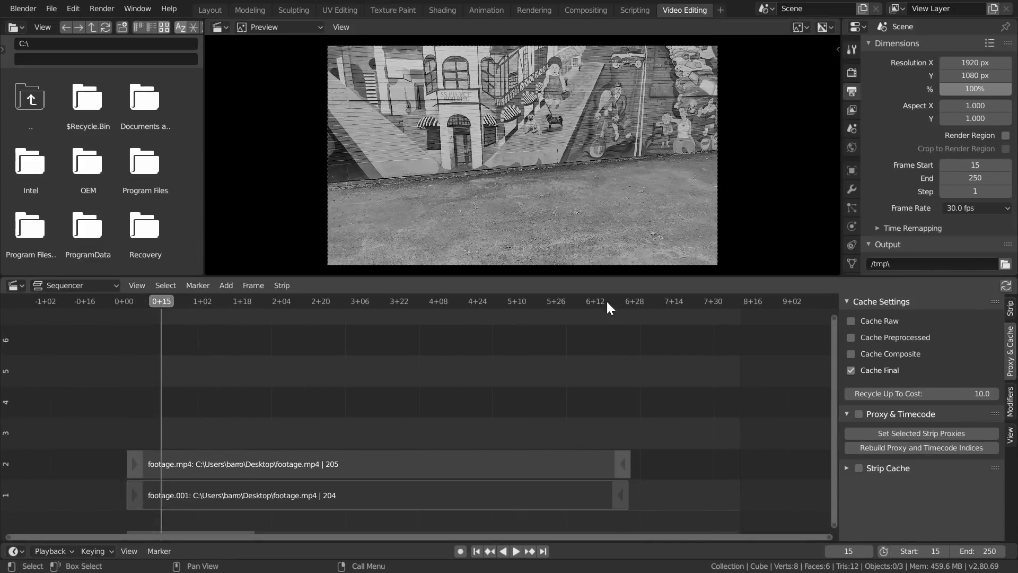
pyautogui.click(605, 300)
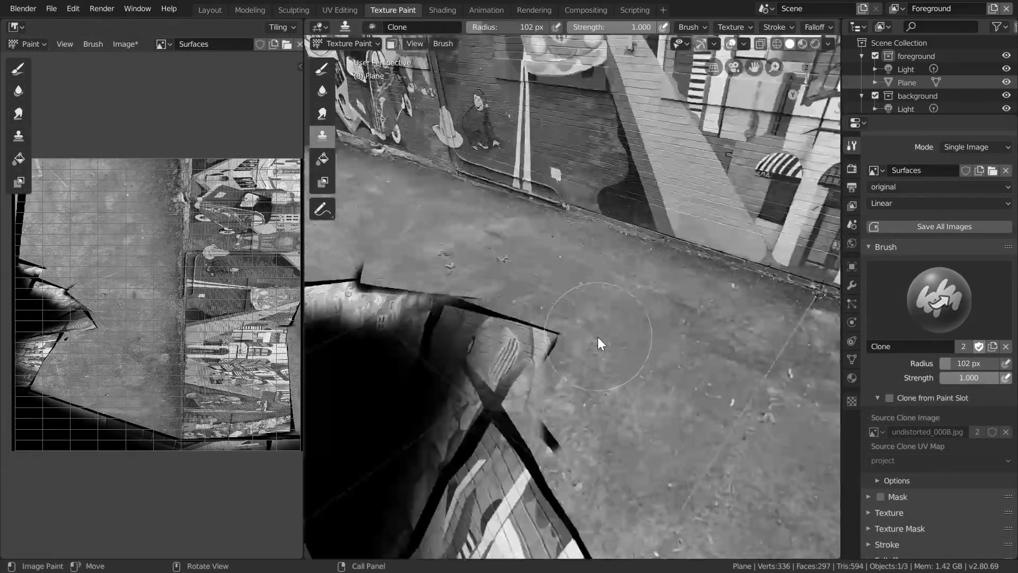
# - Fill a mesh face to build the scene geometry matching the tracked footage
pyautogui.moveTo(597, 336)
pyautogui.mouseDown(button='middle')
pyautogui.moveTo(535, 395)
pyautogui.moveTo(469, 278)
pyautogui.moveTo(585, 300)
pyautogui.mouseUp(button='middle')
pyautogui.press('f')
pyautogui.scroll(3, 584, 300)
pyautogui.moveTo(584, 300); pyautogui.dragTo(581, 279)
pyautogui.moveTo(581, 279)
pyautogui.mouseDown(button='middle')
pyautogui.moveTo(581, 450)
pyautogui.moveTo(548, 193)
pyautogui.moveTo(616, 297)
pyautogui.mouseUp(button='middle')
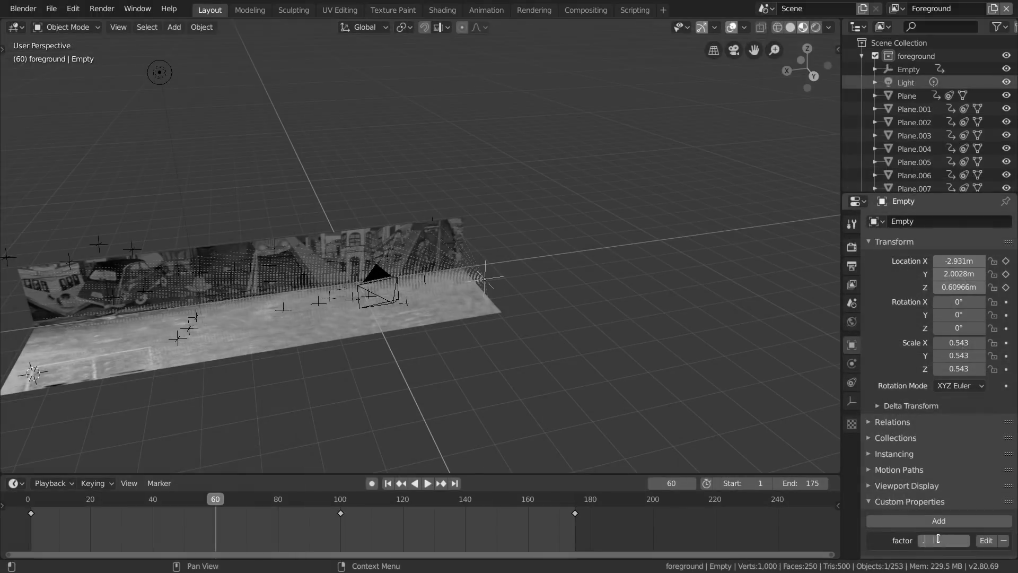
# - Set the Empty's factor property to 0.1 at frame 60 and insert a keyframe for it
pyautogui.write('0.1')
pyautogui.press('Return')
pyautogui.scroll(2, 742, 414)
pyautogui.press('i')
# - Go to frame 120, set the Empty's factor property to 0.15 and insert a keyframe for it
pyautogui.moveTo(218, 500); pyautogui.dragTo(401, 503)
pyautogui.keyDown('shift'); pyautogui.moveTo(403, 361); pyautogui.dragTo(684, 287, button='middle'); pyautogui.keyUp('shift')
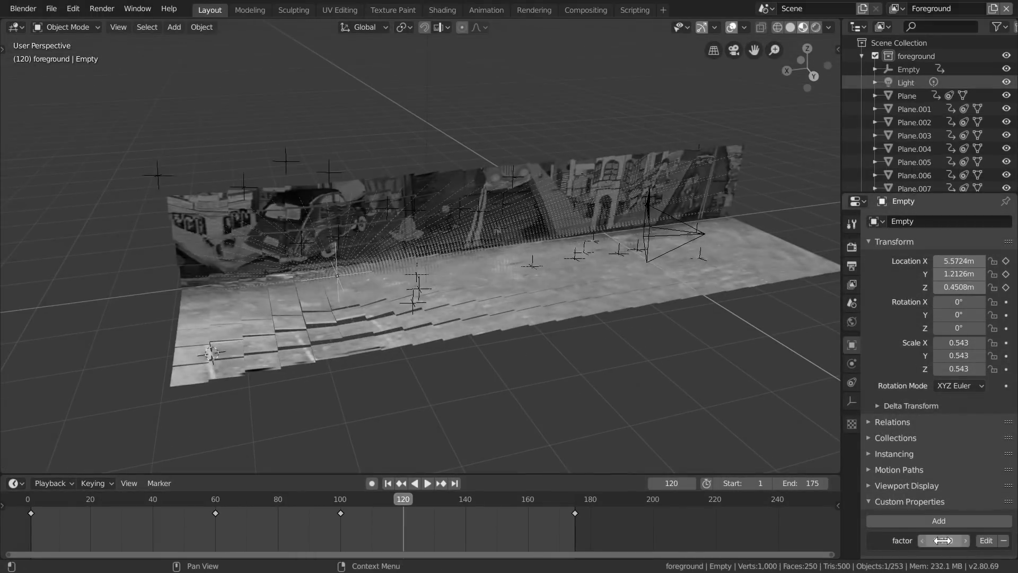
pyautogui.doubleClick(943, 540)
pyautogui.write('0.15')
pyautogui.press('Return')
pyautogui.press('i')
pyautogui.press('Up')
pyautogui.doubleClick(943, 542)
# - Play back the animation in the viewport and through the camera to check the planes' movement
pyautogui.scroll(-2, 590, 277)
pyautogui.press('space')
pyautogui.moveTo(522, 268); pyautogui.dragTo(518, 291, button='middle')
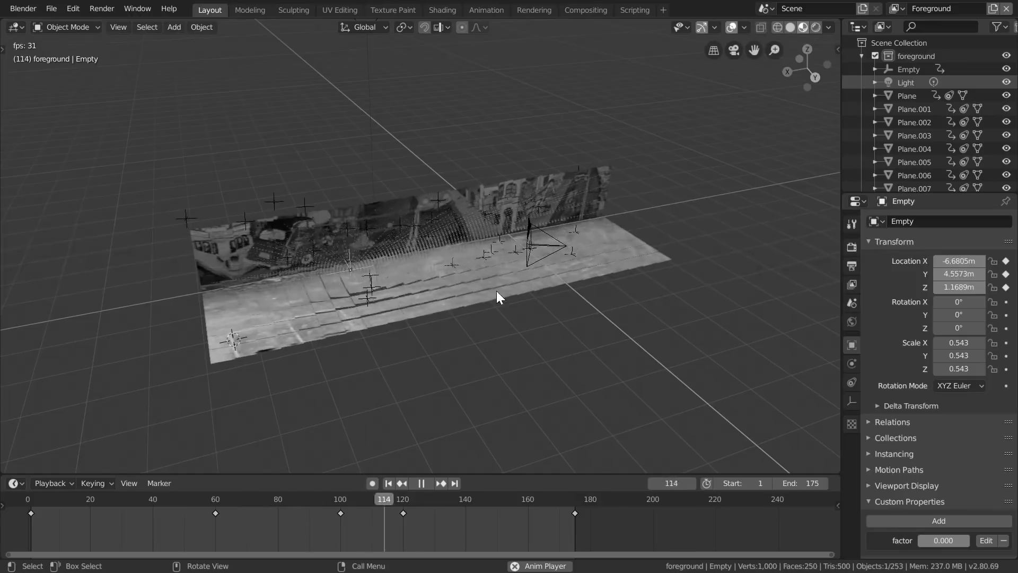
pyautogui.press('space')
pyautogui.press('KP_0')
pyautogui.press('space')
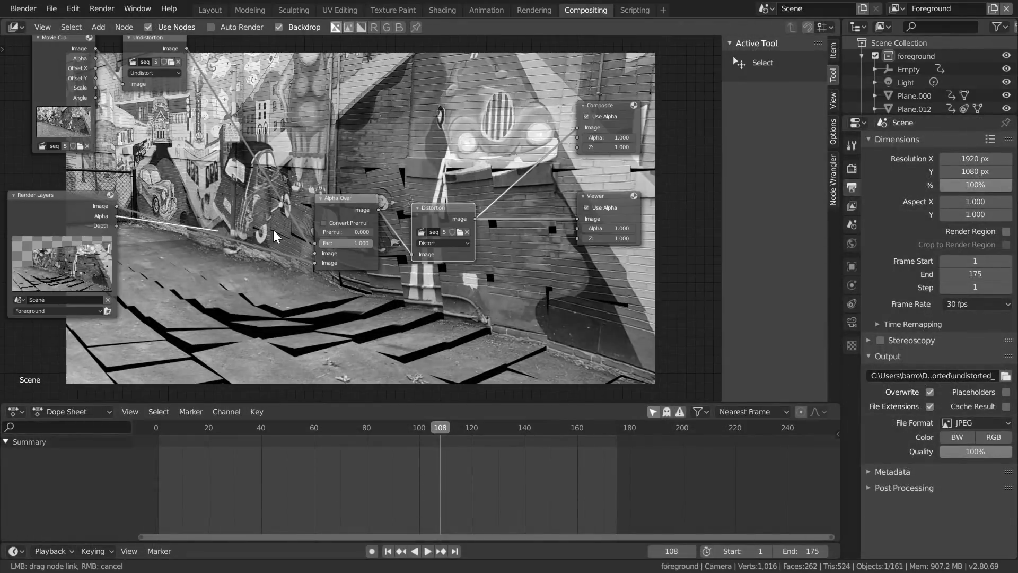
# - Insert a Dilate/Erode node between the Render Layers alpha output and the Alpha Over factor input
pyautogui.hotkey('shift', 'a')
pyautogui.click(192, 197)
pyautogui.write('dil')
pyautogui.press('Return')
pyautogui.click(206, 229)
# - Preview the Dilate/Erode node through the Viewer and set its mode to Feather
pyautogui.keyDown('ctrl'); pyautogui.keyDown('shift'); pyautogui.click(231, 313); pyautogui.keyUp('shift'); pyautogui.keyUp('ctrl')
pyautogui.click(240, 332)
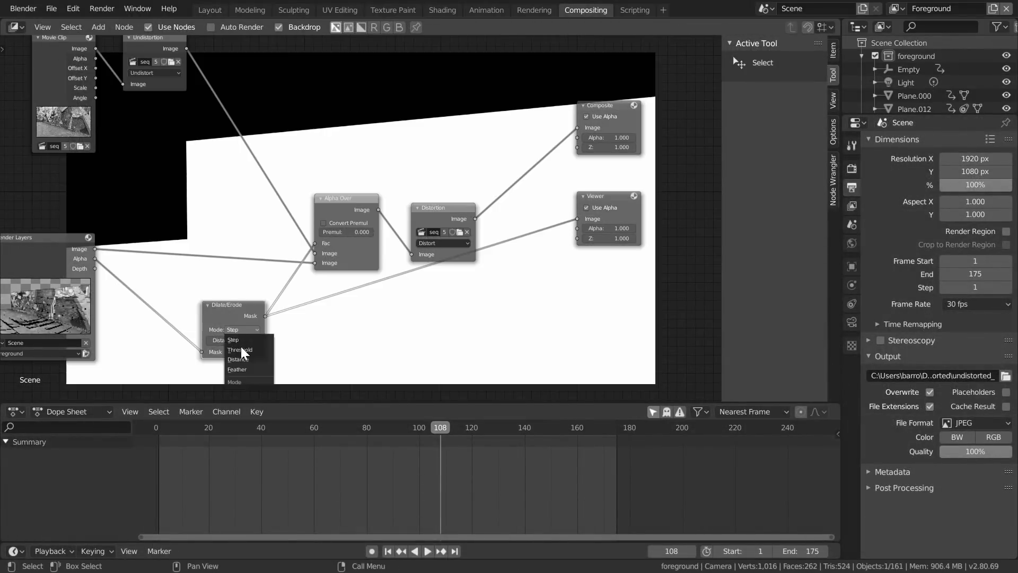
pyautogui.click(240, 367)
pyautogui.scroll(3, 254, 339)
pyautogui.moveTo(275, 295)
pyautogui.mouseDown()
pyautogui.moveTo(245, 295)
pyautogui.moveTo(279, 295)
pyautogui.mouseUp()
pyautogui.keyDown('ctrl'); pyautogui.keyDown('shift'); pyautogui.click(501, 133); pyautogui.keyUp('shift'); pyautogui.keyUp('ctrl')
pyautogui.moveTo(80, 190); pyautogui.dragTo(357, 173)
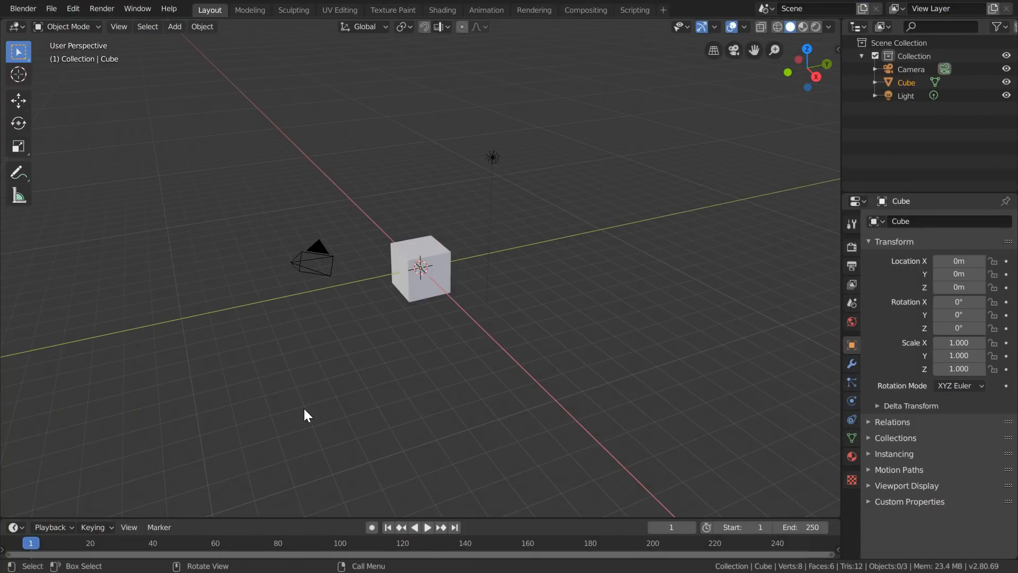
# - Delete the default camera, cube and light from the scene
pyautogui.moveTo(277, 401); pyautogui.dragTo(524, 175)
pyautogui.press('x')
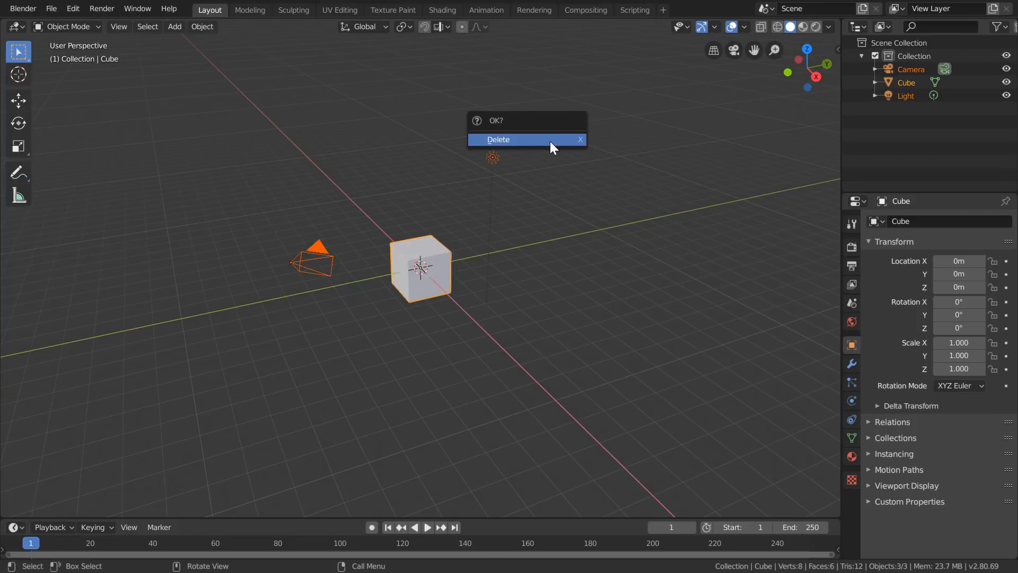
pyautogui.click(550, 140)
# - Add a mesh plane at the scene origin
pyautogui.hotkey('shift', 'a')
pyautogui.moveTo(485, 201)
pyautogui.click(544, 202)
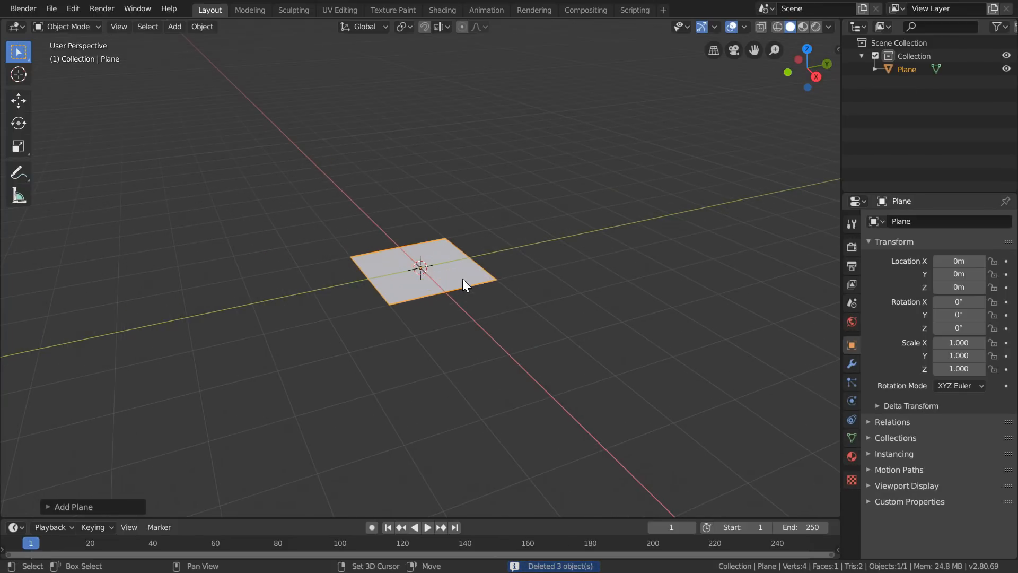
# - Add a plain axes empty at the origin and raise it along Z to about 3.24 m above the plane
pyautogui.hotkey('shift', 'a')
pyautogui.moveTo(446, 402)
pyautogui.click(515, 397)
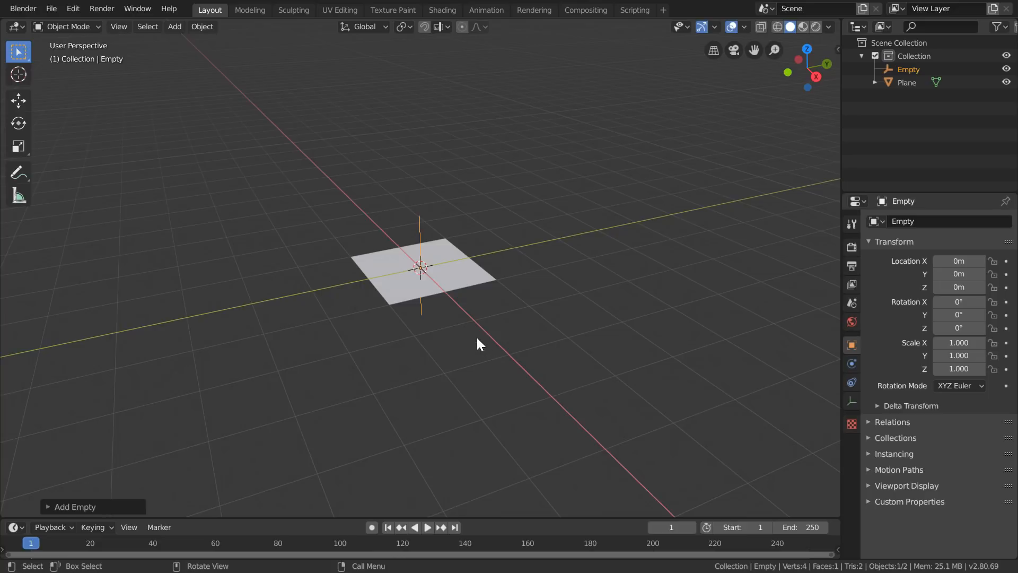
pyautogui.press('g')
pyautogui.press('z')
pyautogui.click(459, 152)
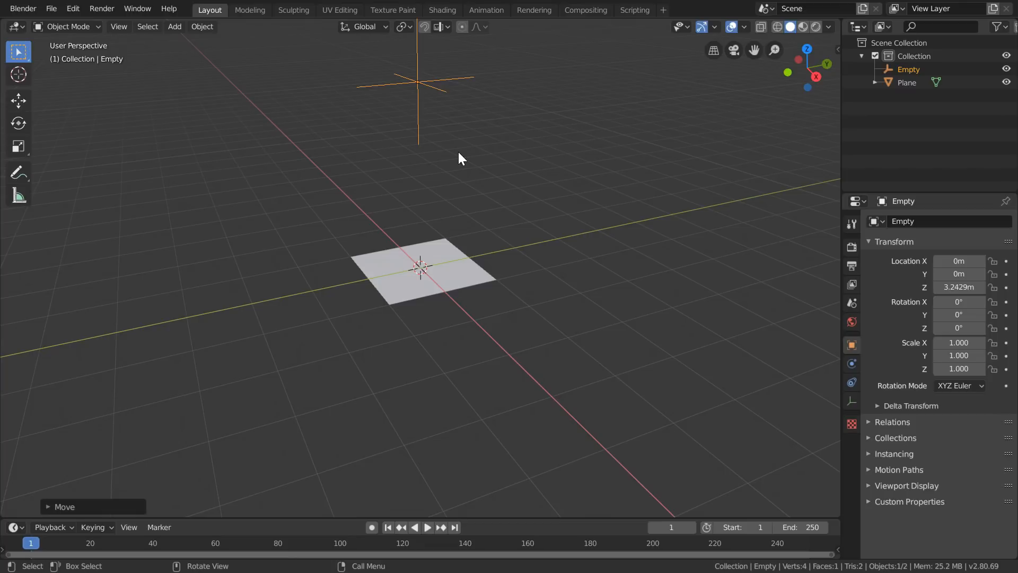
# - Add a Damped Track constraint to the plane with the Empty as target and Z as the tracking axis
pyautogui.click(434, 272)
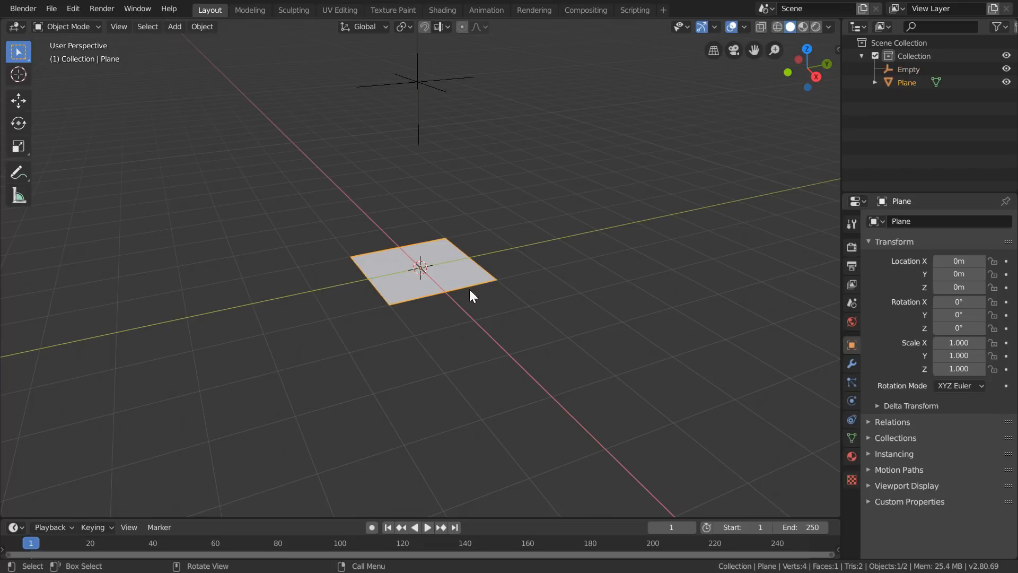
pyautogui.click(851, 420)
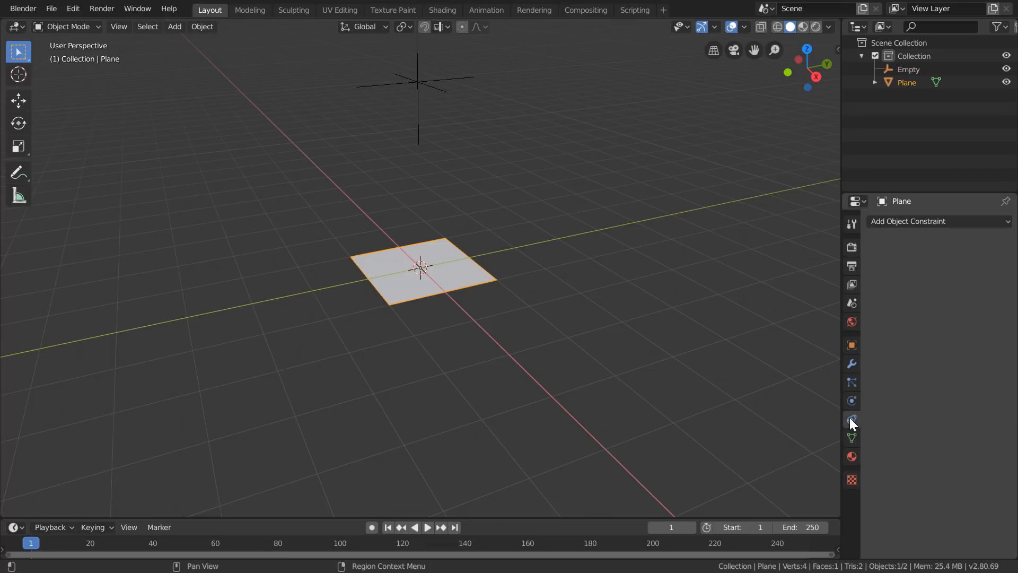
pyautogui.click(911, 224)
pyautogui.click(893, 264)
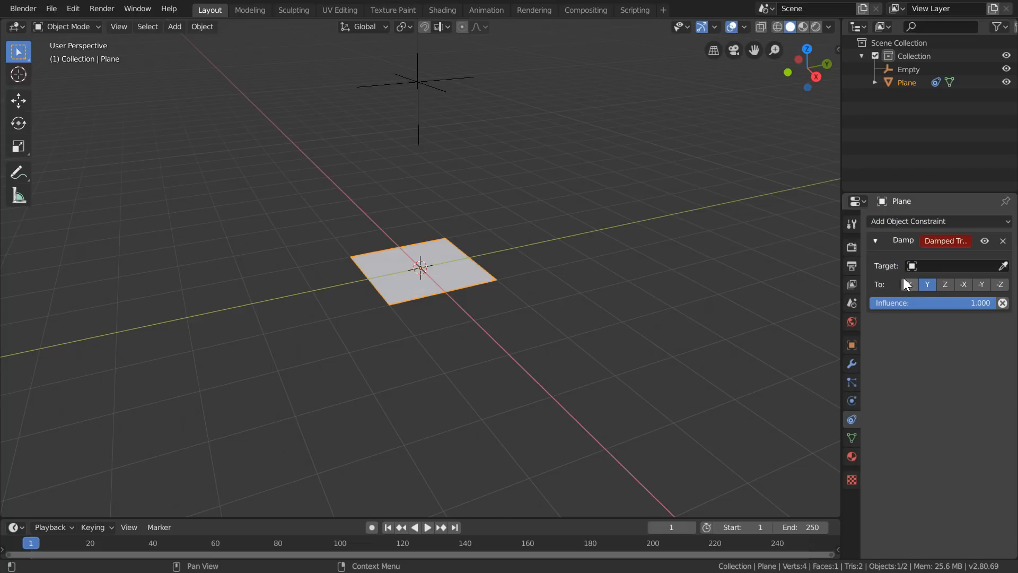
pyautogui.click(917, 267)
pyautogui.click(904, 286)
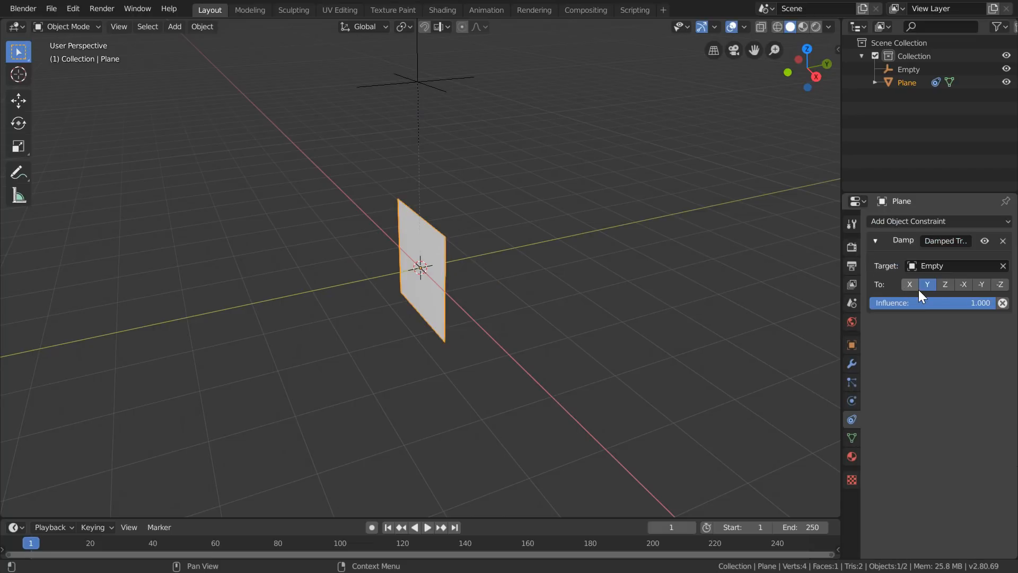
pyautogui.click(944, 284)
# - Move the Empty slightly sideways above the plane to test the tracking
pyautogui.click(420, 127)
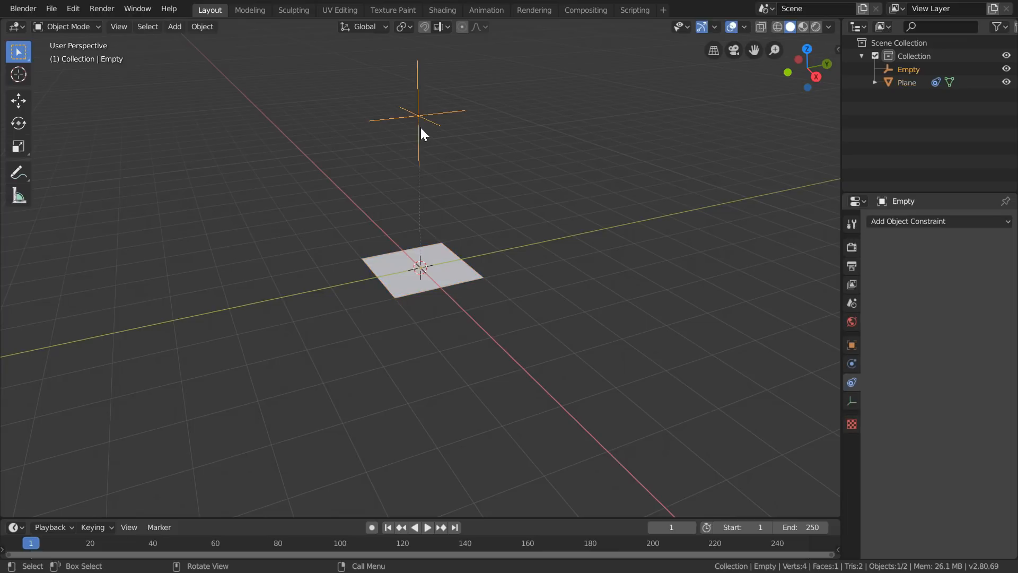
pyautogui.press('g')
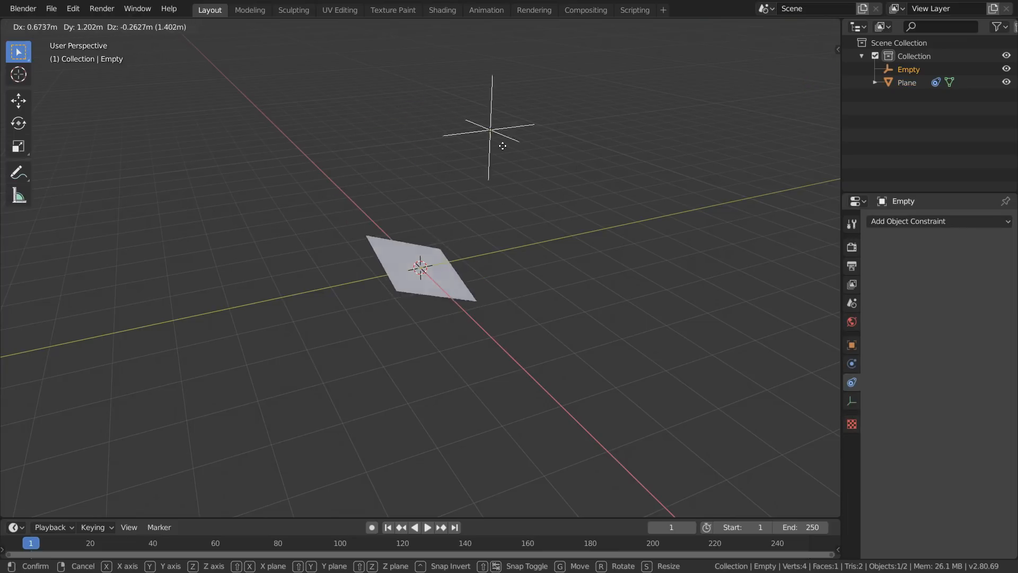
pyautogui.click(447, 111)
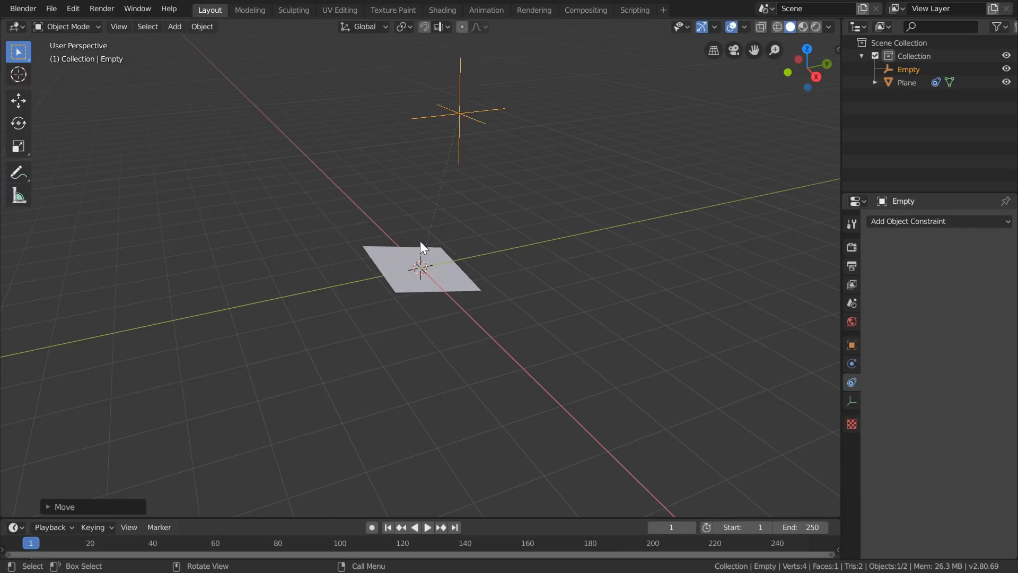
# - Add a driver to the Influence value of the plane's Damped Track constraint
pyautogui.click(419, 269)
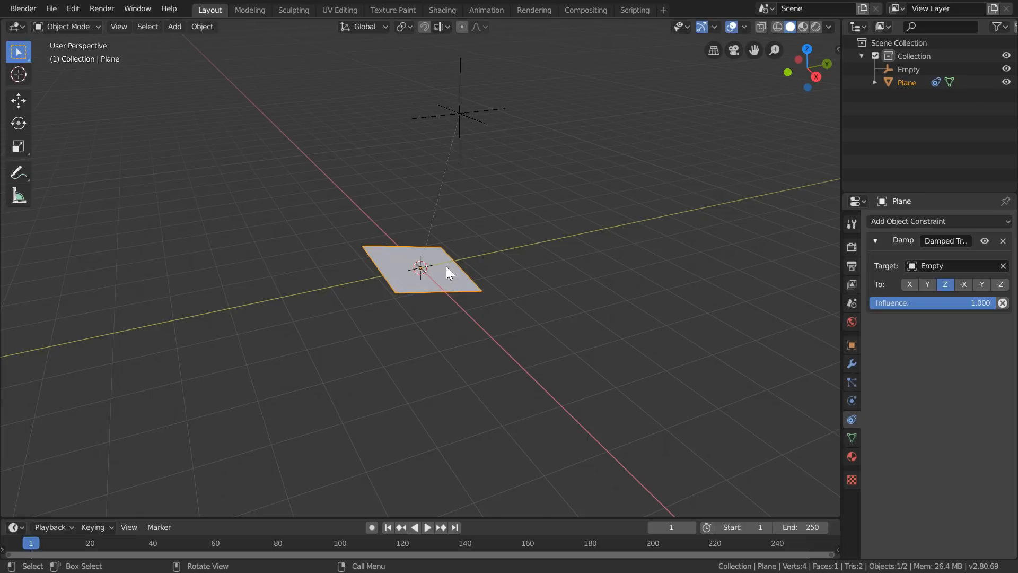
pyautogui.rightClick(874, 301)
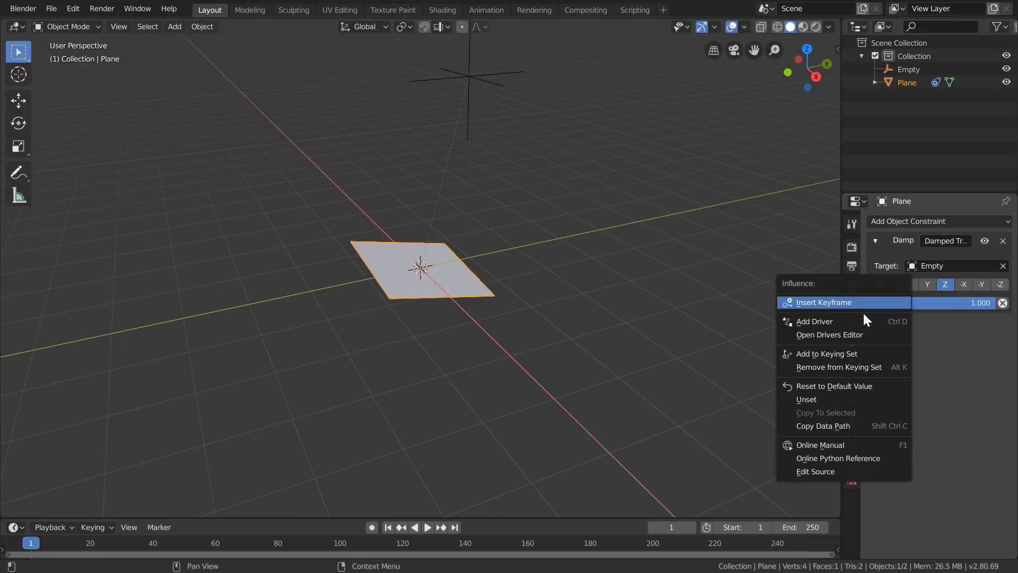
pyautogui.click(835, 321)
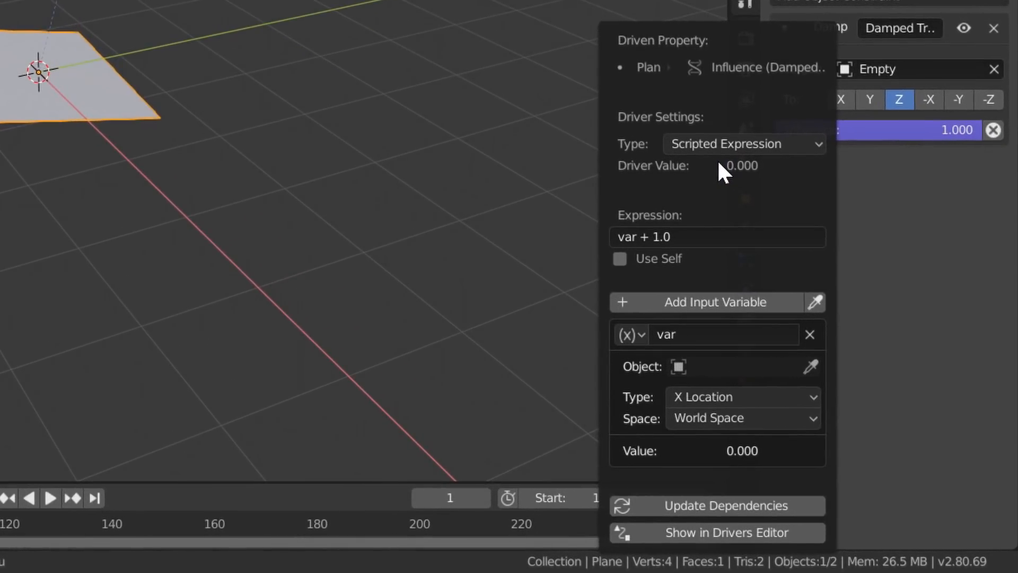
# - Rename the driver's input variable to distance and change its type to Distance
pyautogui.click(682, 333)
pyautogui.write('distance')
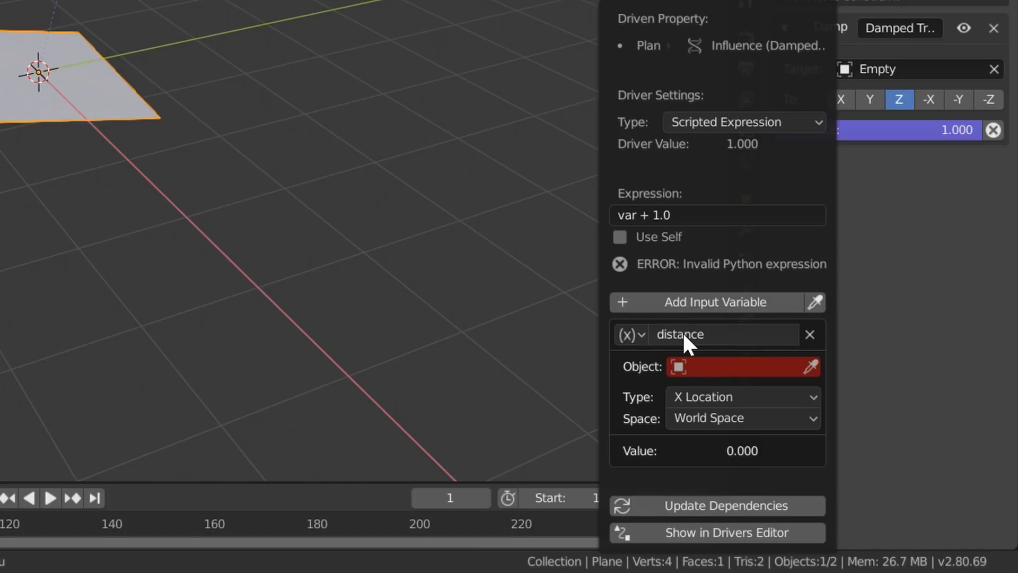
pyautogui.click(637, 334)
pyautogui.click(654, 428)
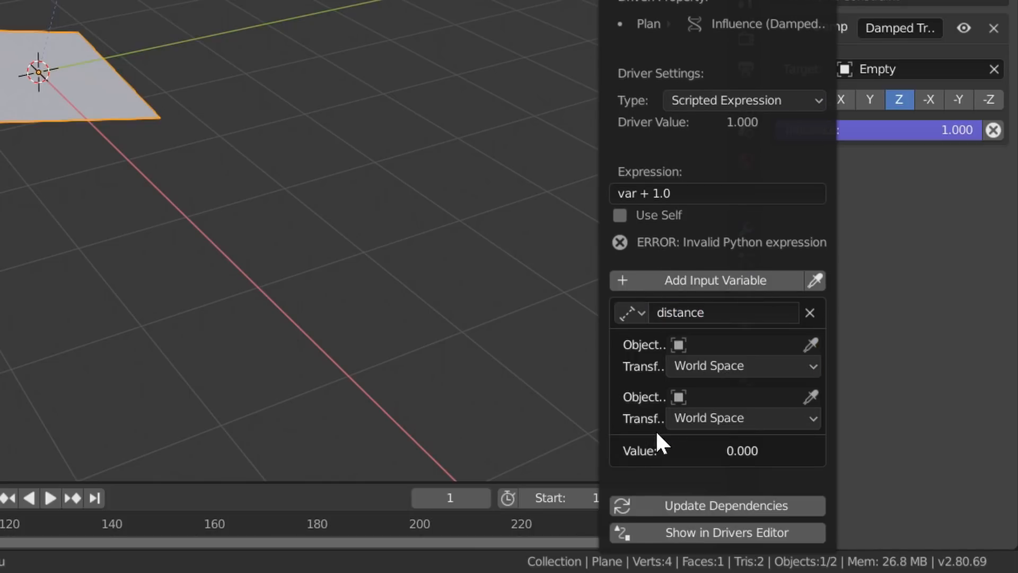
# - Assign Empty and Plane as the two objects of the driver's distance variable
pyautogui.click(713, 344)
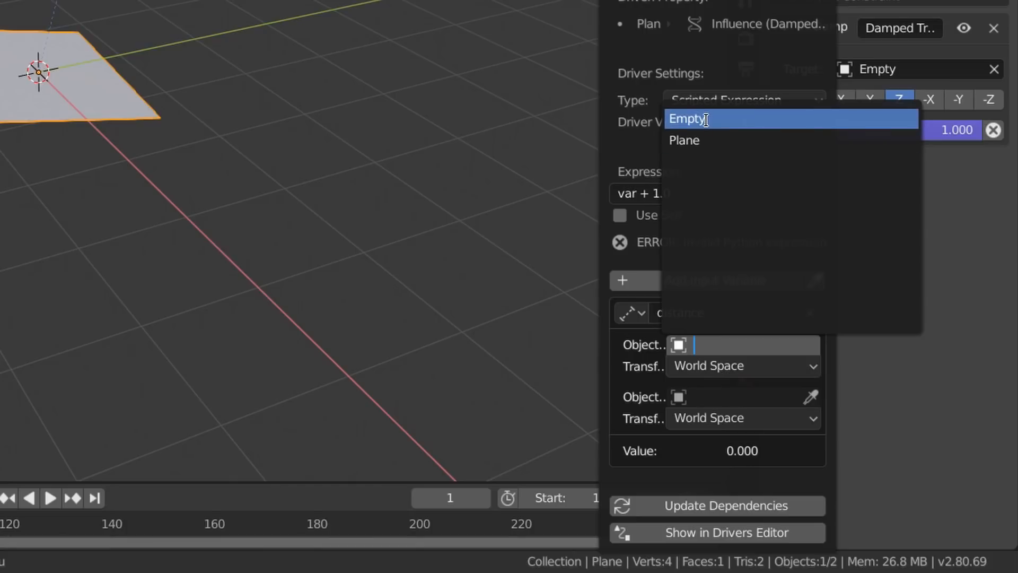
pyautogui.click(687, 118)
pyautogui.click(709, 399)
pyautogui.click(689, 192)
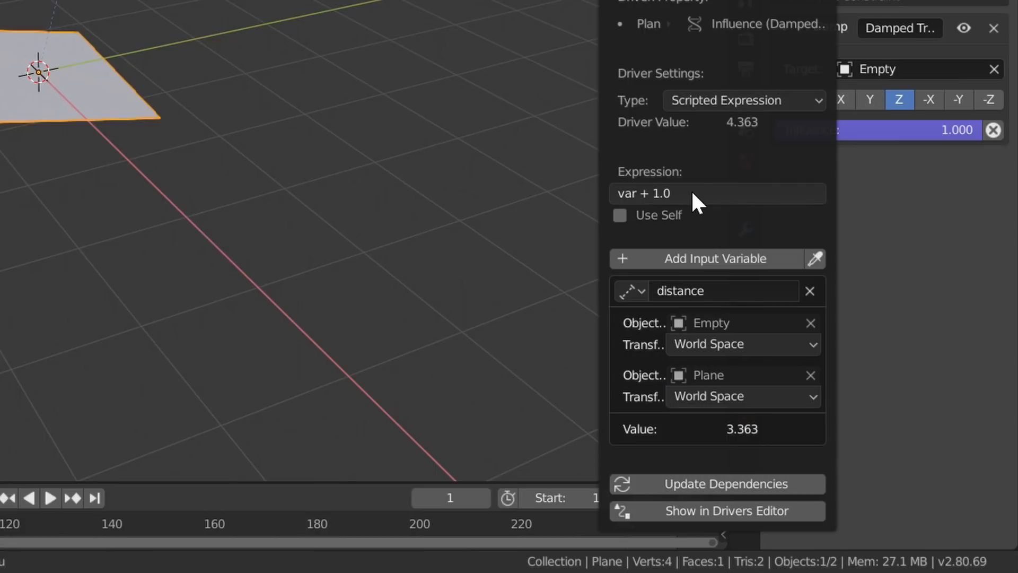
# - Set the Influence driver's scripted expression to 1/distance
pyautogui.click(691, 193)
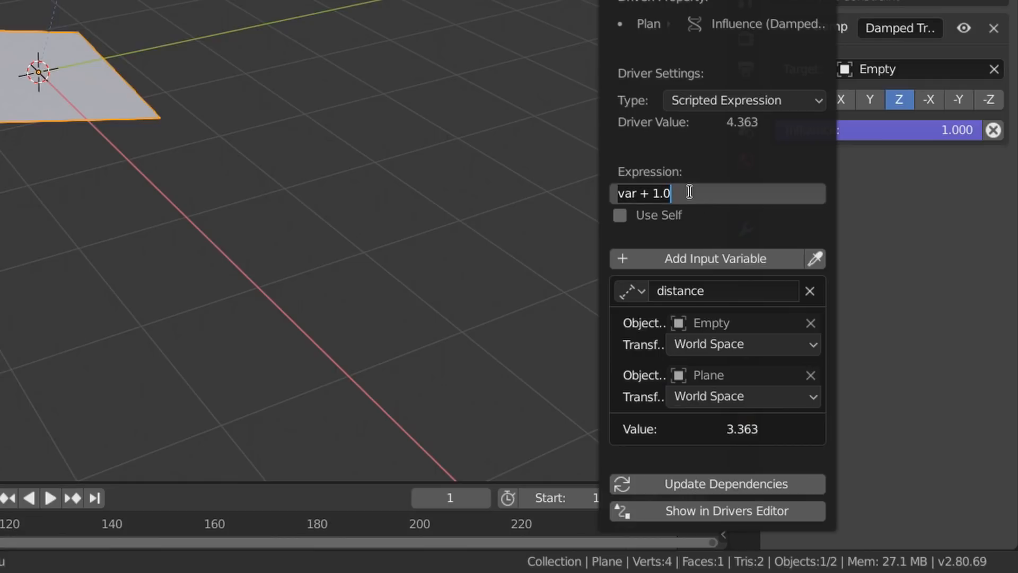
pyautogui.write('1/distance')
pyautogui.press('Return')
# - Move the Empty around the plane to test the driver, placing it at about X 0.55, Y 0.89, Z 2.95 m
pyautogui.click(193, 29)
pyautogui.click(222, 5)
pyautogui.press('g')
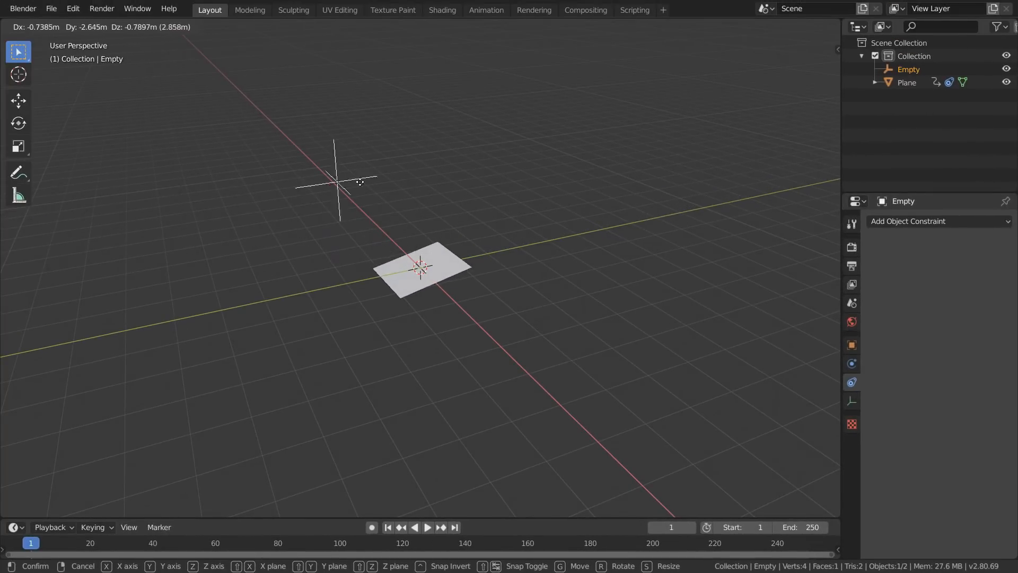
pyautogui.click(461, 158)
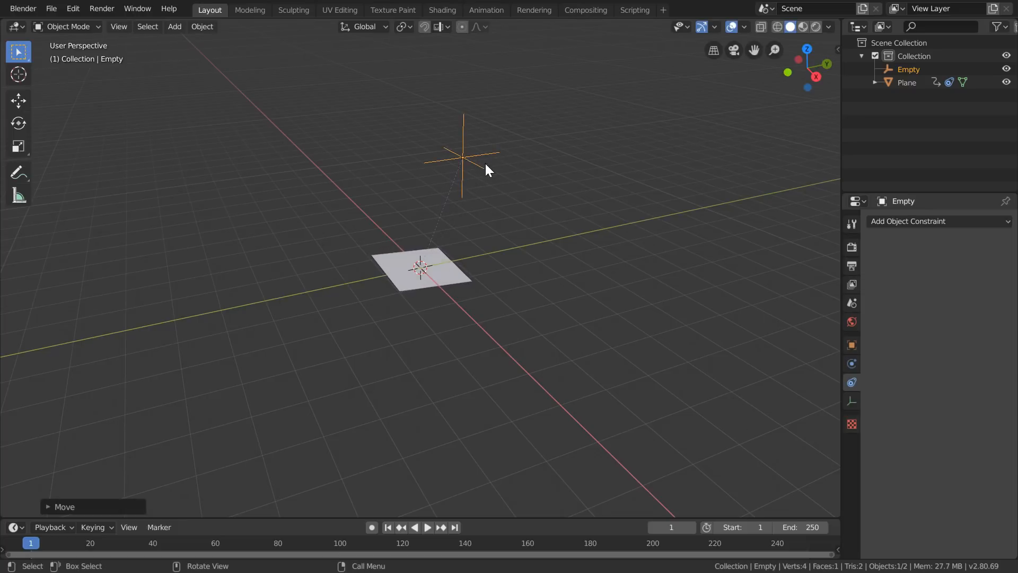
# - Add a custom property named scalefactor to the Empty, keeping its value at 1.0
pyautogui.click(852, 345)
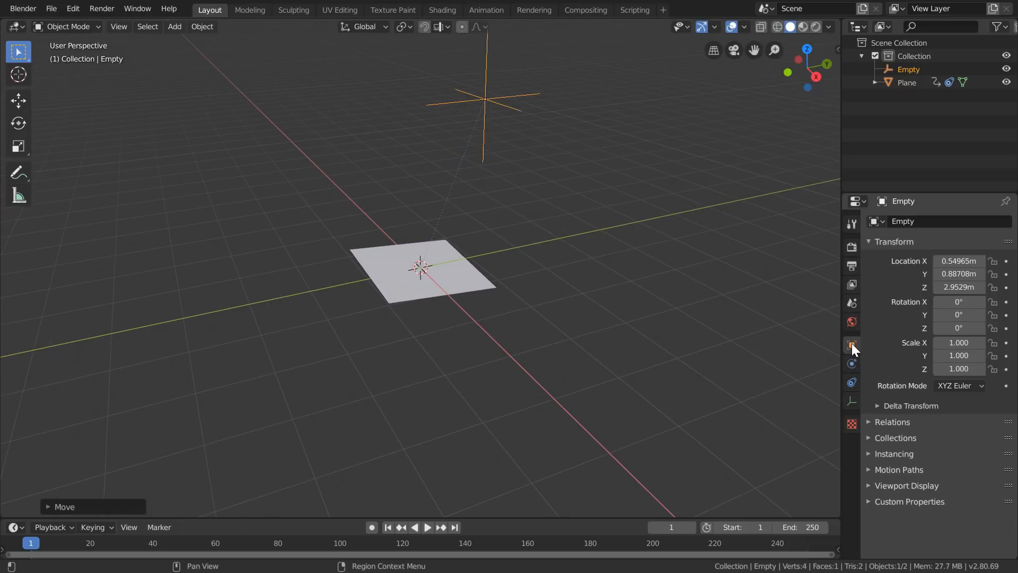
pyautogui.click(895, 503)
pyautogui.click(918, 520)
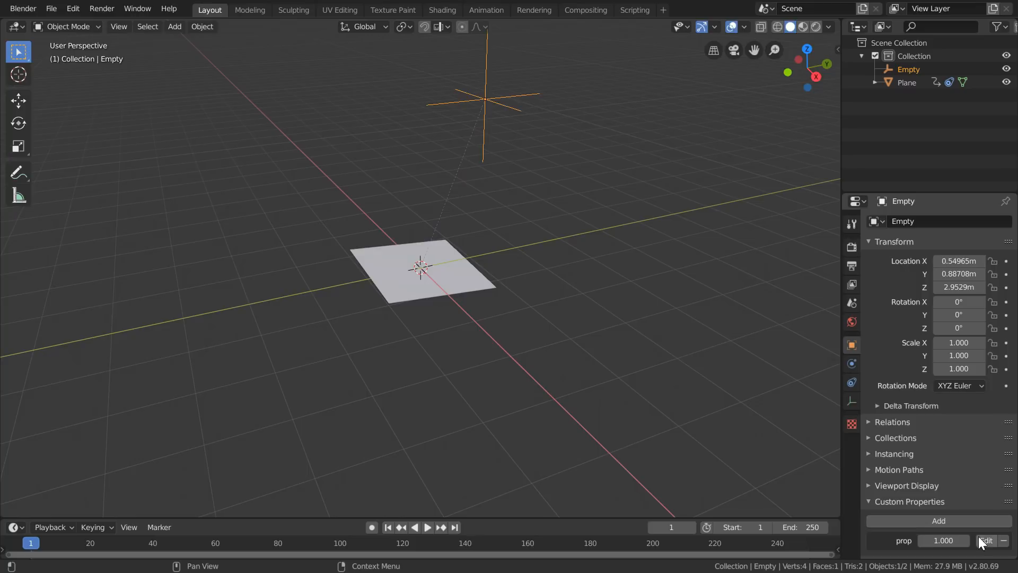
pyautogui.click(986, 536)
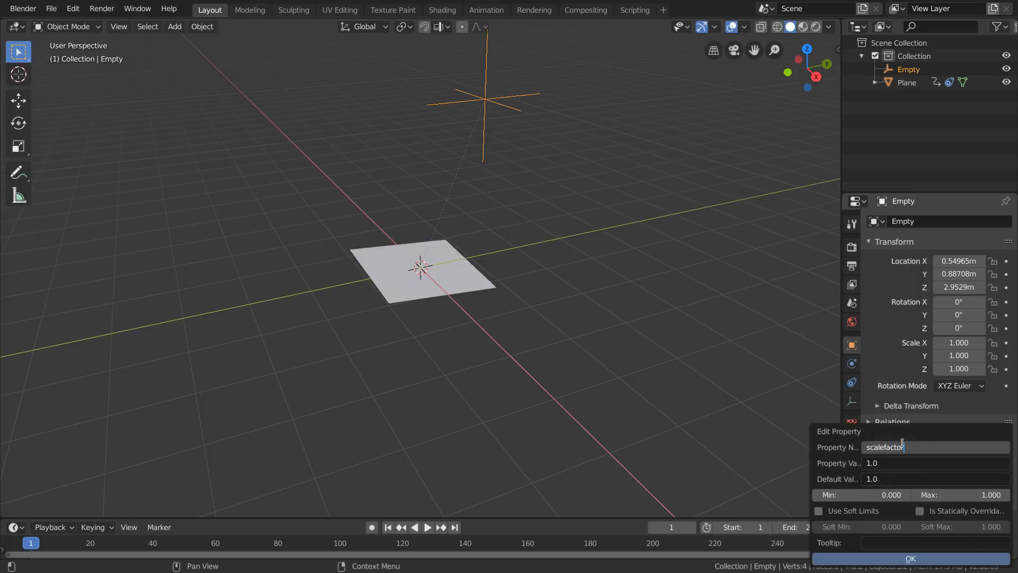
pyautogui.click(890, 559)
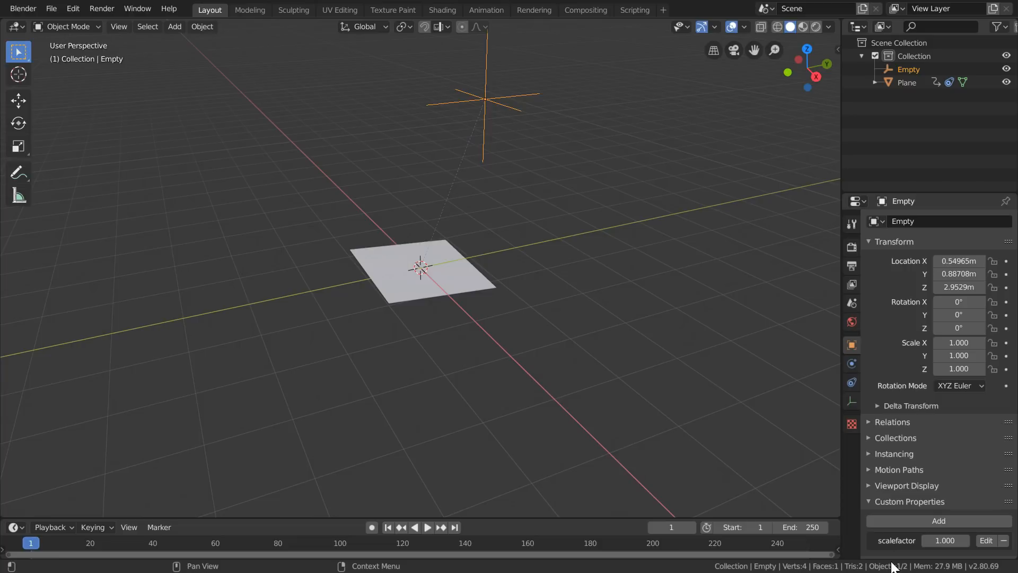
# - Copy the data path of the Empty's scalefactor property
pyautogui.rightClick(942, 542)
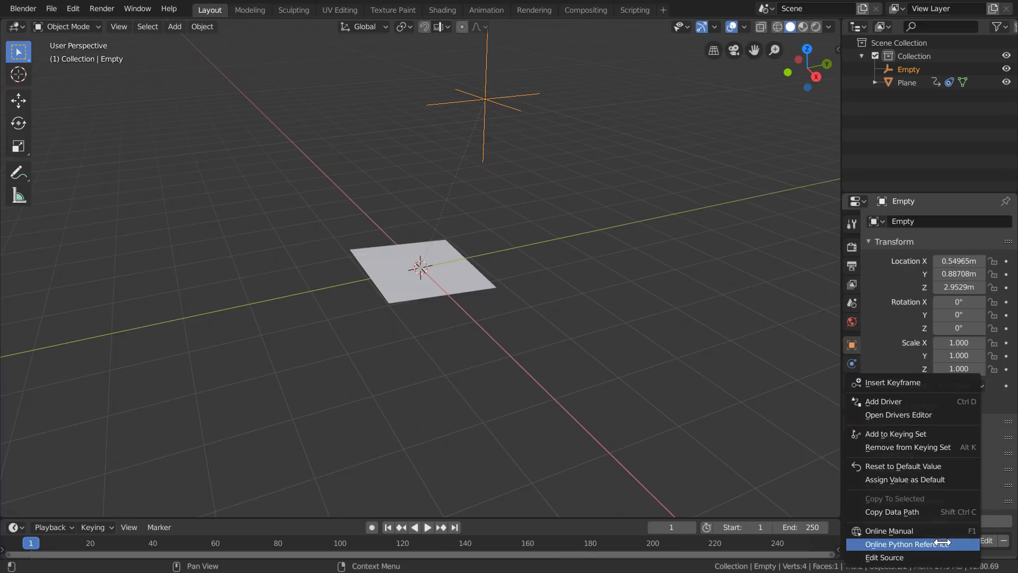
pyautogui.click(922, 512)
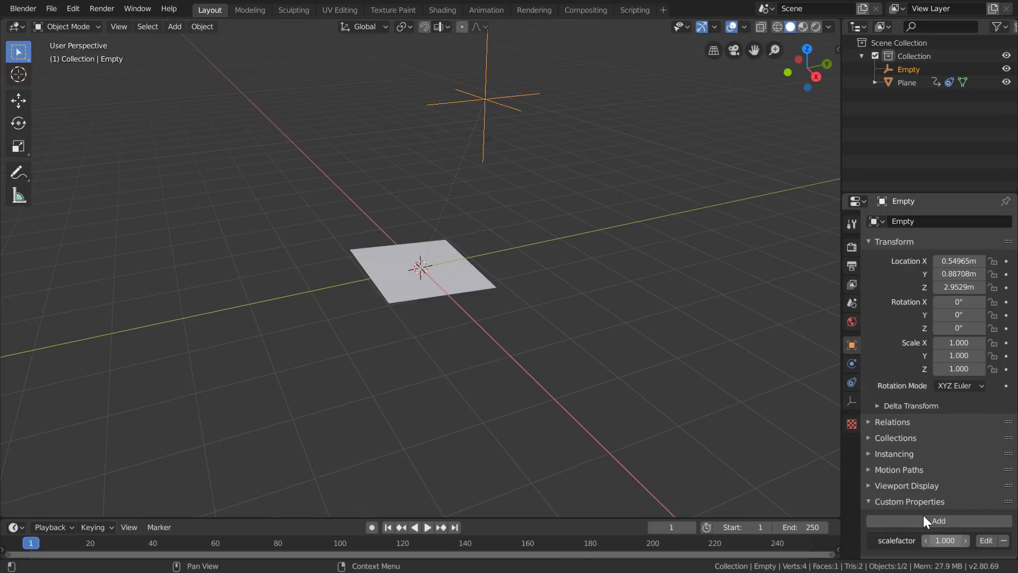
# - Edit the driver on the plane's Damped Track Influence and add an input variable named scalefactor
pyautogui.click(458, 282)
pyautogui.click(852, 419)
pyautogui.rightClick(933, 302)
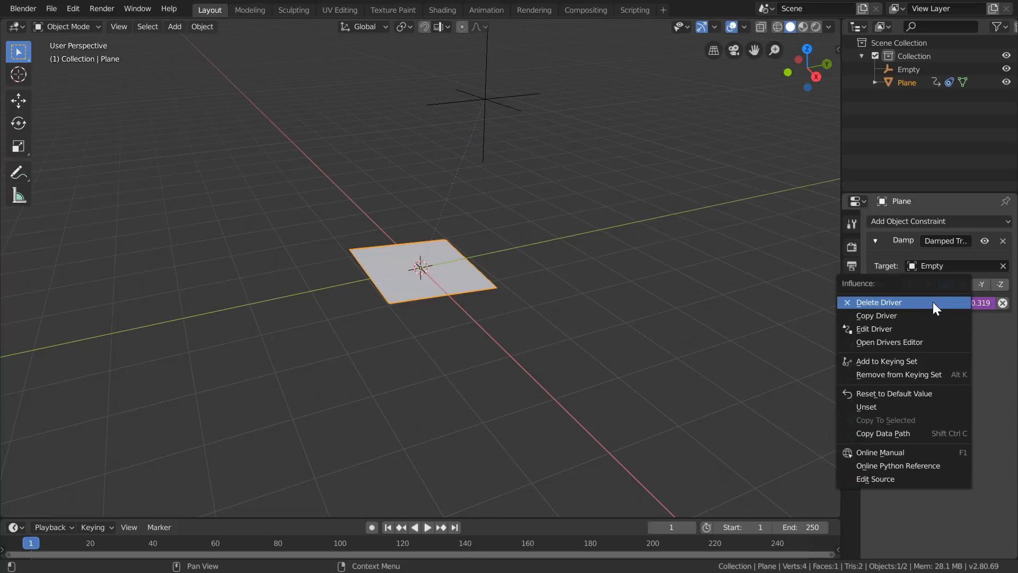
pyautogui.click(884, 328)
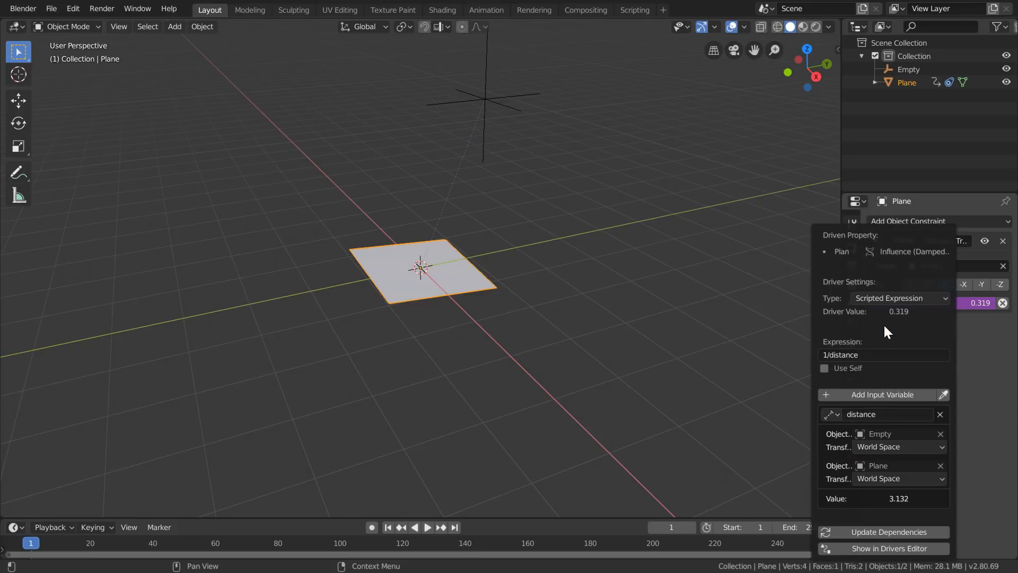
pyautogui.click(847, 394)
pyautogui.click(863, 460)
pyautogui.write('scalefactor')
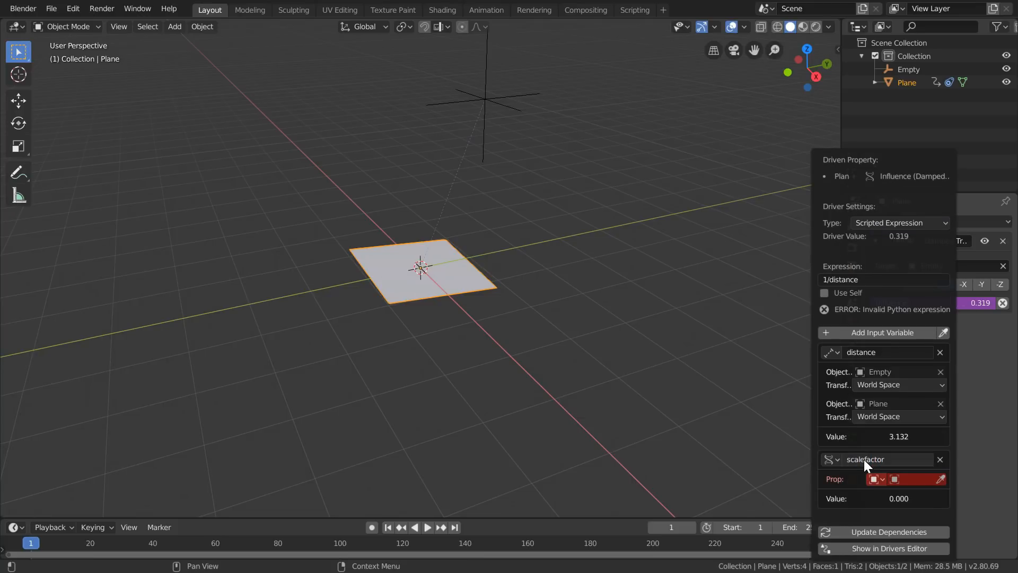
# - Link the scalefactor variable to the Empty, using the copied path ["scalefactor"]
pyautogui.click(904, 479)
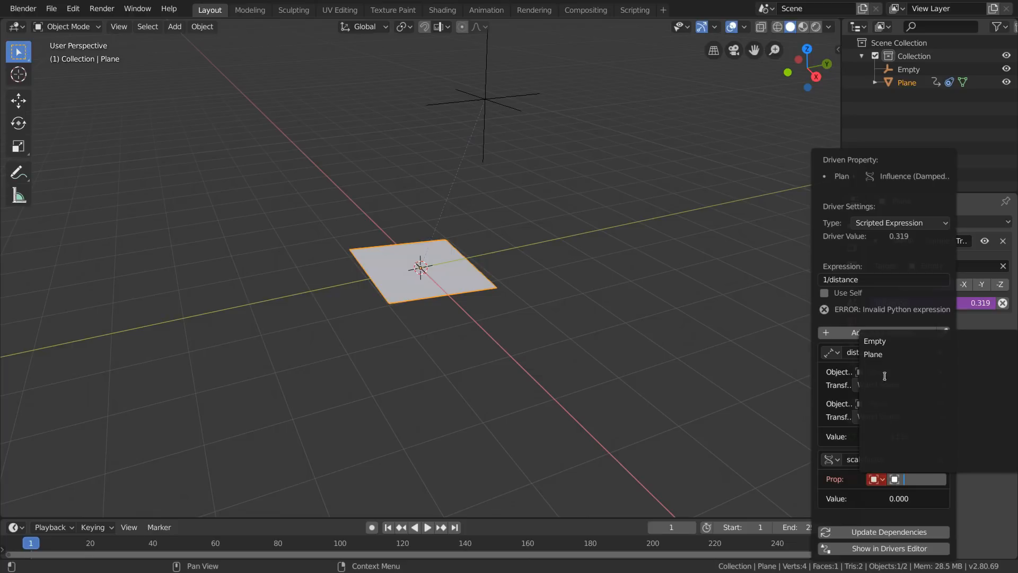
pyautogui.click(876, 343)
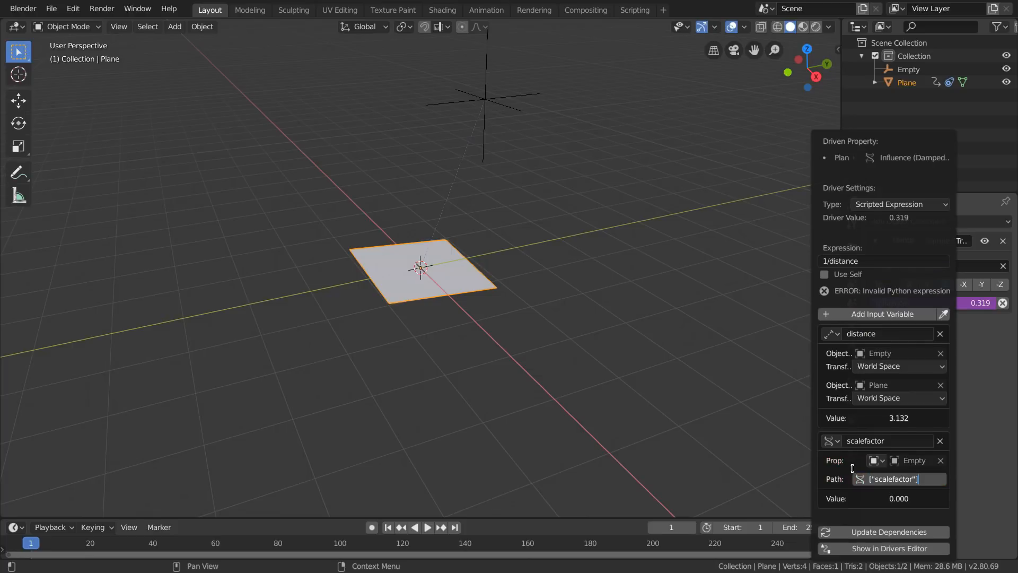
pyautogui.press('Return')
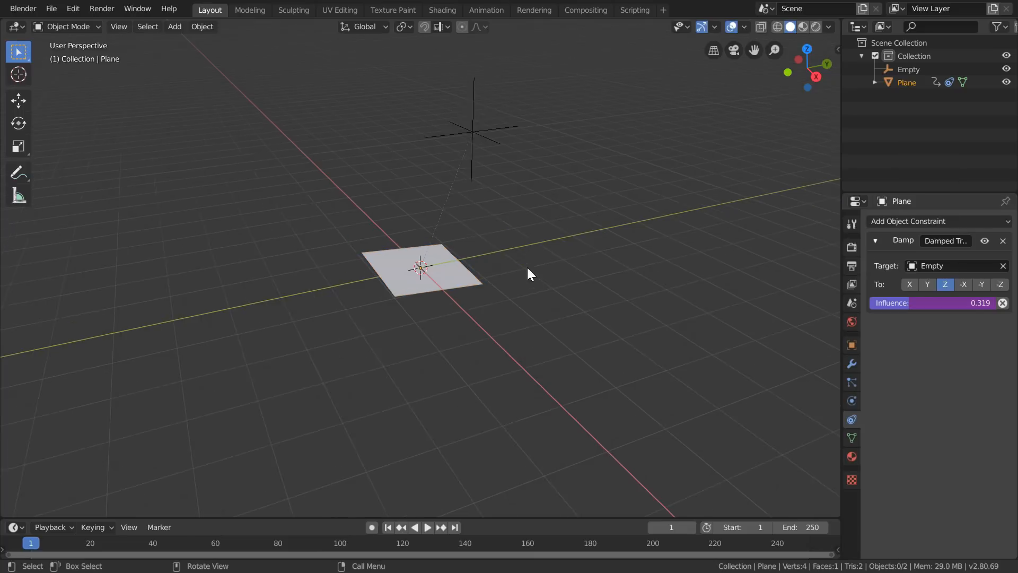
# - Move the Empty above the plane to test the tracking, leaving it at about X 0.73, Y 1.37, Z 3.01 m
pyautogui.click(484, 98)
pyautogui.press('g')
pyautogui.click(480, 150)
pyautogui.click(852, 346)
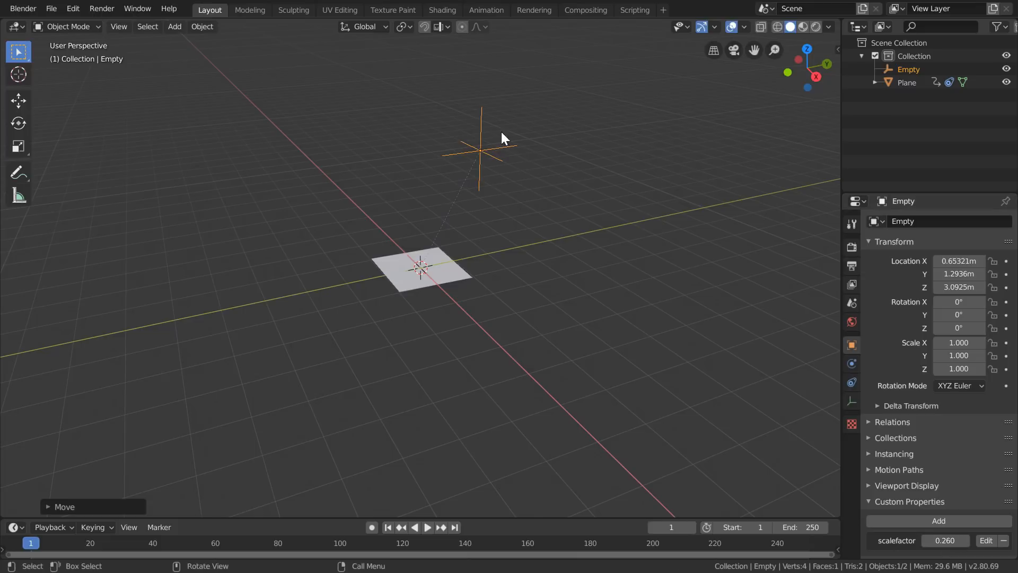
pyautogui.press('g')
pyautogui.click(529, 159)
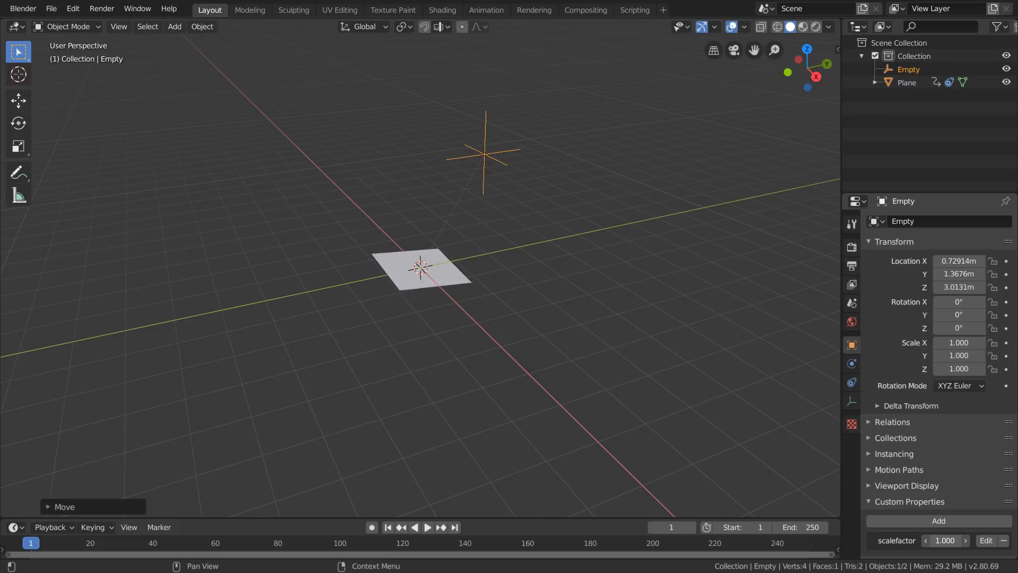
# - Vary the Empty's scalefactor property to test its effect on the plane, finishing at 0.000
pyautogui.click(949, 541)
pyautogui.write('1.0')
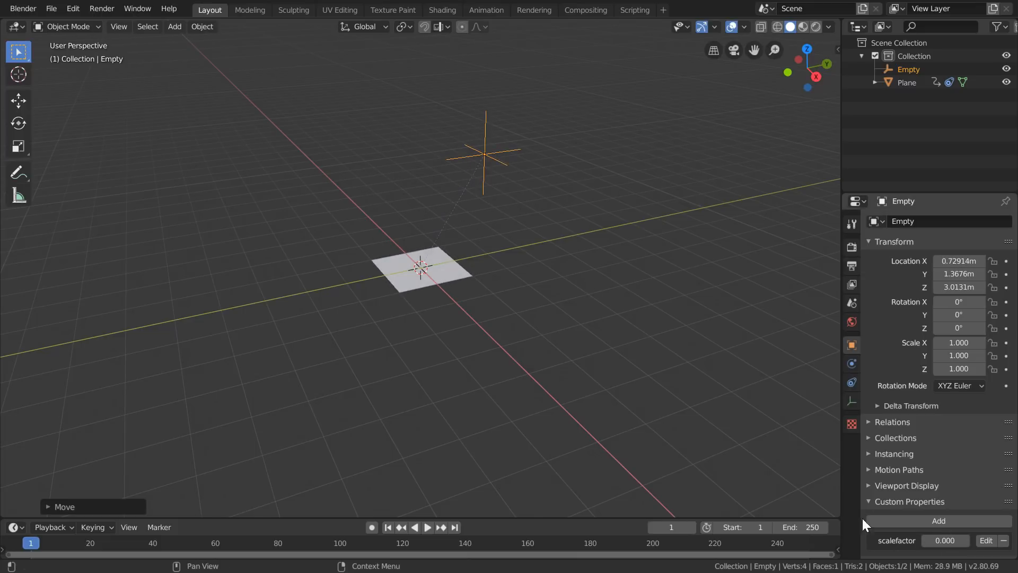
pyautogui.press('Return')
# - Scale the plane up uniformly to about 4.96 and enter Edit Mode on it
pyautogui.click(415, 275)
pyautogui.press('s')
pyautogui.click(766, 268)
pyautogui.press('Tab')
# - Add evenly spaced loop cuts in both directions, without sliding them, to divide the plane into a 7 by 6 grid
pyautogui.hotkey('ctrl', 'r')
pyautogui.scroll(5, 500, 368)
pyautogui.click(500, 368)
pyautogui.rightClick(499, 367)
pyautogui.hotkey('ctrl', 'r')
pyautogui.scroll(4, 278, 322)
pyautogui.click(278, 321)
pyautogui.rightClick(274, 319)
# - Select all edges of the subdivided plane and apply Edge Split to them
pyautogui.press('1')
pyautogui.press('3')
pyautogui.press('a')
pyautogui.press('F3')
pyautogui.write('edge')
pyautogui.press('Return')
pyautogui.moveTo(350, 320); pyautogui.dragTo(443, 291, button='middle')
# - Separate the split mesh into individual tile objects by loose parts and return to Object Mode
pyautogui.press('F3')
pyautogui.write('separ')
pyautogui.press('Down')
pyautogui.press('Return')
pyautogui.press('Down')
pyautogui.press('Down')
pyautogui.press('Return')
pyautogui.press('Tab')
pyautogui.scroll(-2, 445, 297)
# - Move the Empty over the tile grid to test the tracking, leaving it at about X 0.95, Y 2.09, Z 3.19 m
pyautogui.click(489, 148)
pyautogui.press('g')
pyautogui.click(606, 157)
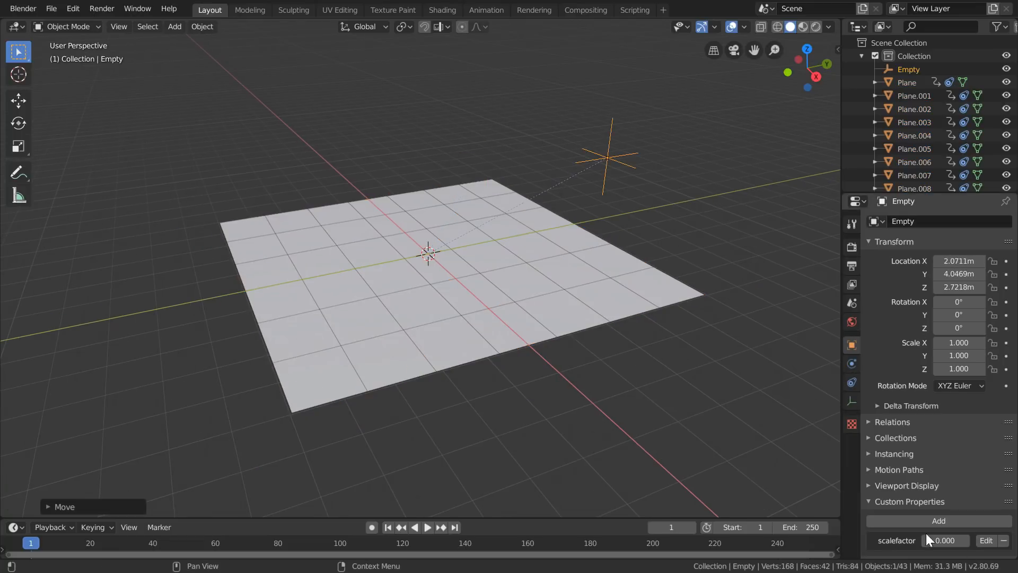
pyautogui.press('g')
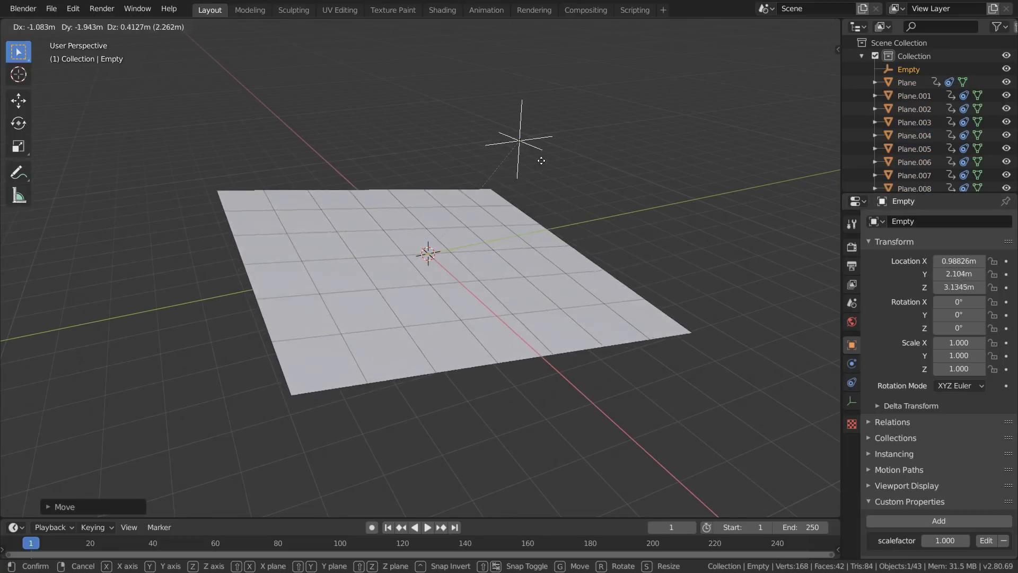
pyautogui.click(544, 155)
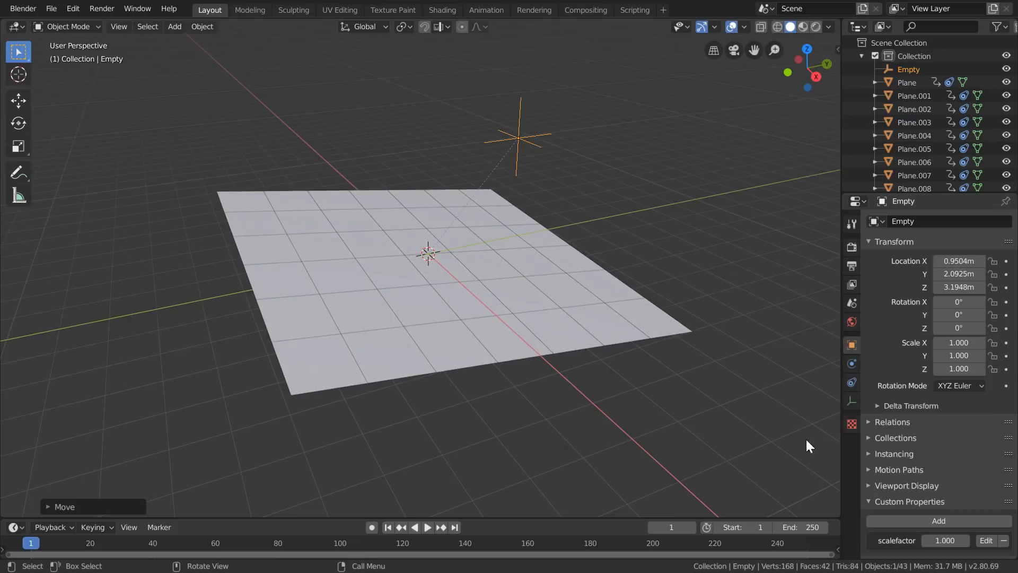
# - Select all objects, set their origins to their geometry, and set the Empty's scalefactor to 1.000
pyautogui.click(504, 301)
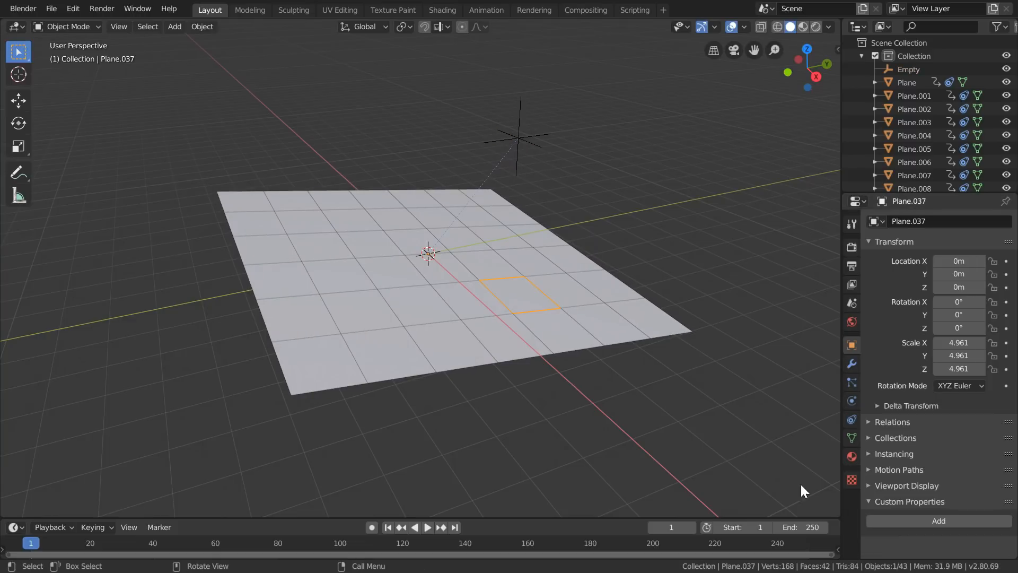
pyautogui.click(525, 139)
pyautogui.press('a')
pyautogui.click(202, 26)
pyautogui.moveTo(223, 55)
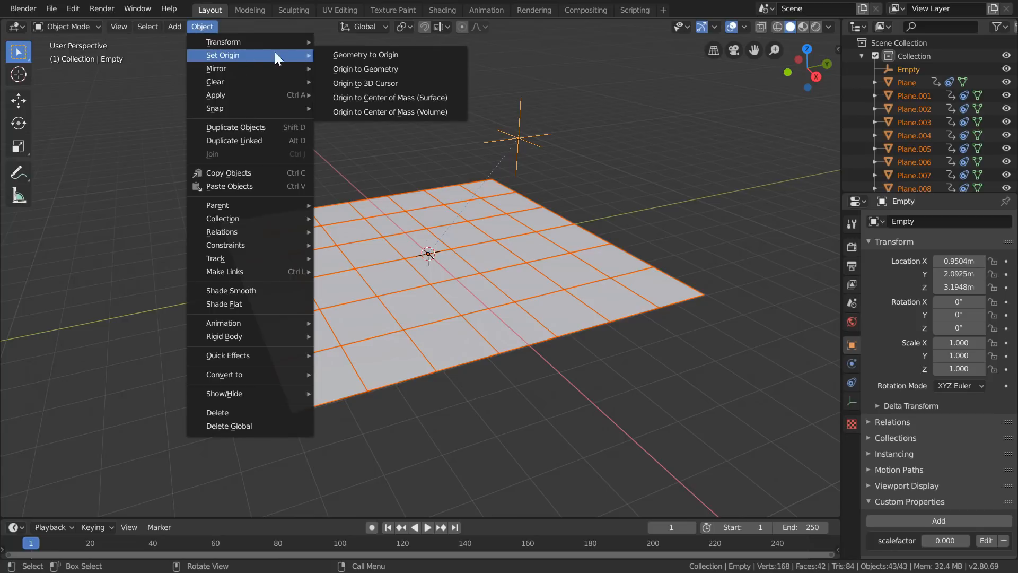
pyautogui.click(361, 71)
pyautogui.moveTo(944, 540); pyautogui.dragTo(1008, 540)
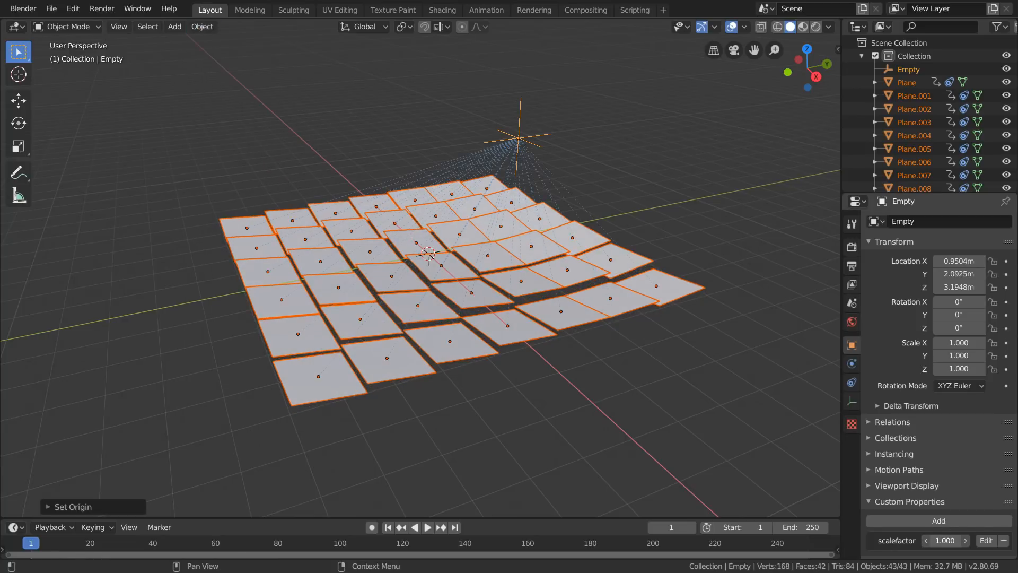
# - Move the Empty above and through the tile grid from several viewing angles to test how the tiles track it
pyautogui.click(517, 139)
pyautogui.press('g')
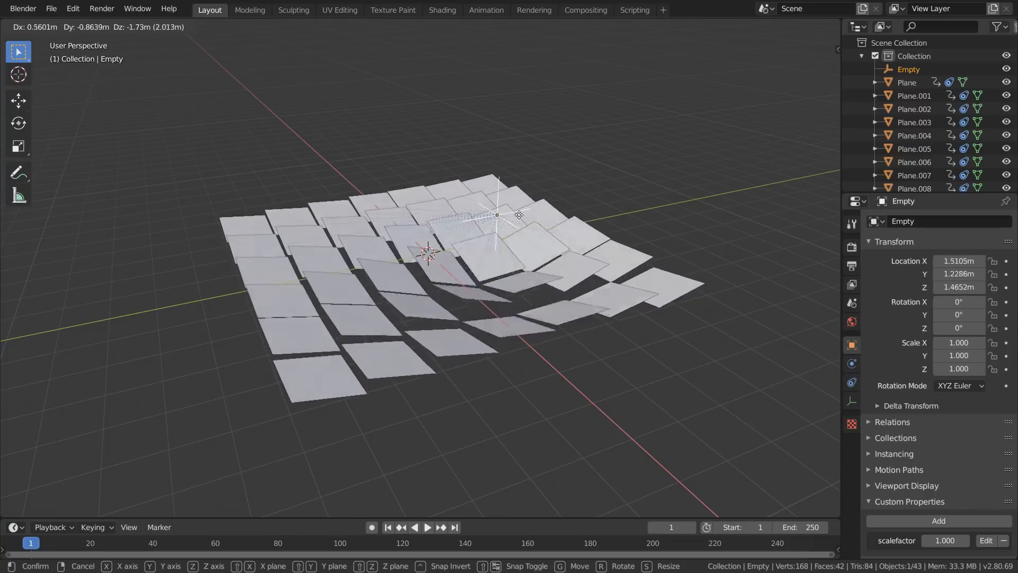
pyautogui.click(478, 207)
pyautogui.moveTo(477, 207); pyautogui.dragTo(398, 217, button='middle')
pyautogui.press('g')
pyautogui.click(335, 196)
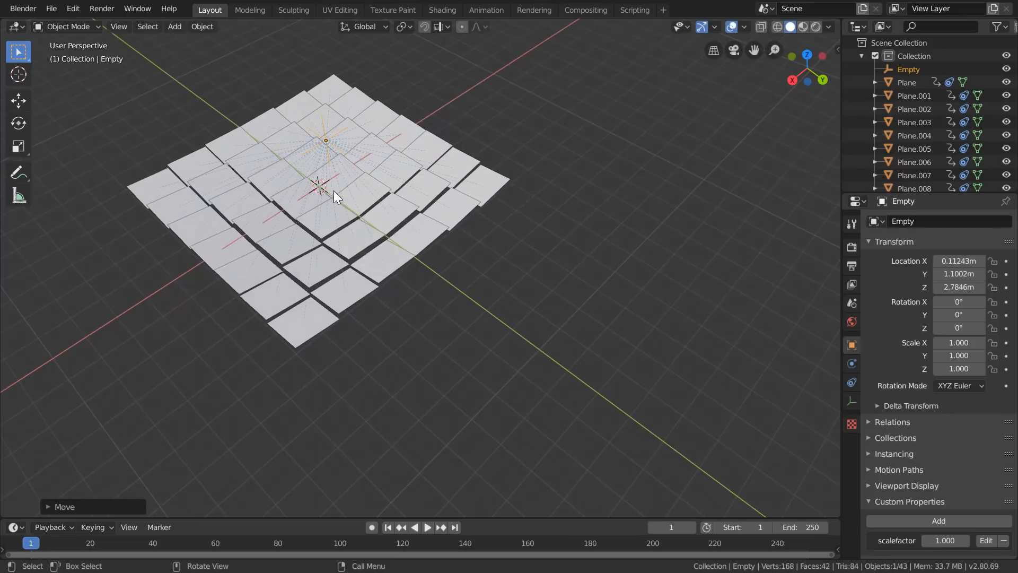
pyautogui.moveTo(335, 197); pyautogui.dragTo(340, 159, button='middle')
pyautogui.press('g')
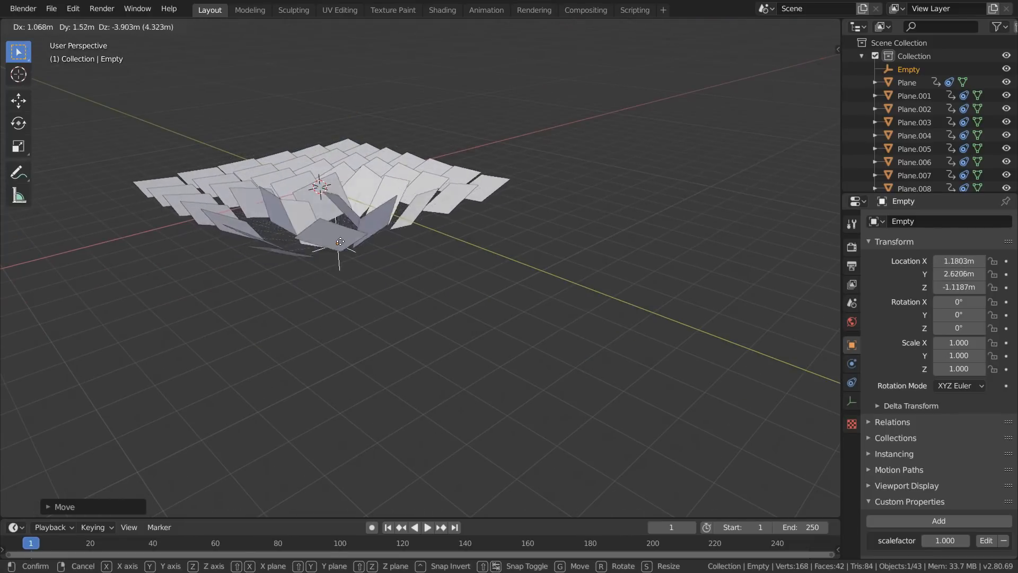
pyautogui.click(318, 175)
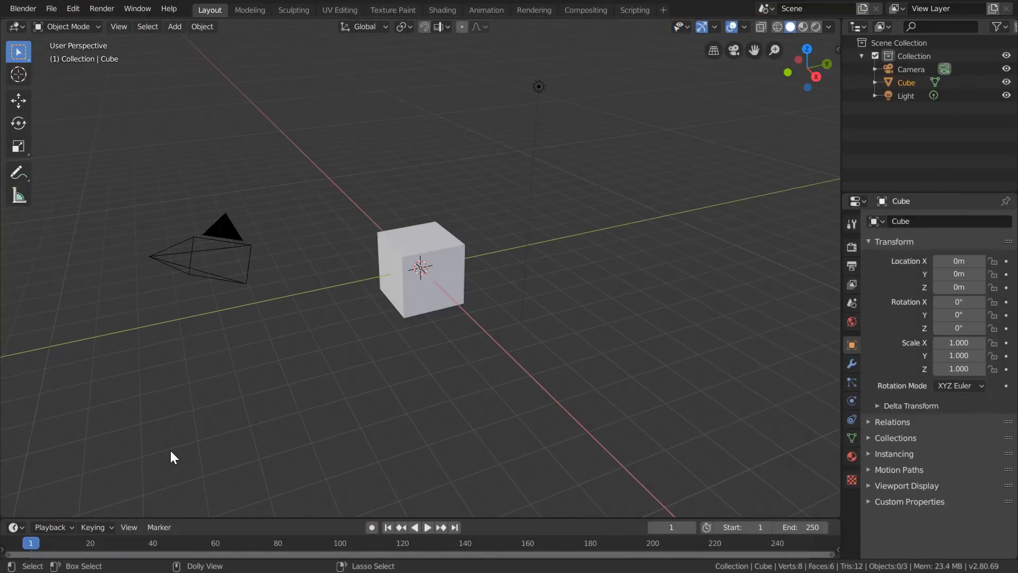
# - Add a Video Editing workspace to the new default scene
pyautogui.click(663, 10)
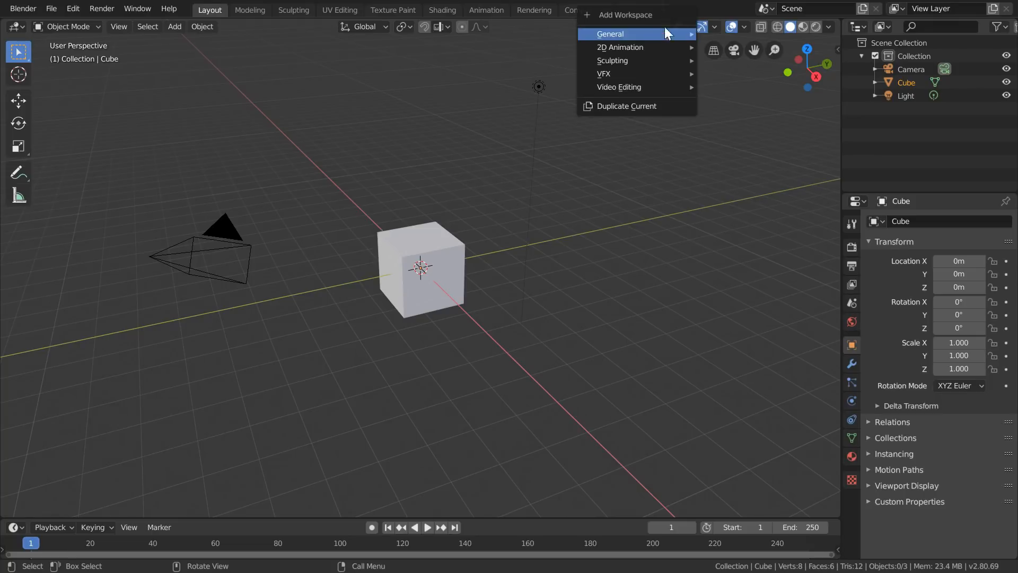
pyautogui.moveTo(670, 88)
pyautogui.click(708, 95)
# - Add footage.mp4 from the Desktop to the sequencer as a movie strip
pyautogui.click(227, 286)
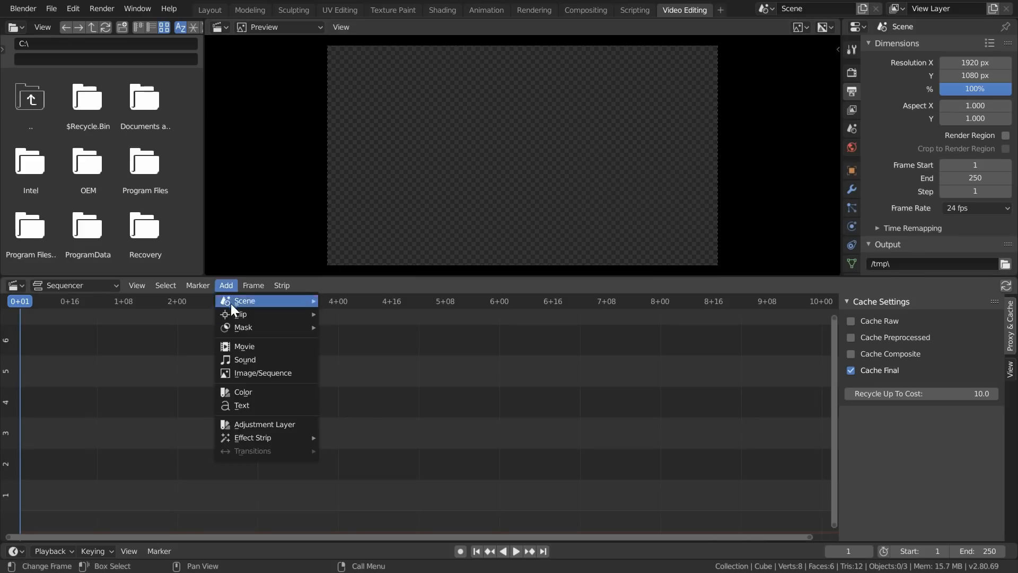
pyautogui.click(244, 347)
pyautogui.click(79, 187)
pyautogui.doubleClick(200, 184)
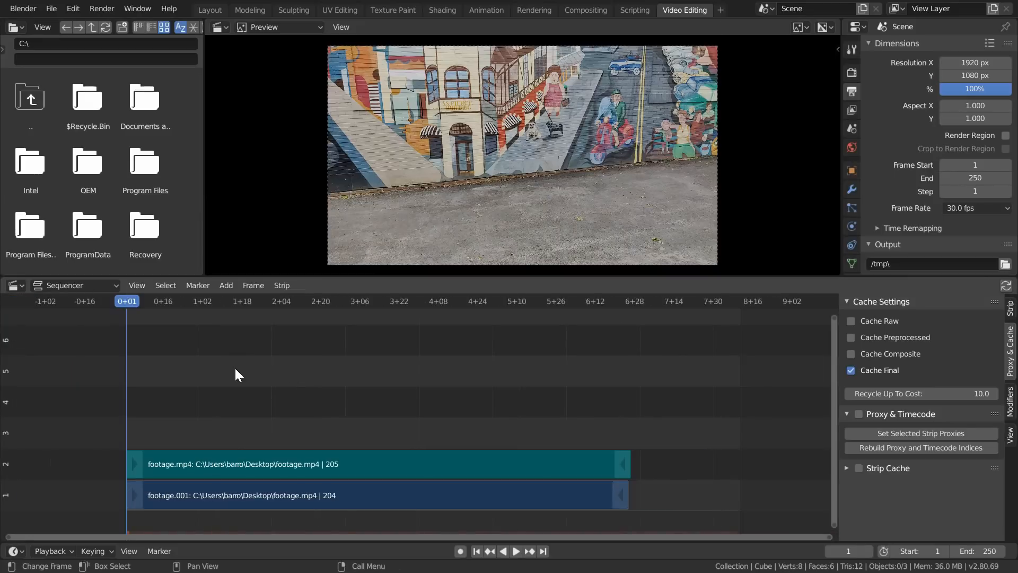
# - Play and scrub through the footage, then set the scene's frame range to start at 15 and end at 189
pyautogui.press('space')
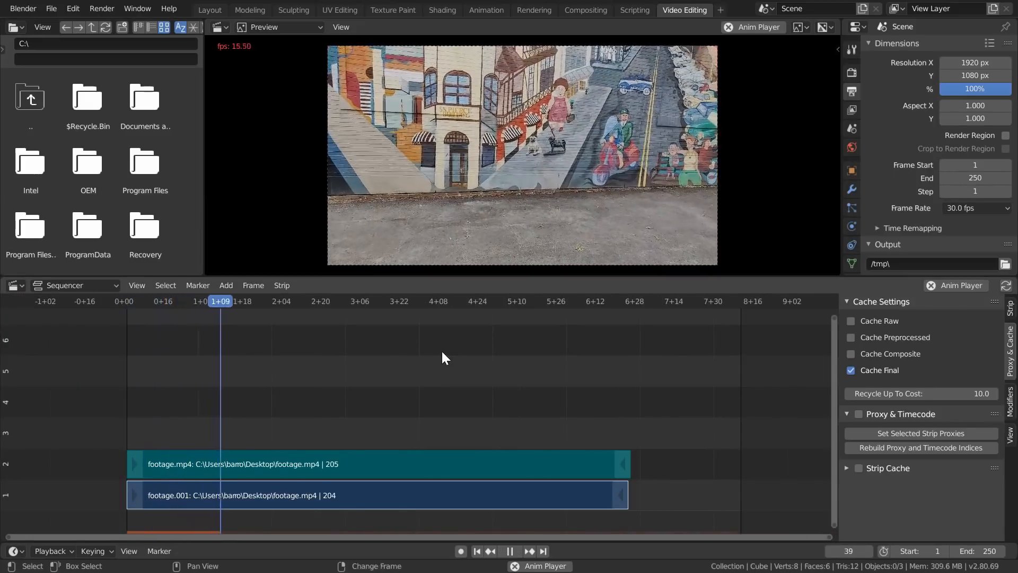
pyautogui.press('space')
pyautogui.moveTo(136, 306); pyautogui.dragTo(162, 308)
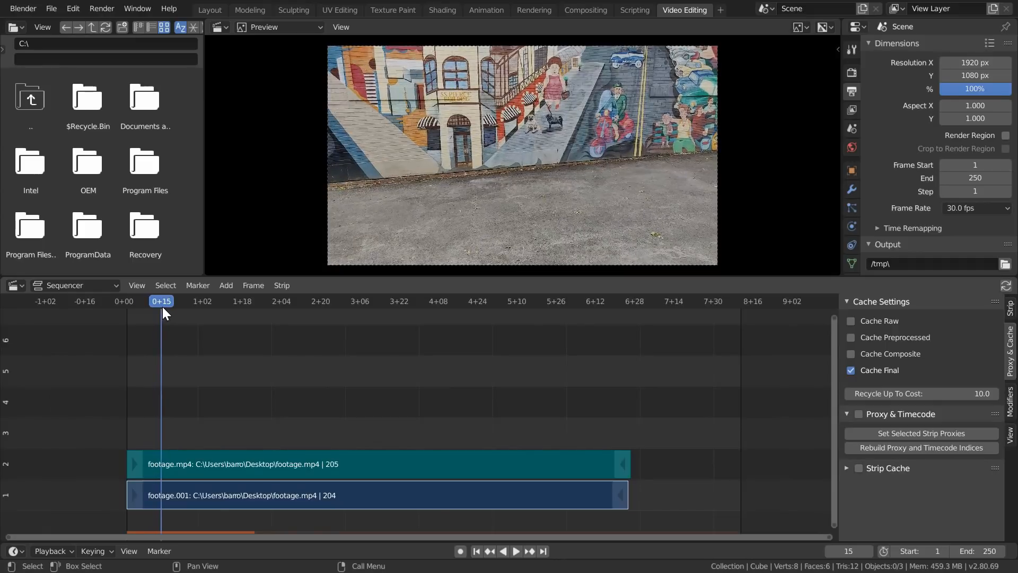
pyautogui.hotkey('ctrl', 'Home')
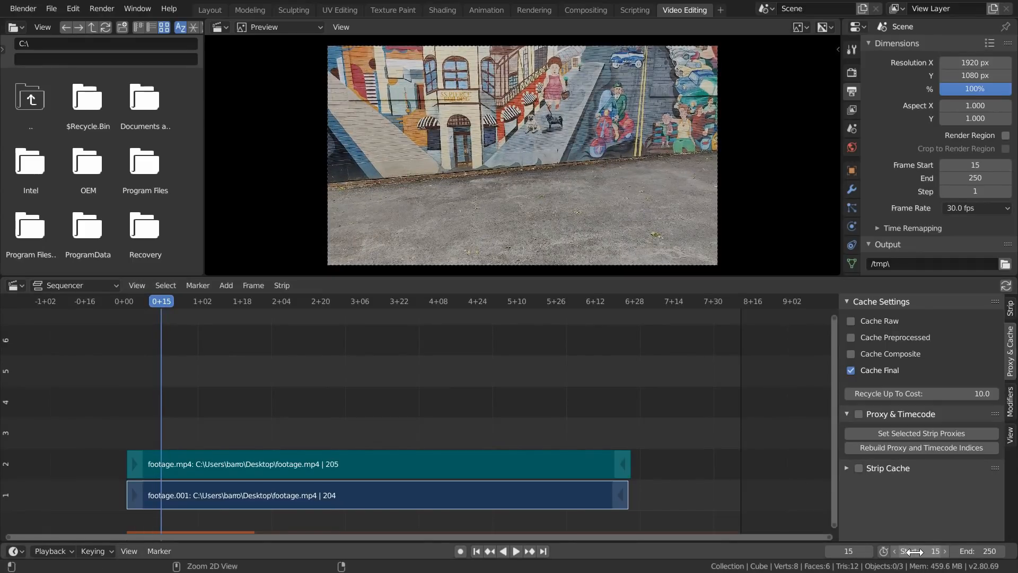
pyautogui.moveTo(613, 301); pyautogui.dragTo(589, 300)
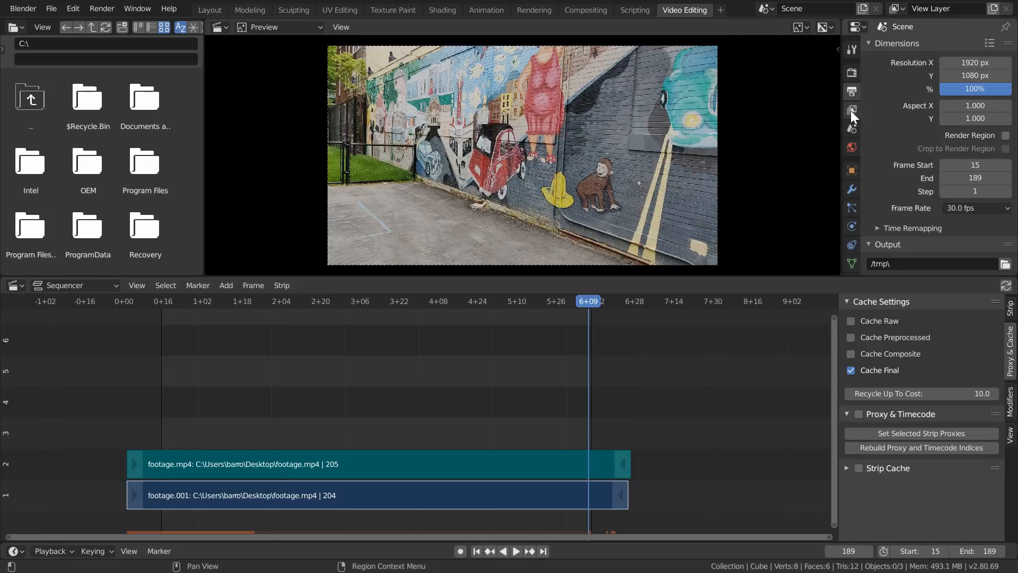
# - Change the color management View Transform to Default
pyautogui.click(851, 72)
pyautogui.scroll(-5, 918, 174)
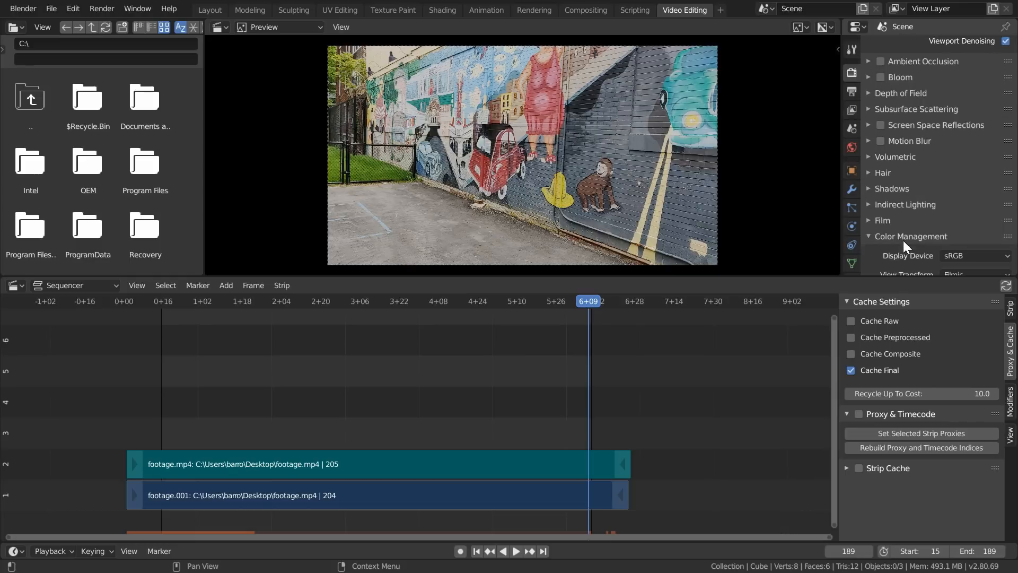
pyautogui.click(903, 240)
pyautogui.scroll(-2, 902, 240)
pyautogui.scroll(-4, 903, 239)
pyautogui.click(954, 153)
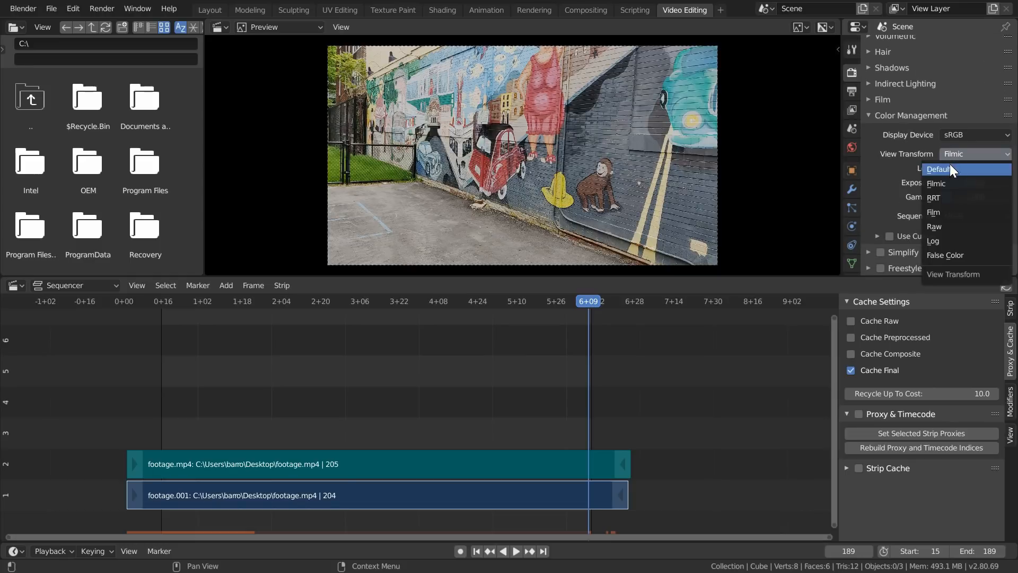
pyautogui.click(949, 165)
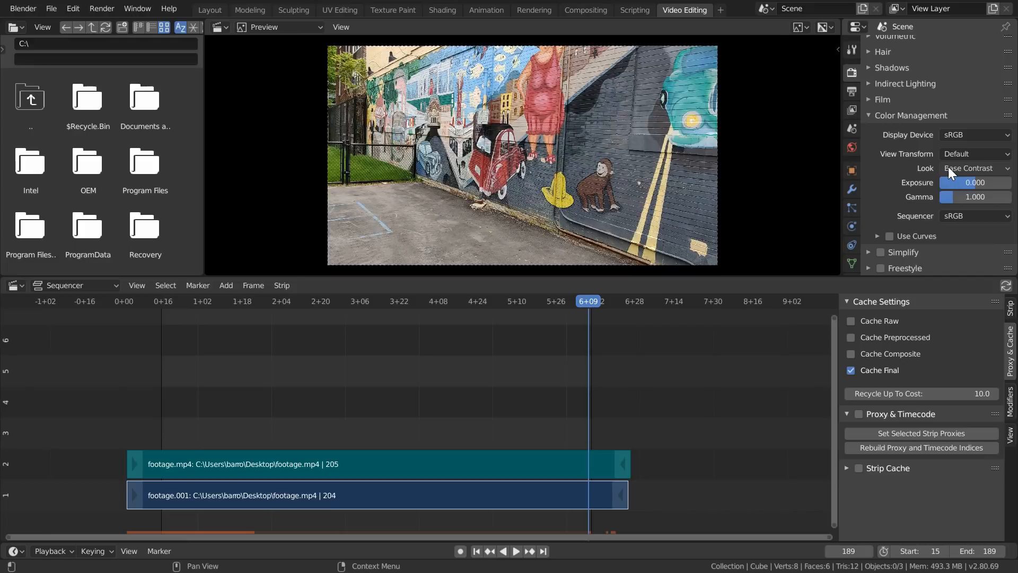
# - Set the render output's file format to JPEG
pyautogui.click(852, 91)
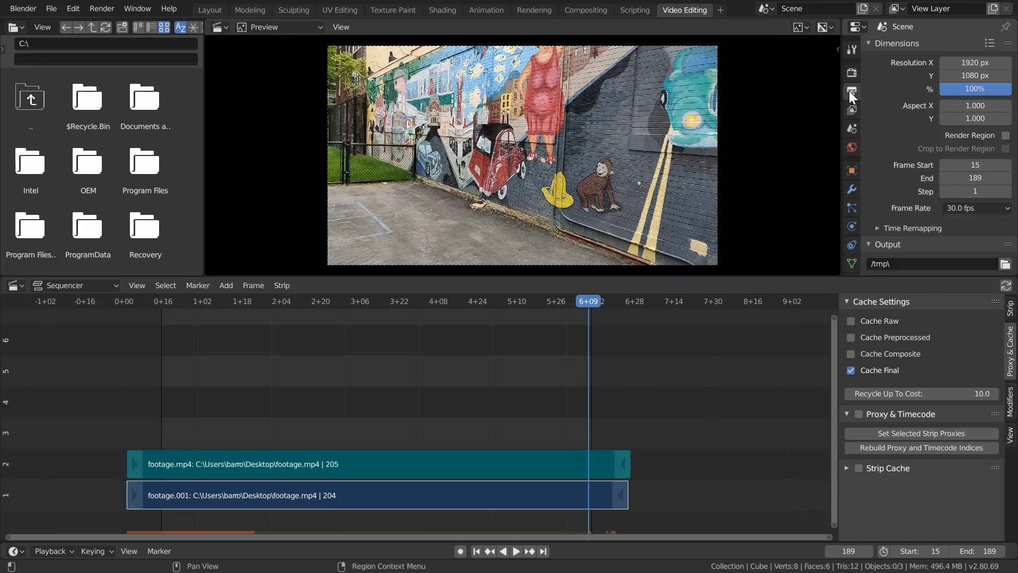
pyautogui.scroll(-5, 914, 131)
pyautogui.click(958, 184)
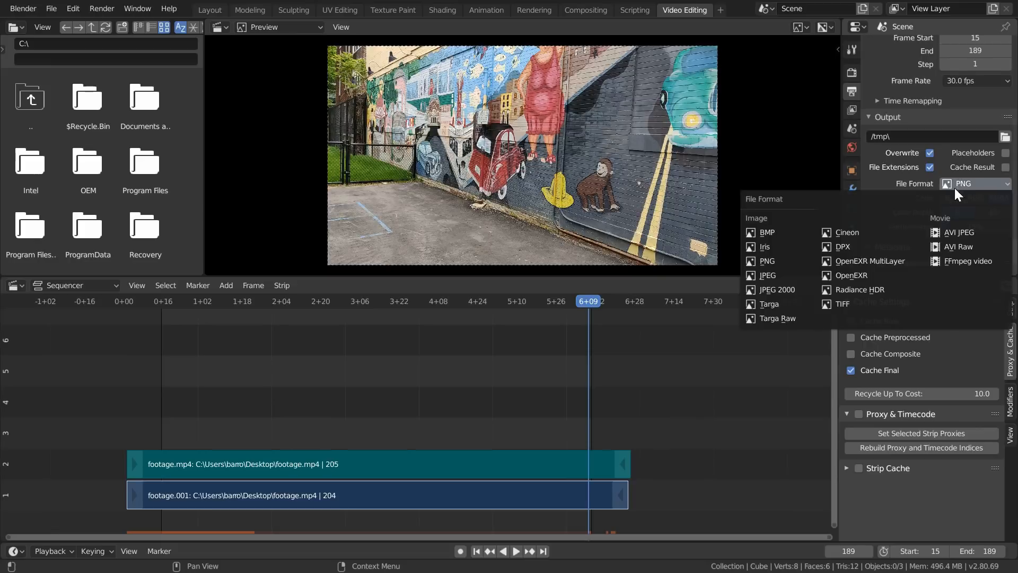
pyautogui.click(775, 276)
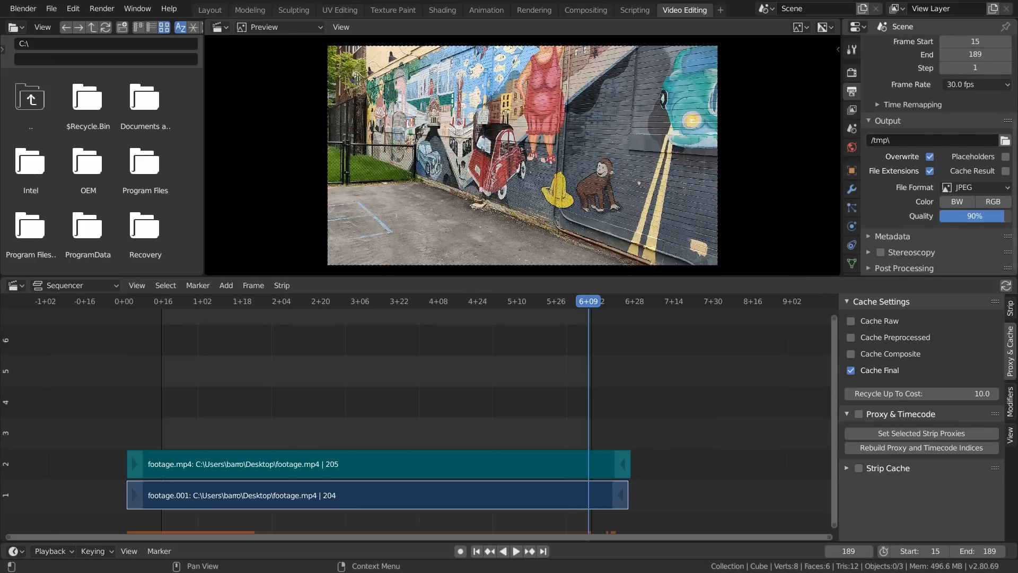
# - Set the render output path to the image-sequence folder with the file name prefix sequence_
pyautogui.click(1005, 140)
pyautogui.click(40, 188)
pyautogui.click(98, 28)
pyautogui.click(196, 172)
pyautogui.click(196, 59)
pyautogui.write('sequence_')
pyautogui.press('Return')
pyautogui.press('Return')
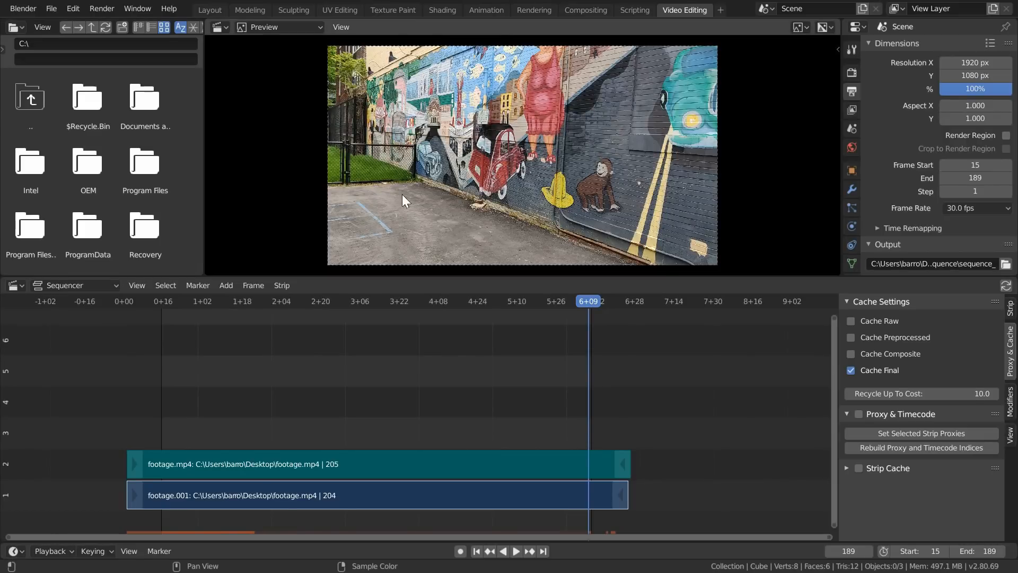
# - Go to start frame 15 and enable Proxy & Timecode for the footage's video strip
pyautogui.hotkey('shift', 'Left')
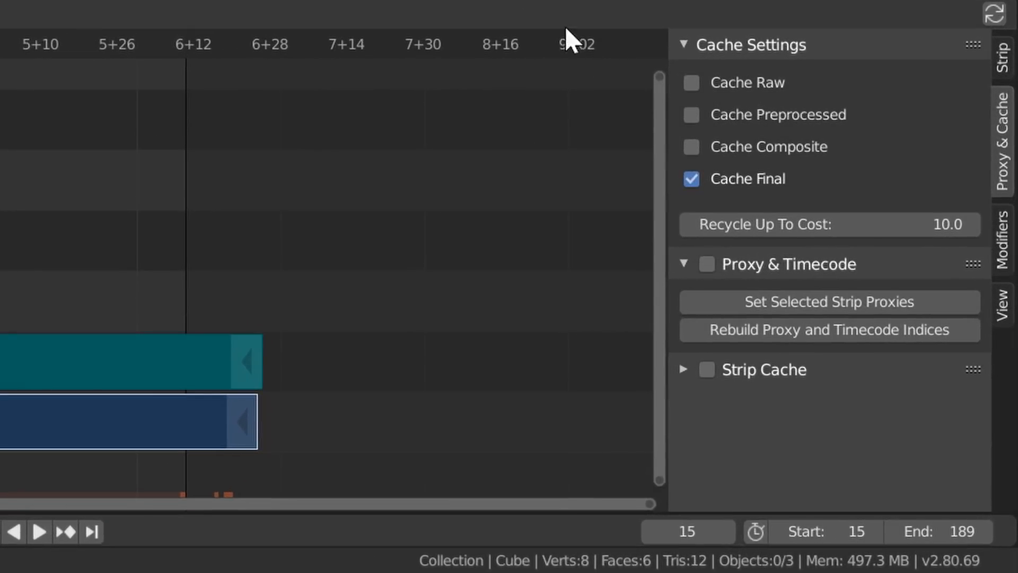
pyautogui.click(707, 264)
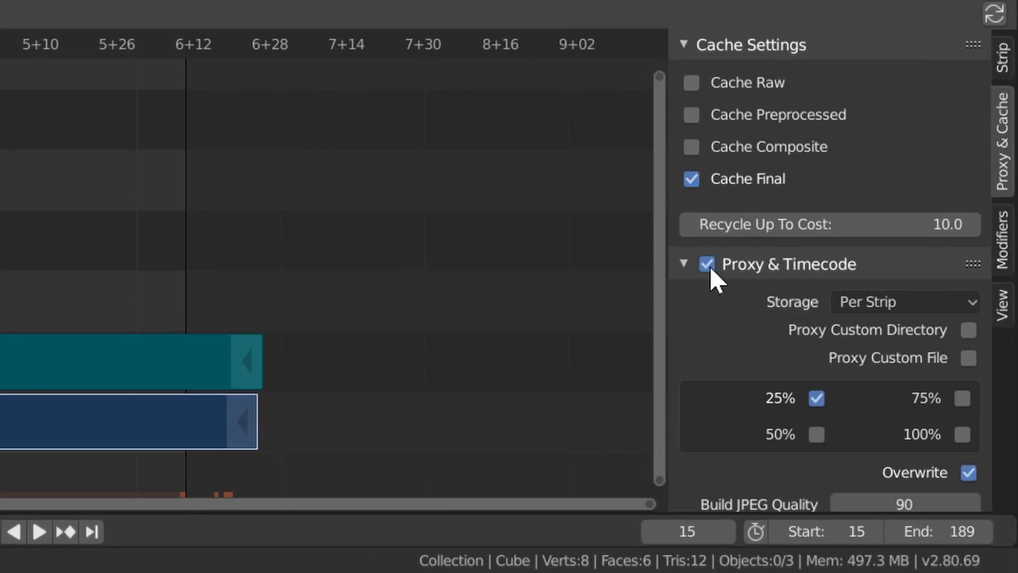
# - Build a 100% proxy for the video strip without overwriting, at JPEG quality 100 and with the Record Run timecode index
pyautogui.scroll(-5, 709, 265)
pyautogui.click(968, 334)
pyautogui.moveTo(925, 368)
pyautogui.mouseDown()
pyautogui.moveTo(954, 368)
pyautogui.moveTo(925, 377)
pyautogui.mouseUp()
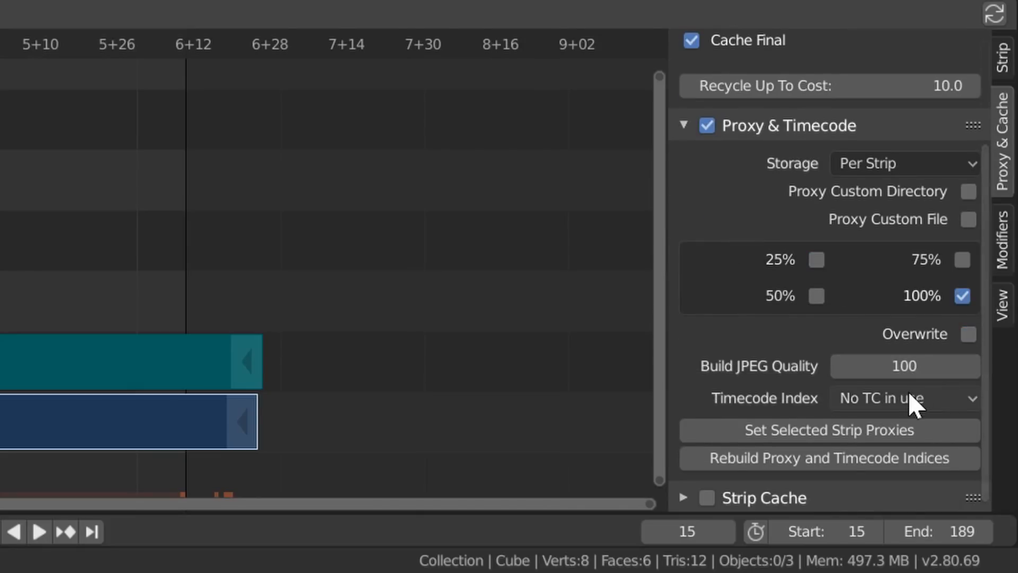
pyautogui.click(913, 392)
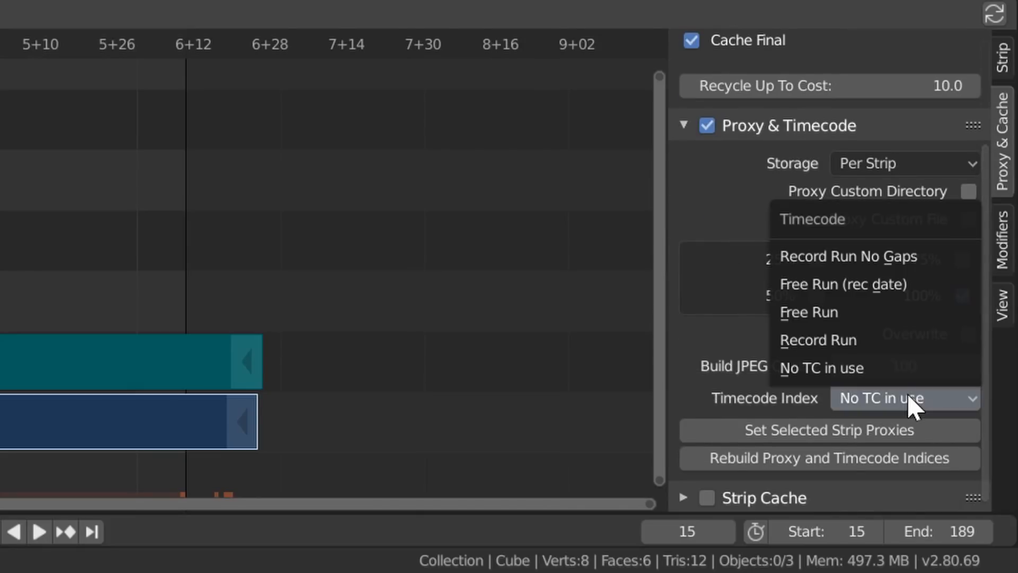
pyautogui.click(841, 342)
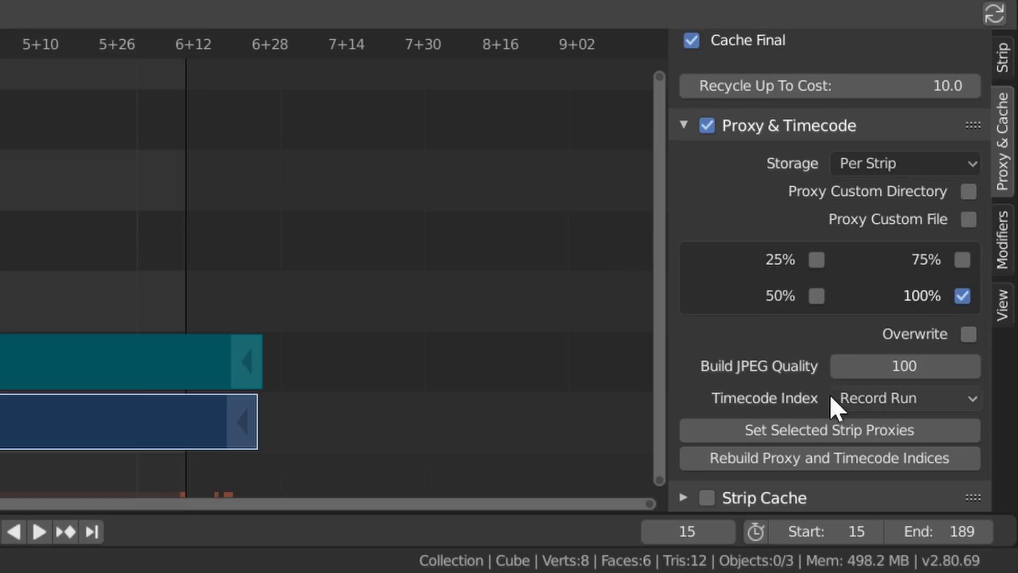
pyautogui.click(806, 459)
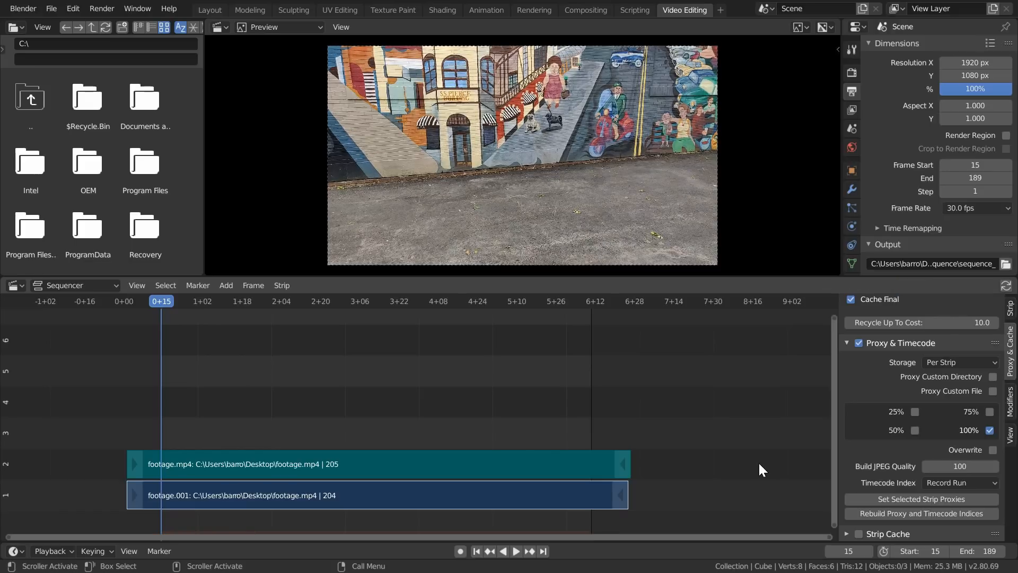
# - Render the animation to the image sequence and start a new file, discarding the changes to the current one
pyautogui.hotkey('ctrl', 'F12')
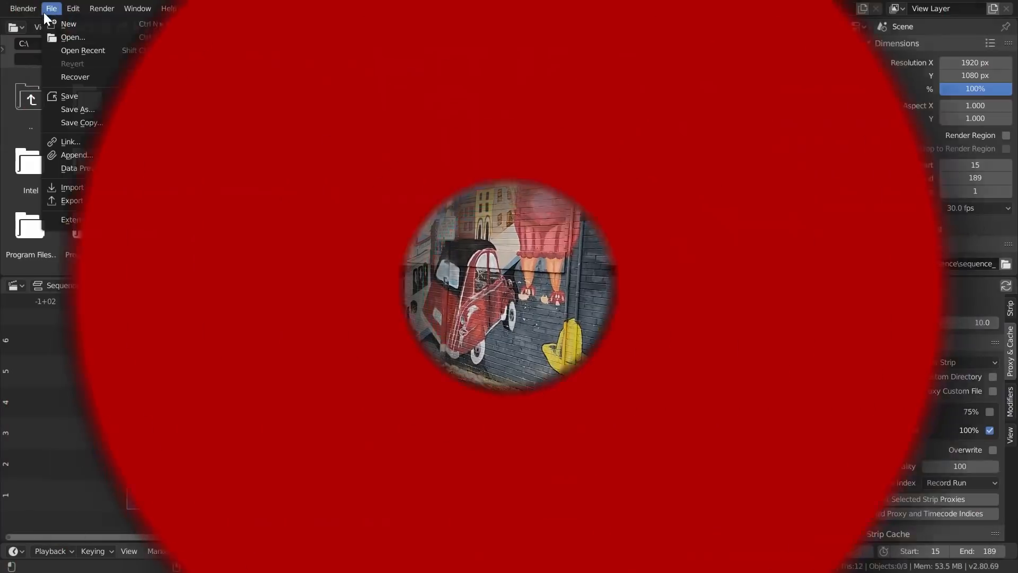
pyautogui.moveTo(69, 24)
pyautogui.click(189, 25)
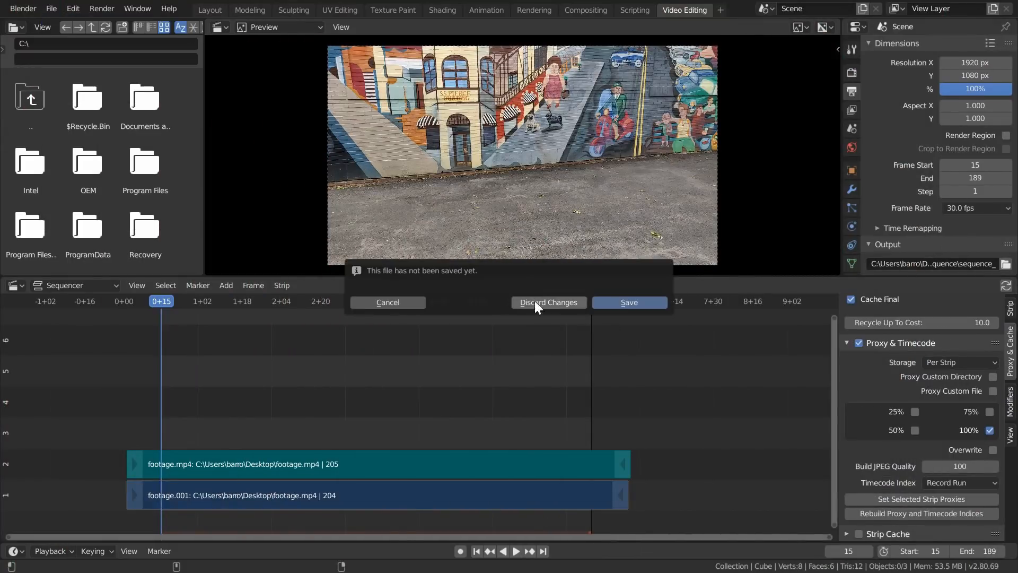
pyautogui.click(533, 295)
# - Switch the main viewport to the Movie Clip Editor and load all frames of the rendered JPEG sequence, starting with sequence_0015.jpg
pyautogui.click(16, 26)
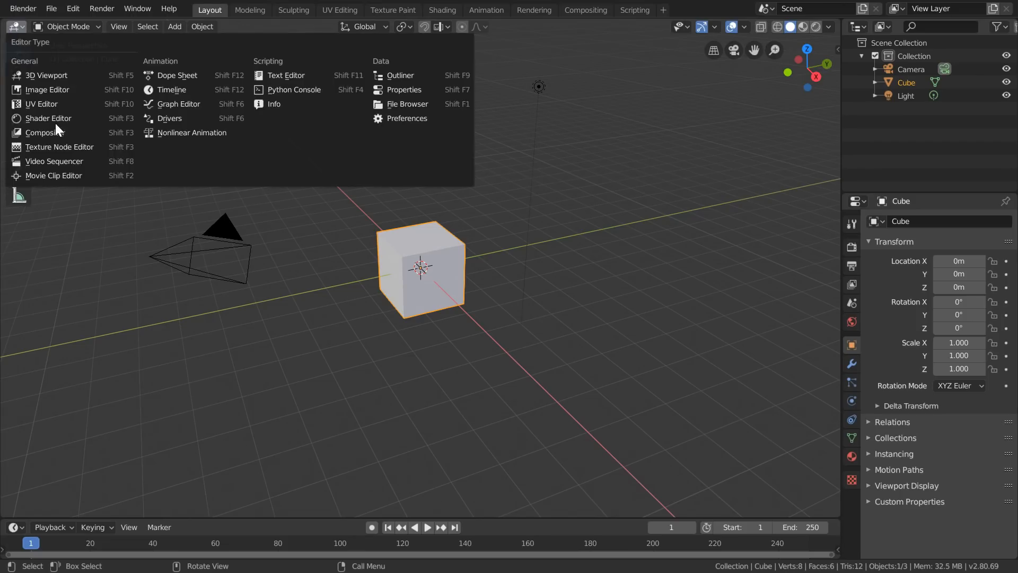
pyautogui.click(65, 175)
pyautogui.click(404, 24)
pyautogui.click(40, 96)
pyautogui.click(200, 183)
pyautogui.press('a')
pyautogui.click(975, 42)
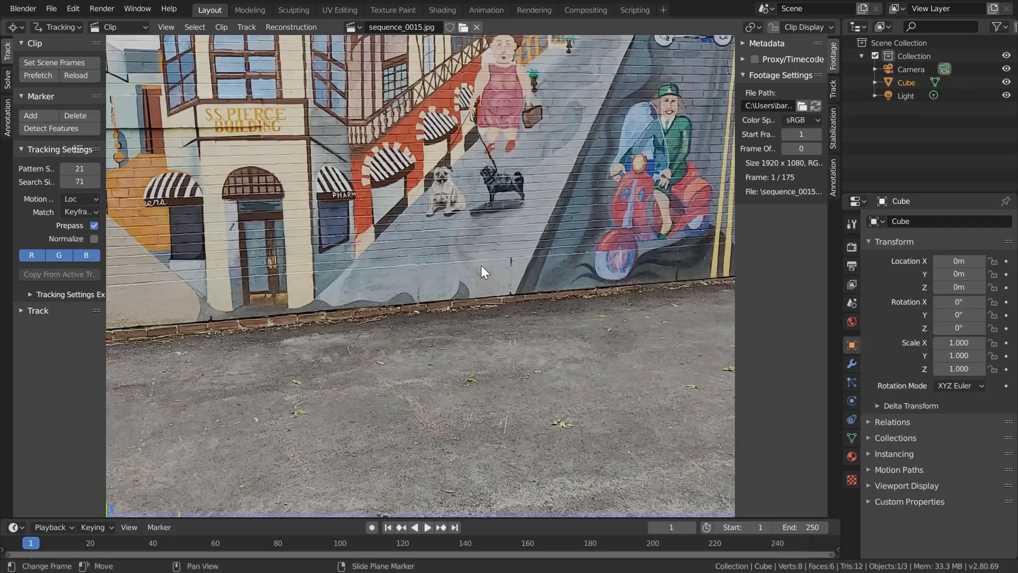
pyautogui.press('Home')
# - Set the color management View Transform to Default
pyautogui.click(851, 247)
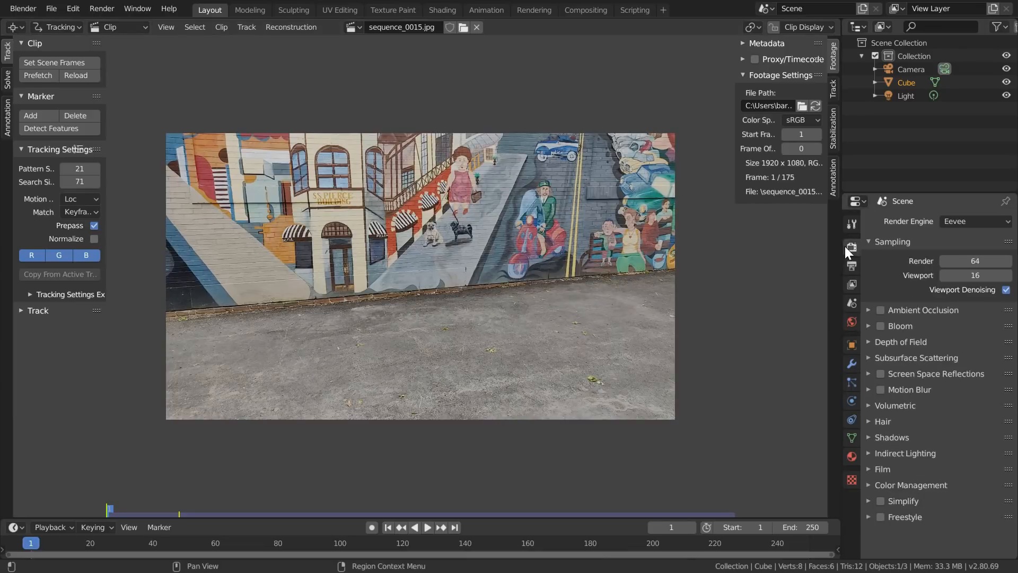
pyautogui.click(902, 485)
pyautogui.scroll(-4, 905, 463)
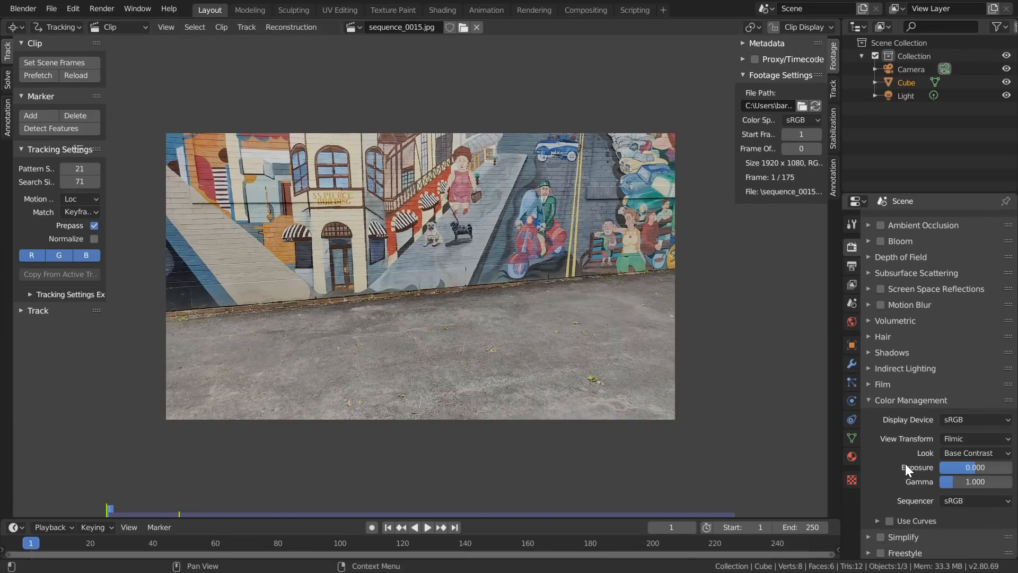
pyautogui.click(955, 440)
pyautogui.click(947, 453)
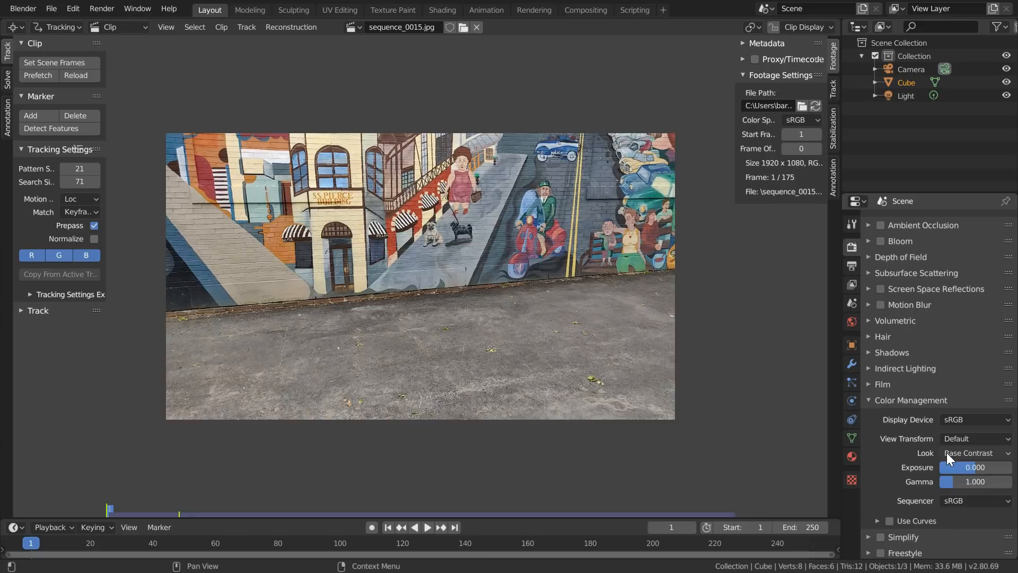
# - Set the scene's output frame rate to 30 fps
pyautogui.click(853, 265)
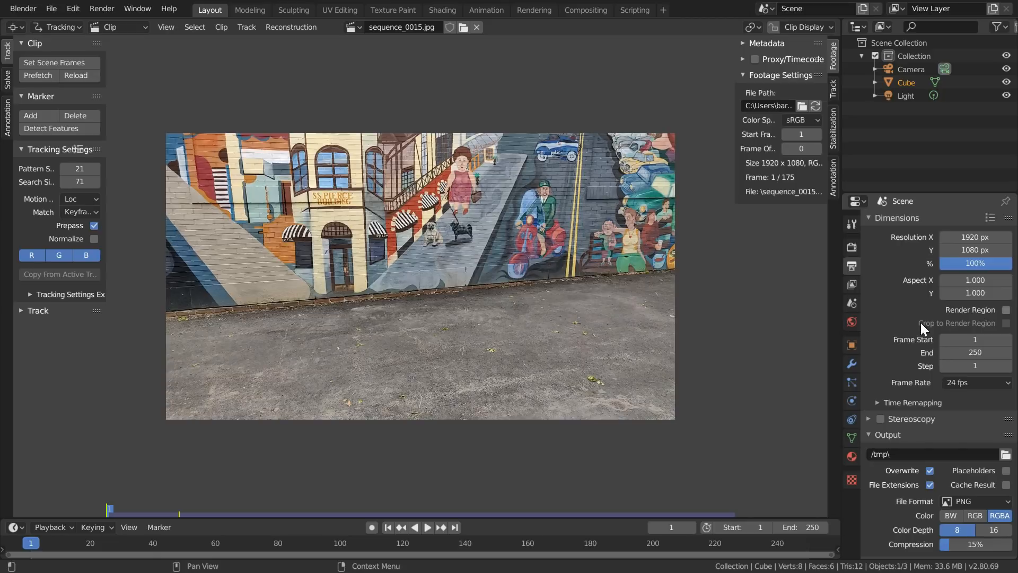
pyautogui.click(955, 382)
pyautogui.click(970, 450)
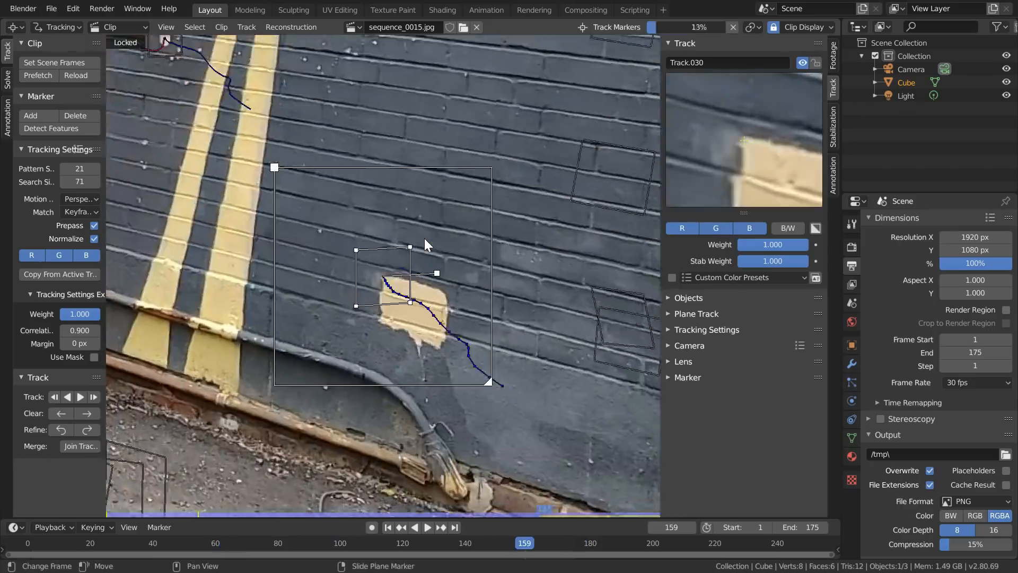
# - Lock the tracked marker and solve the camera motion with Refine set to Focal length, K1, K2
pyautogui.hotkey('ctrl', 'l')
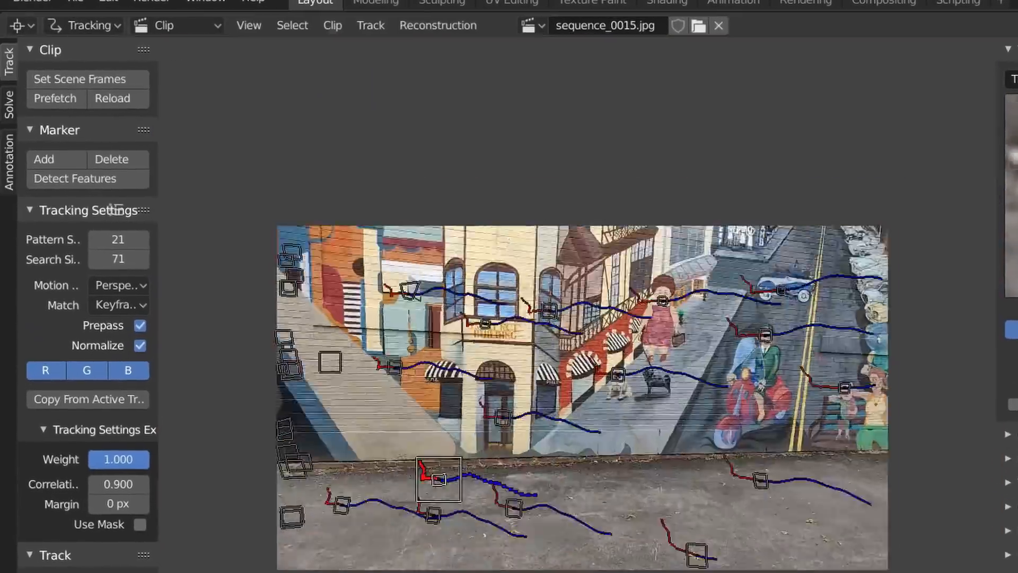
pyautogui.click(8, 90)
pyautogui.click(130, 213)
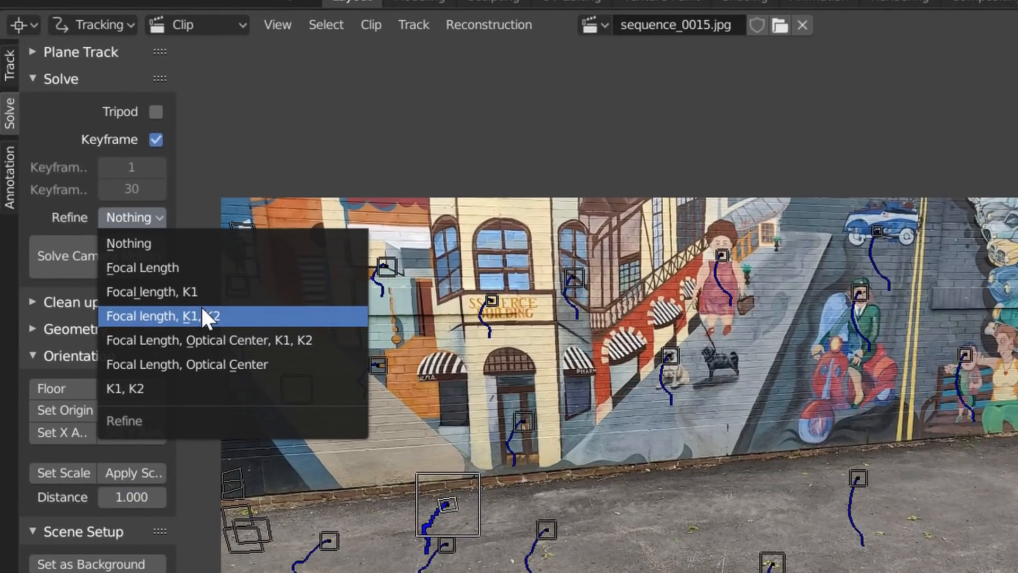
pyautogui.click(202, 306)
pyautogui.click(132, 256)
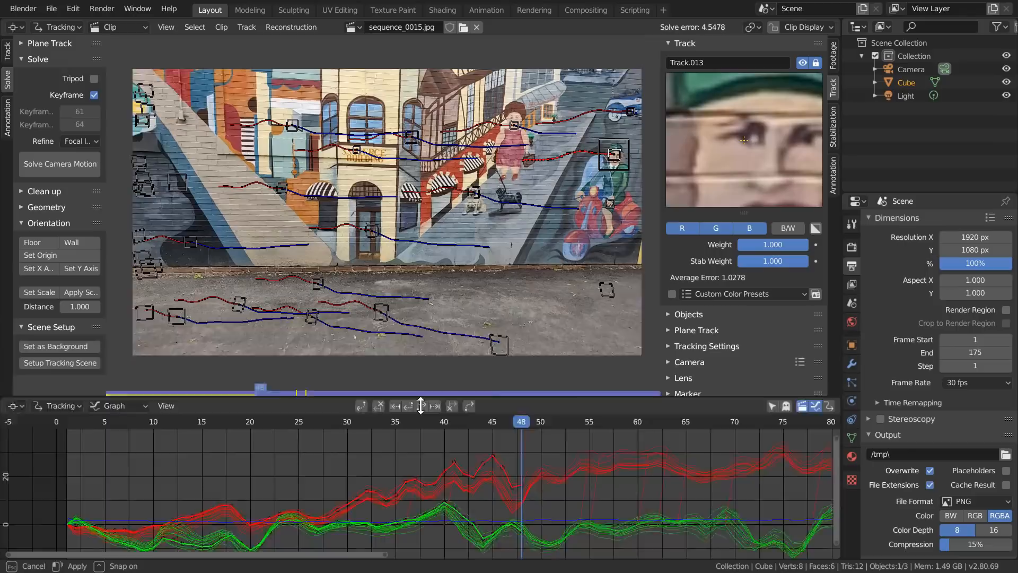
# - Re-solve the camera motion repeatedly while lowering the weight of inaccurate tracks, such as Track.020 to 0.676
pyautogui.click(76, 167)
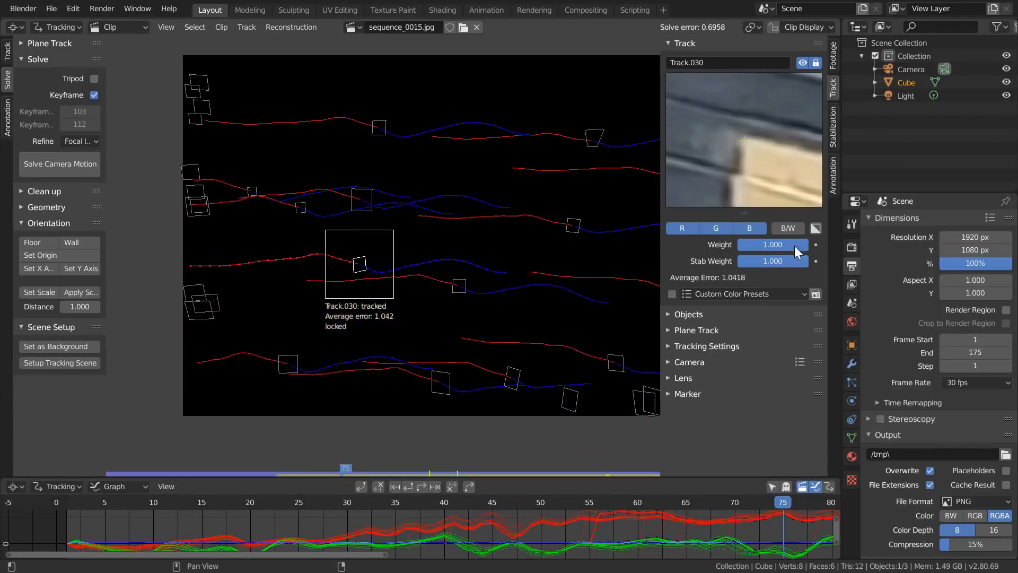
pyautogui.click(68, 170)
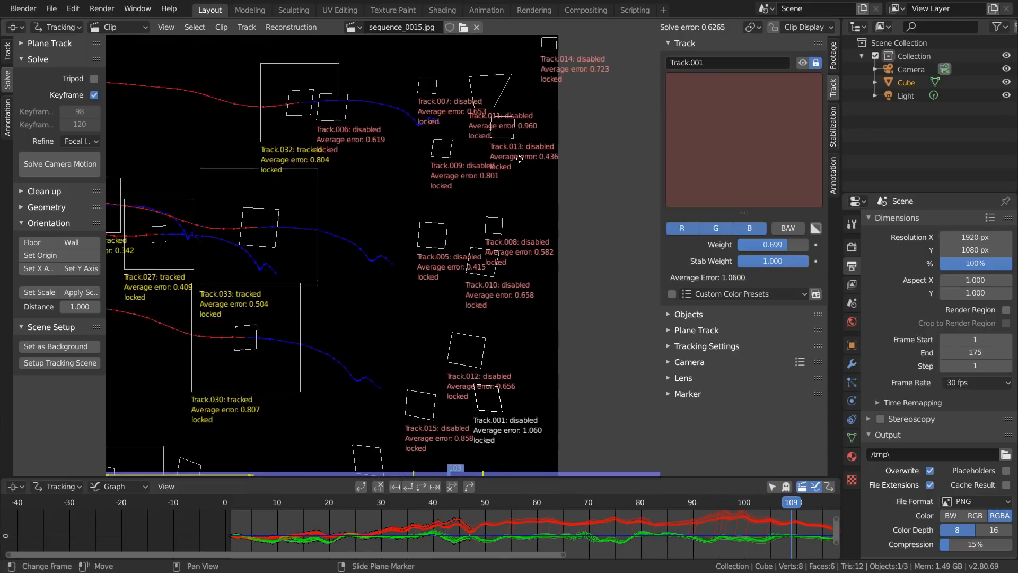
pyautogui.click(91, 172)
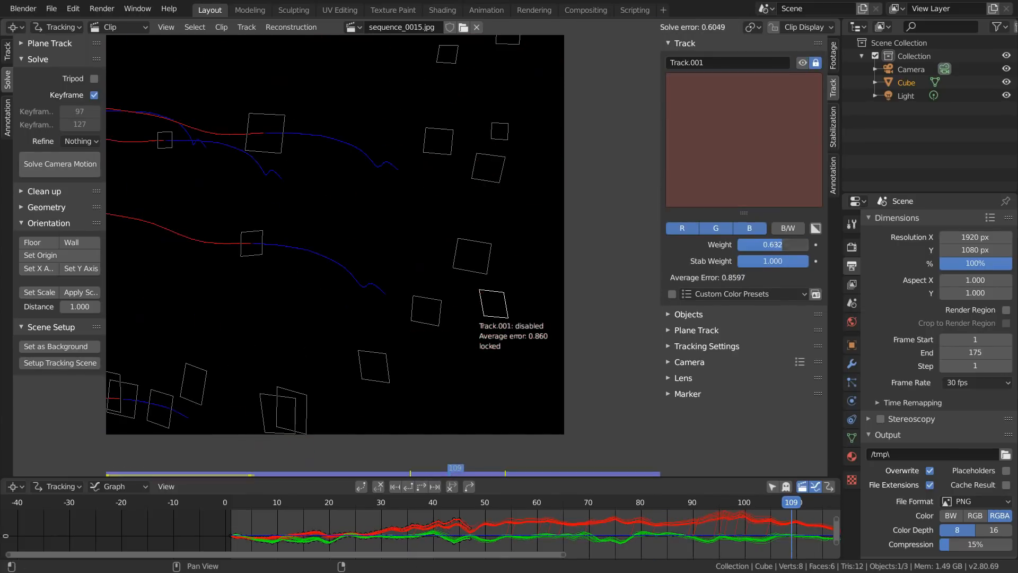
# - Check the track curves in the graph, reduce the weight of Track.030 to 0.507 and solve the camera motion again
pyautogui.moveTo(312, 478); pyautogui.dragTo(312, 202)
pyautogui.scroll(4, 583, 361)
pyautogui.moveTo(770, 340); pyautogui.dragTo(545, 341, button='middle')
pyautogui.moveTo(742, 456); pyautogui.dragTo(619, 379, button='middle')
pyautogui.click(361, 223)
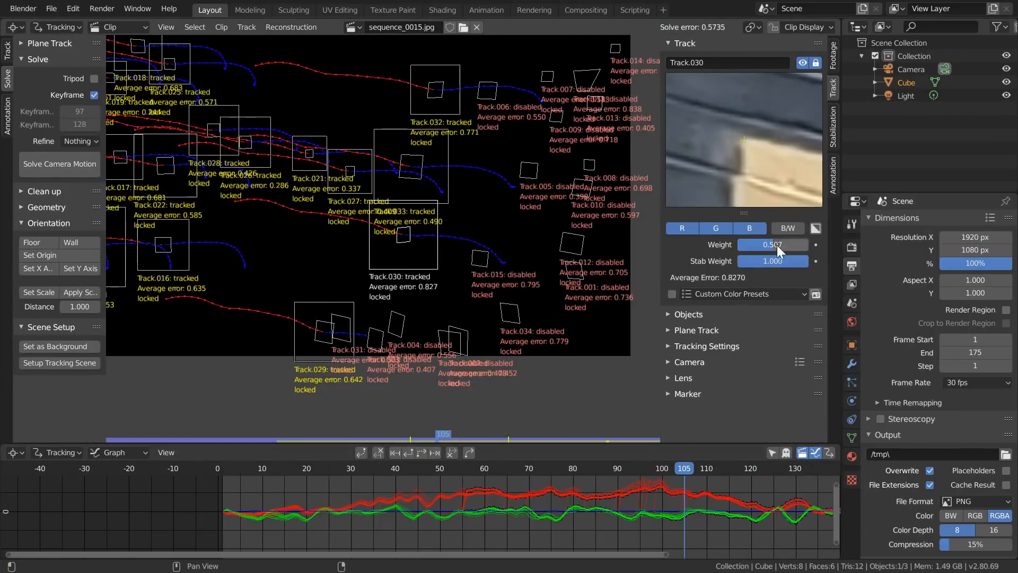
pyautogui.click(32, 175)
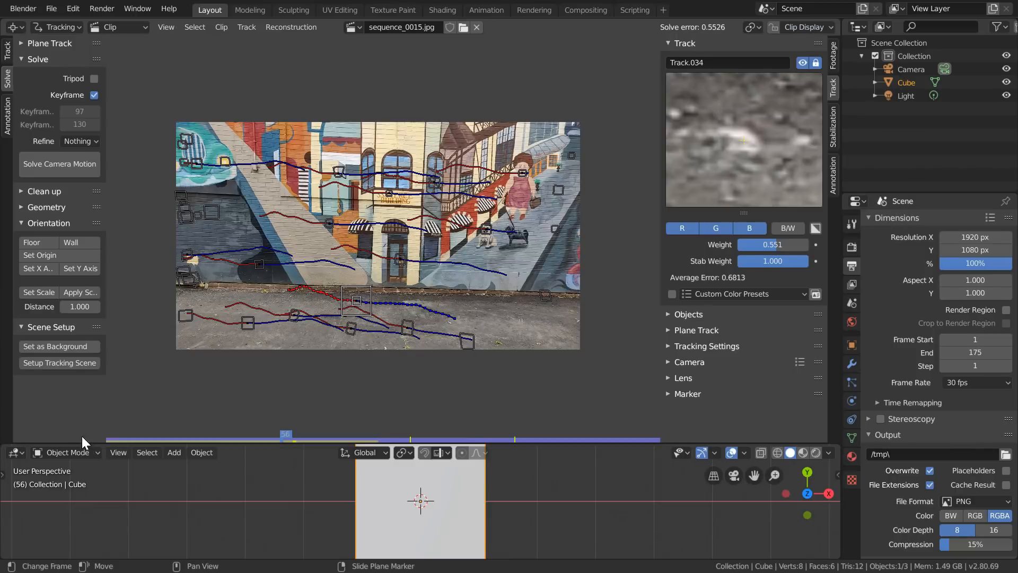
# - Show an enlarged 3D viewport below the clip and delete all the default scene objects
pyautogui.moveTo(84, 444); pyautogui.dragTo(99, 183)
pyautogui.moveTo(328, 371); pyautogui.dragTo(391, 327, button='middle')
pyautogui.scroll(-5, 372, 416)
pyautogui.press('a')
pyautogui.press('x')
pyautogui.click(400, 377)
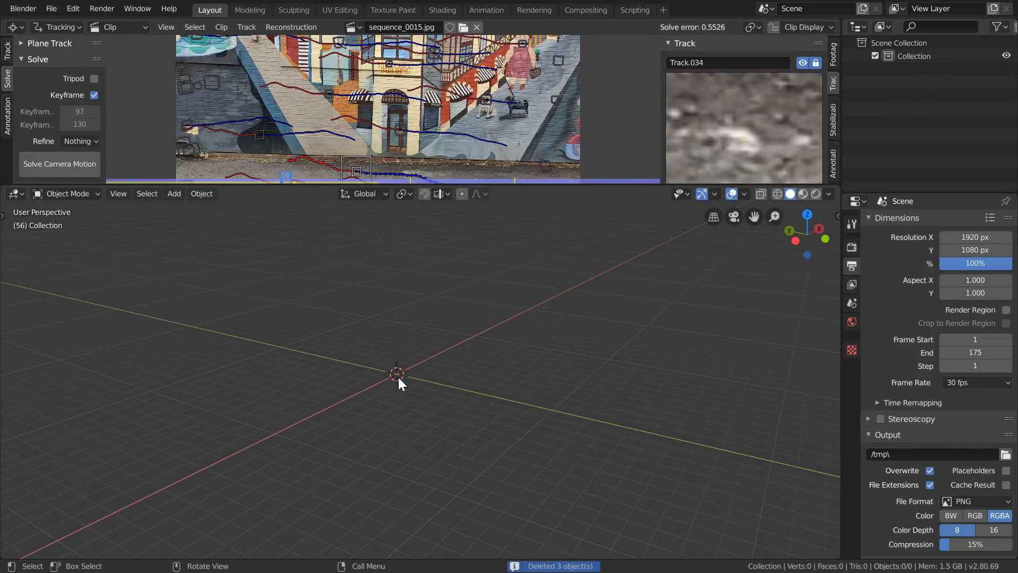
# - Enlarge the clip area and set up the tracking scene from the solved camera
pyautogui.moveTo(228, 183); pyautogui.dragTo(228, 298)
pyautogui.scroll(-4, 72, 214)
pyautogui.click(59, 286)
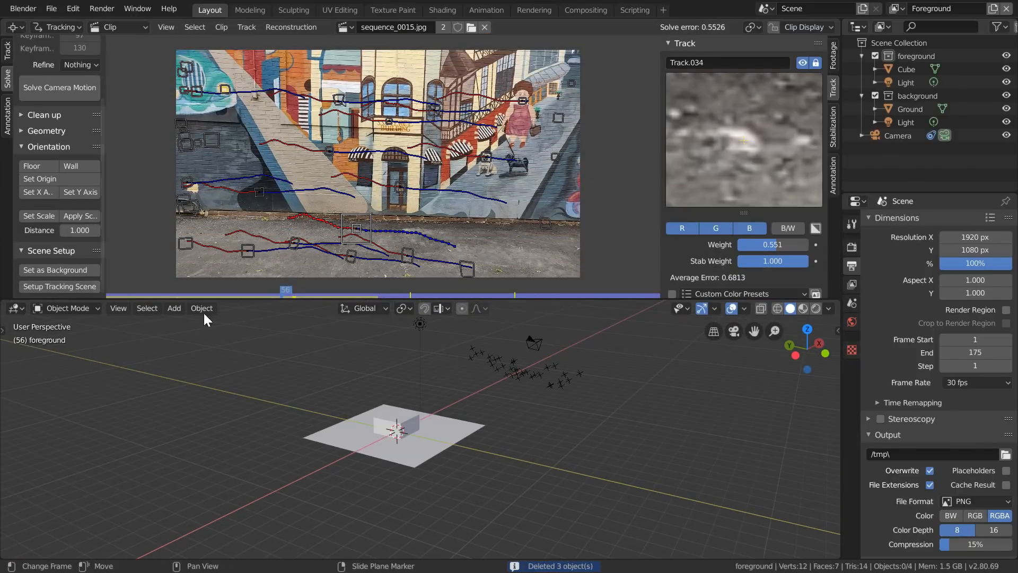
# - Look through the tracking camera and play the scene from frame 1 to check how the cube follows the footage
pyautogui.click(733, 331)
pyautogui.hotkey('shift', 'Left')
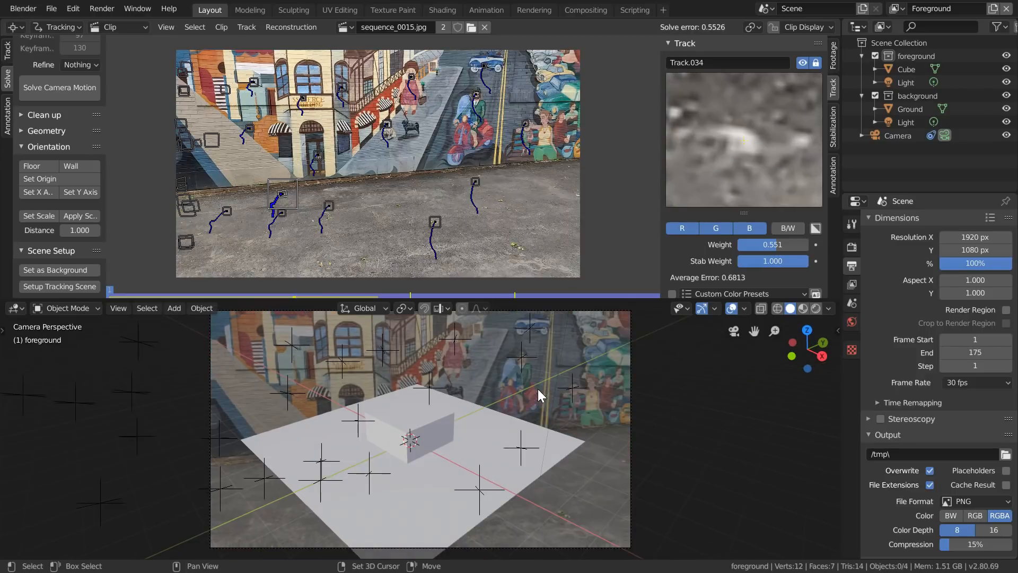
pyautogui.press('space')
pyautogui.press('space')
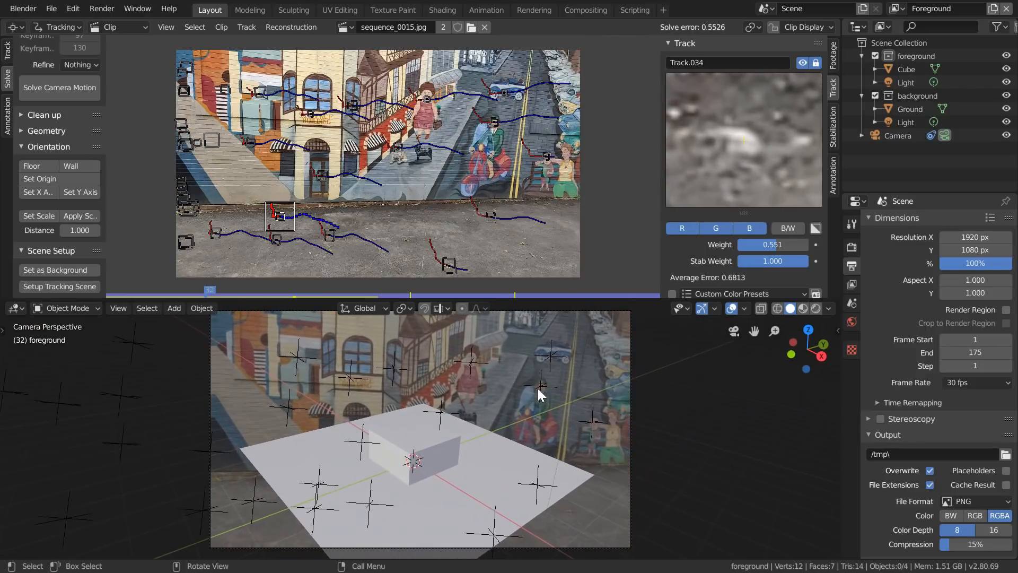
# - Delete the generated cube and ground plane from the tracking scene
pyautogui.click(421, 454)
pyautogui.keyDown('shift'); pyautogui.click(421, 453); pyautogui.keyUp('shift')
pyautogui.press('Delete')
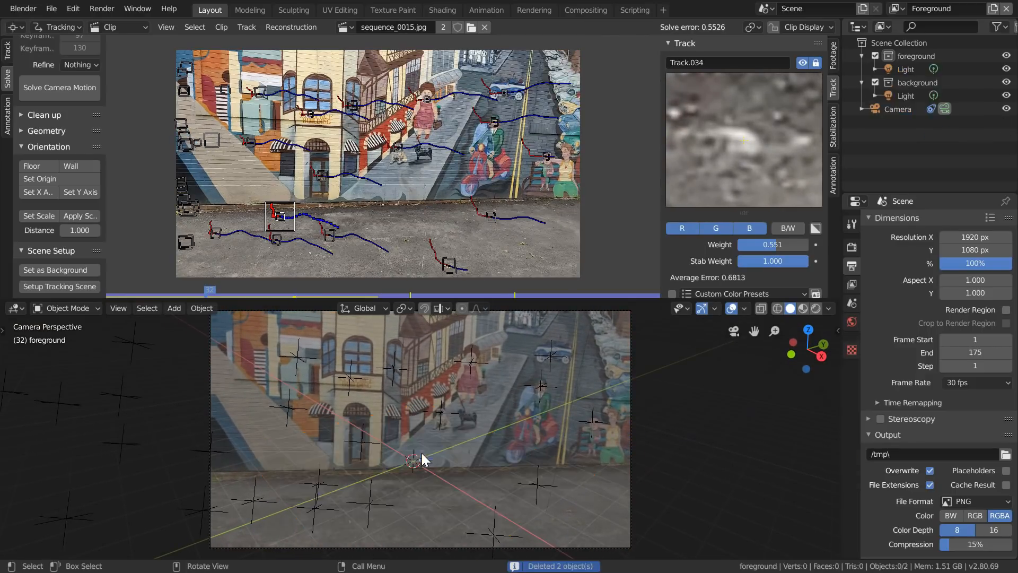
# - Select three tracks on the pavement and orient the scene's floor to them
pyautogui.scroll(4, 412, 243)
pyautogui.click(541, 147)
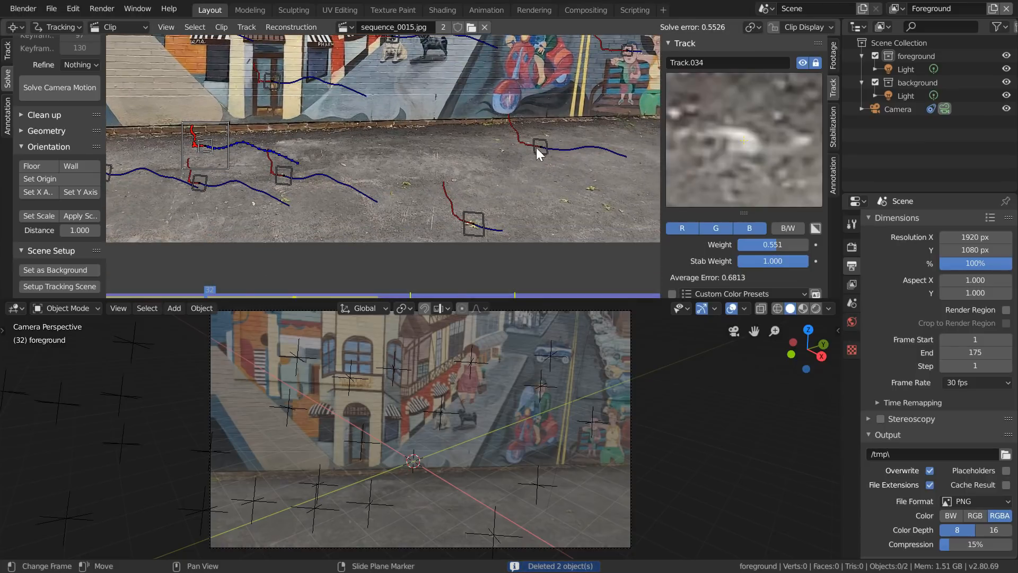
pyautogui.keyDown('shift'); pyautogui.click(474, 223); pyautogui.keyUp('shift')
pyautogui.keyDown('shift'); pyautogui.click(205, 150); pyautogui.keyUp('shift')
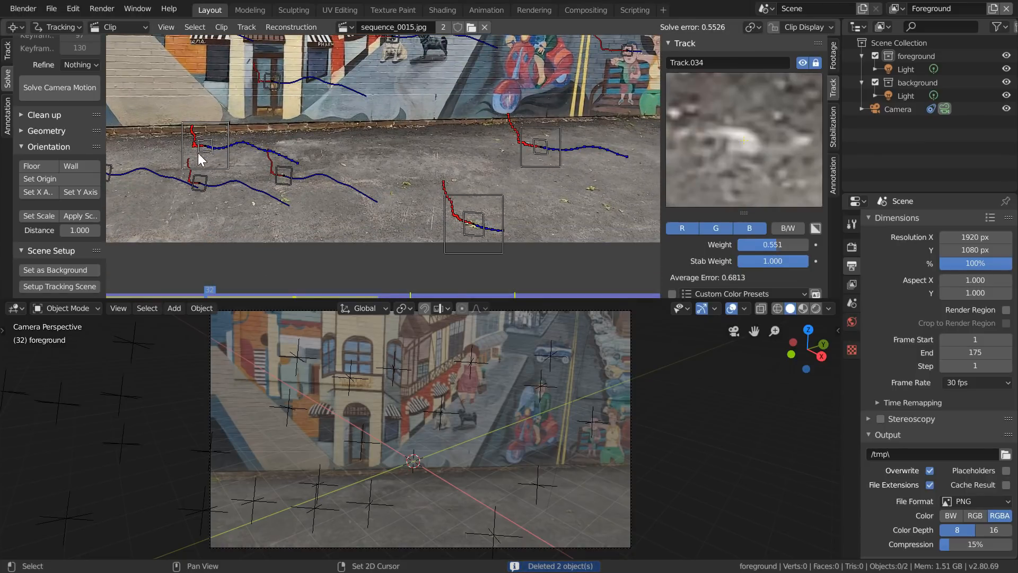
pyautogui.click(49, 165)
# - Set the scene origin at the pavement track near the wall and align the Y axis with Track.003
pyautogui.click(208, 147)
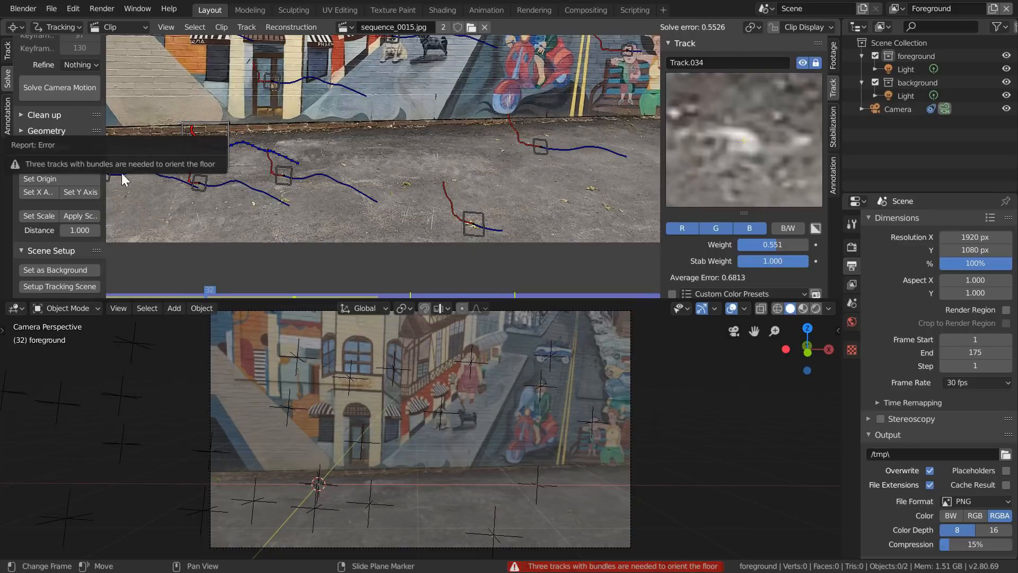
pyautogui.click(47, 182)
pyautogui.moveTo(236, 159); pyautogui.dragTo(349, 121, button='middle')
pyautogui.scroll(1, 350, 125)
pyautogui.click(294, 141)
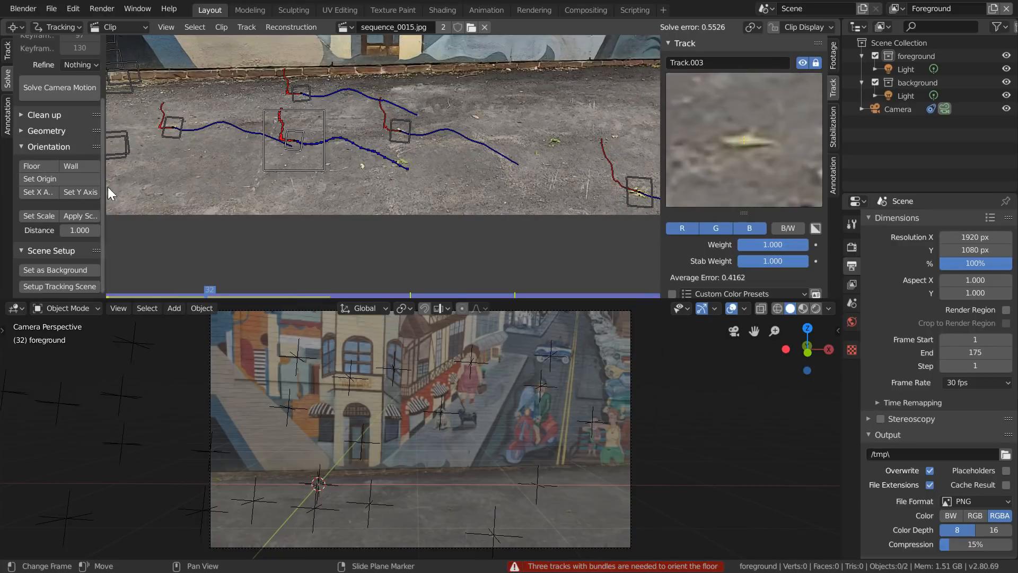
# - Expand the 3D viewport over the clip area and set the camera background image's alpha to 1.000
pyautogui.moveTo(3, 301); pyautogui.dragTo(32, 260)
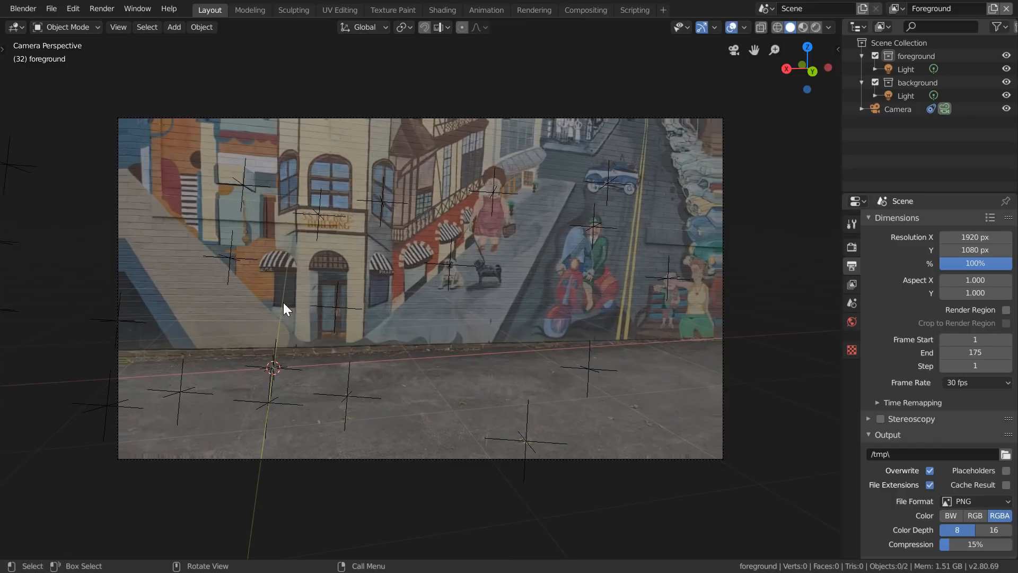
pyautogui.click(892, 108)
pyautogui.click(853, 401)
pyautogui.scroll(-5, 870, 437)
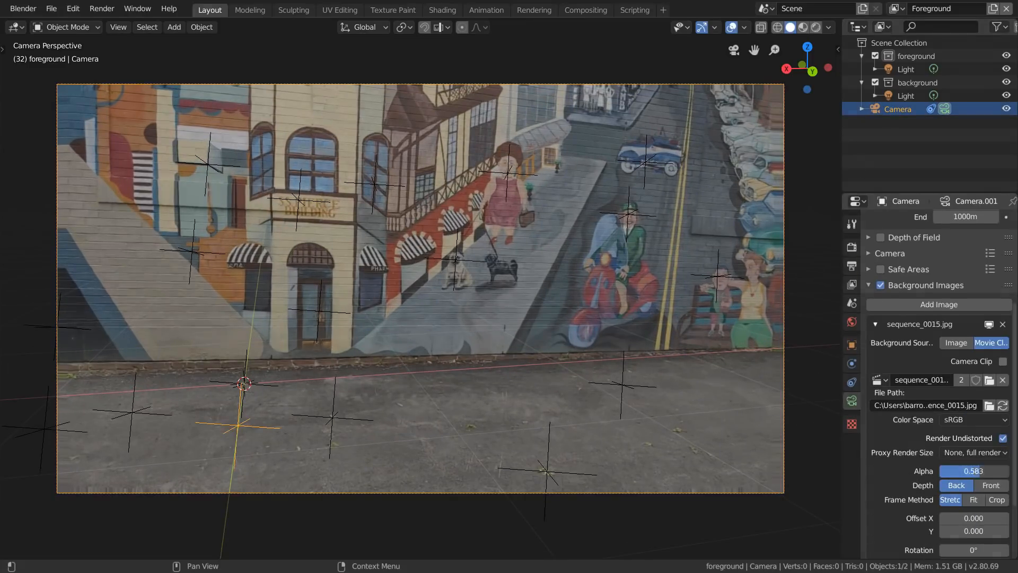
# - Move the camera along the global Y axis to bring the scene origin to the base of the wall
pyautogui.scroll(8, 282, 350)
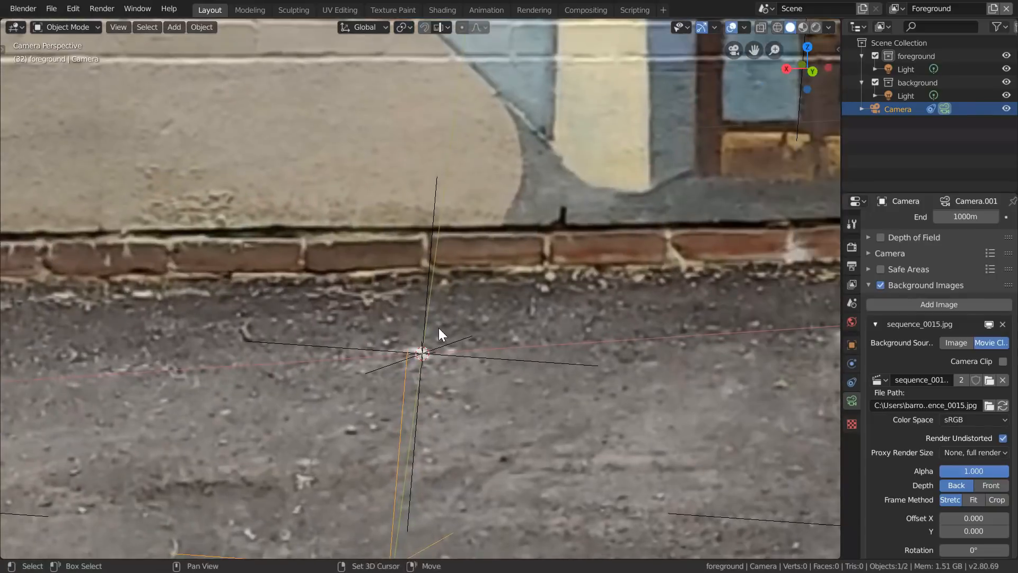
pyautogui.press('g')
pyautogui.press('y')
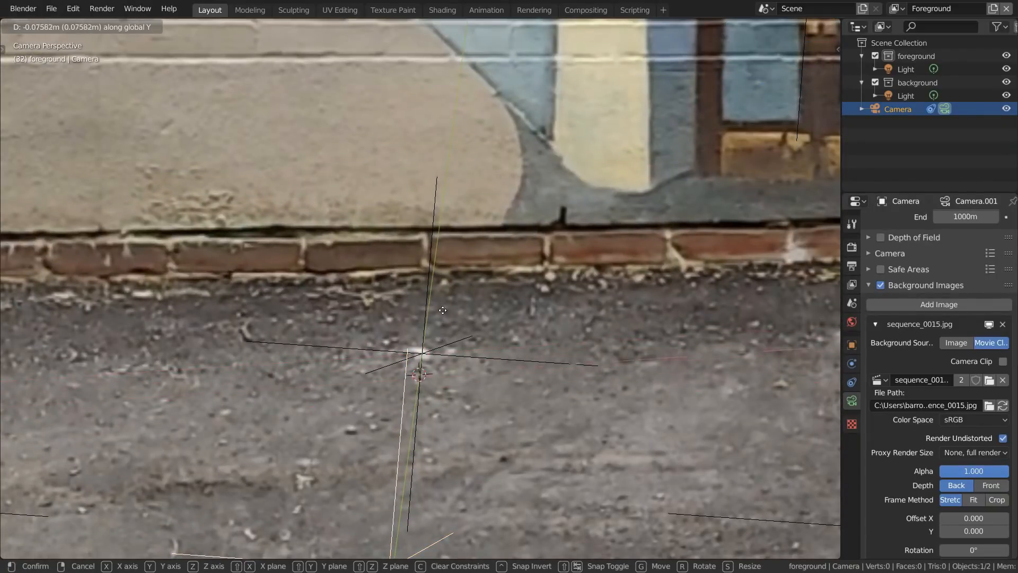
pyautogui.click(436, 412)
# - Rotate the camera about global Z at frame 32, shift it along Y to match the wall base, and play the animation
pyautogui.scroll(-6, 411, 340)
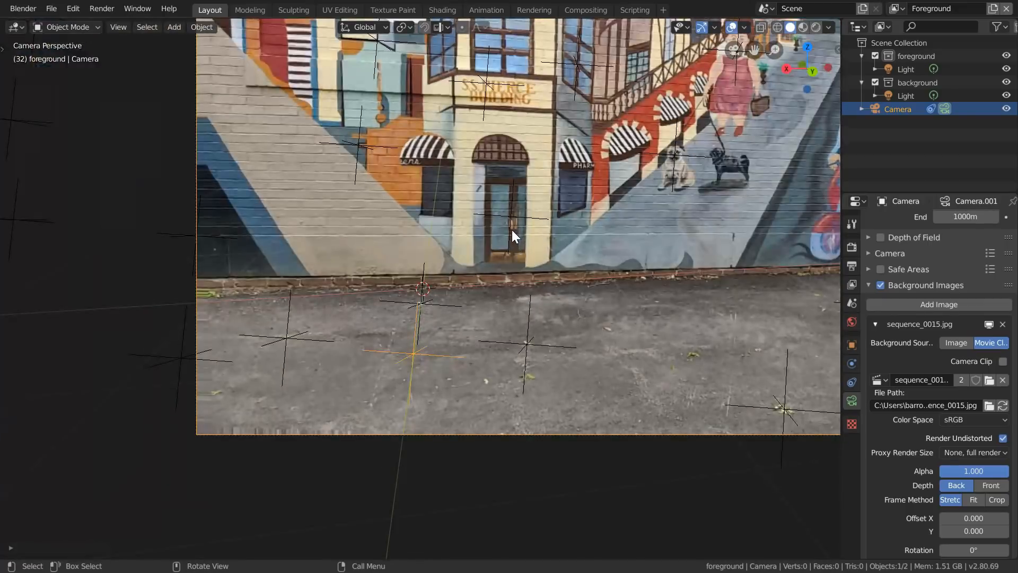
pyautogui.press('r')
pyautogui.press('z')
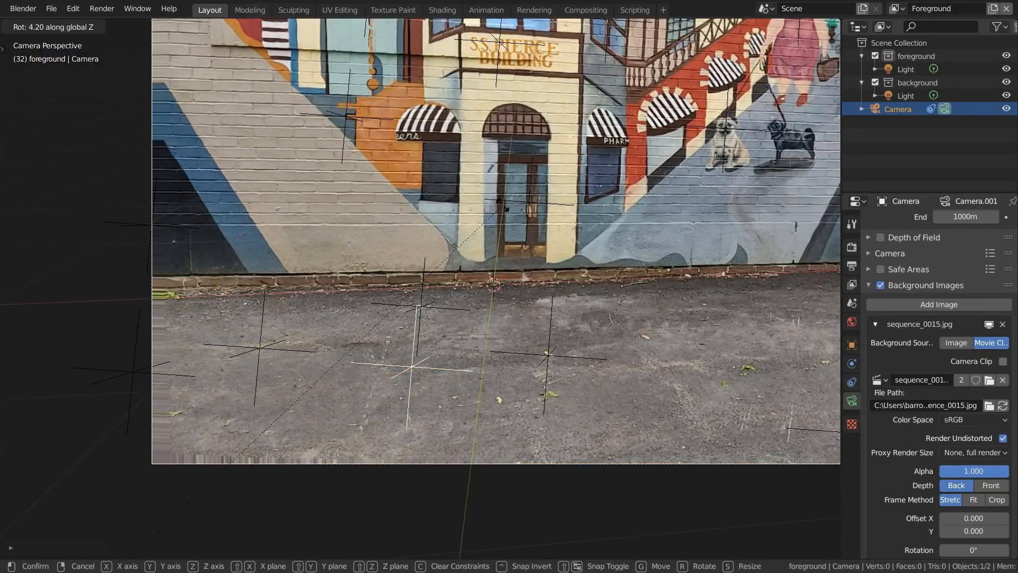
pyautogui.click(572, 244)
pyautogui.scroll(8, 580, 272)
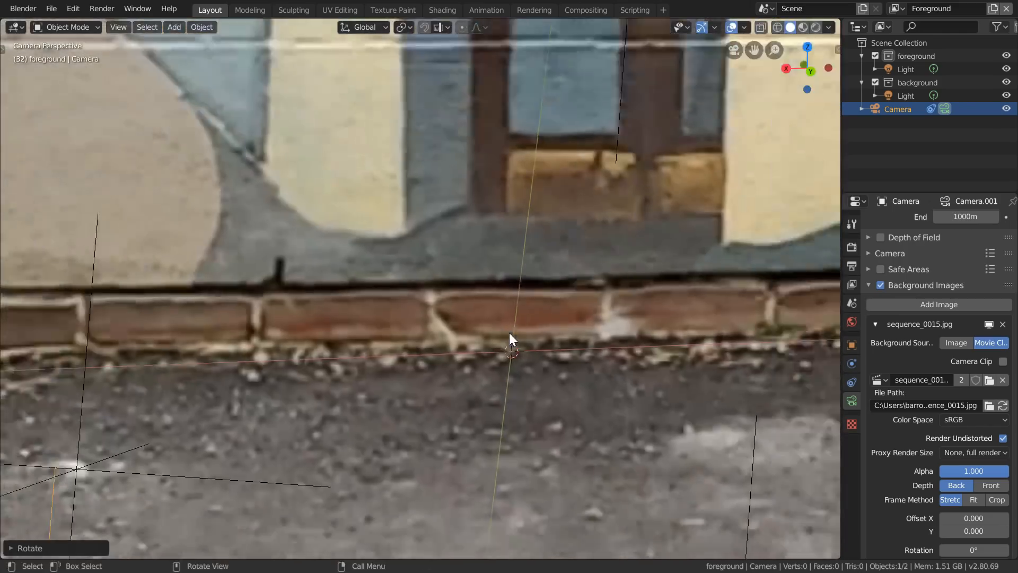
pyautogui.press('g')
pyautogui.press('y')
pyautogui.click(518, 336)
pyautogui.scroll(-10, 409, 341)
pyautogui.press('space')
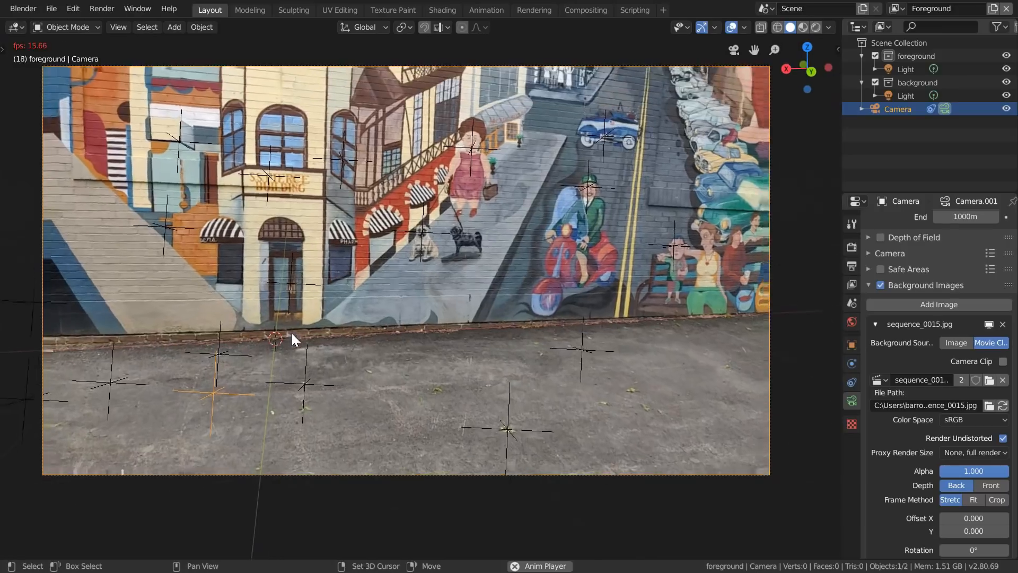
# - At frame 79, refine the camera's global Z rotation and Y position so the X axis follows the wall base, and replay
pyautogui.press('space')
pyautogui.keyDown('shift'); pyautogui.moveTo(292, 333); pyautogui.dragTo(222, 299, button='middle'); pyautogui.keyUp('shift')
pyautogui.press('r')
pyautogui.press('z')
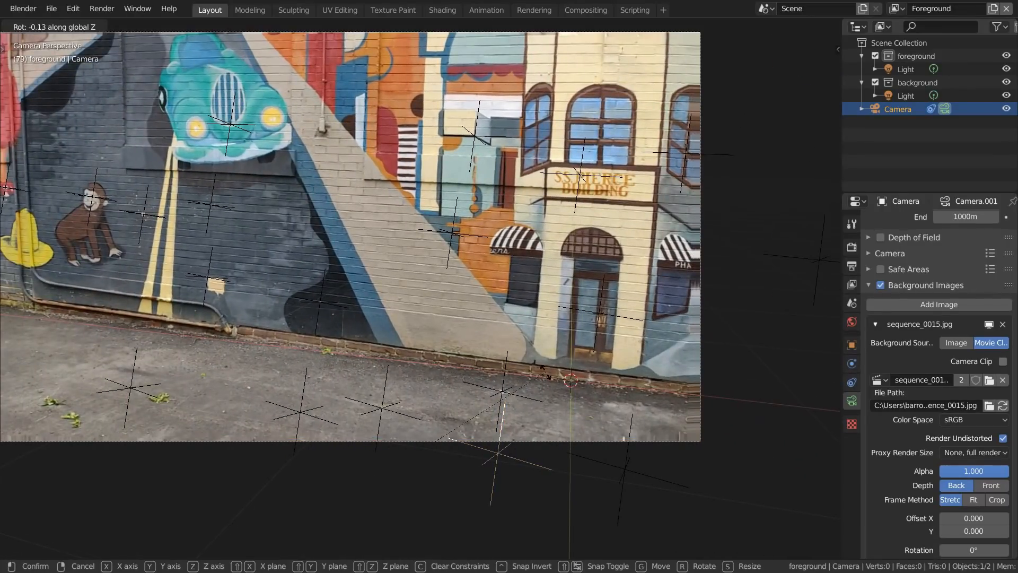
pyautogui.click(448, 271)
pyautogui.scroll(9, 492, 357)
pyautogui.press('g')
pyautogui.press('y')
pyautogui.click(491, 369)
pyautogui.scroll(-8, 489, 372)
pyautogui.hotkey('shift', 'Left')
pyautogui.press('Home')
pyautogui.press('space')
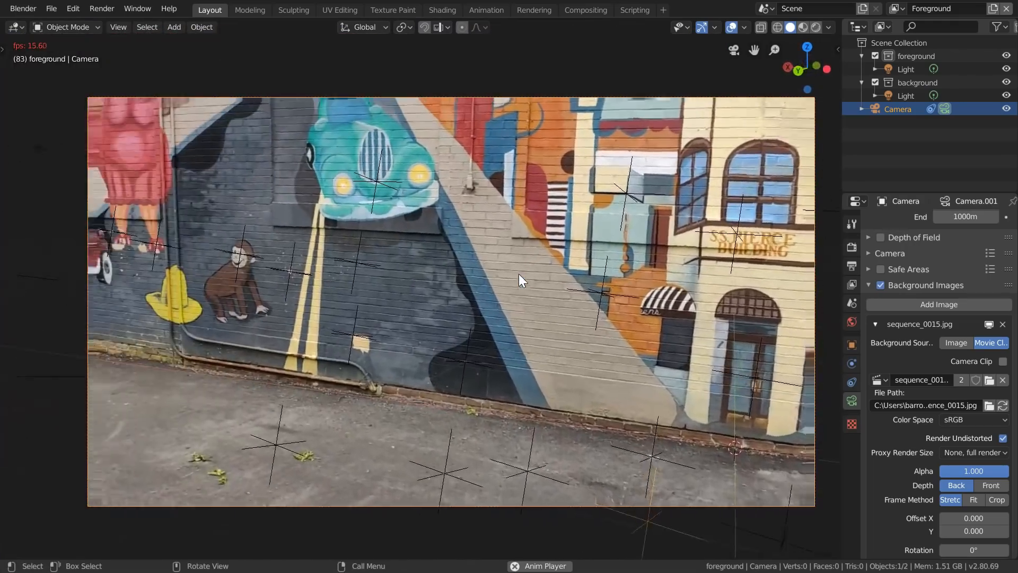
# - At frame 106, fine-tune the camera's Z rotation and Y position against the base of the wall and replay the shot
pyautogui.scroll(-3, 552, 329)
pyautogui.press('space')
pyautogui.press('r')
pyautogui.press('z')
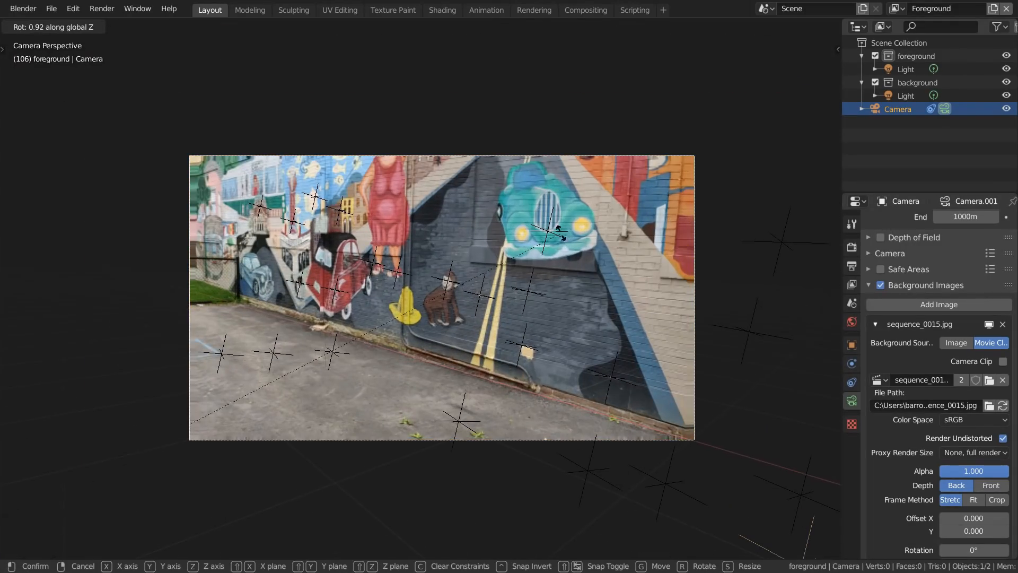
pyautogui.click(531, 217)
pyautogui.keyDown('alt'); pyautogui.scroll(20, 433, 354); pyautogui.keyUp('alt')
pyautogui.scroll(9, 597, 439)
pyautogui.keyDown('shift'); pyautogui.moveTo(598, 439); pyautogui.dragTo(425, 316, button='middle'); pyautogui.keyUp('shift')
pyautogui.press('g')
pyautogui.press('y')
pyautogui.click(426, 307)
pyautogui.press('Home')
pyautogui.press('space')
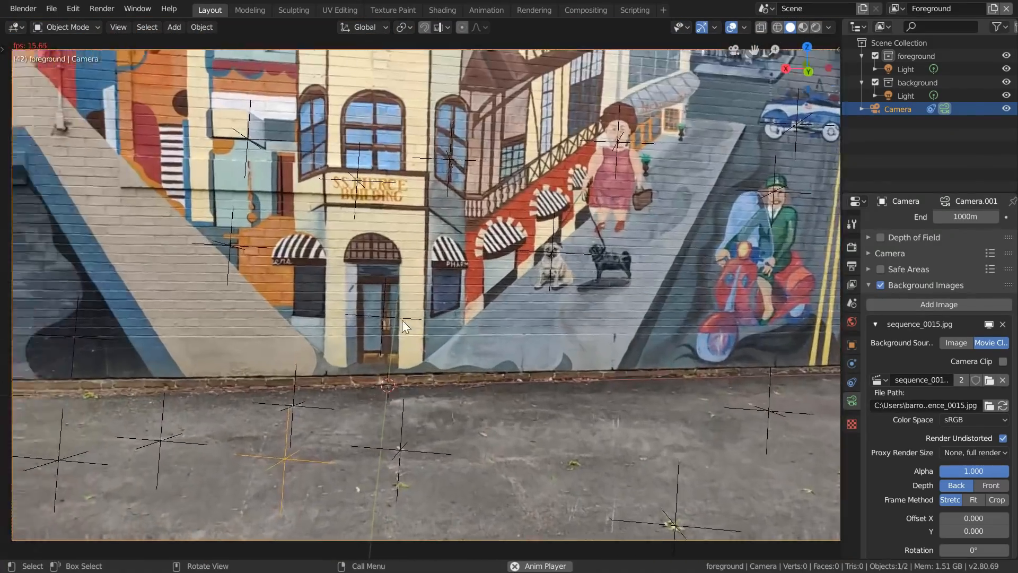
pyautogui.press('space')
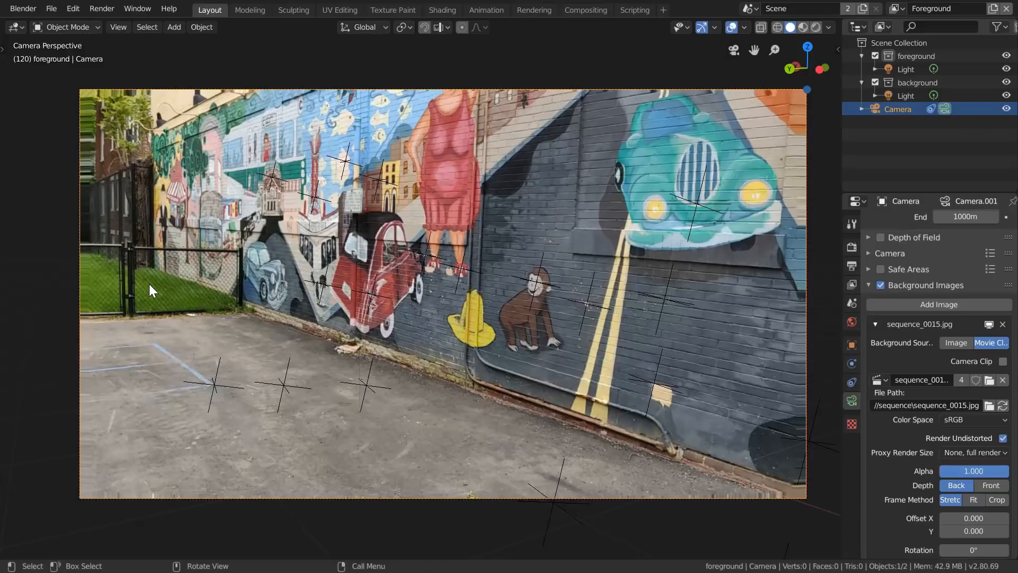
# - In the compositing node tree, delete both Render Layers nodes, the Scale node and the two Alpha Over nodes
pyautogui.click(579, 10)
pyautogui.moveTo(422, 246); pyautogui.dragTo(395, 150, button='middle')
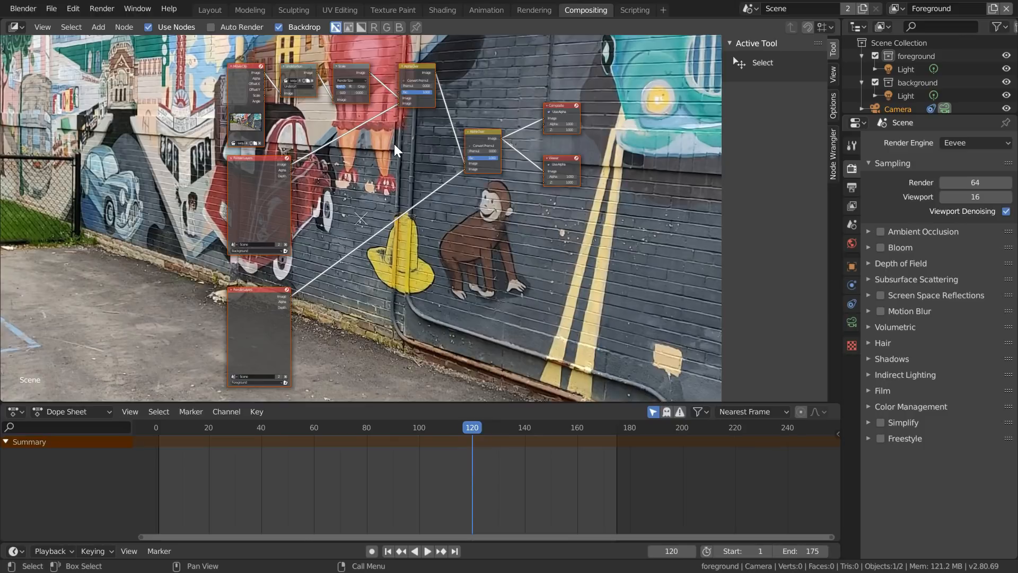
pyautogui.moveTo(395, 145); pyautogui.dragTo(397, 137, button='middle')
pyautogui.moveTo(199, 355); pyautogui.dragTo(309, 172)
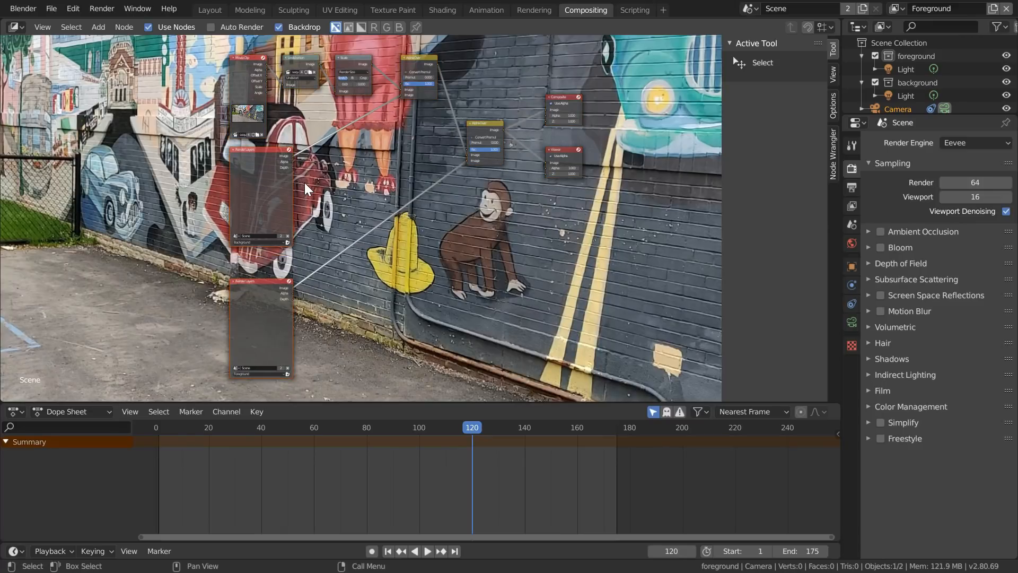
pyautogui.press('x')
pyautogui.moveTo(360, 53); pyautogui.dragTo(360, 54)
pyautogui.press('x')
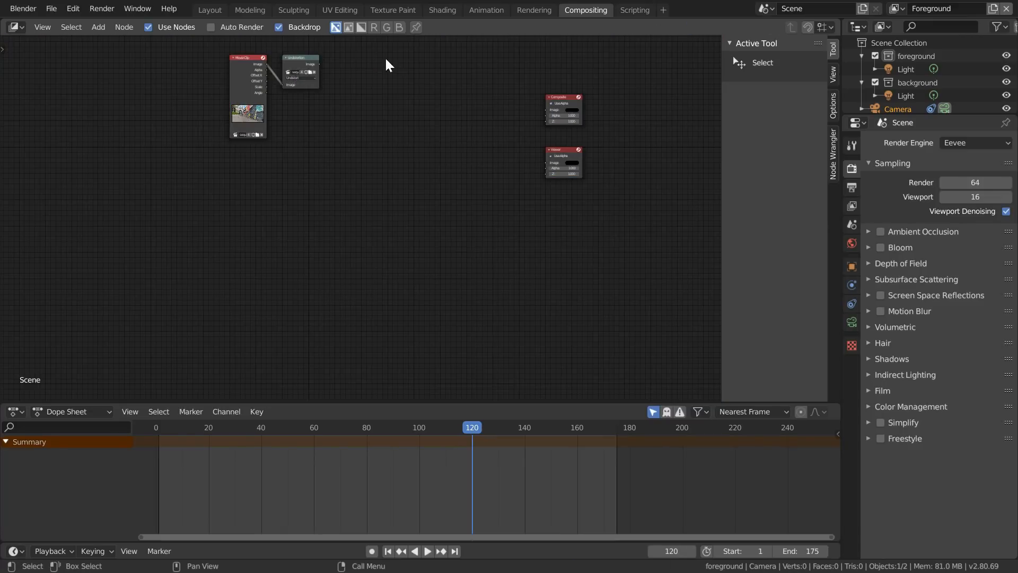
# - Connect the Undistortion node's image output to the Composite and Viewer nodes and shrink the backdrop to see the whole frame
pyautogui.scroll(3, 390, 64)
pyautogui.moveTo(406, 69); pyautogui.dragTo(341, 199, button='middle')
pyautogui.keyDown('ctrl'); pyautogui.keyDown('shift'); pyautogui.click(213, 144); pyautogui.keyUp('shift'); pyautogui.keyUp('ctrl')
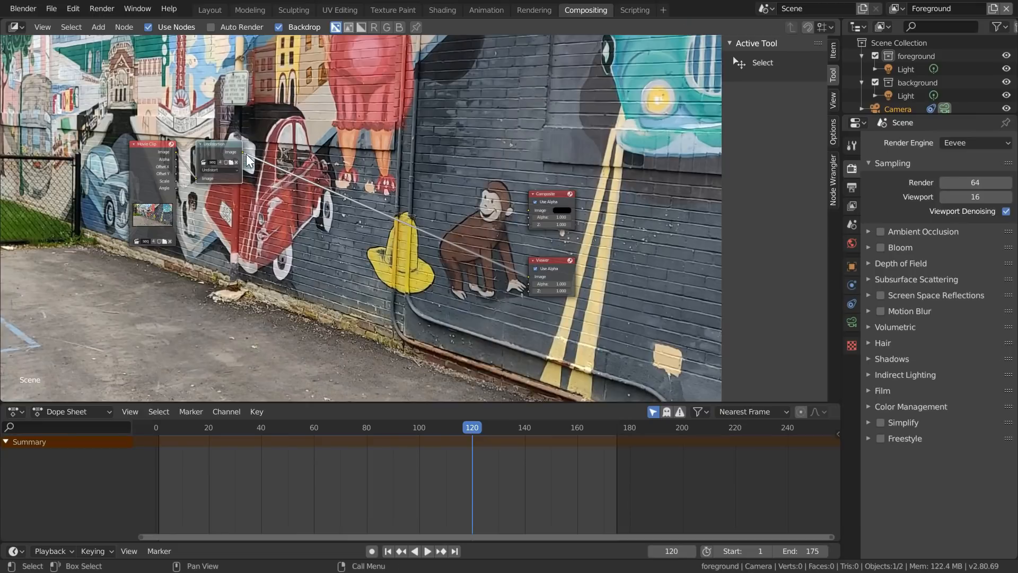
pyautogui.moveTo(413, 186); pyautogui.dragTo(531, 213)
pyautogui.press('v')
pyautogui.press('v')
pyautogui.press('v')
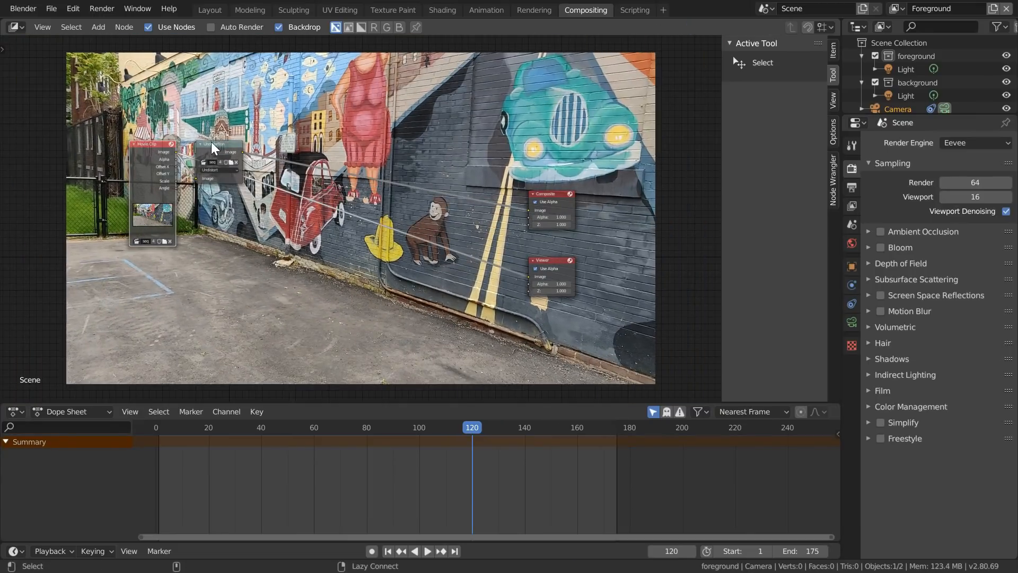
# - Set the render output format to JPEG and create a new output folder named undistorted
pyautogui.click(852, 187)
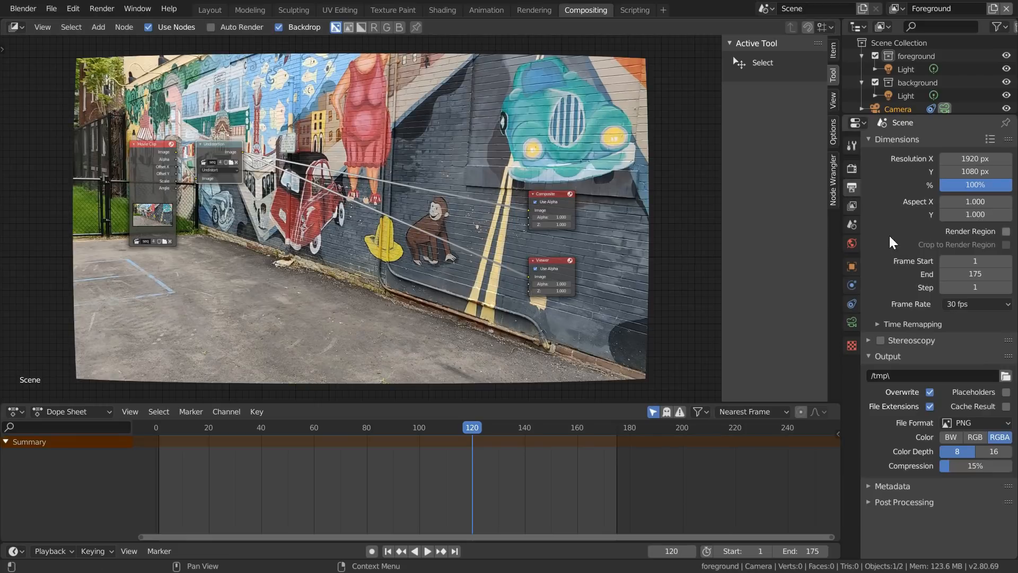
pyautogui.click(976, 422)
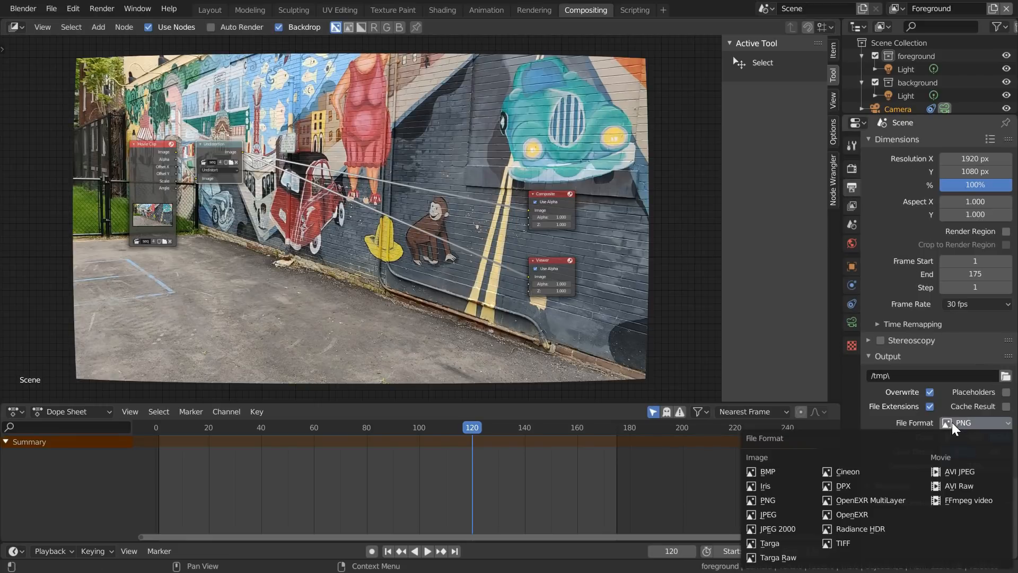
pyautogui.click(780, 514)
pyautogui.click(1006, 376)
pyautogui.click(35, 96)
pyautogui.click(98, 27)
pyautogui.write('undistorted')
pyautogui.press('Return')
# - Set the output file name to undistorted_ inside the undistorted folder and render the animation
pyautogui.click(229, 195)
pyautogui.click(204, 61)
pyautogui.write('undistorted_')
pyautogui.press('Return')
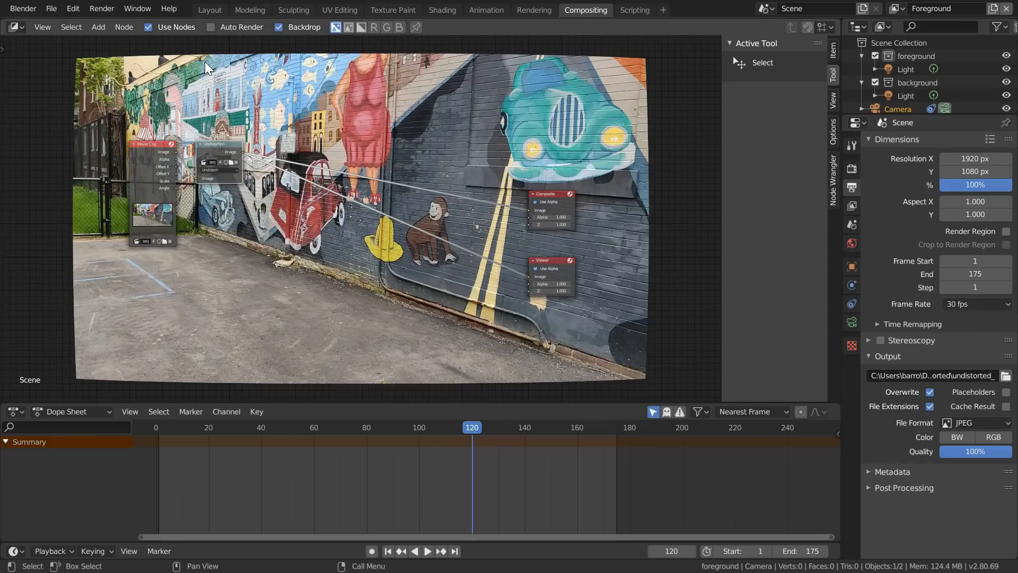
pyautogui.hotkey('ctrl', 'F12')
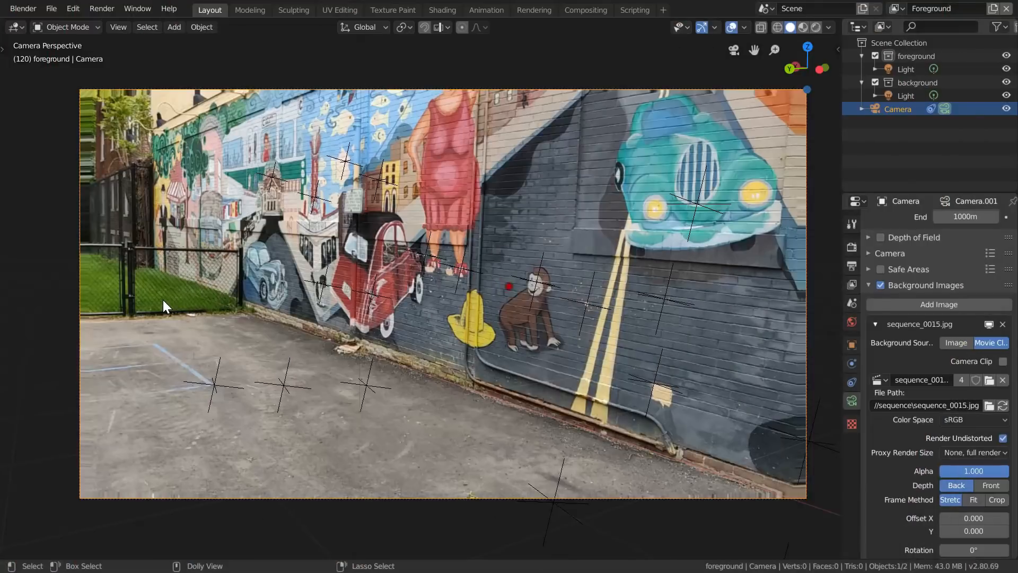
# - Return to the first frame and add a plane at the scene origin in front of the wall
pyautogui.hotkey('shift', 'Left')
pyautogui.hotkey('shift', 'a')
pyautogui.moveTo(163, 300)
pyautogui.click(217, 298)
pyautogui.scroll(3, 361, 350)
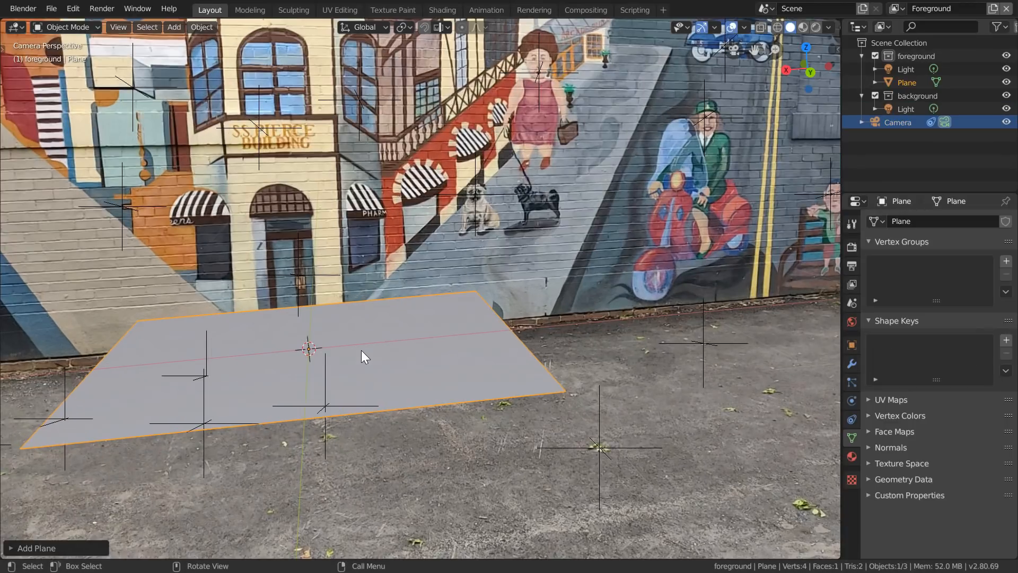
# - Move the plane's back edge about 0.95 m along global Y to the base of the wall
pyautogui.press('Tab')
pyautogui.press('2')
pyautogui.click(372, 300)
pyautogui.press('g')
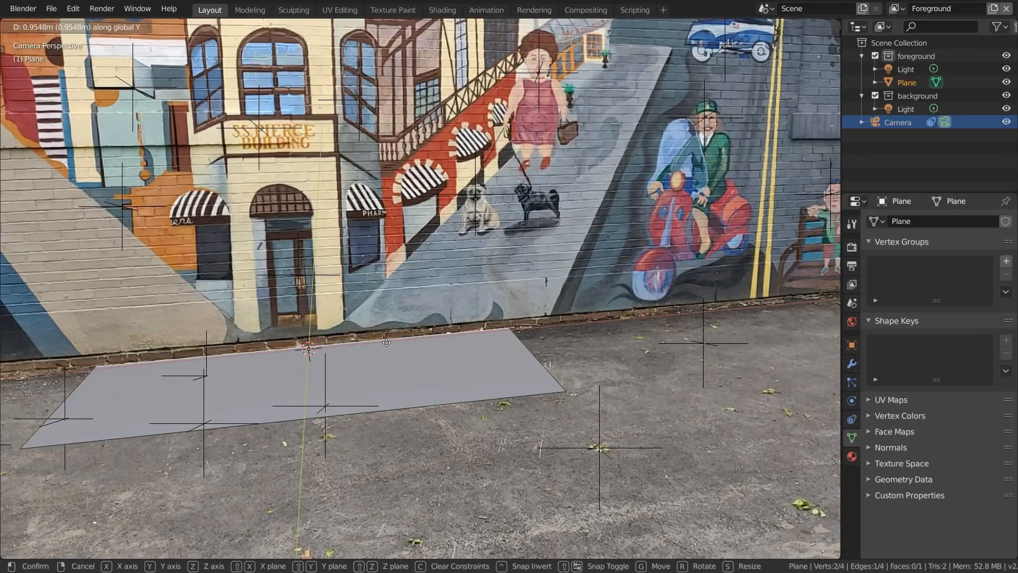
pyautogui.click(387, 344)
# - Extrude the plane's back edge straight up along Z to form the wall, and adjust the height of its top edge
pyautogui.press('e')
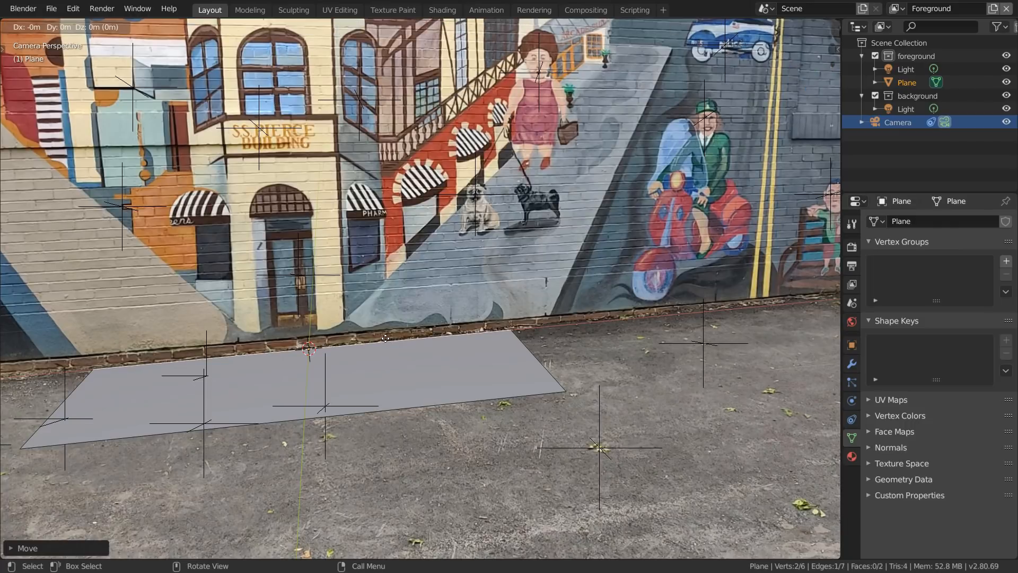
pyautogui.press('z')
pyautogui.click(342, 553)
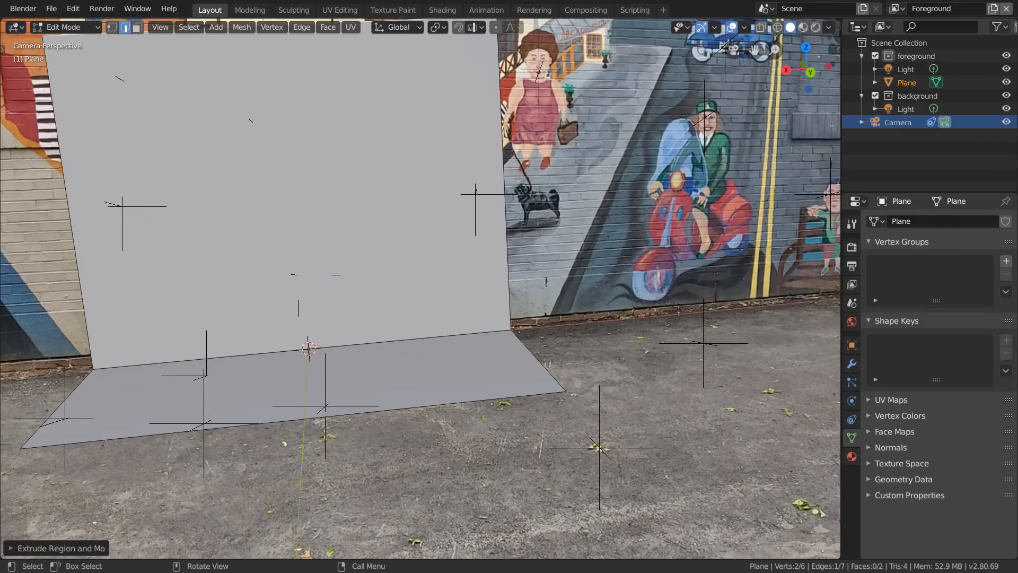
pyautogui.scroll(-3, 351, 428)
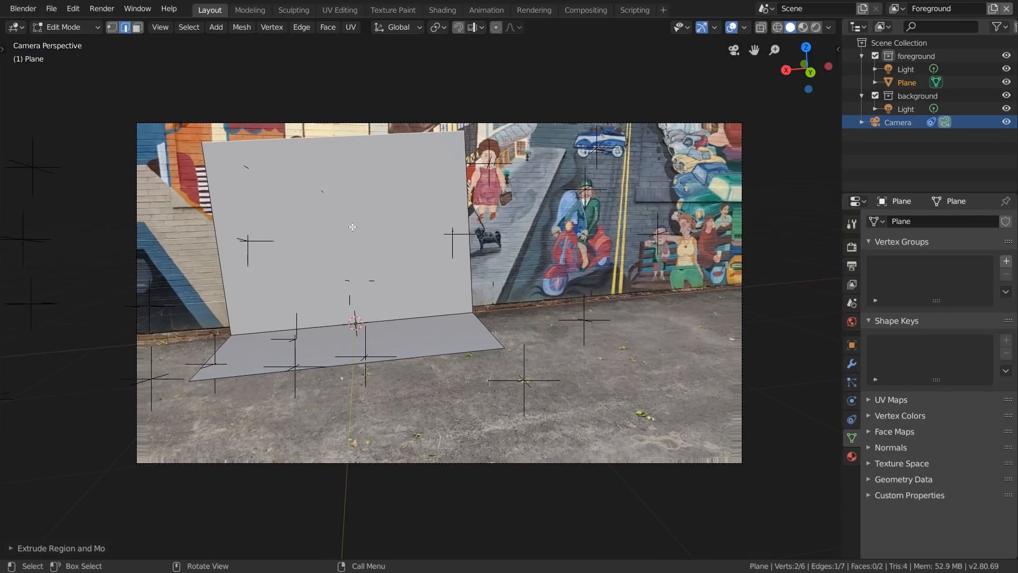
pyautogui.press('g')
pyautogui.press('z')
pyautogui.click(353, 234)
# - Pull the floor's front edge toward the camera along Y and extend the mesh's scooter-side edges outward along X
pyautogui.press('g')
pyautogui.press('y')
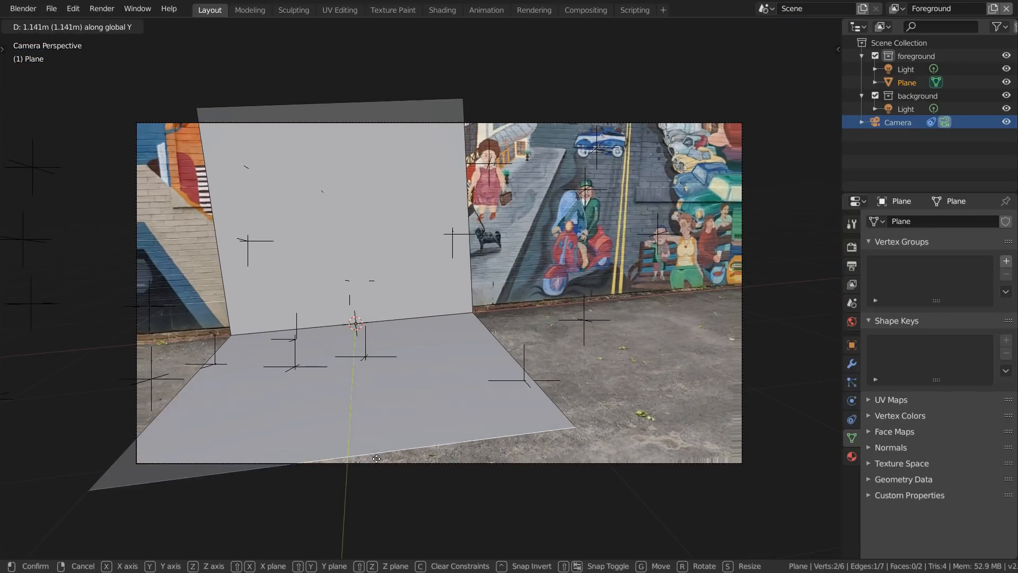
pyautogui.click(392, 510)
pyautogui.click(533, 370)
pyautogui.keyDown('shift'); pyautogui.click(470, 249); pyautogui.keyUp('shift')
pyautogui.press('g')
pyautogui.press('x')
pyautogui.click(19, 153)
# - Extend the opposite side edges of the floor and wall along X toward the far end of the mural near the fence
pyautogui.keyDown('shift'); pyautogui.click(213, 186); pyautogui.keyUp('shift')
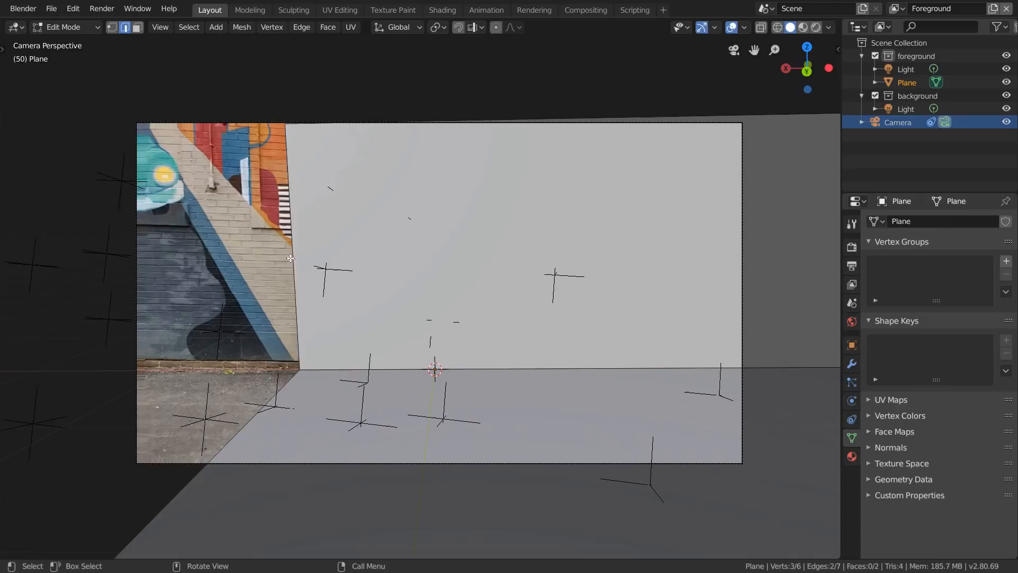
pyautogui.press('g')
pyautogui.press('x')
pyautogui.click(23, 387)
pyautogui.press('g')
pyautogui.press('x')
pyautogui.click(100, 282)
# - Raise the wall mesh's top edge along Z and move the floor's front edge outward beyond the camera frame
pyautogui.click(532, 190)
pyautogui.press('g')
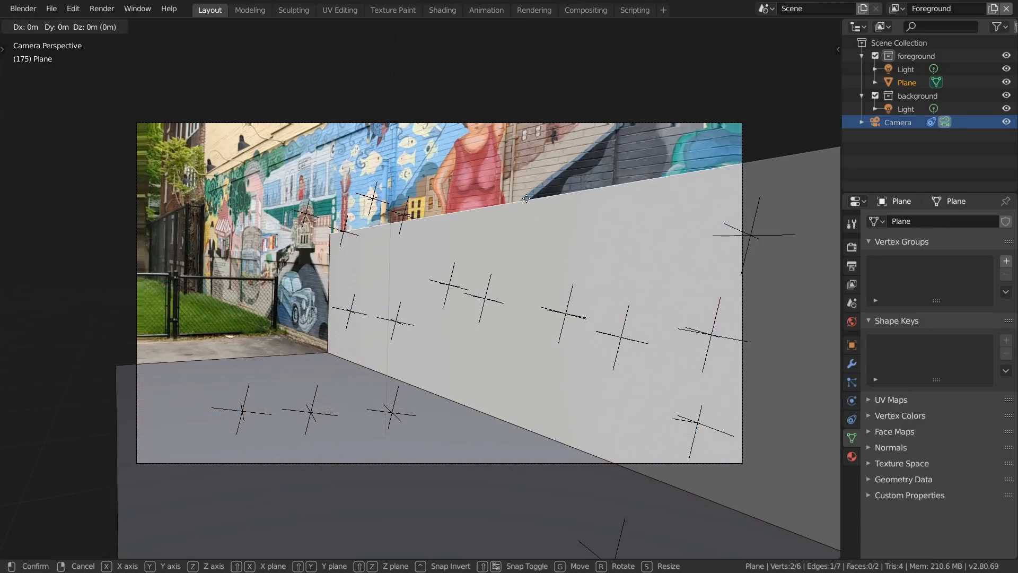
pyautogui.press('z')
pyautogui.click(519, 151)
pyautogui.press('Left')
# - Step back through the shot to frame 0 to check how the mesh covers the wall and pavement
pyautogui.press('Left')
pyautogui.press('Left')
pyautogui.press('Left')
pyautogui.press('Left')
pyautogui.press('Left')
pyautogui.press('Left')
pyautogui.press('Left')
pyautogui.press('Left')
pyautogui.press('Left')
pyautogui.press('Left')
pyautogui.press('Left')
pyautogui.press('Left')
pyautogui.press('Left')
pyautogui.press('Left')
pyautogui.press('Left')
pyautogui.press('Left')
pyautogui.press('Left')
pyautogui.press('Left')
pyautogui.press('Left')
pyautogui.press('Left')
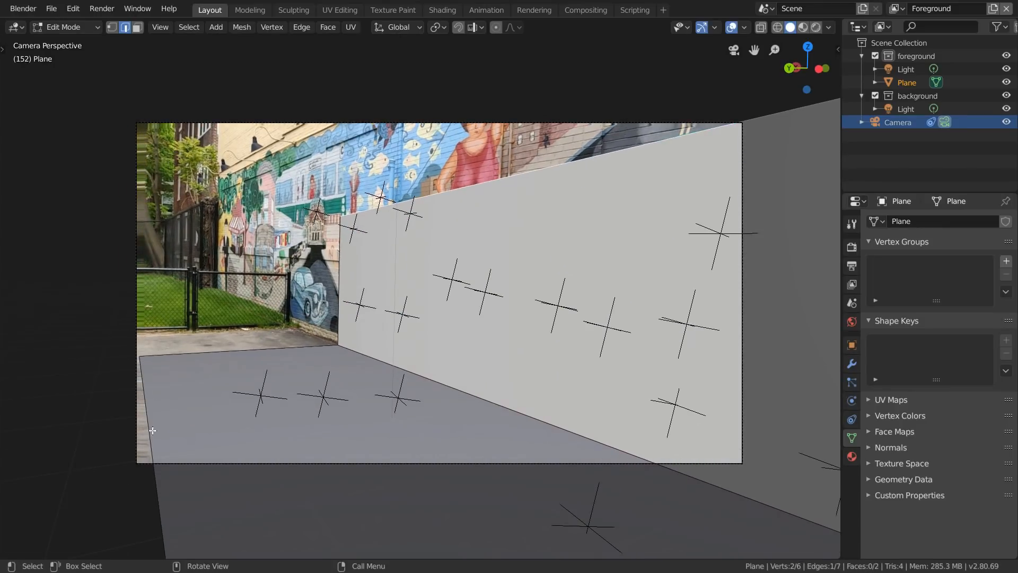
pyautogui.press('g')
pyautogui.press('x')
pyautogui.click(88, 448)
pyautogui.press('Left')
pyautogui.press('Left')
pyautogui.press('Left')
pyautogui.press('Left')
pyautogui.press('Left')
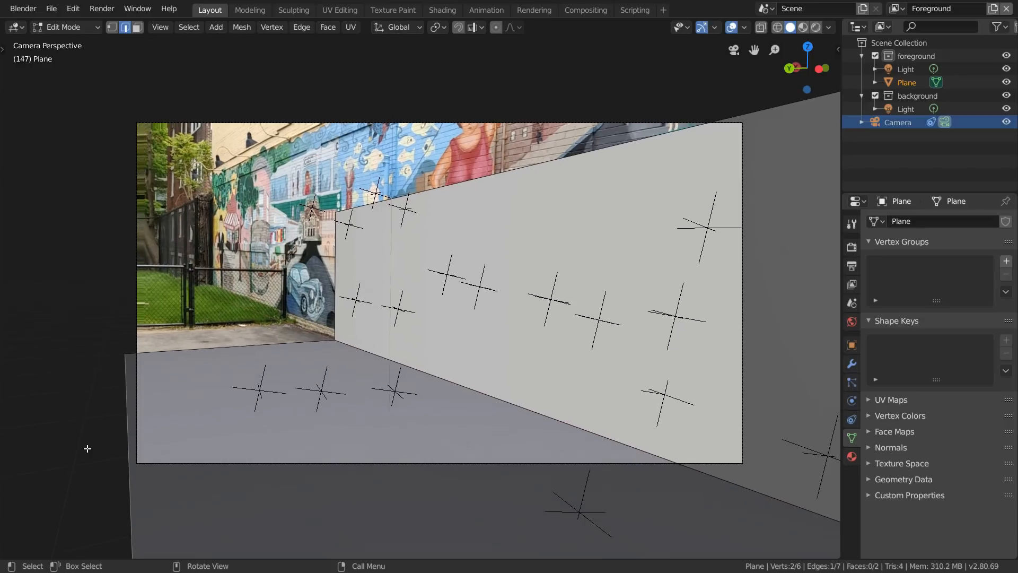
pyautogui.press('Left')
pyautogui.press('Left')
pyautogui.press('Left')
pyautogui.press('Left')
pyautogui.press('Left')
pyautogui.press('Left')
pyautogui.press('Left')
pyautogui.press('Left')
pyautogui.press('Left')
pyautogui.press('Left')
pyautogui.press('Left')
pyautogui.press('Left')
pyautogui.press('Left')
pyautogui.press('Left')
pyautogui.press('Left')
pyautogui.press('Left')
pyautogui.press('Left')
pyautogui.press('Left')
pyautogui.press('Left')
pyautogui.press('Left')
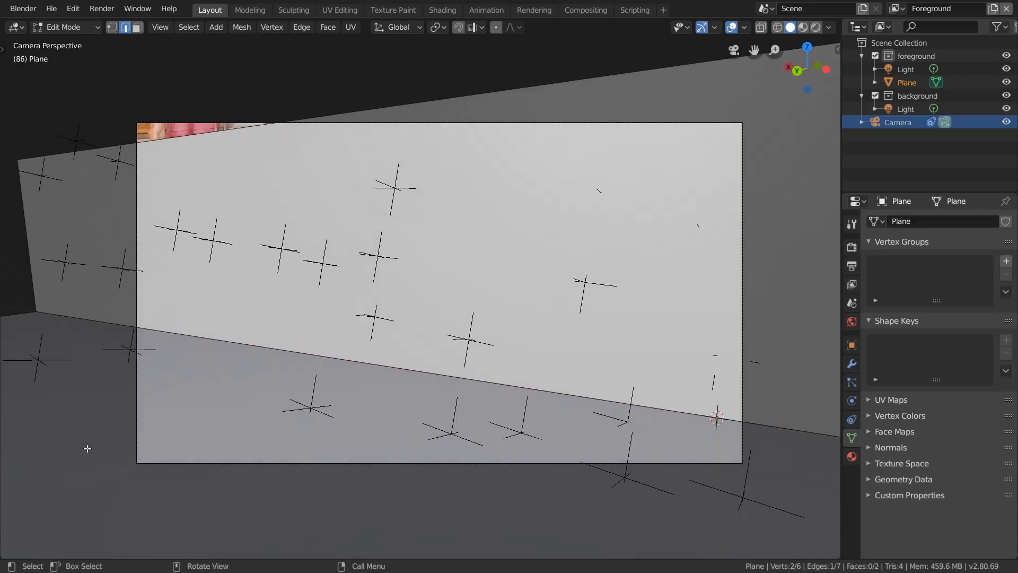
pyautogui.press('Left')
pyautogui.press('Left')
pyautogui.press('Left')
pyautogui.press('Left')
pyautogui.press('Left')
pyautogui.press('Left')
pyautogui.press('Left')
pyautogui.press('Left')
pyautogui.press('Left')
pyautogui.press('Left')
pyautogui.press('Left')
pyautogui.press('Left')
pyautogui.press('Left')
pyautogui.press('Left')
pyautogui.press('Left')
pyautogui.press('Left')
pyautogui.press('Left')
pyautogui.press('Left')
pyautogui.press('Left')
pyautogui.press('Left')
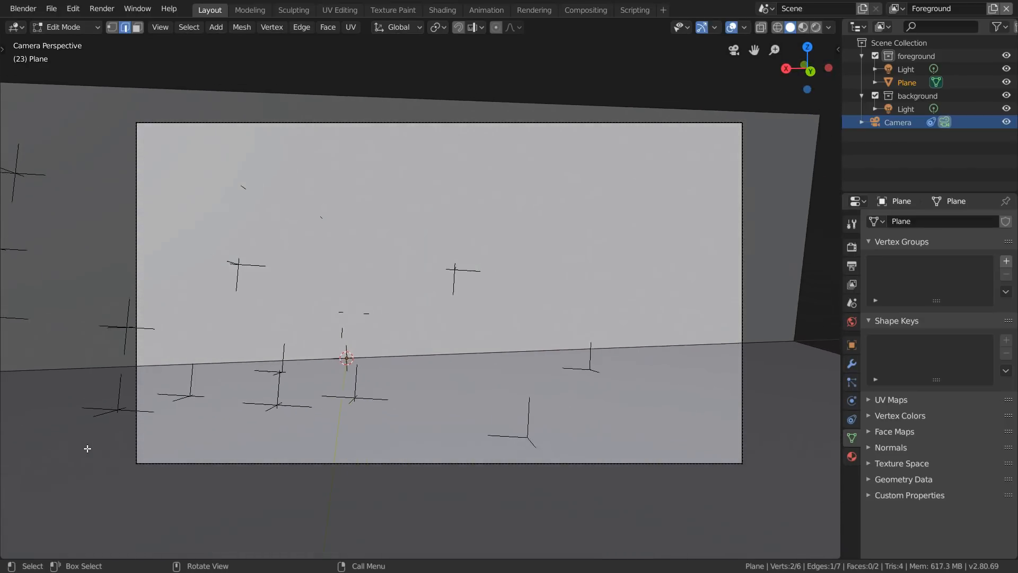
pyautogui.press('Left')
pyautogui.press('Left')
pyautogui.press('Left')
pyautogui.press('Left')
pyautogui.press('Left')
pyautogui.press('Left')
pyautogui.press('Left')
pyautogui.press('Left')
pyautogui.press('Left')
pyautogui.press('Left')
pyautogui.press('Left')
pyautogui.press('Left')
pyautogui.press('Left')
pyautogui.press('Left')
pyautogui.press('Left')
pyautogui.press('Left')
pyautogui.press('Left')
pyautogui.press('Left')
pyautogui.press('Left')
pyautogui.press('Left')
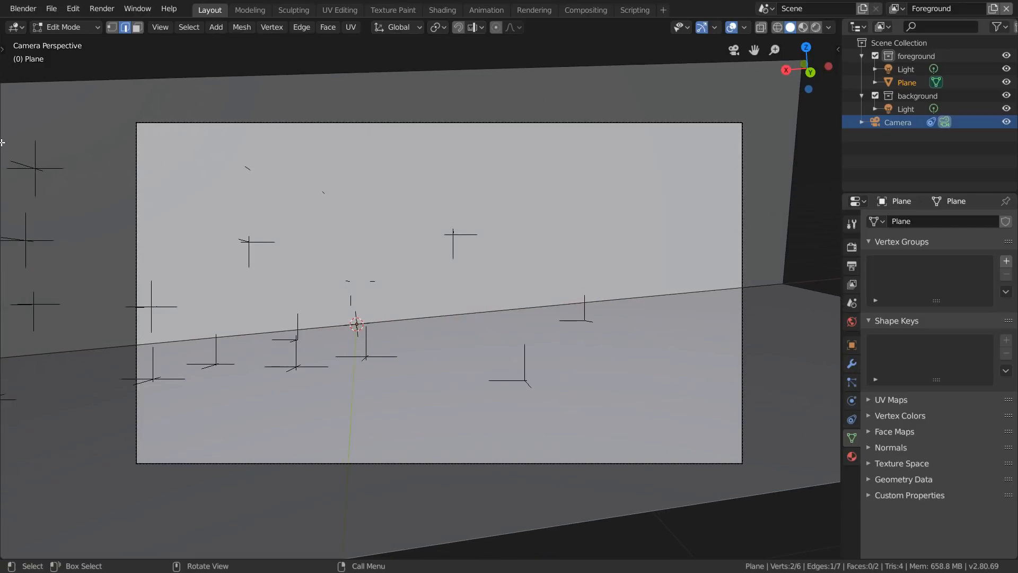
# - Add evenly spaced lengthwise loop cuts to the floor and to the wall, leaving them centred
pyautogui.moveTo(451, 289); pyautogui.dragTo(368, 323, button='middle')
pyautogui.scroll(-3, 369, 323)
pyautogui.hotkey('ctrl', 'r')
pyautogui.scroll(4, 546, 469)
pyautogui.click(546, 468)
pyautogui.rightClick(546, 468)
pyautogui.hotkey('ctrl', 'r')
pyautogui.scroll(3, 644, 325)
pyautogui.click(644, 325)
pyautogui.rightClick(643, 325)
# - Add 26 evenly spaced loop cuts across the mesh's length to divide the wall and floor into tiles
pyautogui.moveTo(643, 325); pyautogui.dragTo(674, 328, button='middle')
pyautogui.hotkey('ctrl', 'r')
pyautogui.scroll(9, 316, 209)
pyautogui.scroll(16, 317, 208)
pyautogui.click(316, 208)
pyautogui.rightClick(317, 209)
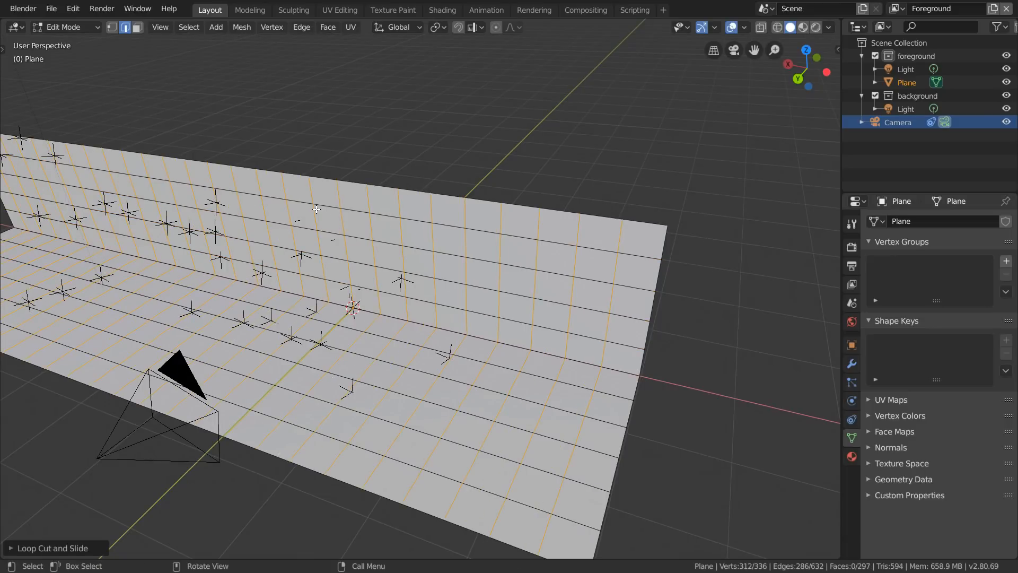
# - In the UV Editing workspace, select the edge loop where the wall meets the floor and mark it as a seam
pyautogui.keyDown('shift'); pyautogui.moveTo(356, 276); pyautogui.dragTo(435, 160, button='middle'); pyautogui.keyUp('shift')
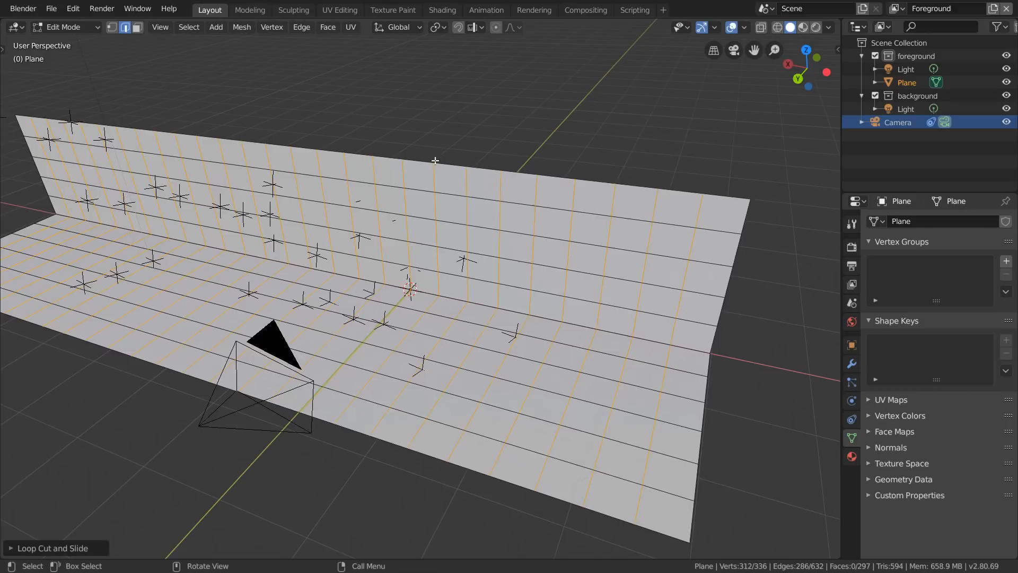
pyautogui.click(330, 16)
pyautogui.keyDown('shift'); pyautogui.moveTo(673, 316); pyautogui.dragTo(641, 299, button='middle'); pyautogui.keyUp('shift')
pyautogui.moveTo(424, 331); pyautogui.dragTo(289, 330)
pyautogui.moveTo(618, 316); pyautogui.dragTo(534, 323, button='middle')
pyautogui.click(520, 329)
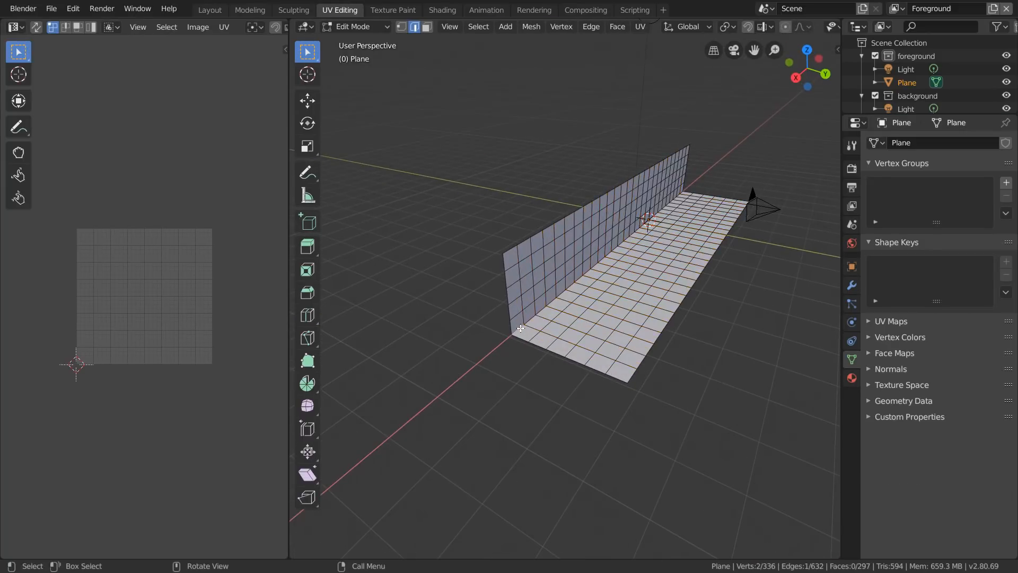
pyautogui.keyDown('shift'); pyautogui.moveTo(599, 270); pyautogui.dragTo(530, 338, button='middle'); pyautogui.keyUp('shift')
pyautogui.scroll(4, 562, 313)
pyautogui.keyDown('ctrl'); pyautogui.click(670, 217); pyautogui.keyUp('ctrl')
pyautogui.rightClick(630, 252)
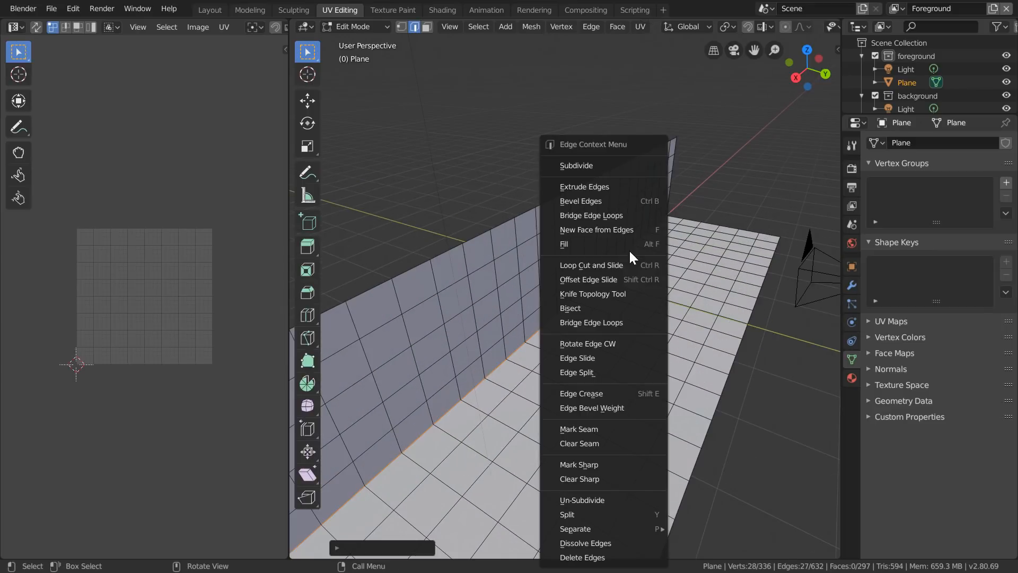
pyautogui.click(579, 428)
# - Select all faces of the wall and floor mesh and unwrap them
pyautogui.scroll(-5, 571, 367)
pyautogui.press('3')
pyautogui.press('a')
pyautogui.press('u')
pyautogui.click(570, 370)
# - Stretch all the UVs along X, widen the UV editor, and move them about 0.3 along X onto the UV square
pyautogui.scroll(3, 136, 278)
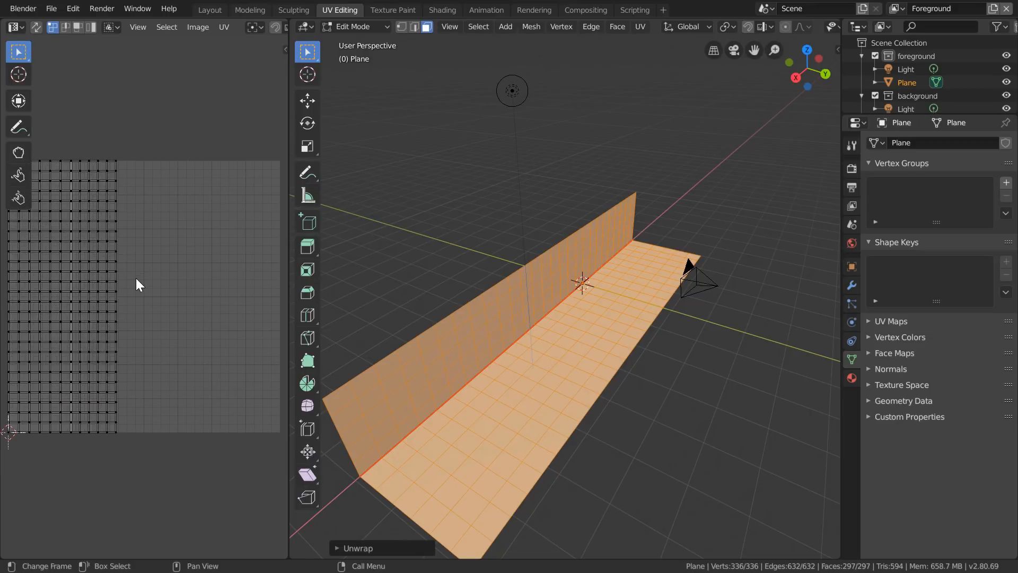
pyautogui.press('a')
pyautogui.press('s')
pyautogui.press('x')
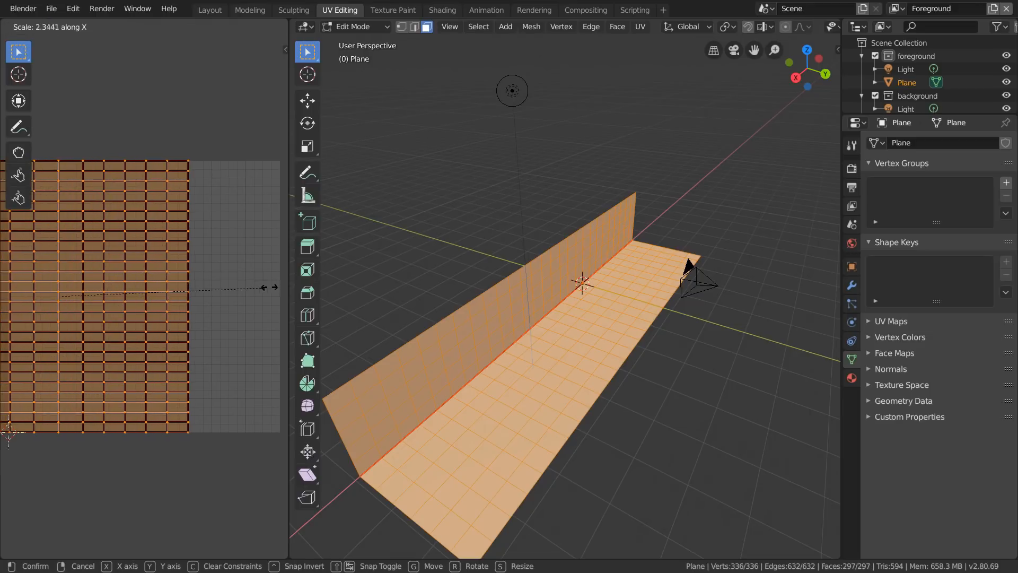
pyautogui.click(267, 289)
pyautogui.moveTo(289, 307); pyautogui.dragTo(413, 313)
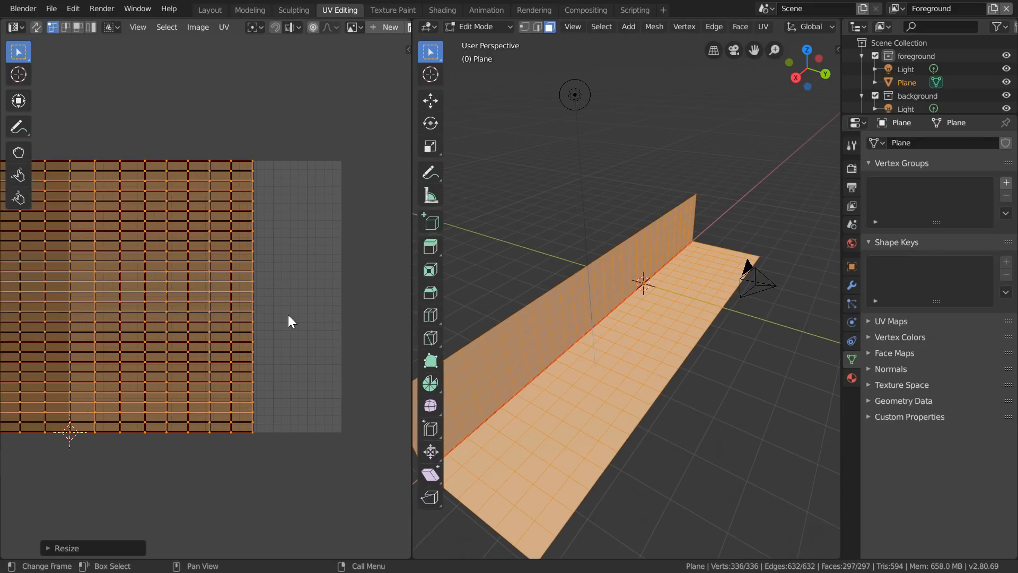
pyautogui.press('g')
pyautogui.press('x')
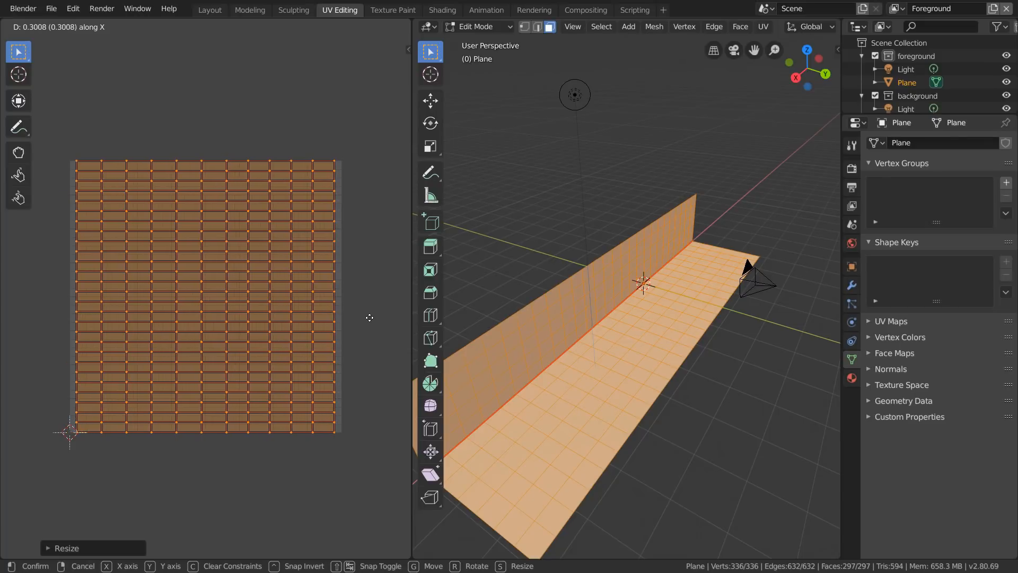
pyautogui.click(369, 317)
pyautogui.press('s')
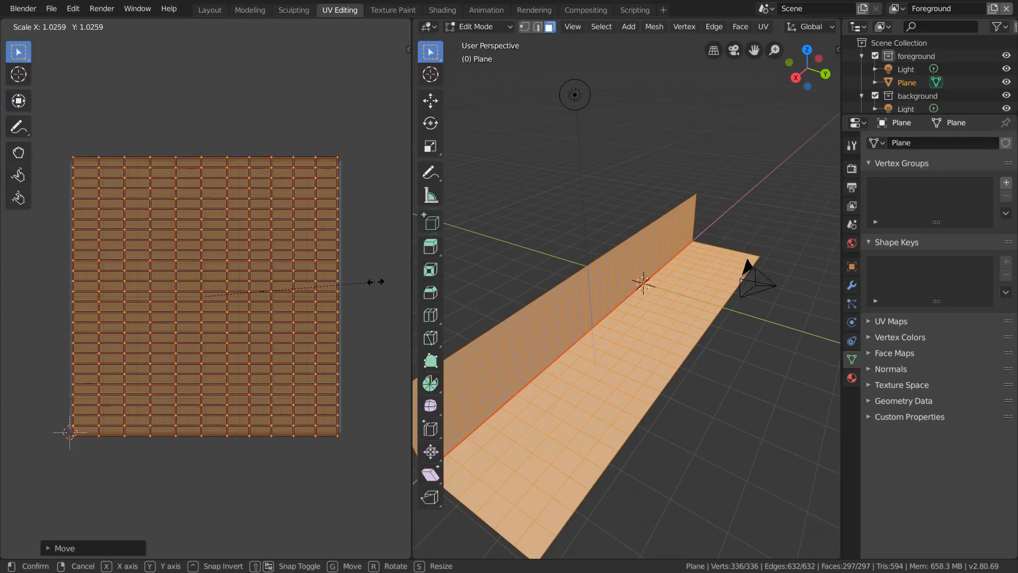
pyautogui.click(375, 288)
pyautogui.hotkey('ctrl', 'z')
# - Scale all the UVs along X by about 1.03 so they nearly fill the UV square's width
pyautogui.press('s')
pyautogui.press('x')
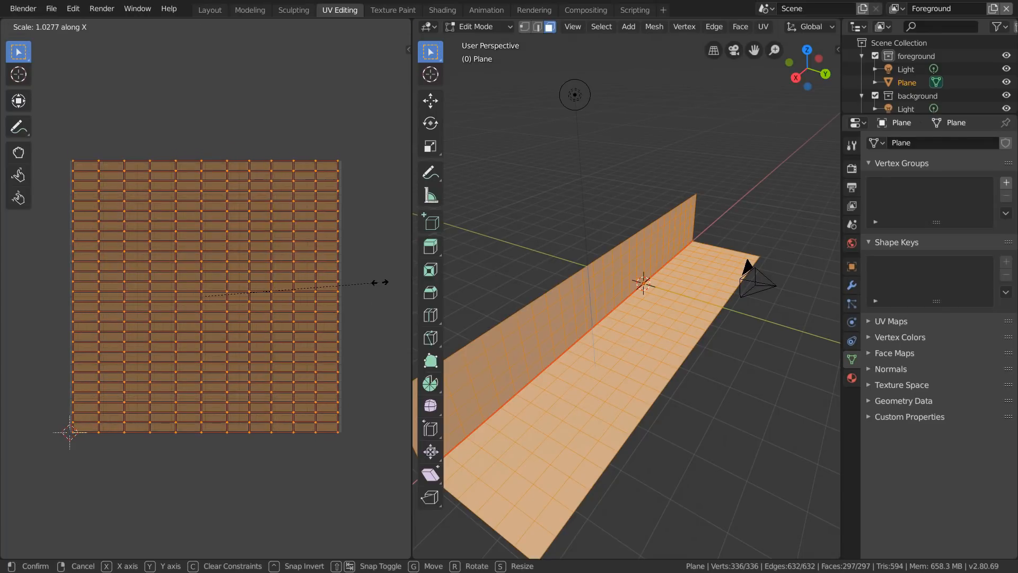
pyautogui.click(380, 283)
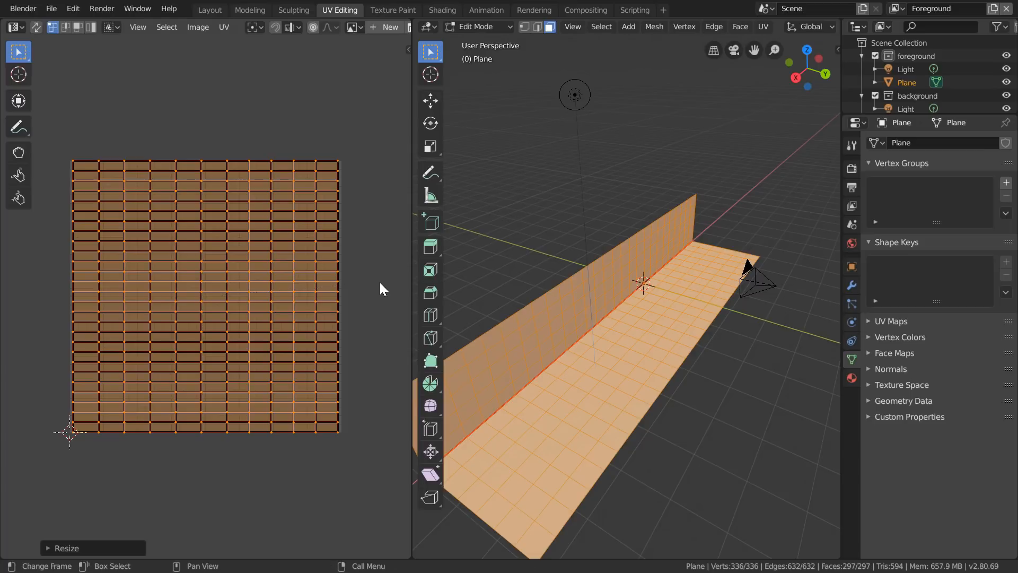
# - Rename the mesh's existing UV map as original and add a second UV map named project
pyautogui.click(891, 321)
pyautogui.doubleClick(891, 343)
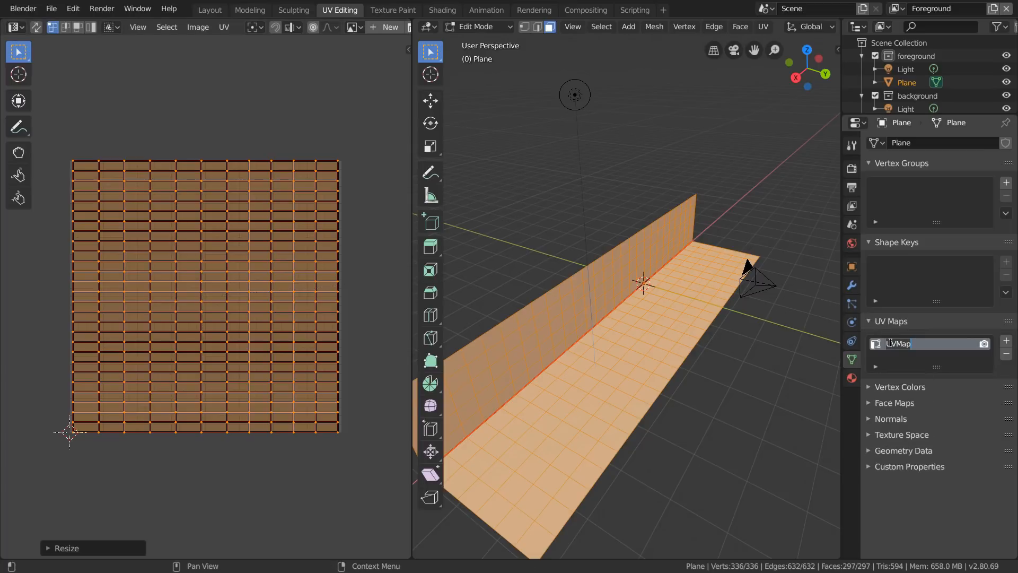
pyautogui.click(1007, 344)
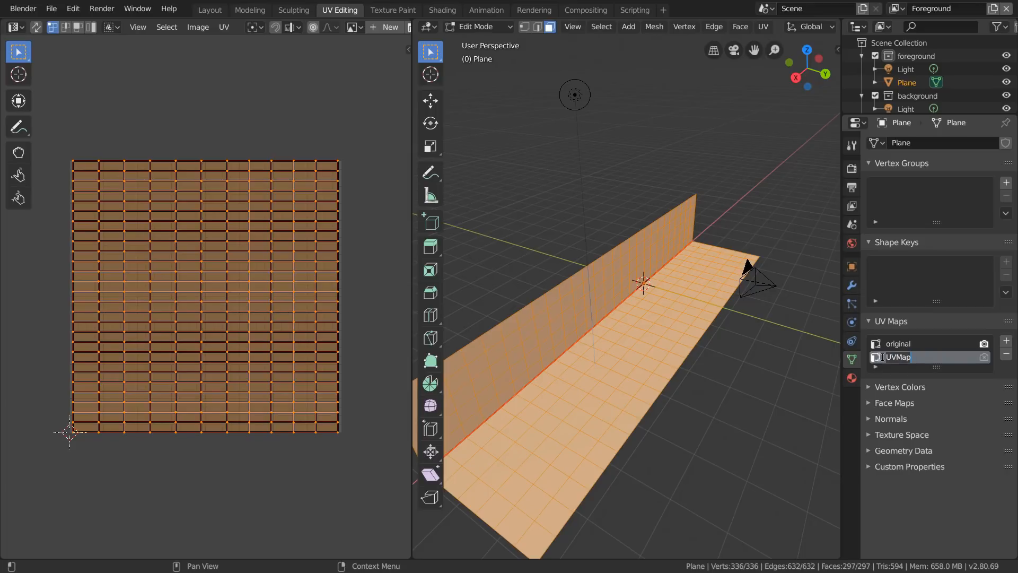
# - Look through the camera and unwrap the mesh into the project UV map with Project From View
pyautogui.click(734, 50)
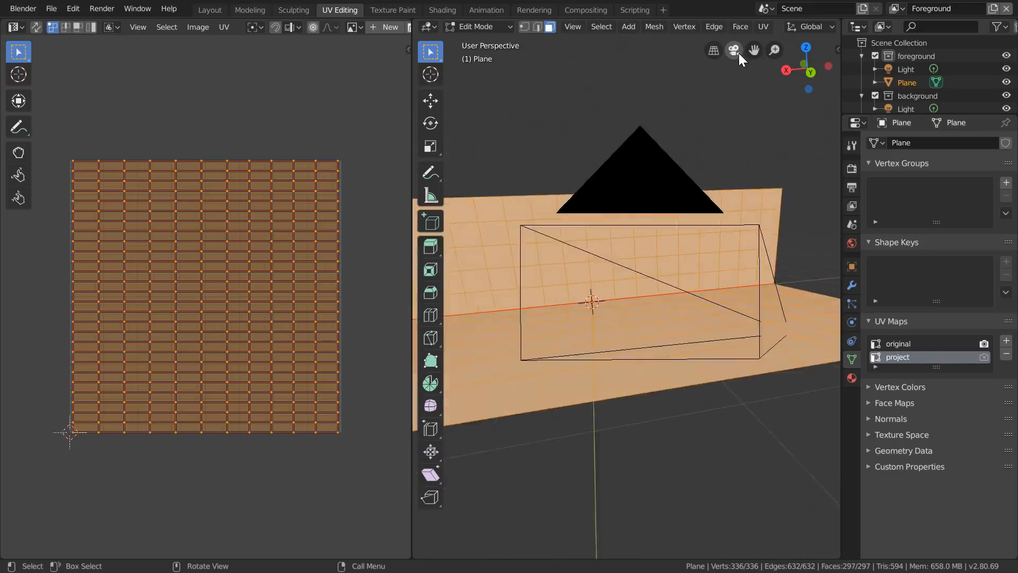
pyautogui.press('u')
pyautogui.click(593, 349)
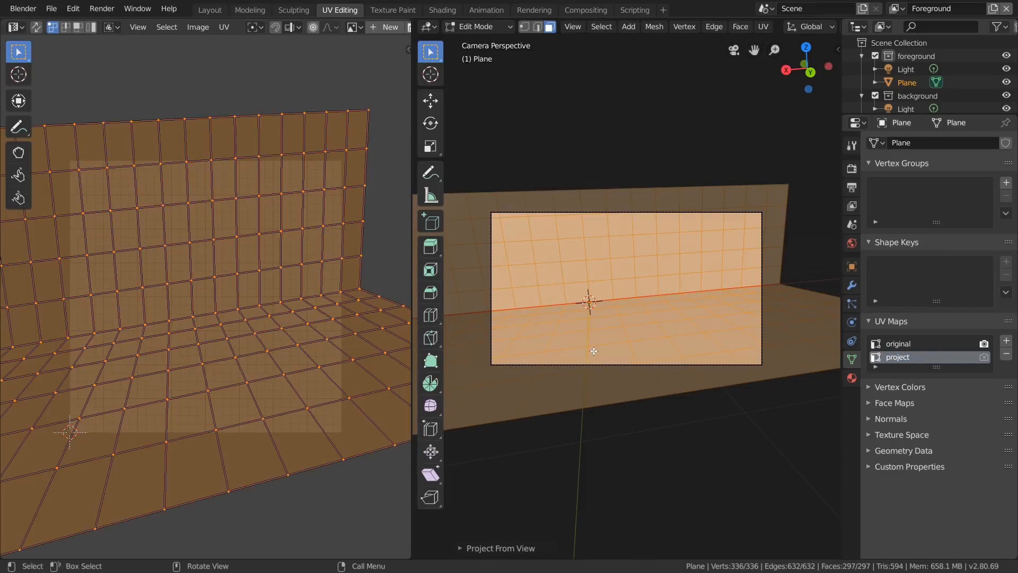
# - In the Texture Paint workspace, set the texture slot mode to Single Image and create a 3500 x 3500 px image named Surfaces
pyautogui.click(383, 12)
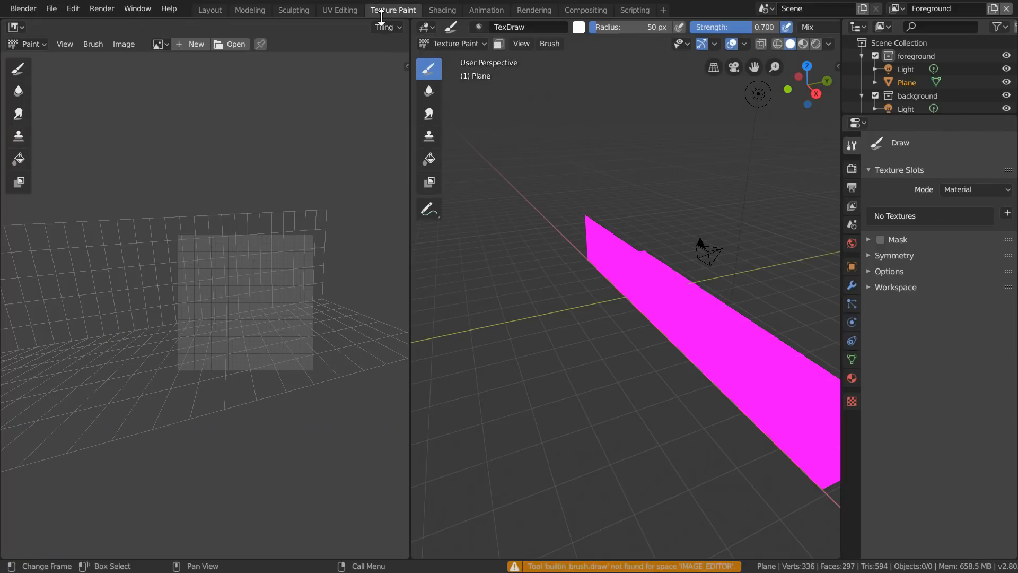
pyautogui.click(944, 190)
pyautogui.click(946, 218)
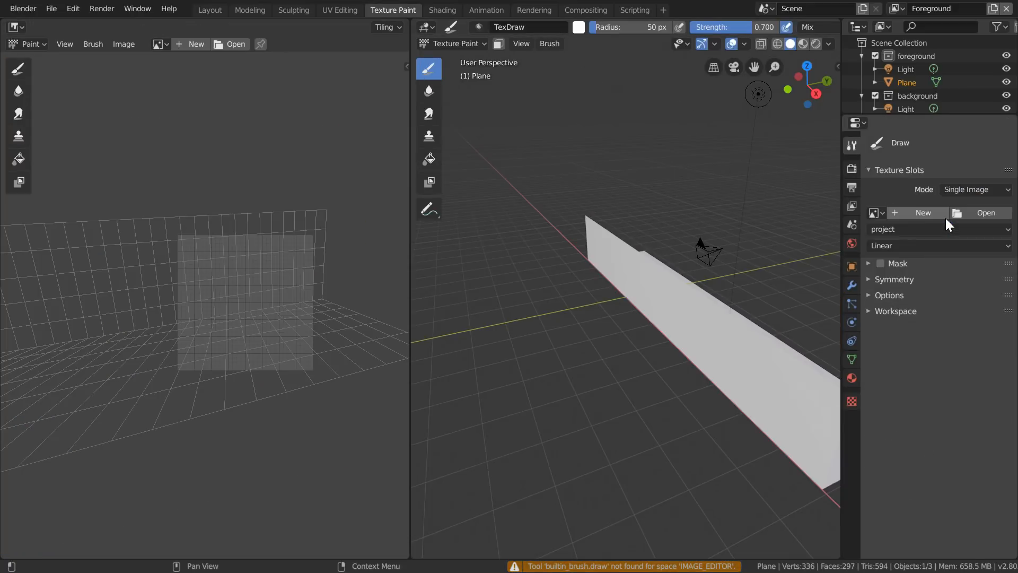
pyautogui.click(922, 213)
pyautogui.click(934, 205)
pyautogui.write('Surfaces')
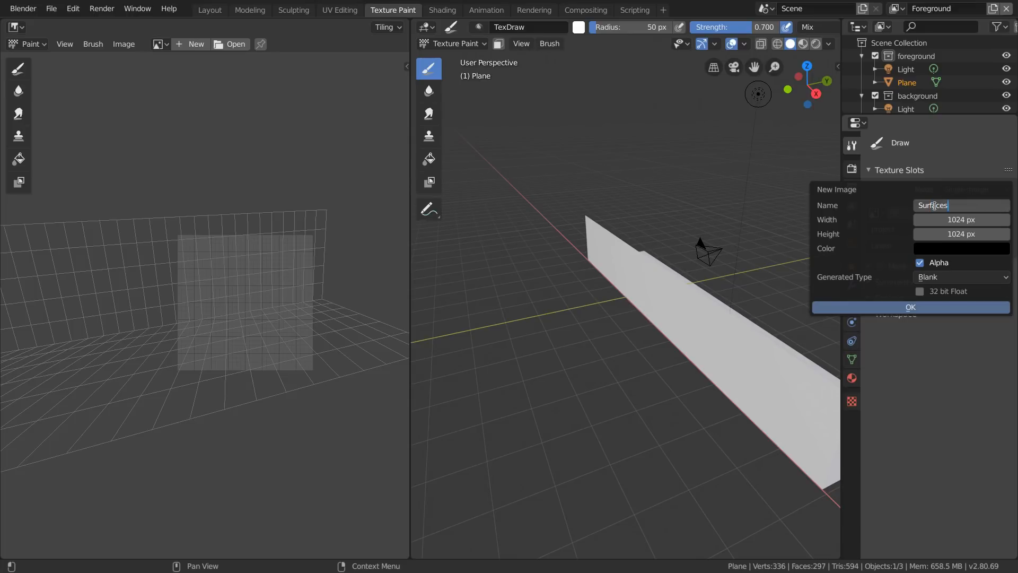
pyautogui.press('Tab')
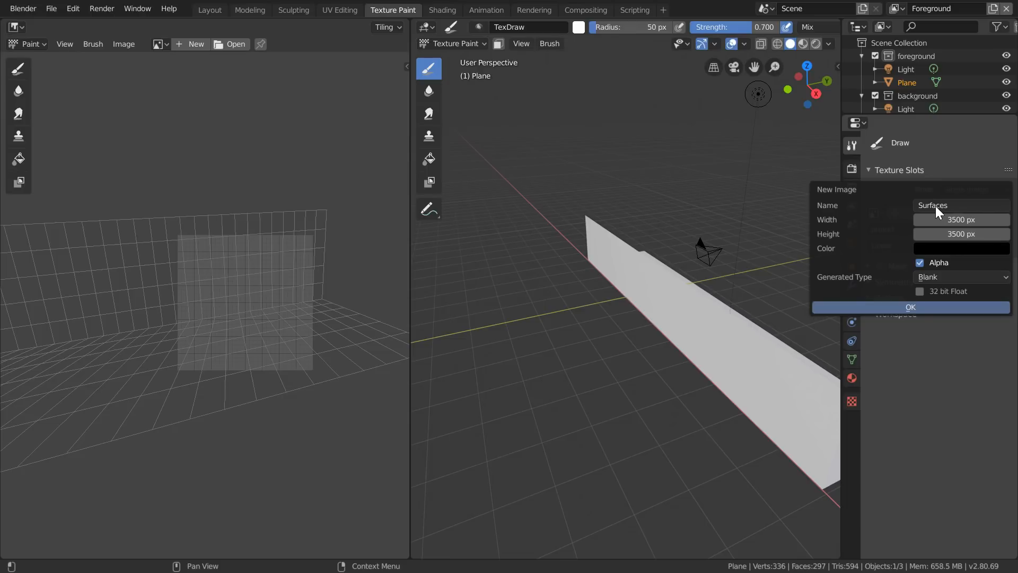
pyautogui.press('Return')
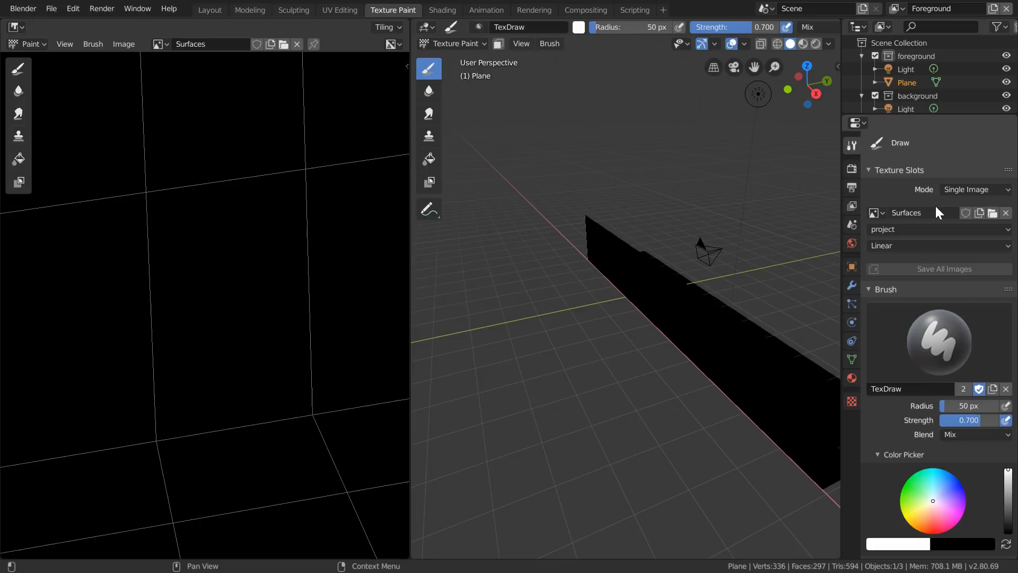
# - Set the UV map used for painting the Surfaces image to original
pyautogui.click(925, 228)
pyautogui.click(914, 243)
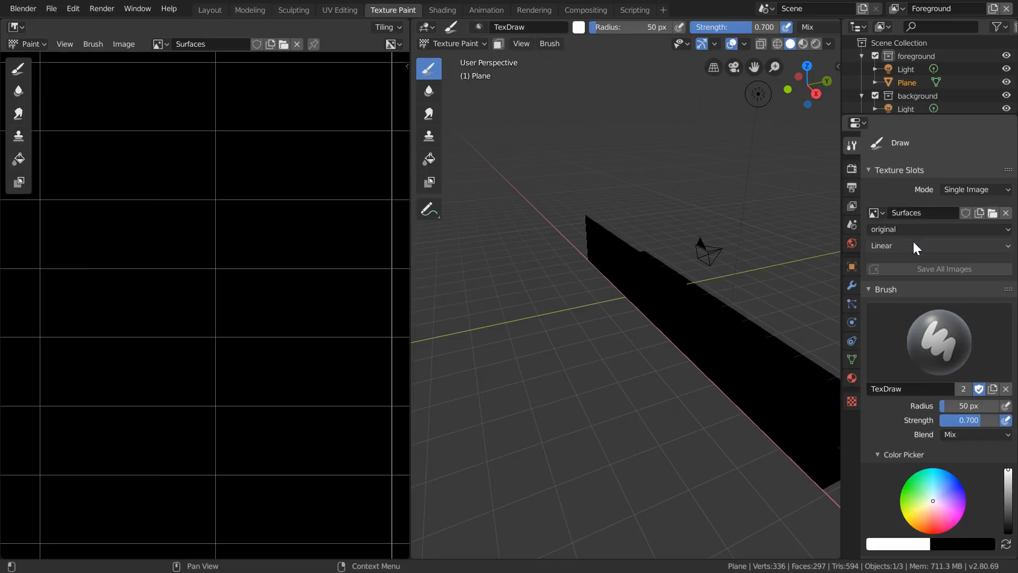
pyautogui.scroll(-6, 176, 261)
pyautogui.scroll(1, 176, 261)
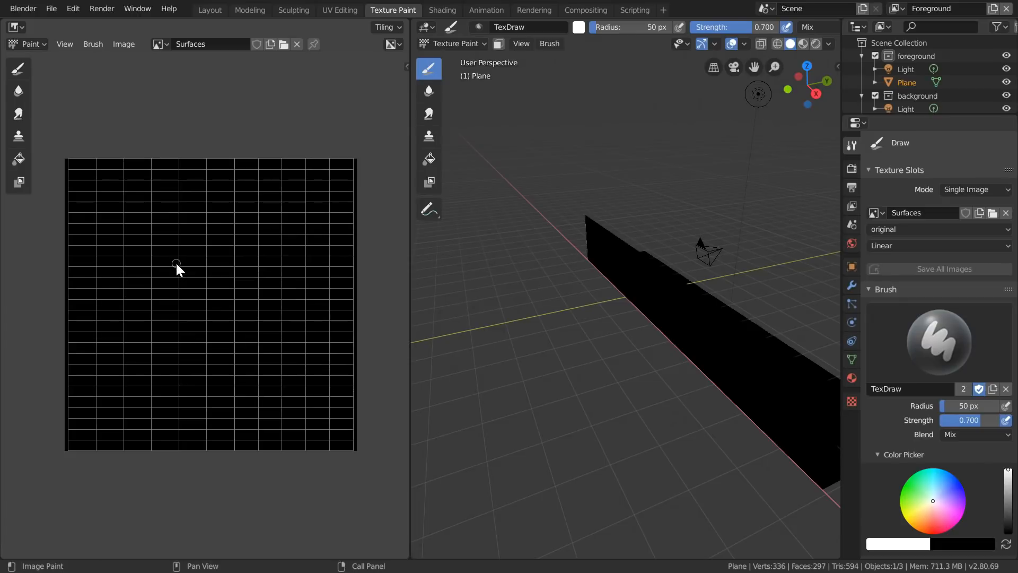
# - Activate the Clone brush and enable Clone from Paint Slot with project as the source clone UV map
pyautogui.click(433, 141)
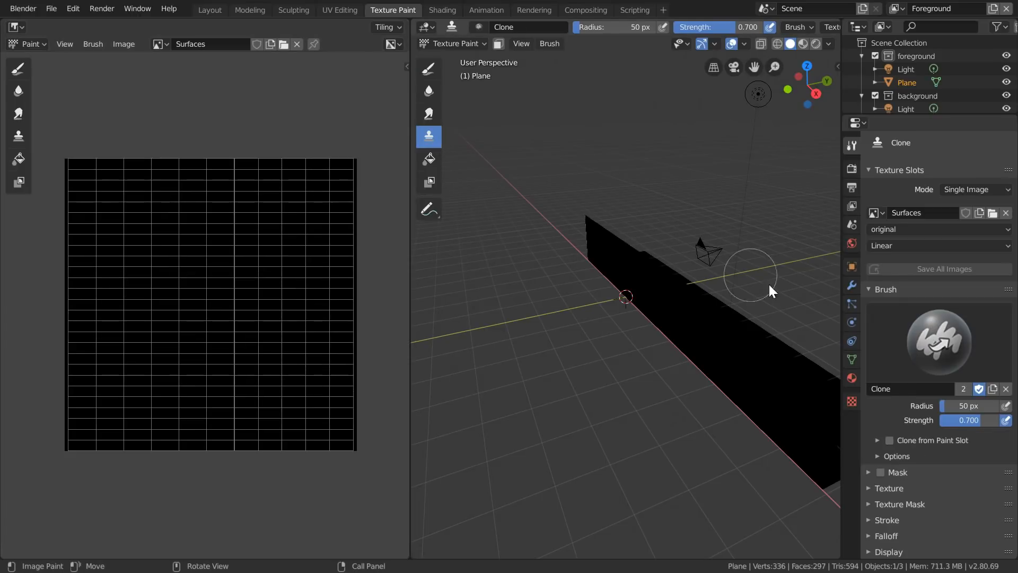
pyautogui.scroll(-2, 906, 373)
pyautogui.click(876, 401)
pyautogui.click(883, 461)
pyautogui.click(886, 487)
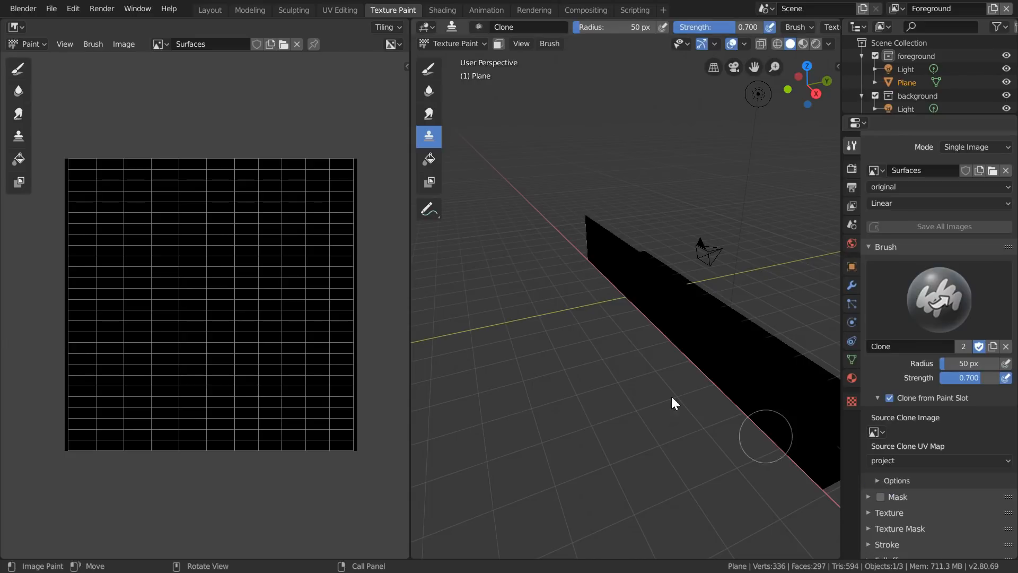
# - Open all the frames in the undistorted folder as separate images, with sequence detection turned off
pyautogui.click(283, 45)
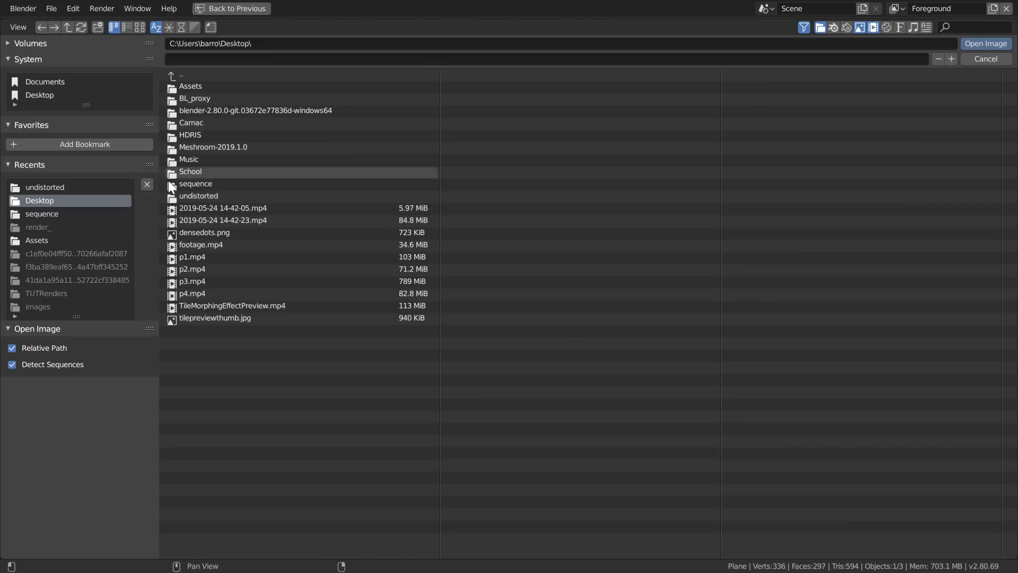
pyautogui.click(188, 196)
pyautogui.click(47, 365)
pyautogui.press('a')
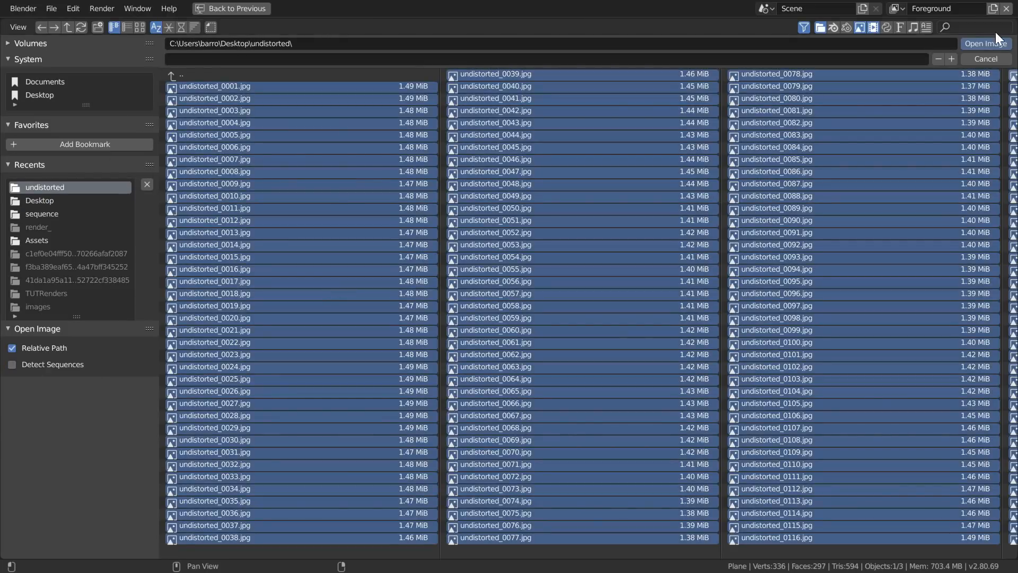
pyautogui.click(977, 43)
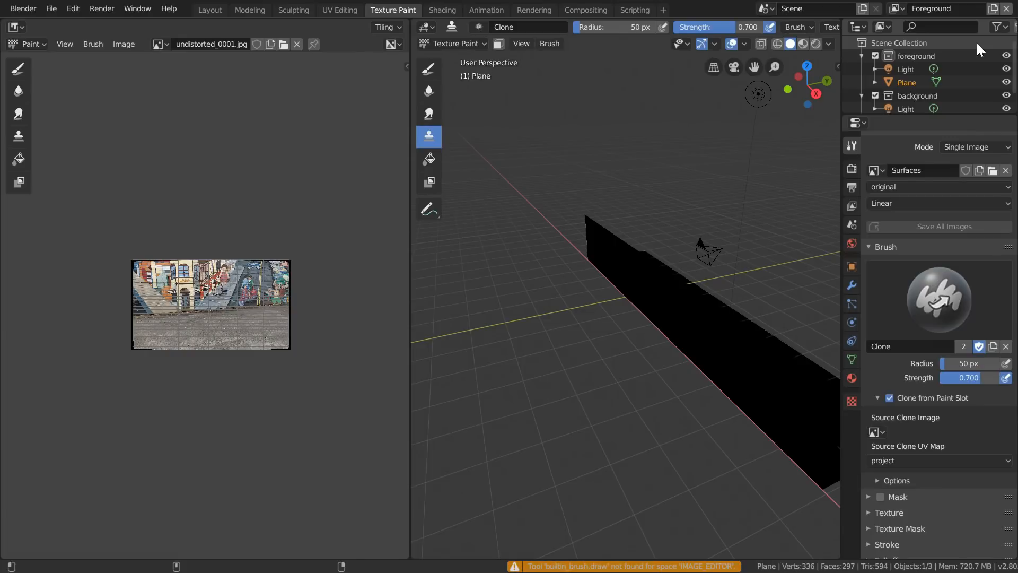
# - Set the source clone image to undistorted_0001.jpg, look through the camera, and raise the clone brush strength to 1.000
pyautogui.click(874, 431)
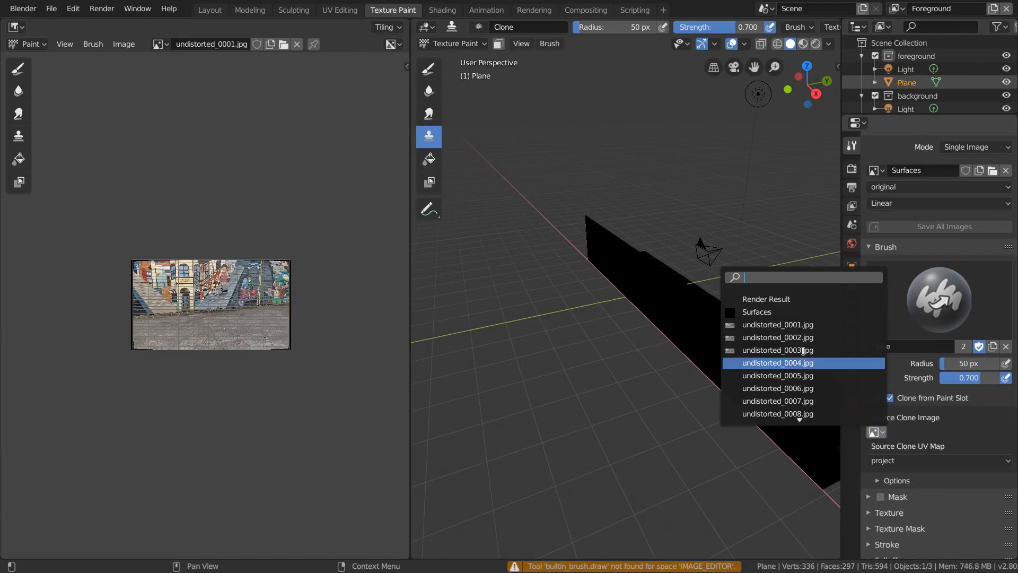
pyautogui.click(753, 325)
pyautogui.moveTo(730, 203); pyautogui.dragTo(731, 68, button='middle')
pyautogui.click(732, 69)
pyautogui.hotkey('shift', 'f')
pyautogui.click(728, 281)
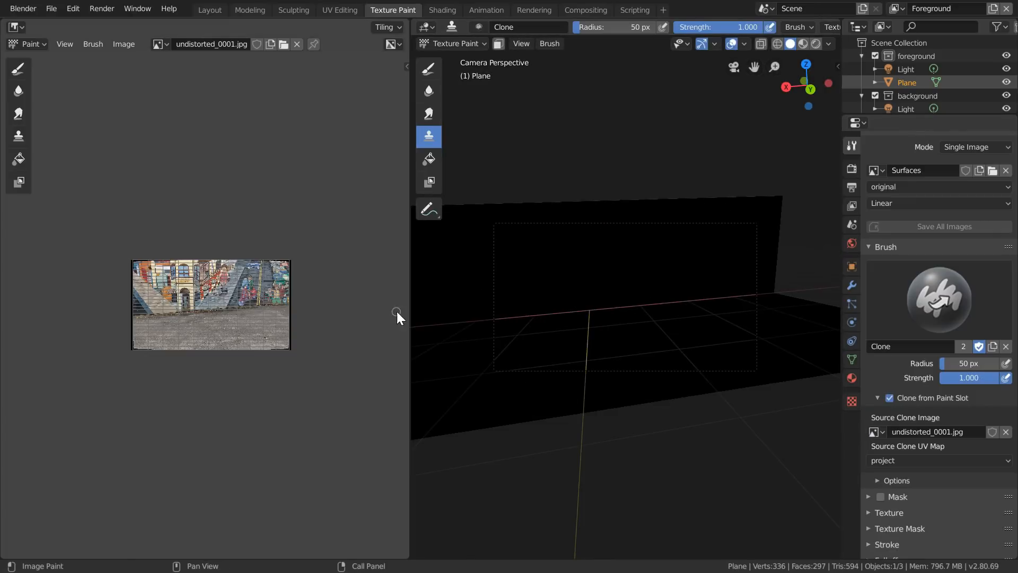
# - Enlarge the 3D view, set the brush radius to 250 px, and paint the first frame onto the wall and floor
pyautogui.moveTo(410, 315); pyautogui.dragTo(305, 319)
pyautogui.press('f')
pyautogui.click(731, 293)
pyautogui.moveTo(716, 339)
pyautogui.mouseDown()
pyautogui.moveTo(624, 251)
pyautogui.moveTo(441, 378)
pyautogui.moveTo(671, 280)
pyautogui.moveTo(619, 297)
pyautogui.mouseUp()
# - Advance to frame 69, reproject the project UV map from the camera view, and make the original UV map active again
pyautogui.press('space')
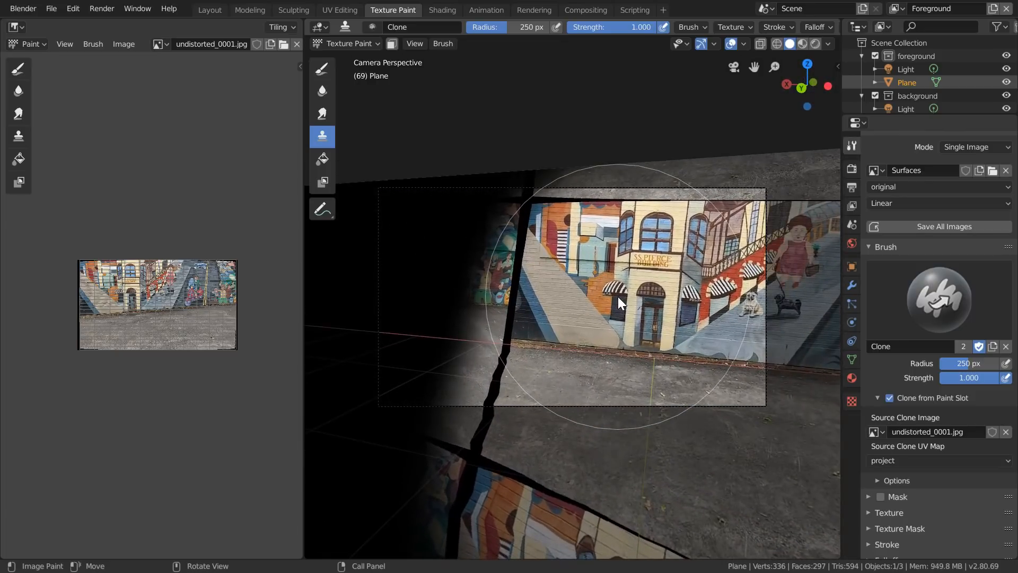
pyautogui.click(342, 9)
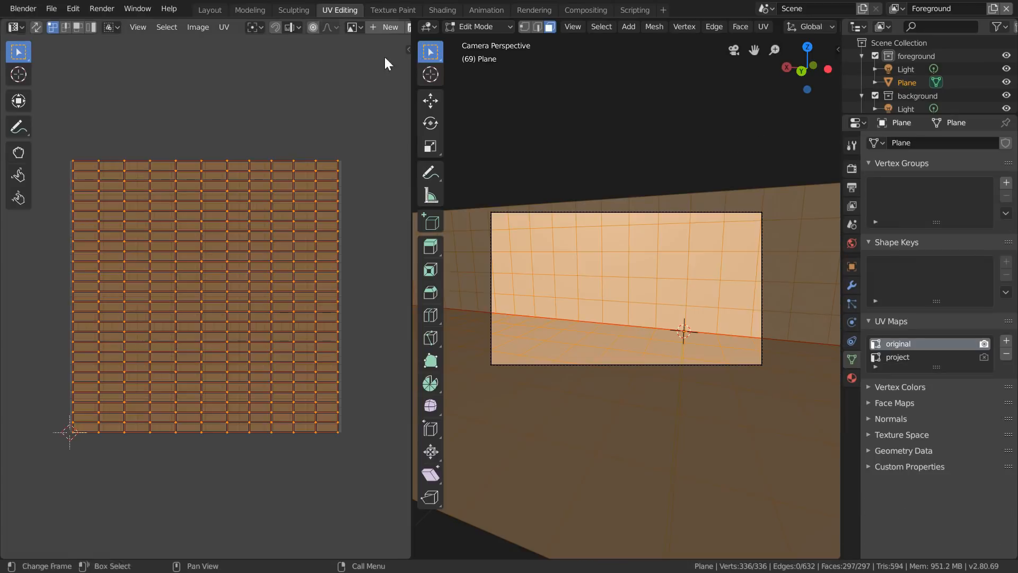
pyautogui.click(910, 356)
pyautogui.press('u')
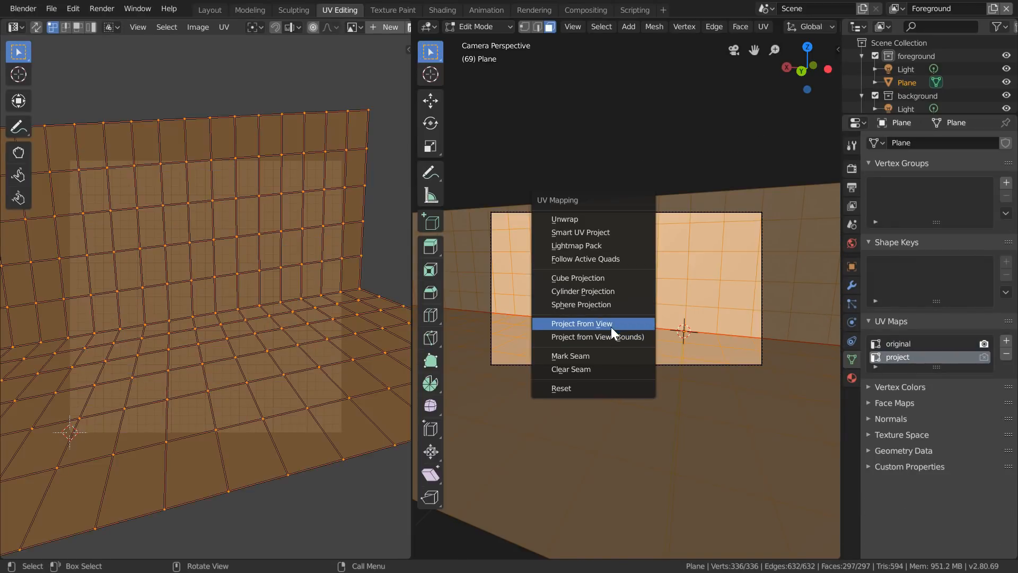
pyautogui.click(611, 327)
pyautogui.click(886, 344)
# - In Texture Paint, clone undistorted_0069.jpg onto the unpainted wall and floor, reducing the brush radius to 63 px for the wall's upper part
pyautogui.click(393, 10)
pyautogui.click(880, 431)
pyautogui.click(785, 360)
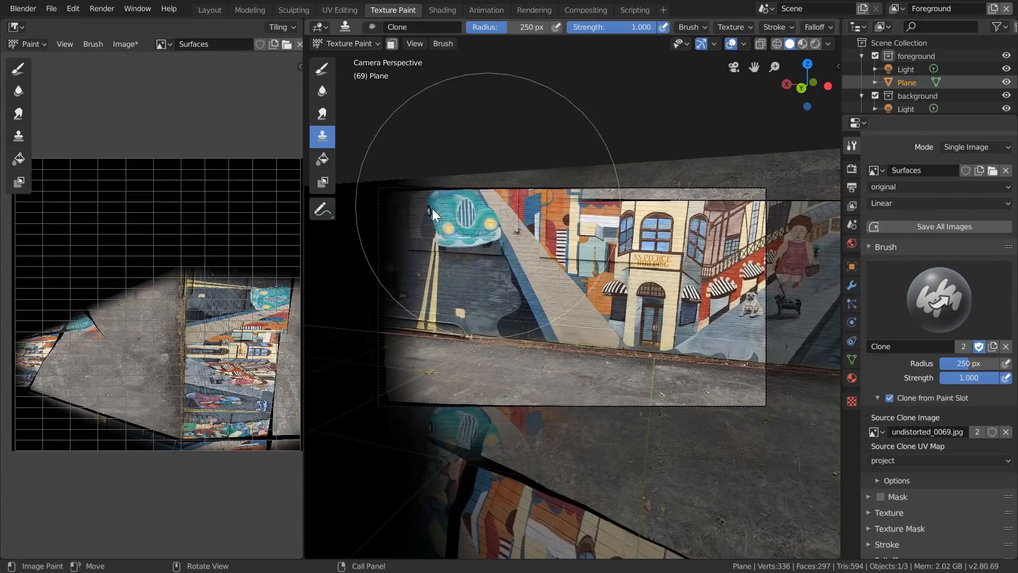
pyautogui.moveTo(424, 228); pyautogui.dragTo(440, 329)
pyautogui.press('f')
pyautogui.click(554, 175)
pyautogui.moveTo(663, 199); pyautogui.dragTo(740, 199)
# - Go to frame 105, update the project UV map for that view, and set the source clone image to undistorted_0105.jpg
pyautogui.press('Left')
pyautogui.press('Left')
pyautogui.press('Left')
pyautogui.press('Left')
pyautogui.press('Left')
pyautogui.press('Left')
pyautogui.press('Left')
pyautogui.press('Left')
pyautogui.press('Left')
pyautogui.press('Left')
pyautogui.press('Left')
pyautogui.press('Left')
pyautogui.press('Left')
pyautogui.press('Left')
pyautogui.press('Left')
pyautogui.press('Left')
pyautogui.press('Left')
pyautogui.press('Left')
pyautogui.press('Left')
pyautogui.press('Left')
pyautogui.click(335, 14)
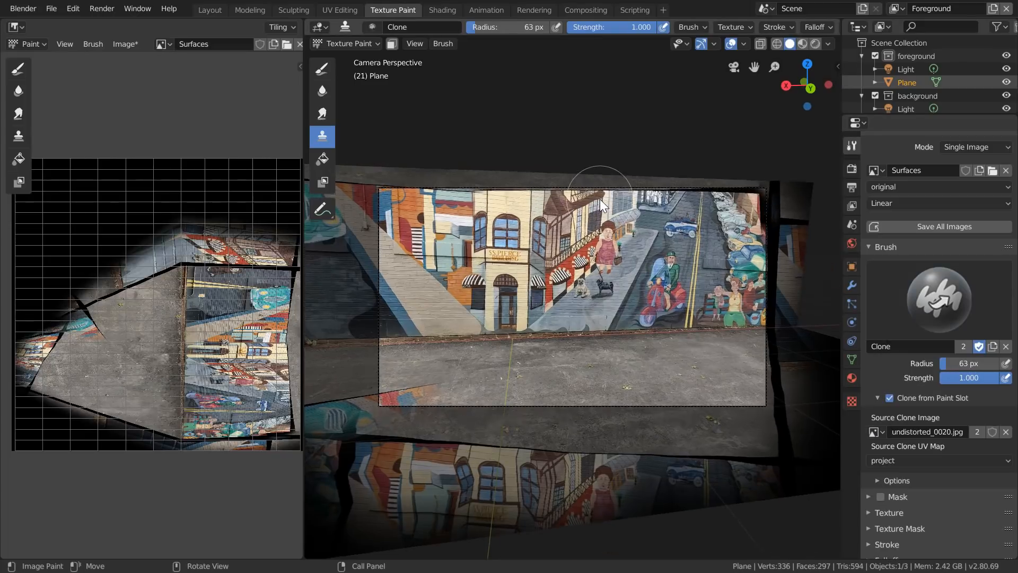
pyautogui.press('Right')
pyautogui.press('Right')
pyautogui.press('Right')
pyautogui.press('Right')
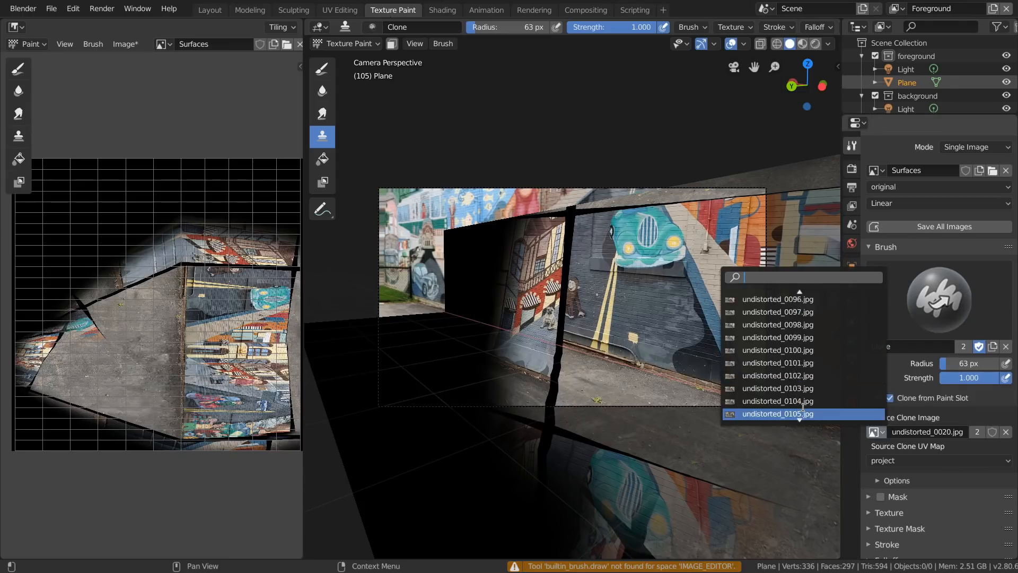
pyautogui.click(807, 388)
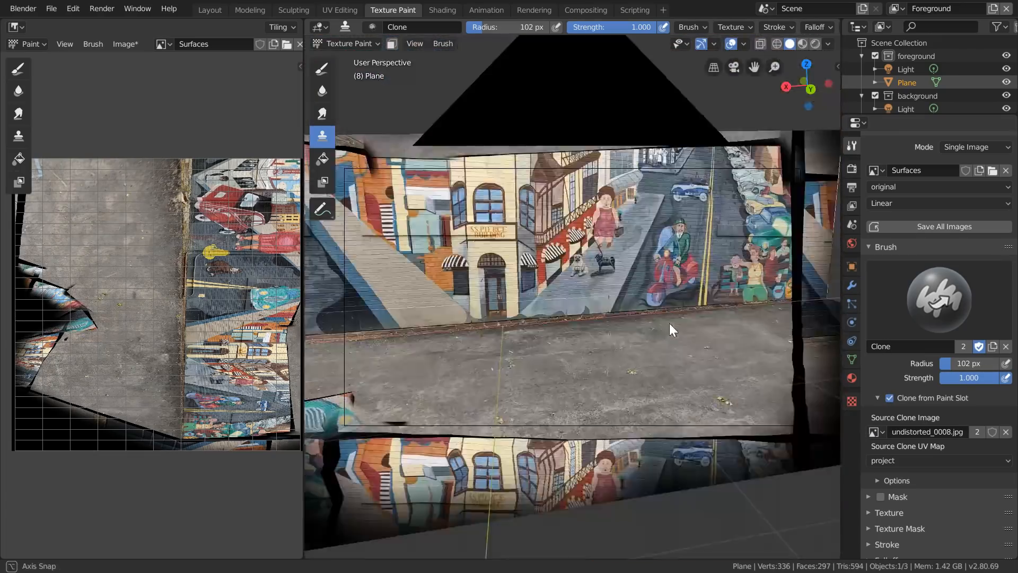
# - Paint undistorted_0008.jpg over the stray mural patch on the floor at frame 8
pyautogui.moveTo(669, 323)
pyautogui.mouseDown(button='middle')
pyautogui.moveTo(601, 348)
pyautogui.moveTo(569, 302)
pyautogui.mouseUp(button='middle')
pyautogui.scroll(-4, 600, 342)
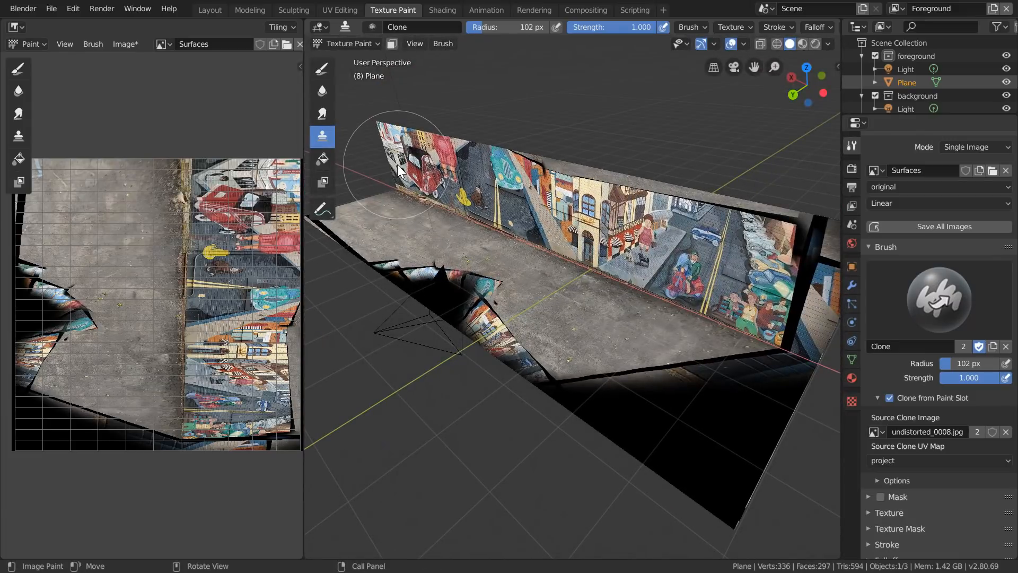
# - Turn off Clone from Paint Slot and clone clean pavement over the stray mural patches at the floor's outer edge
pyautogui.click(890, 397)
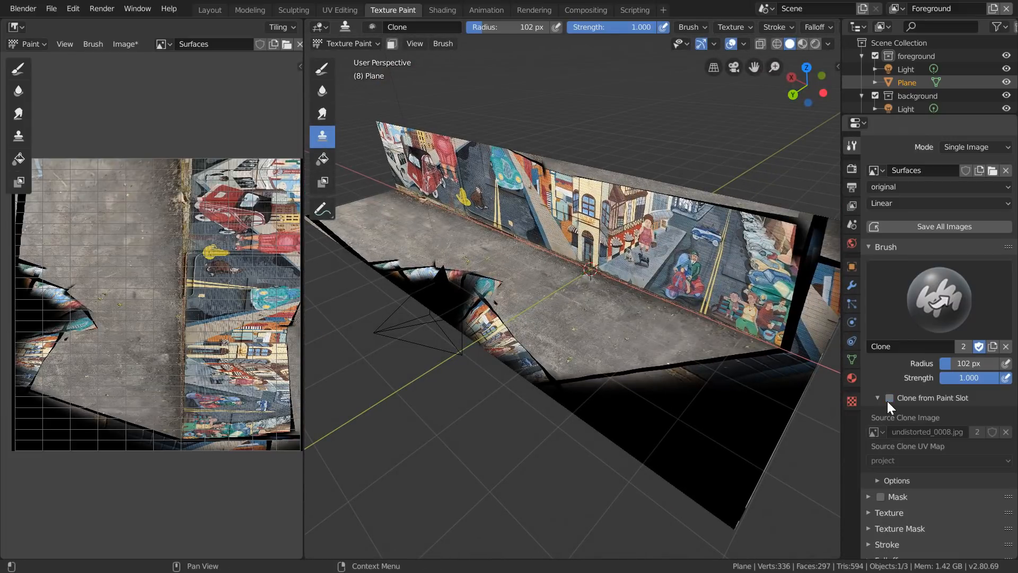
pyautogui.keyDown('shift'); pyautogui.moveTo(557, 283); pyautogui.dragTo(593, 384, button='middle'); pyautogui.keyUp('shift')
pyautogui.scroll(6, 601, 333)
pyautogui.keyDown('ctrl'); pyautogui.click(609, 385); pyautogui.keyUp('ctrl')
pyautogui.moveTo(552, 334); pyautogui.dragTo(546, 355)
pyautogui.moveTo(525, 393); pyautogui.dragTo(529, 312)
pyautogui.keyDown('shift'); pyautogui.moveTo(529, 312); pyautogui.dragTo(636, 366, button='middle'); pyautogui.keyUp('shift')
# - Set the brush radius to 127 px and keep cloning pavement over the floor's mural remnants and black gaps from the top view
pyautogui.scroll(4, 550, 371)
pyautogui.press('f')
pyautogui.click(549, 401)
pyautogui.moveTo(549, 401); pyautogui.dragTo(626, 408)
pyautogui.keyDown('shift'); pyautogui.moveTo(626, 409); pyautogui.dragTo(477, 340, button='middle'); pyautogui.keyUp('shift')
pyautogui.keyDown('shift'); pyautogui.moveTo(552, 275); pyautogui.dragTo(817, 234, button='middle'); pyautogui.keyUp('shift')
pyautogui.moveTo(580, 278); pyautogui.dragTo(456, 215)
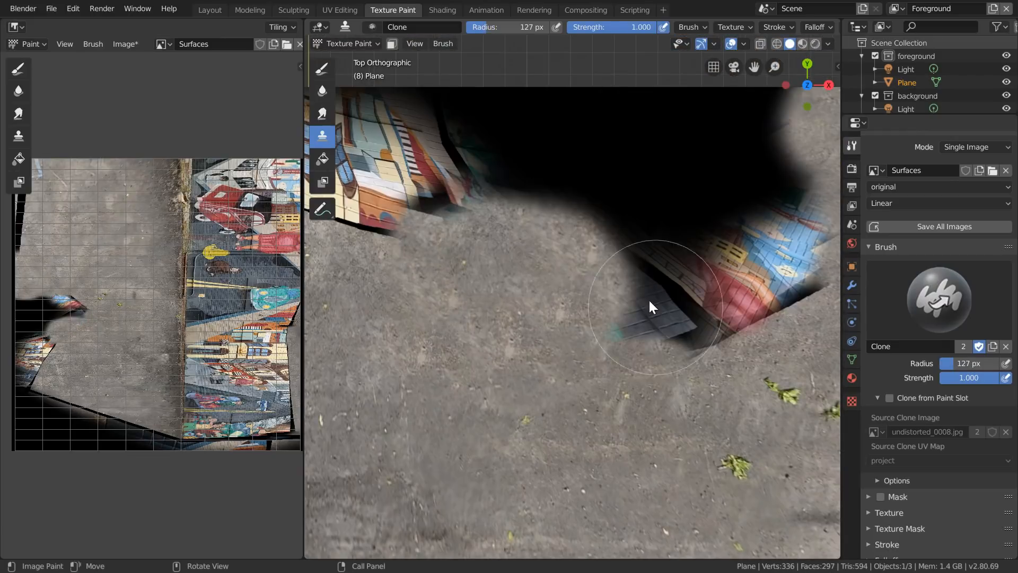
# - Clone pavement over the mural patches on both sides of the black gap at the floor's outer edge
pyautogui.keyDown('shift'); pyautogui.moveTo(791, 223); pyautogui.dragTo(510, 189, button='middle'); pyautogui.keyUp('shift')
pyautogui.moveTo(435, 276); pyautogui.dragTo(510, 189)
pyautogui.keyDown('shift'); pyautogui.moveTo(510, 189); pyautogui.dragTo(769, 106, button='middle'); pyautogui.keyUp('shift')
pyautogui.moveTo(565, 112); pyautogui.dragTo(691, 139)
pyautogui.keyDown('shift'); pyautogui.moveTo(691, 139); pyautogui.dragTo(521, 210, button='middle'); pyautogui.keyUp('shift')
pyautogui.keyDown('shift'); pyautogui.moveTo(631, 340); pyautogui.dragTo(504, 272, button='middle'); pyautogui.keyUp('shift')
pyautogui.moveTo(650, 181); pyautogui.dragTo(552, 145)
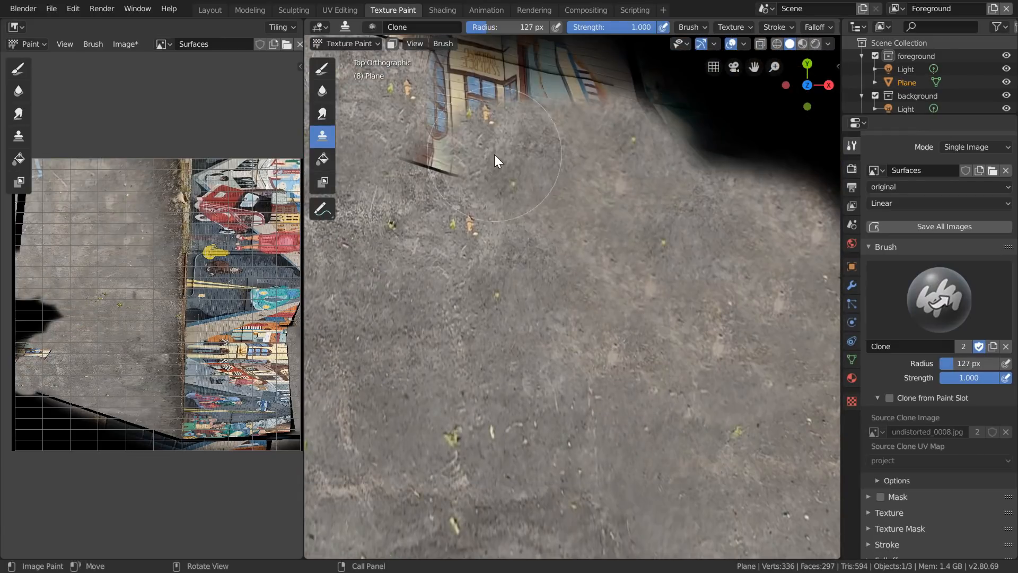
# - Clone pavement over the last mural strip and the remaining black gap at the floor's outer edge, resizing the brush midway
pyautogui.keyDown('shift'); pyautogui.moveTo(552, 145); pyautogui.dragTo(539, 166, button='middle'); pyautogui.keyUp('shift')
pyautogui.moveTo(796, 266)
pyautogui.keyDown('shift'); pyautogui.mouseDown(button='middle')
pyautogui.moveTo(607, 252)
pyautogui.moveTo(745, 290)
pyautogui.mouseUp(button='middle'); pyautogui.keyUp('shift')
pyautogui.moveTo(435, 250)
pyautogui.mouseDown()
pyautogui.moveTo(641, 297)
pyautogui.moveTo(657, 233)
pyautogui.mouseUp()
pyautogui.keyDown('shift'); pyautogui.moveTo(743, 254); pyautogui.dragTo(482, 316, button='middle'); pyautogui.keyUp('shift')
pyautogui.moveTo(644, 424)
pyautogui.keyDown('ctrl'); pyautogui.mouseDown(button='middle')
pyautogui.moveTo(643, 358)
pyautogui.moveTo(612, 345)
pyautogui.moveTo(625, 424)
pyautogui.mouseUp(button='middle'); pyautogui.keyUp('ctrl')
pyautogui.moveTo(637, 287); pyautogui.dragTo(527, 288)
pyautogui.keyDown('shift'); pyautogui.moveTo(716, 366); pyautogui.dragTo(552, 366, button='middle'); pyautogui.keyUp('shift')
pyautogui.keyDown('ctrl'); pyautogui.moveTo(552, 366); pyautogui.dragTo(552, 297, button='middle'); pyautogui.keyUp('ctrl')
pyautogui.press('f')
pyautogui.click(547, 297)
pyautogui.keyDown('ctrl'); pyautogui.click(671, 436); pyautogui.keyUp('ctrl')
pyautogui.moveTo(703, 250); pyautogui.dragTo(570, 225)
pyautogui.keyDown('ctrl'); pyautogui.moveTo(434, 297); pyautogui.dragTo(451, 234, button='middle'); pyautogui.keyUp('ctrl')
pyautogui.moveTo(445, 223); pyautogui.dragTo(464, 151)
pyautogui.moveTo(464, 151); pyautogui.dragTo(524, 318, button='middle')
# - Set the clone brush radius to 139 px and clone pavement over the black stripe and empty area at the floor's end
pyautogui.press('f')
pyautogui.click(524, 365)
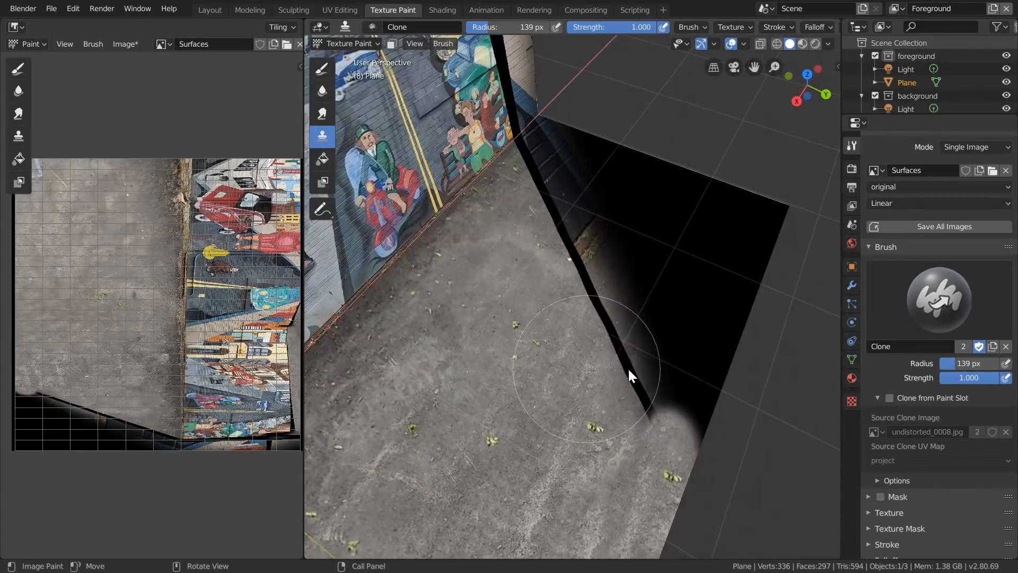
pyautogui.moveTo(657, 403); pyautogui.dragTo(530, 161)
pyautogui.moveTo(530, 161); pyautogui.dragTo(591, 297, button='middle')
pyautogui.keyDown('ctrl'); pyautogui.moveTo(590, 297); pyautogui.dragTo(590, 349, button='middle'); pyautogui.keyUp('ctrl')
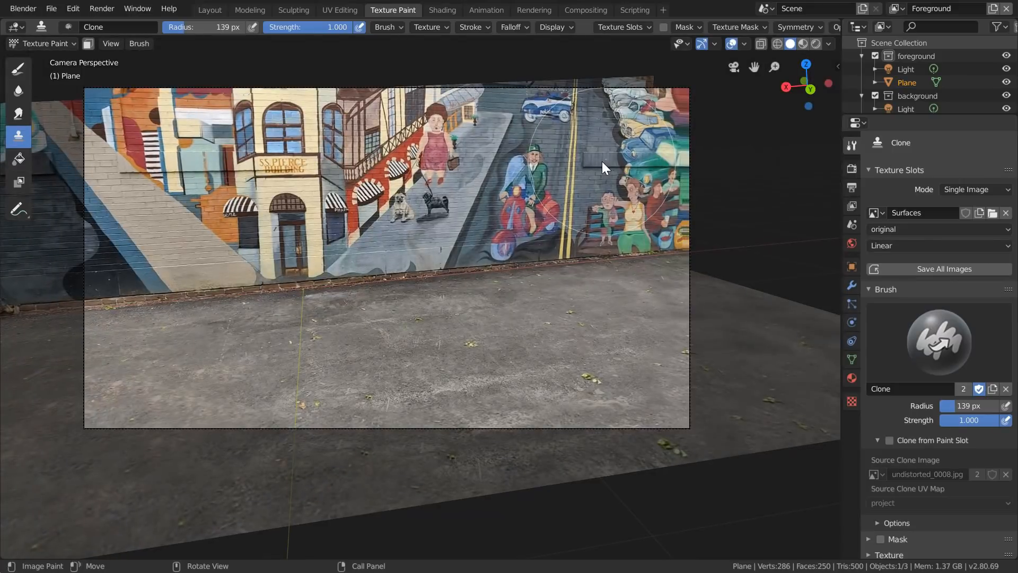
# - Return the plane to Object Mode, create a new material for it in the Shading workspace, and delete the material's default shader node
pyautogui.press('space')
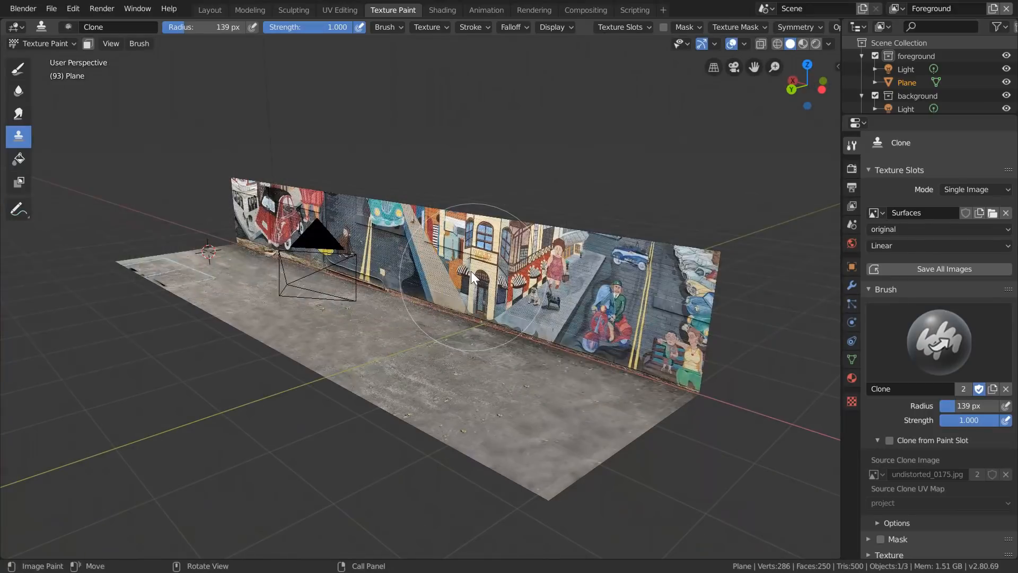
pyautogui.click(34, 46)
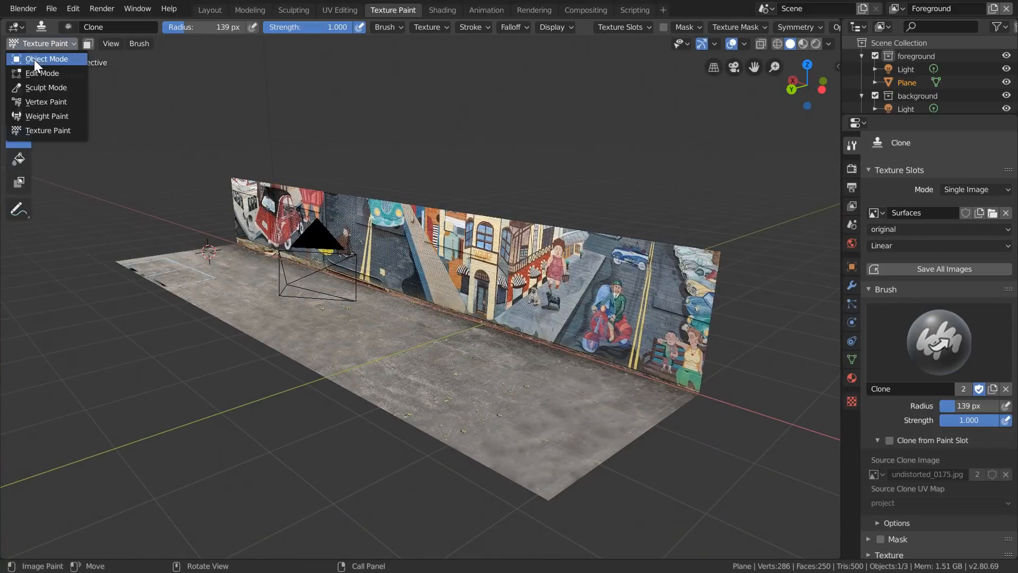
pyautogui.click(34, 59)
pyautogui.click(442, 10)
pyautogui.keyDown('shift'); pyautogui.moveTo(556, 234); pyautogui.dragTo(461, 181, button='middle'); pyautogui.keyUp('shift')
pyautogui.click(476, 336)
pyautogui.click(520, 337)
pyautogui.scroll(-4, 528, 361)
pyautogui.click(480, 361)
pyautogui.press('x')
# - Add an Image Texture node using the Surfaces image and connect its Color to the Material Output's Surface
pyautogui.hotkey('shift', 'a')
pyautogui.click(425, 380)
pyautogui.write('im')
pyautogui.press('Return')
pyautogui.click(425, 381)
pyautogui.scroll(3, 483, 462)
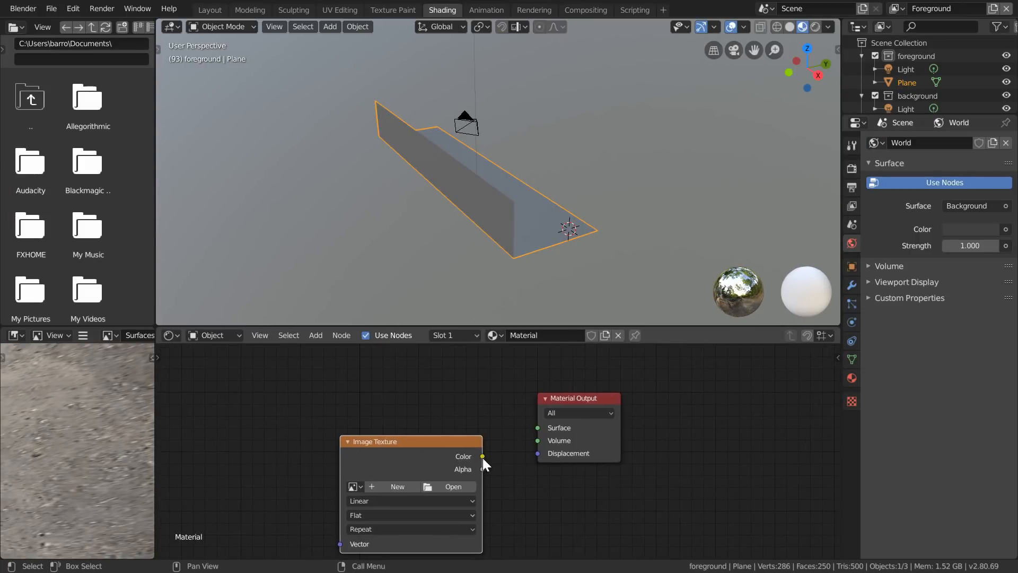
pyautogui.moveTo(414, 444); pyautogui.dragTo(304, 408)
pyautogui.click(245, 451)
pyautogui.click(276, 346)
# - Insert a Diffuse BSDF node between the Surfaces texture and the Material Output
pyautogui.moveTo(507, 215); pyautogui.dragTo(318, 213, button='middle')
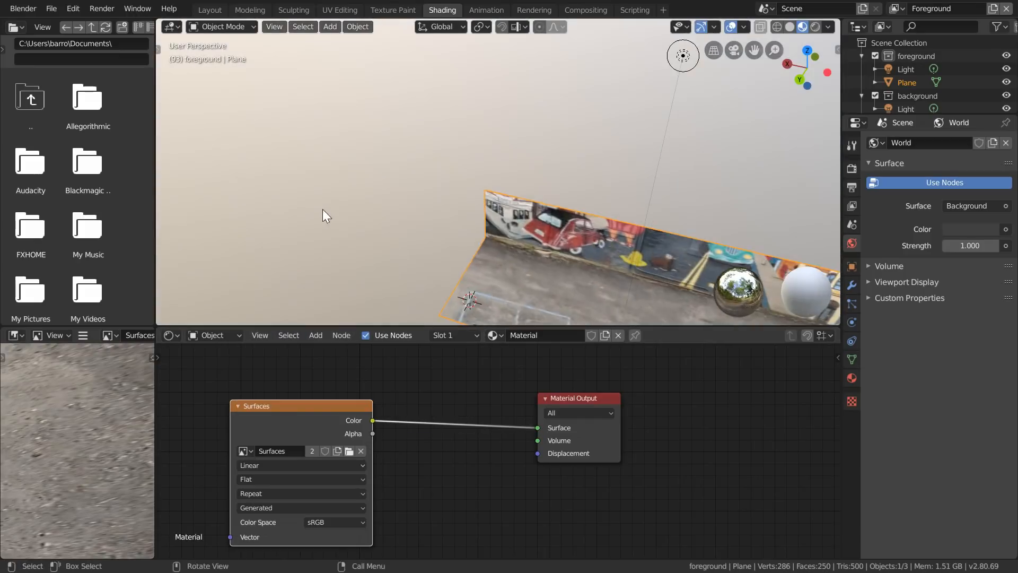
pyautogui.keyDown('shift'); pyautogui.moveTo(553, 252); pyautogui.dragTo(315, 123, button='middle'); pyautogui.keyUp('shift')
pyautogui.hotkey('shift', 'a')
pyautogui.click(425, 419)
pyautogui.write('diff')
pyautogui.press('Return')
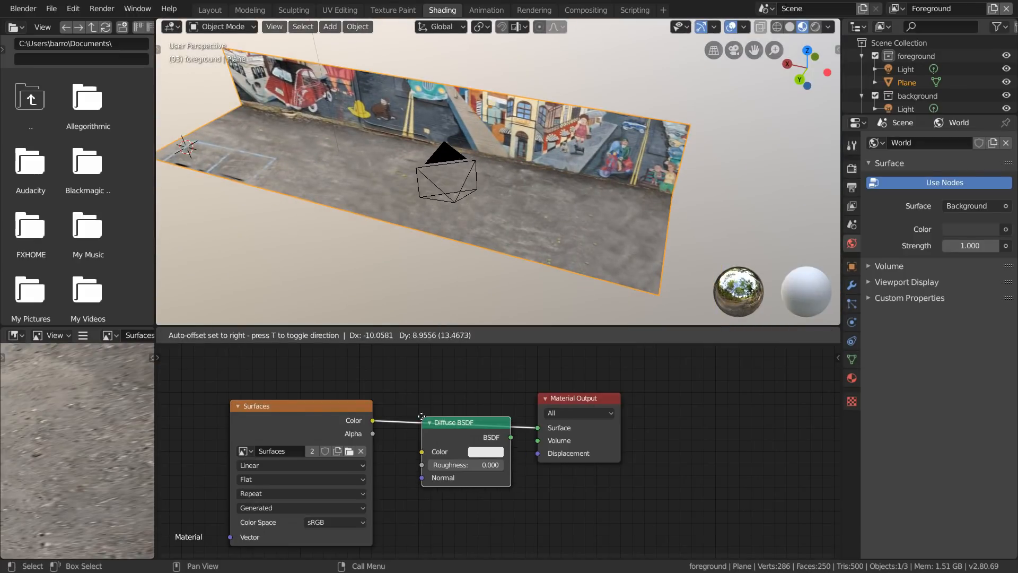
pyautogui.click(412, 394)
# - Go to the Layout workspace and show the mesh with its texture using material preview shading
pyautogui.click(217, 8)
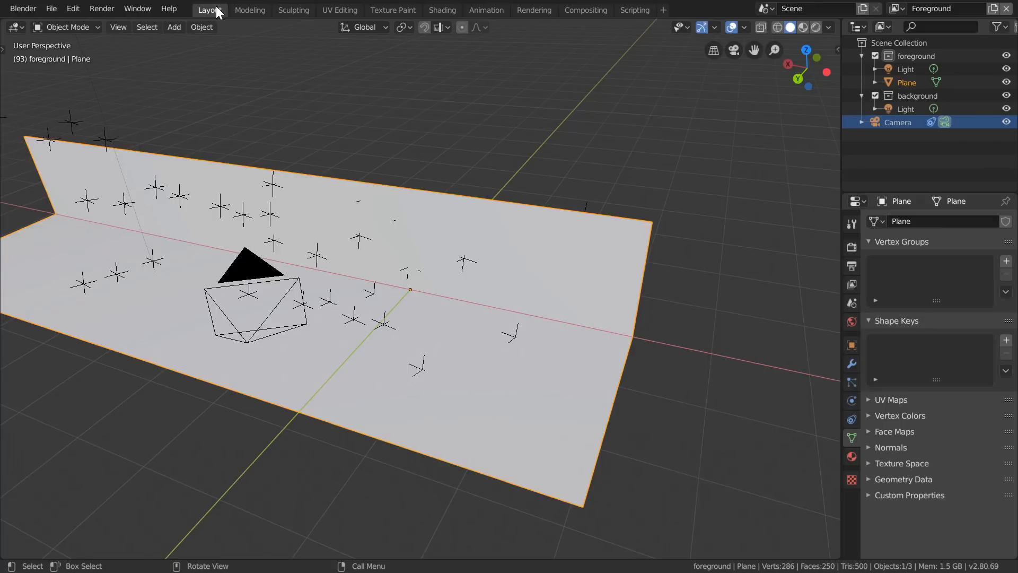
pyautogui.keyDown('shift'); pyautogui.moveTo(313, 214); pyautogui.dragTo(369, 217, button='middle'); pyautogui.keyUp('shift')
pyautogui.press('z')
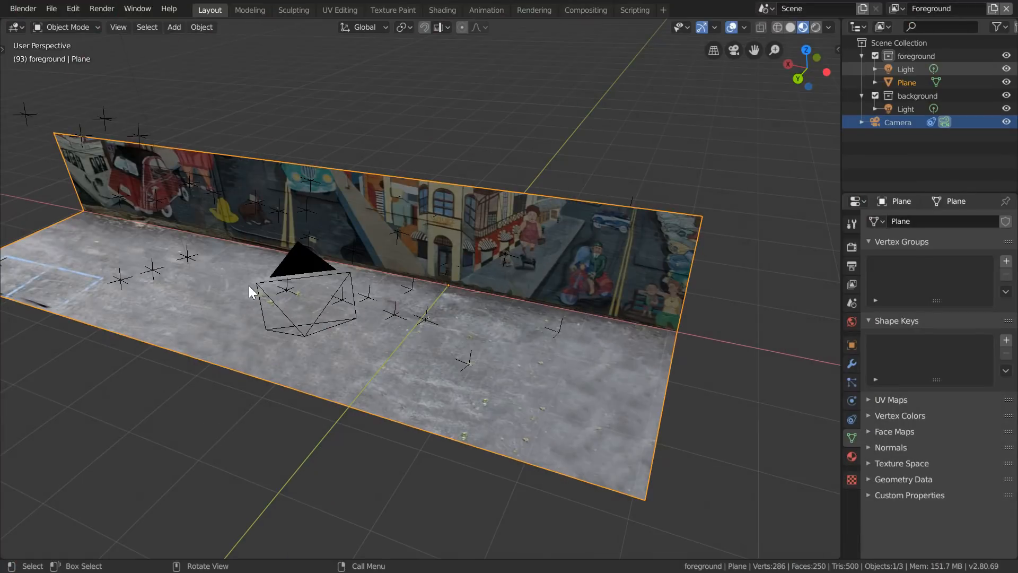
# - Add a plain axes empty, raise it along Z above the mesh, and scale it to about 0.543
pyautogui.hotkey('shift', 'a')
pyautogui.moveTo(229, 408)
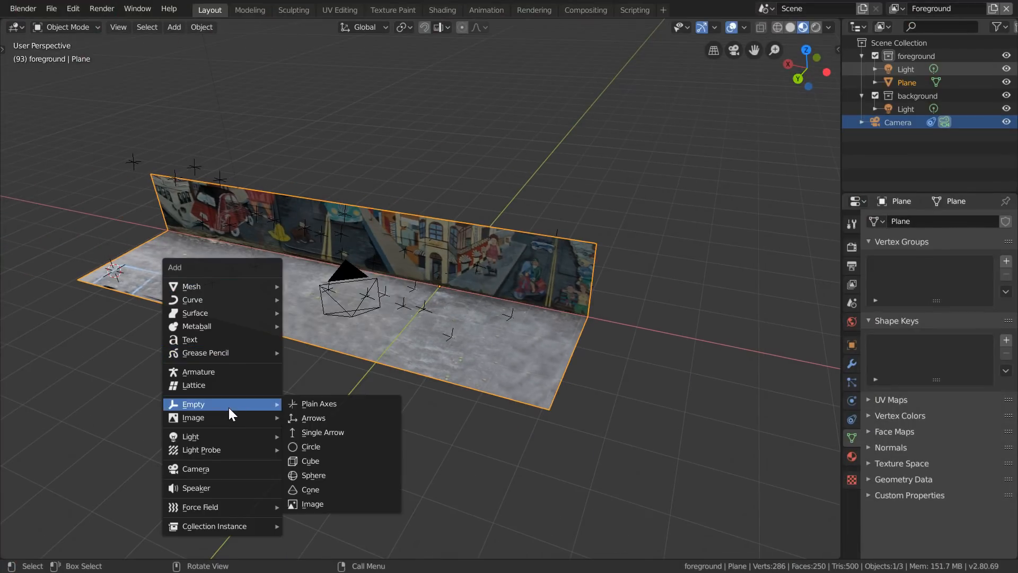
pyautogui.click(296, 408)
pyautogui.press('g')
pyautogui.press('z')
pyautogui.click(247, 175)
pyautogui.keyDown('shift'); pyautogui.moveTo(247, 175); pyautogui.dragTo(425, 222, button='middle'); pyautogui.keyUp('shift')
pyautogui.press('s')
pyautogui.click(352, 185)
# - Add a Damped Track constraint to the plane, targeting the Empty with the Z axis
pyautogui.click(461, 300)
pyautogui.click(852, 420)
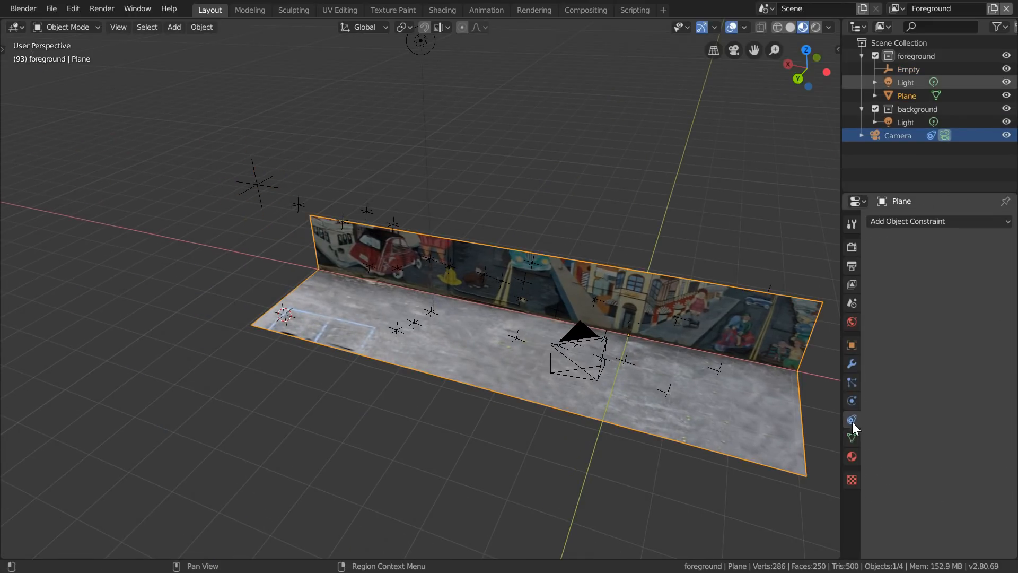
pyautogui.click(958, 227)
pyautogui.click(898, 270)
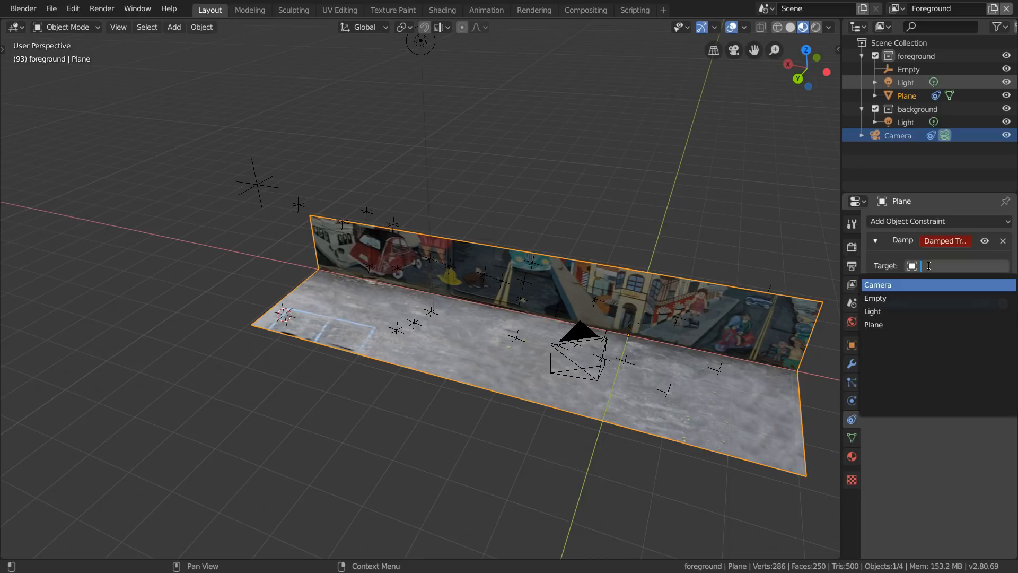
pyautogui.click(929, 266)
pyautogui.click(891, 301)
pyautogui.click(946, 284)
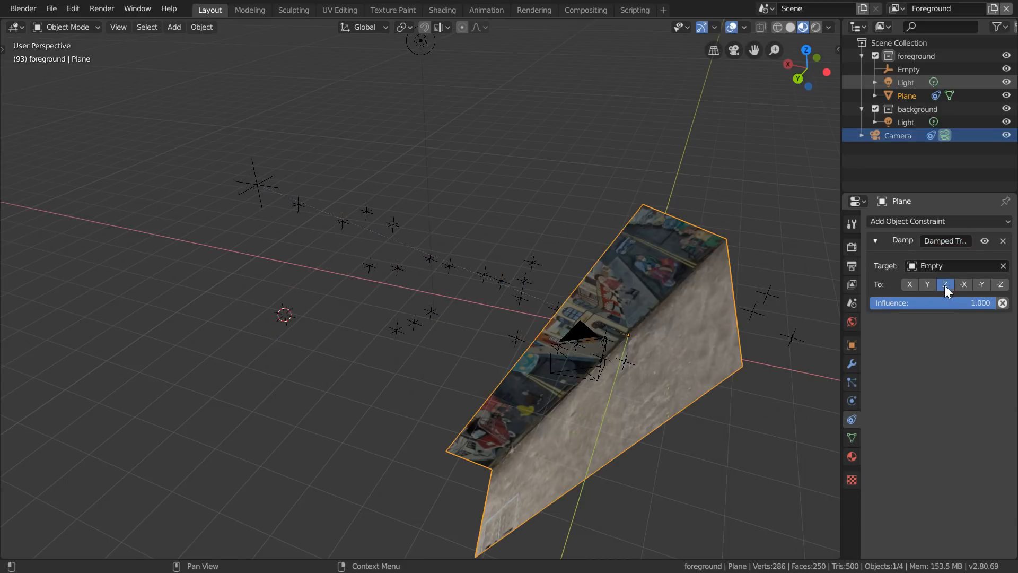
# - Move the empty around above the mesh to test the plane's tracking
pyautogui.click(257, 184)
pyautogui.press('g')
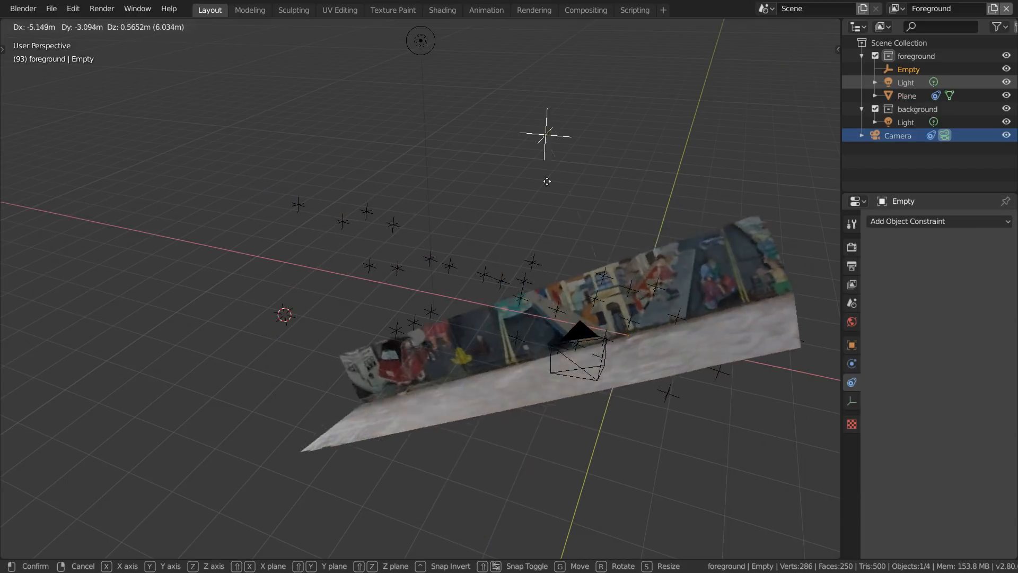
pyautogui.click(343, 166)
# - Add a driver to the plane's Damped Track influence and make its variable a distance type named distance
pyautogui.click(593, 349)
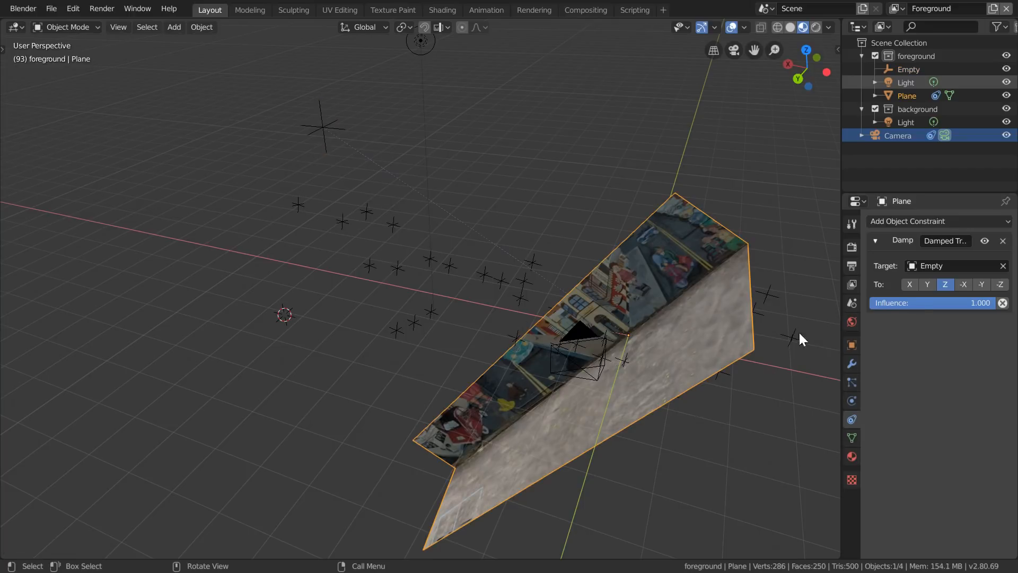
pyautogui.rightClick(915, 299)
pyautogui.click(865, 321)
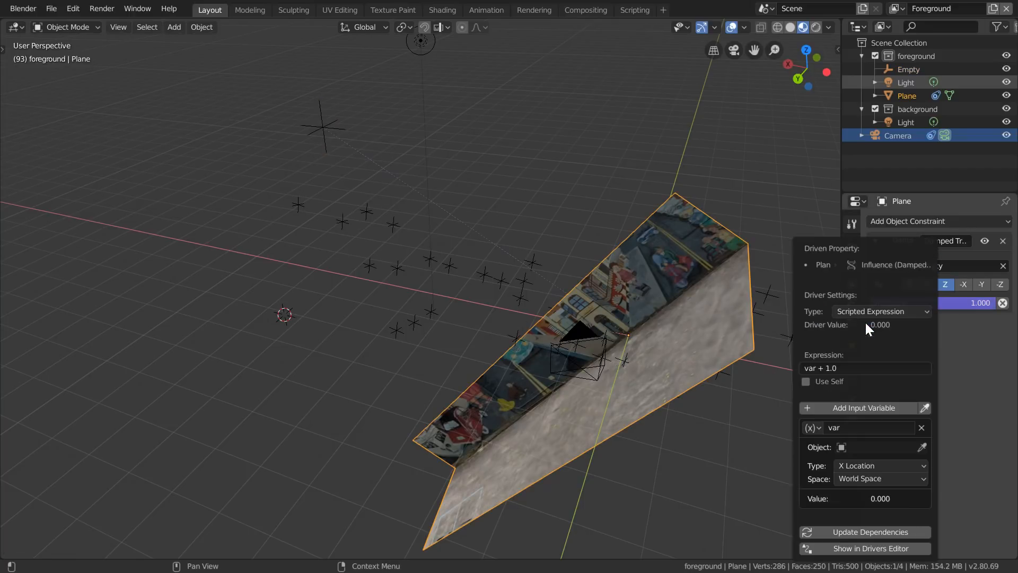
pyautogui.click(838, 427)
pyautogui.write('distance')
pyautogui.click(812, 428)
pyautogui.click(827, 485)
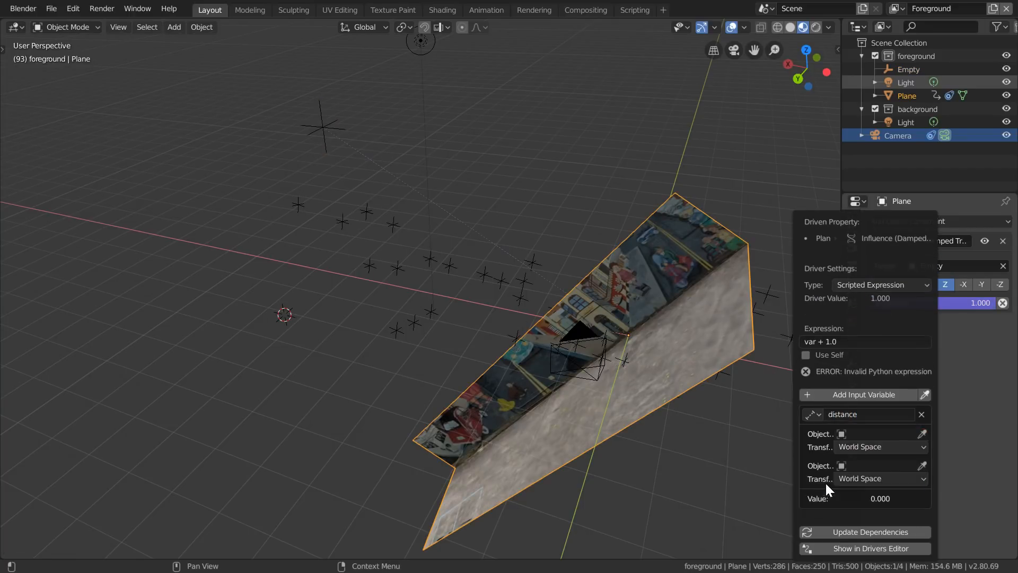
# - Set the distance variable's objects to Empty and Plane, and set the driver expression to 1/distance
pyautogui.click(857, 434)
pyautogui.click(858, 309)
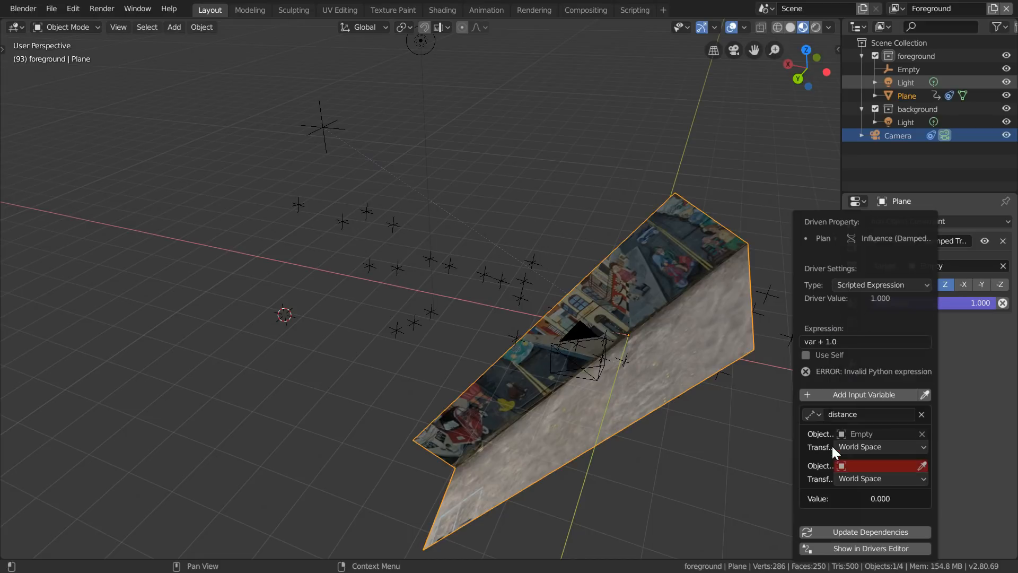
pyautogui.click(849, 464)
pyautogui.click(854, 367)
pyautogui.click(857, 341)
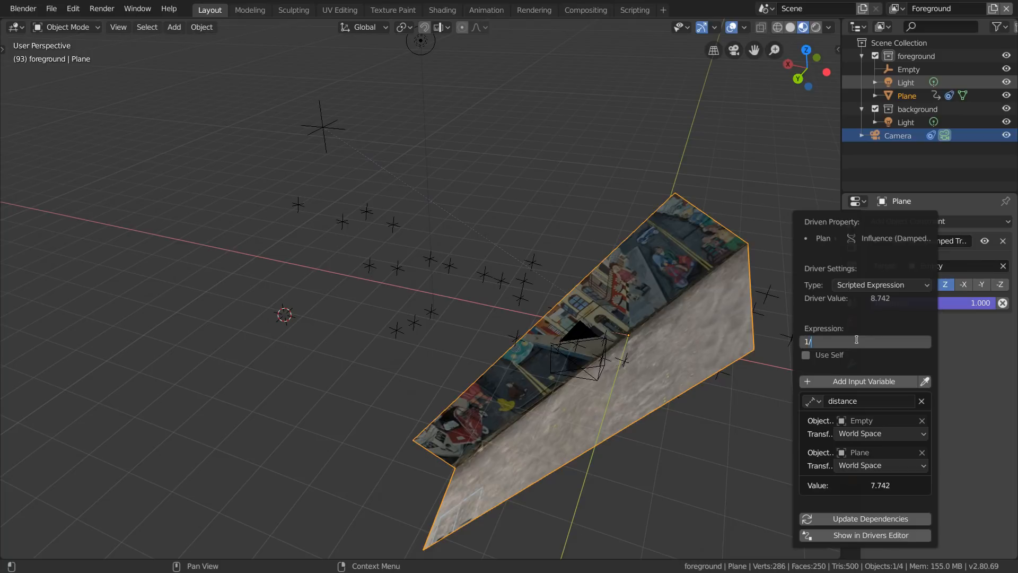
pyautogui.write('1/distance')
pyautogui.press('Return')
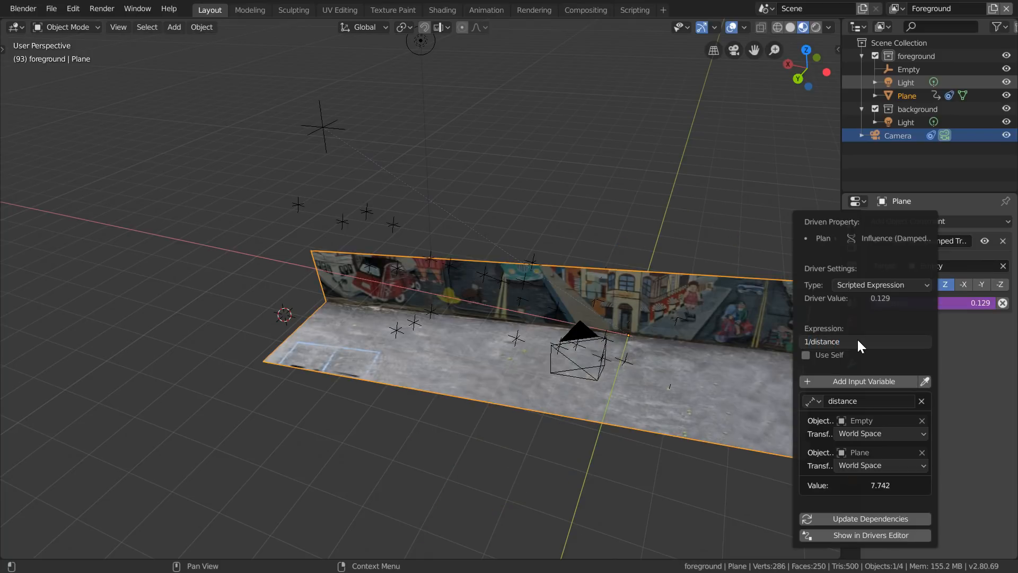
# - Move the empty above the mesh's middle, to about X 1.47 m, Y -1.40 m, Z 3.78 m
pyautogui.click(320, 130)
pyautogui.press('g')
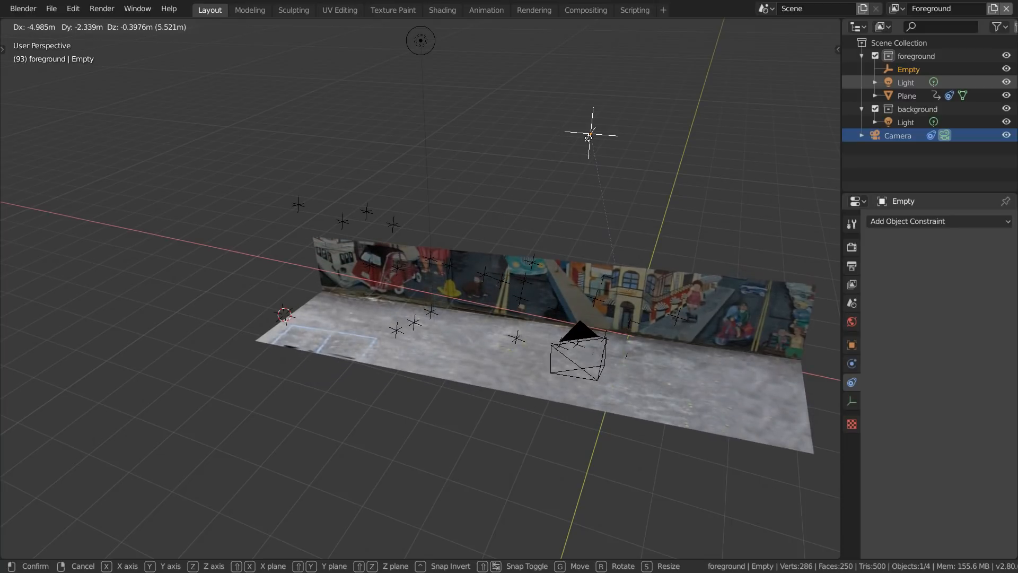
pyautogui.click(590, 139)
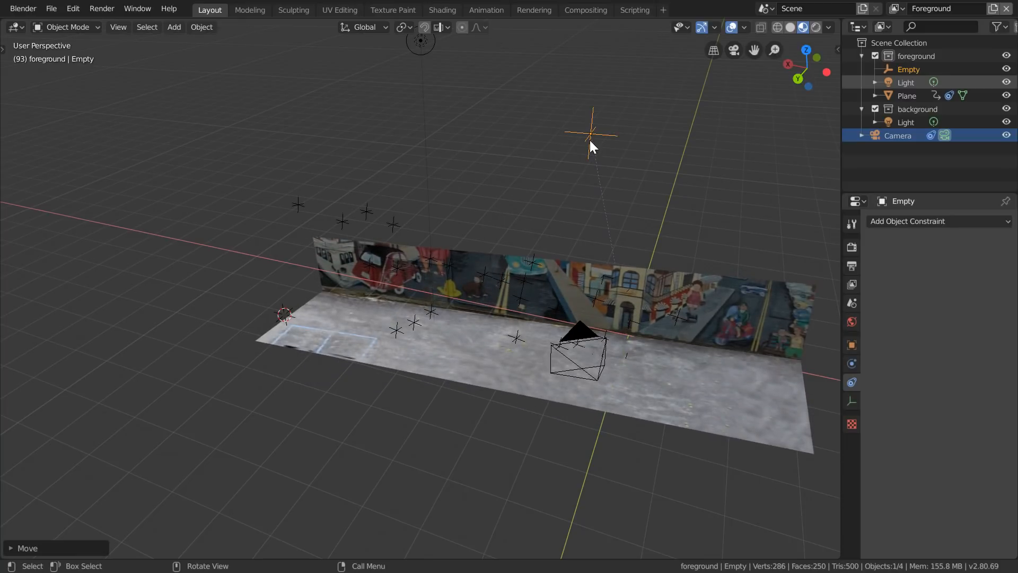
# - Add a custom property named factor with value 1.0 to the empty and copy its data path
pyautogui.click(849, 345)
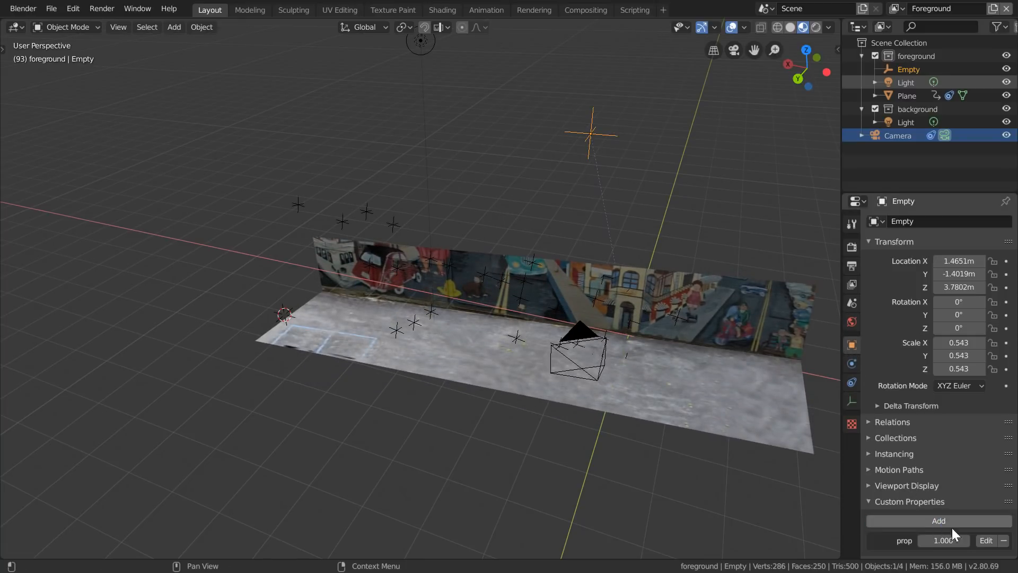
pyautogui.click(986, 540)
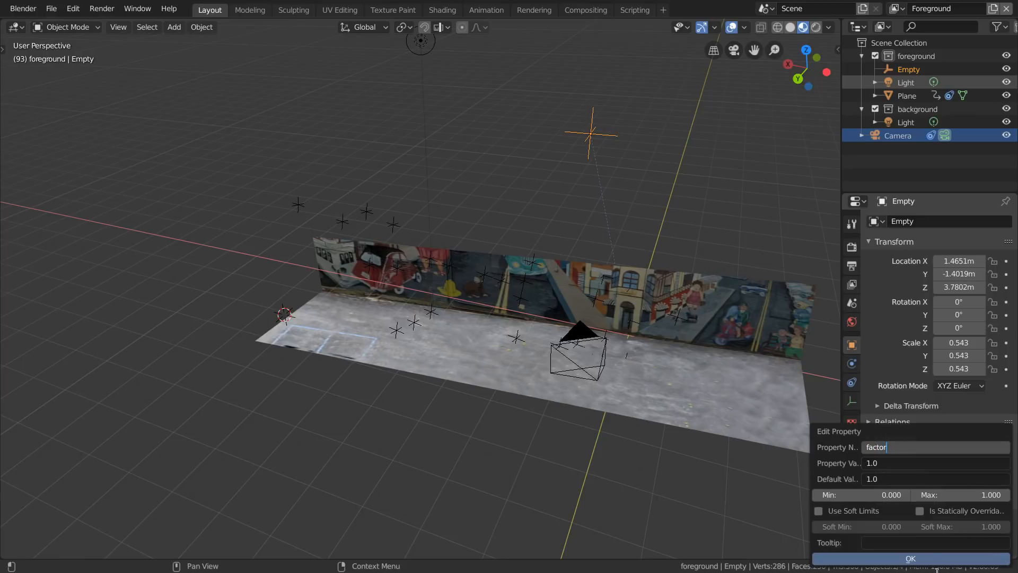
pyautogui.click(949, 559)
pyautogui.rightClick(952, 545)
pyautogui.click(920, 512)
# - Edit the plane's influence driver to add a factor variable reading the Empty's ["factor"] path, and set the expression to factor/distance
pyautogui.click(849, 418)
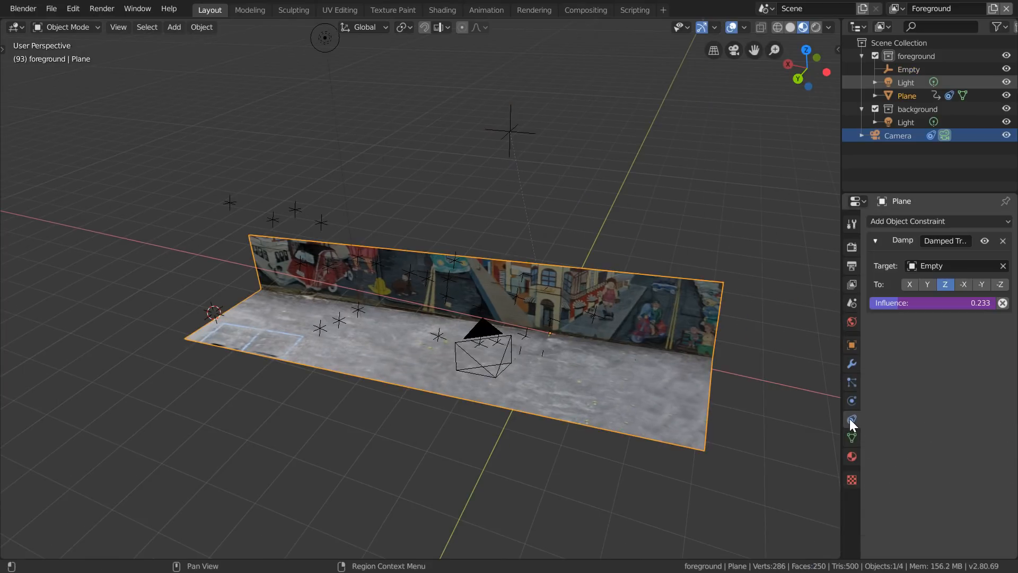
pyautogui.rightClick(921, 305)
pyautogui.click(887, 333)
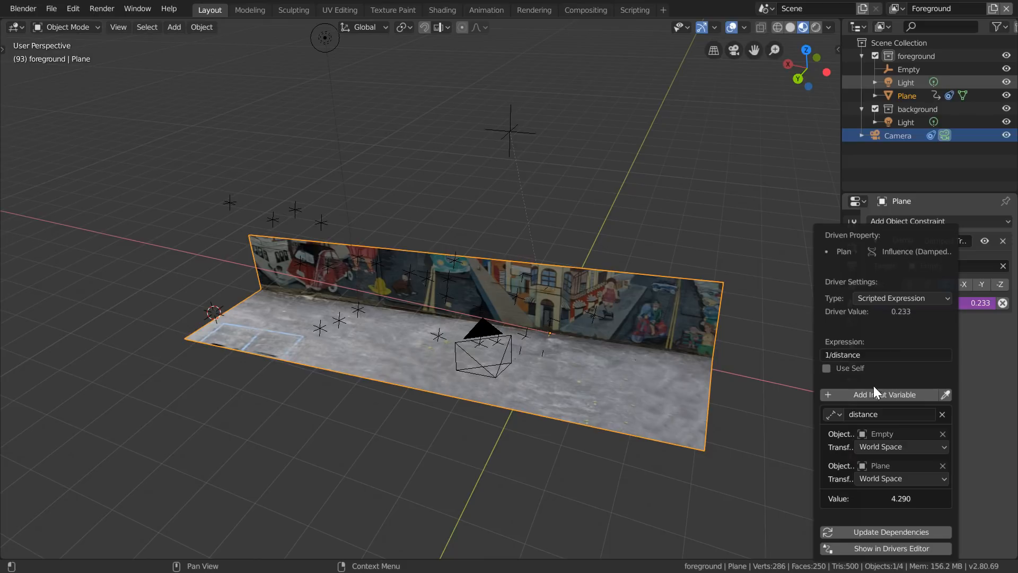
pyautogui.click(867, 395)
pyautogui.click(896, 479)
pyautogui.click(894, 352)
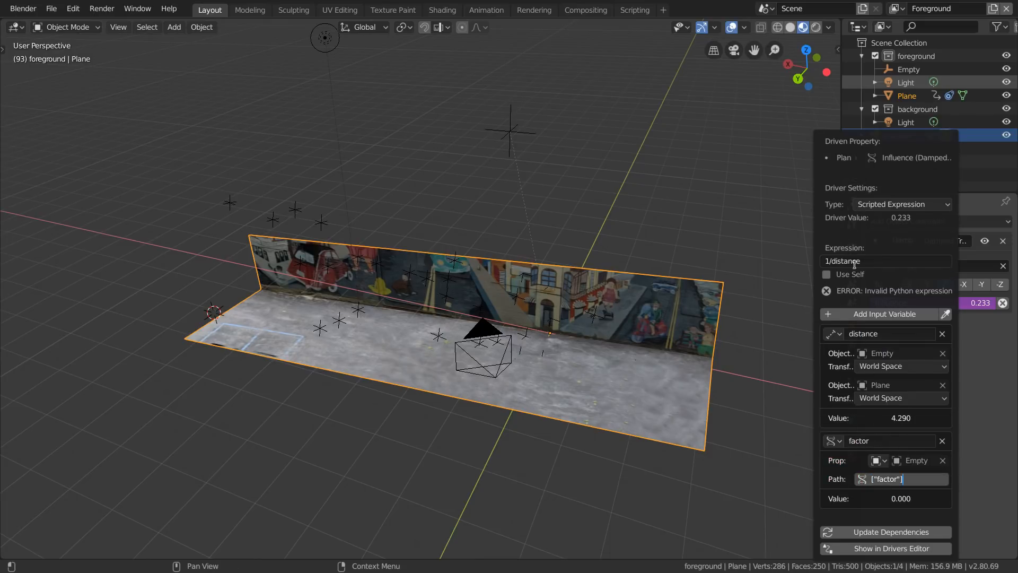
pyautogui.press('Return')
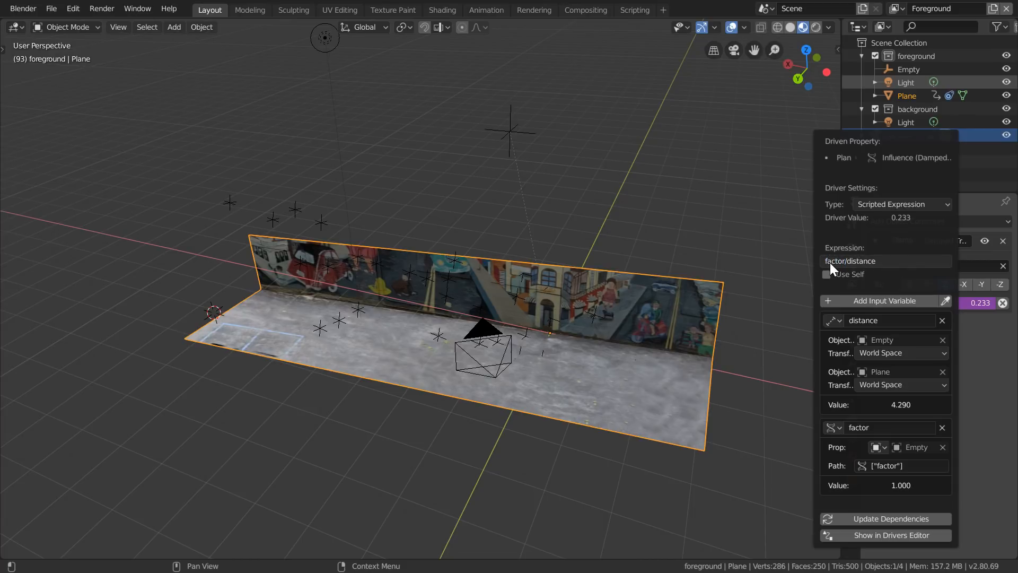
# - Set the empty's factor custom property to 0
pyautogui.click(511, 152)
pyautogui.moveTo(580, 188); pyautogui.dragTo(660, 300, button='middle')
pyautogui.click(853, 345)
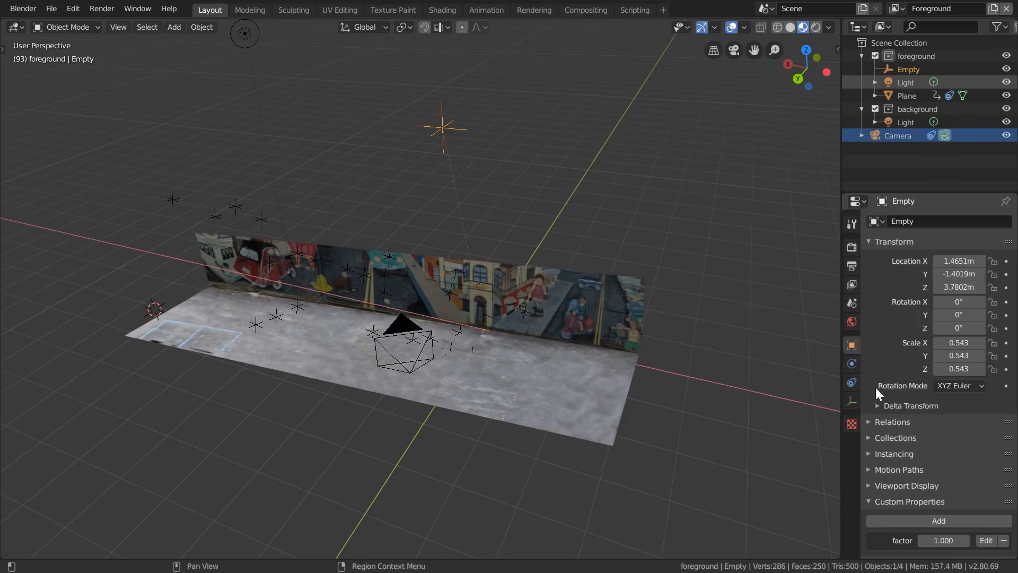
pyautogui.moveTo(928, 538); pyautogui.dragTo(910, 539)
# - Edit the plane and apply Edge Split to all of its grid faces
pyautogui.click(592, 390)
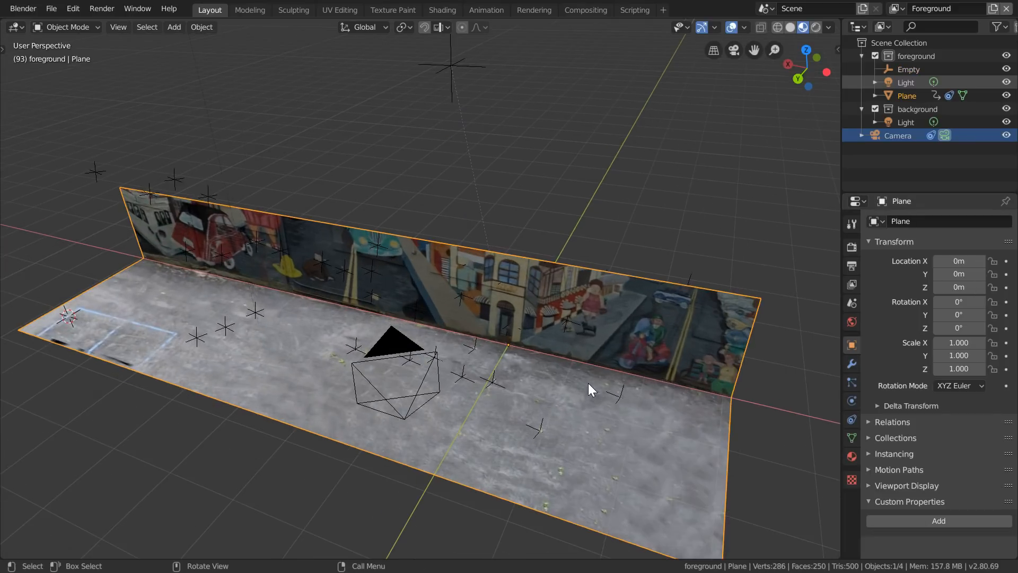
pyautogui.press('Tab')
pyautogui.moveTo(588, 385); pyautogui.dragTo(604, 337, button='middle')
pyautogui.press('F3')
pyautogui.write('edge')
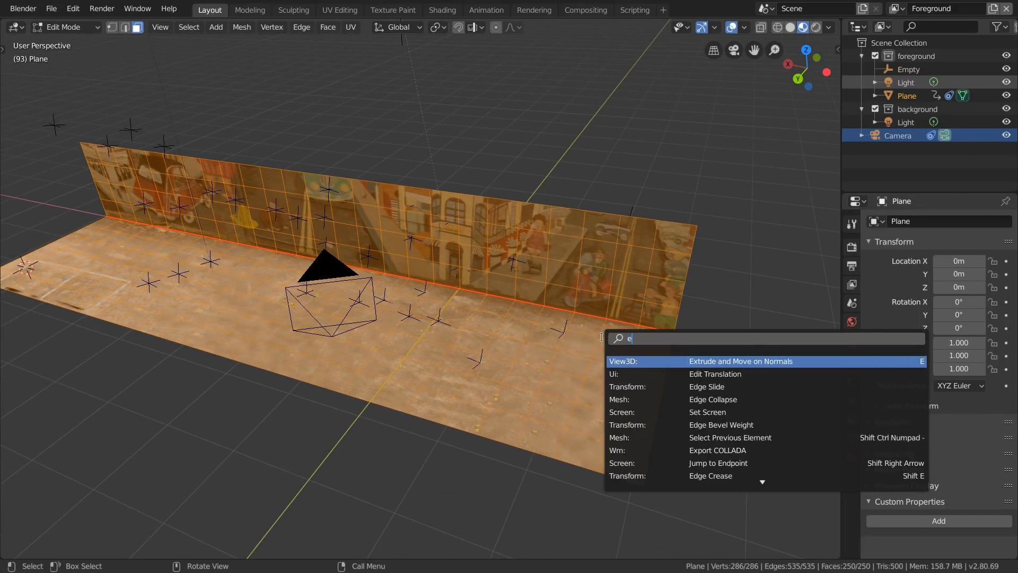
pyautogui.press('Return')
# - Separate the split faces by loose parts into individual tile objects
pyautogui.press('F3')
pyautogui.write('separate')
pyautogui.press('Down')
pyautogui.press('Return')
pyautogui.press('Return')
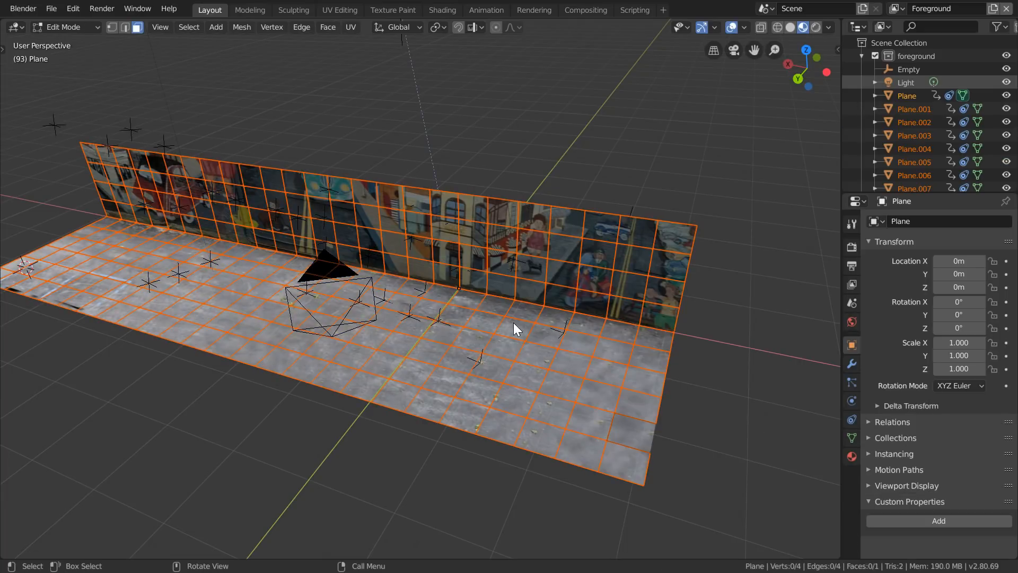
# - Leave Edit Mode, set every tile's origin to its geometry, and select the empty
pyautogui.press('Tab')
pyautogui.click(202, 27)
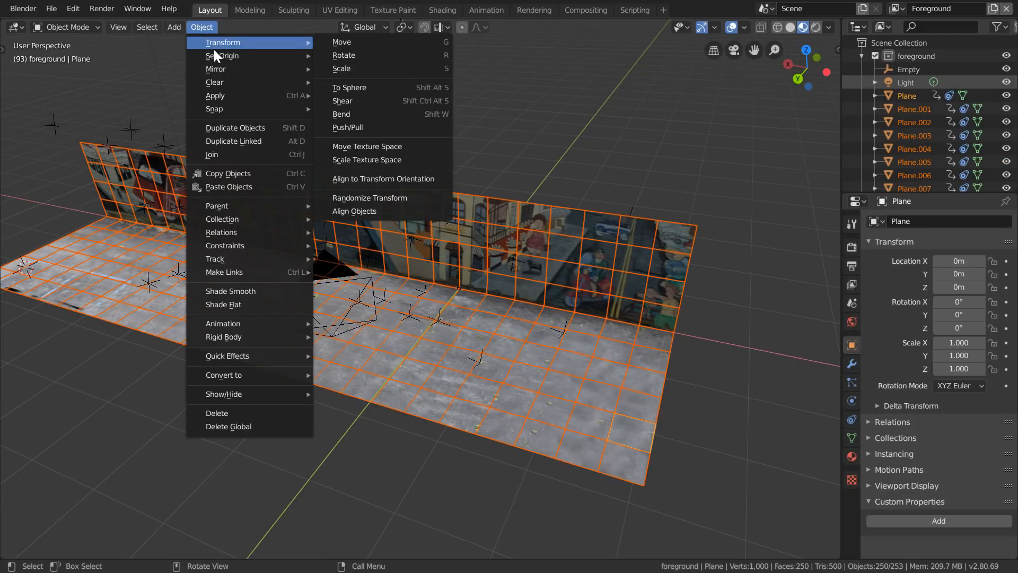
pyautogui.moveTo(249, 55)
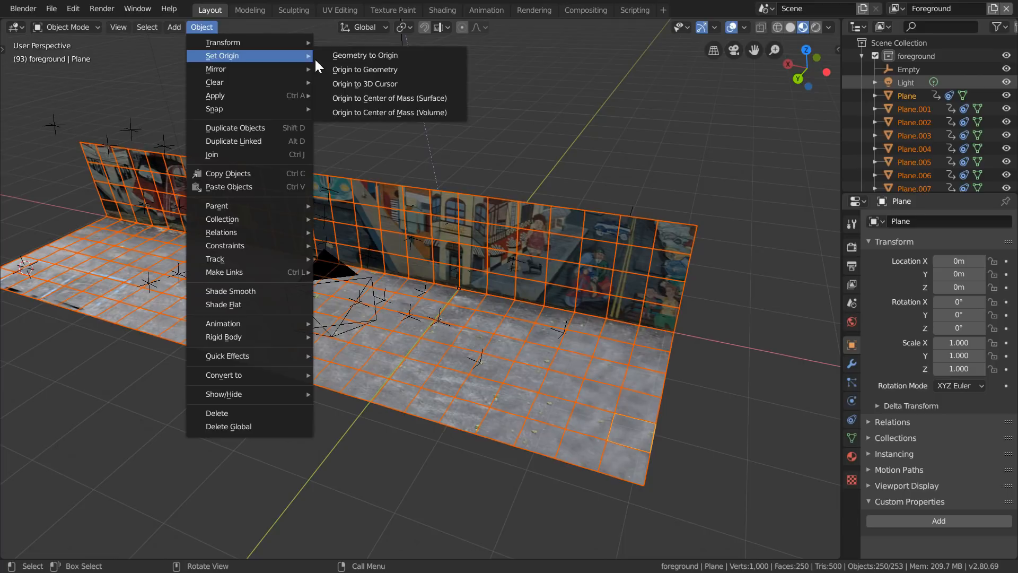
pyautogui.click(361, 71)
pyautogui.click(411, 95)
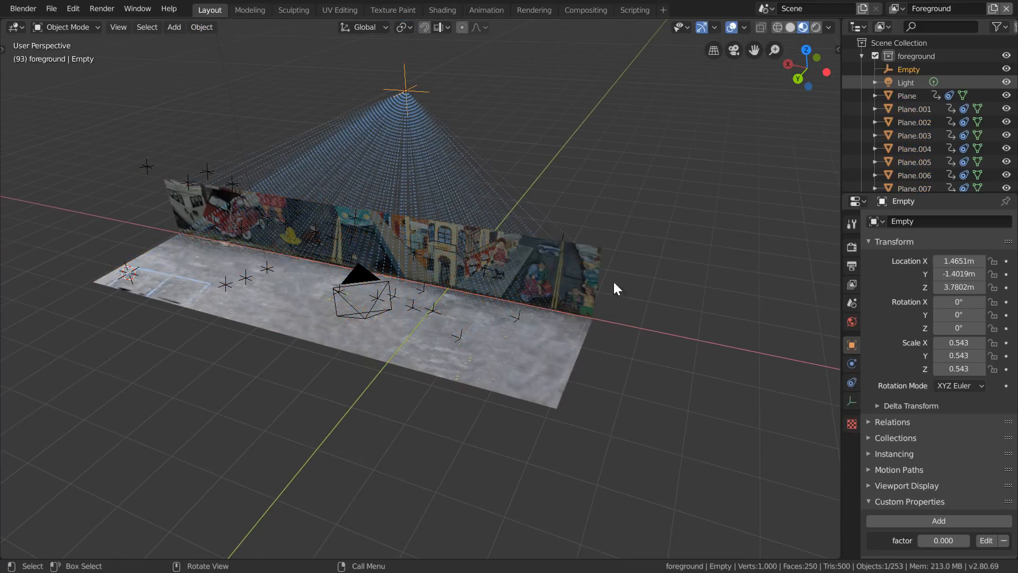
# - Set the empty's factor property to 1 and move the empty near the floor to test the tile rotation
pyautogui.write('1')
pyautogui.press('Return')
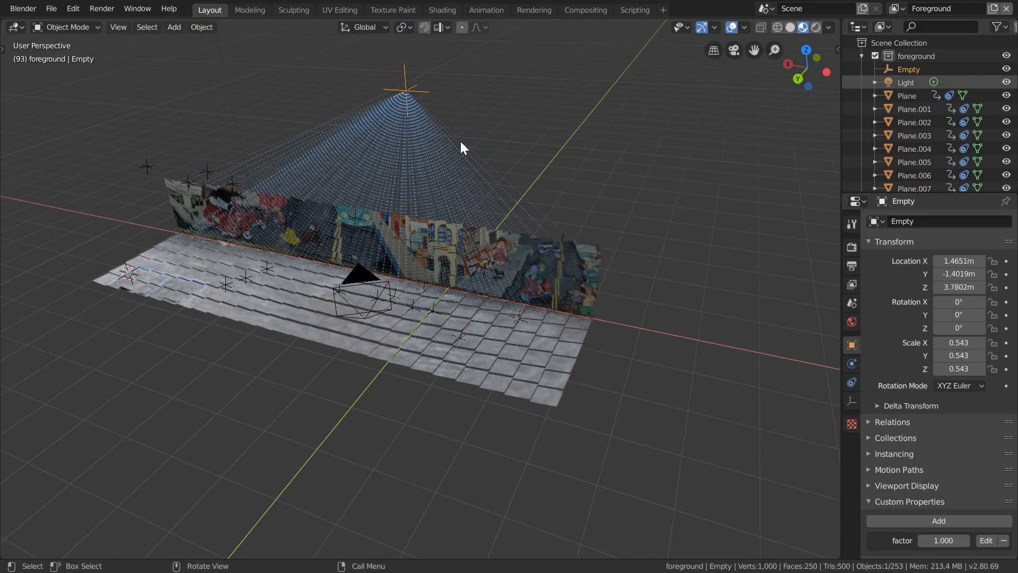
pyautogui.press('g')
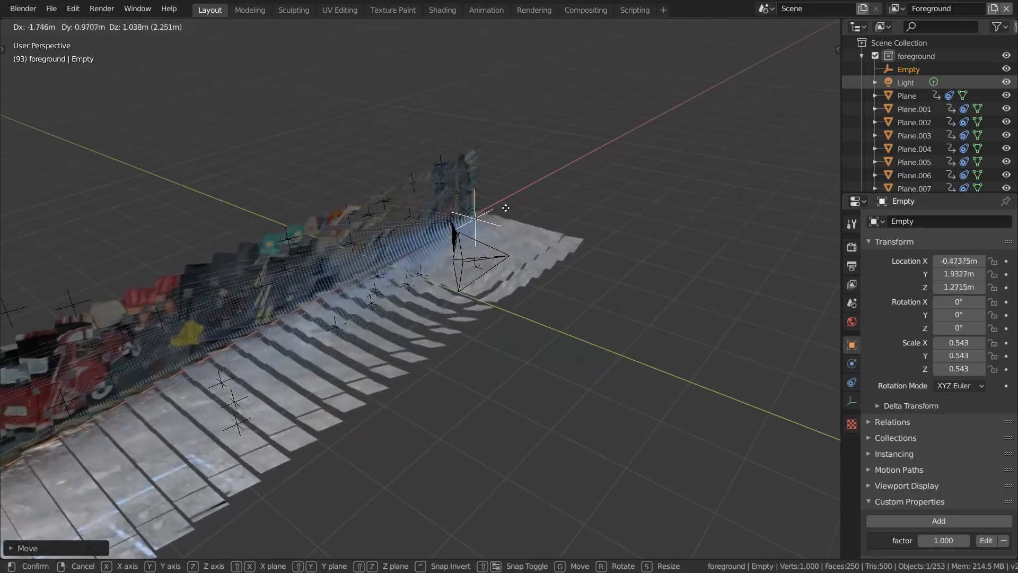
pyautogui.click(510, 216)
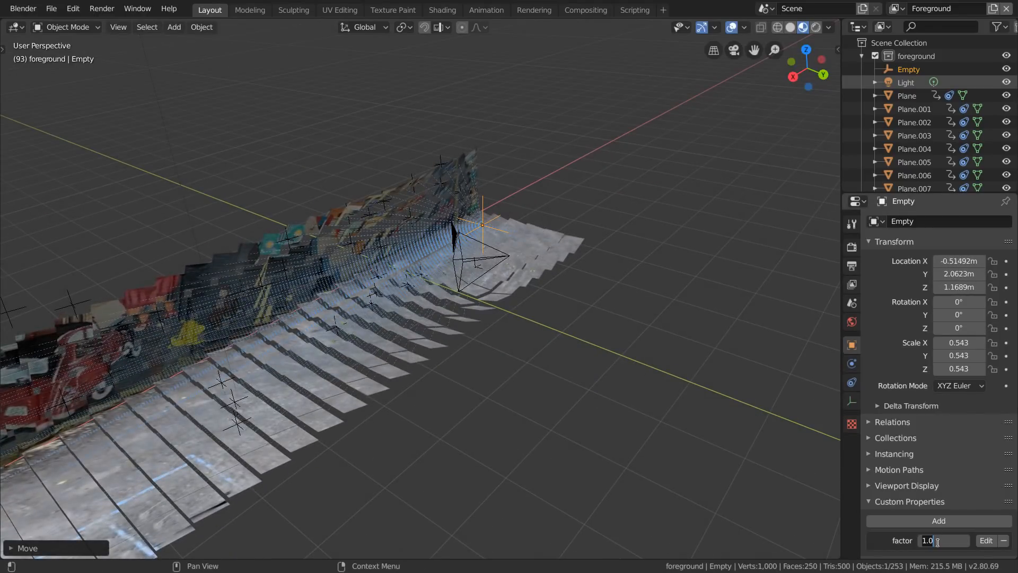
# - Set the empty's factor property to 0 and move the empty beyond the end of the floor farthest from the red car
pyautogui.write('0')
pyautogui.press('Return')
pyautogui.moveTo(507, 221); pyautogui.dragTo(413, 272, button='middle')
pyautogui.click(797, 66)
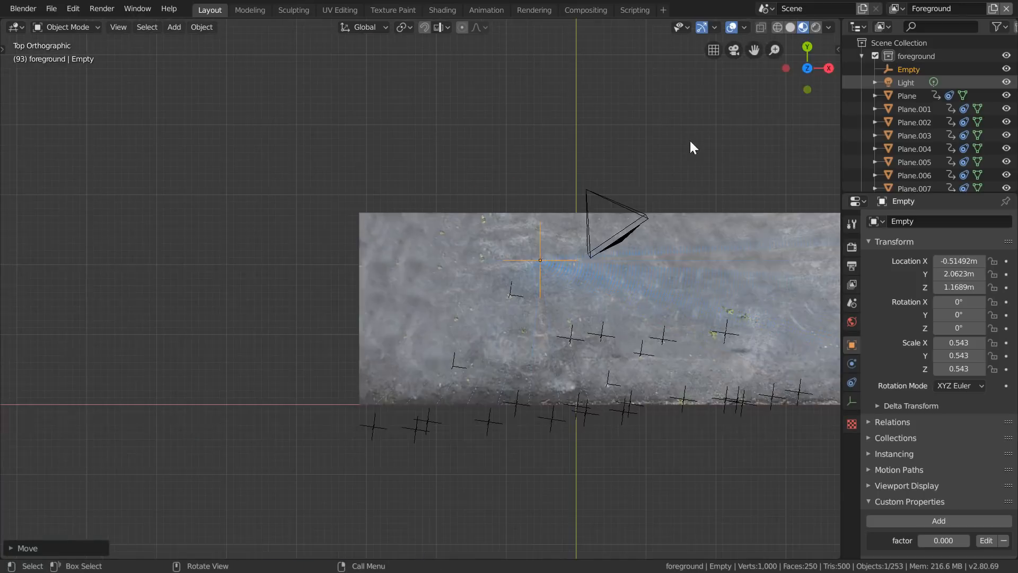
pyautogui.press('g')
pyautogui.click(159, 100)
pyautogui.moveTo(159, 100); pyautogui.dragTo(488, 195, button='middle')
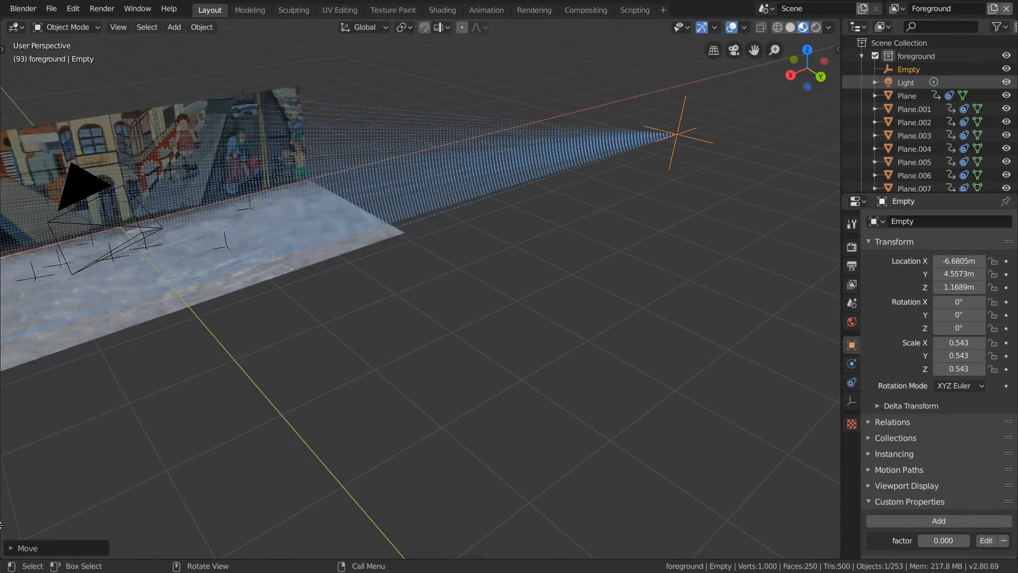
# - Show a timeline below the viewport and keyframe the empty's location at frame 1
pyautogui.moveTo(3, 549); pyautogui.dragTo(7, 474)
pyautogui.click(16, 482)
pyautogui.click(202, 384)
pyautogui.hotkey('shift', 'Left')
pyautogui.moveTo(284, 459); pyautogui.dragTo(632, 211, button='middle')
pyautogui.press('i')
pyautogui.click(568, 243)
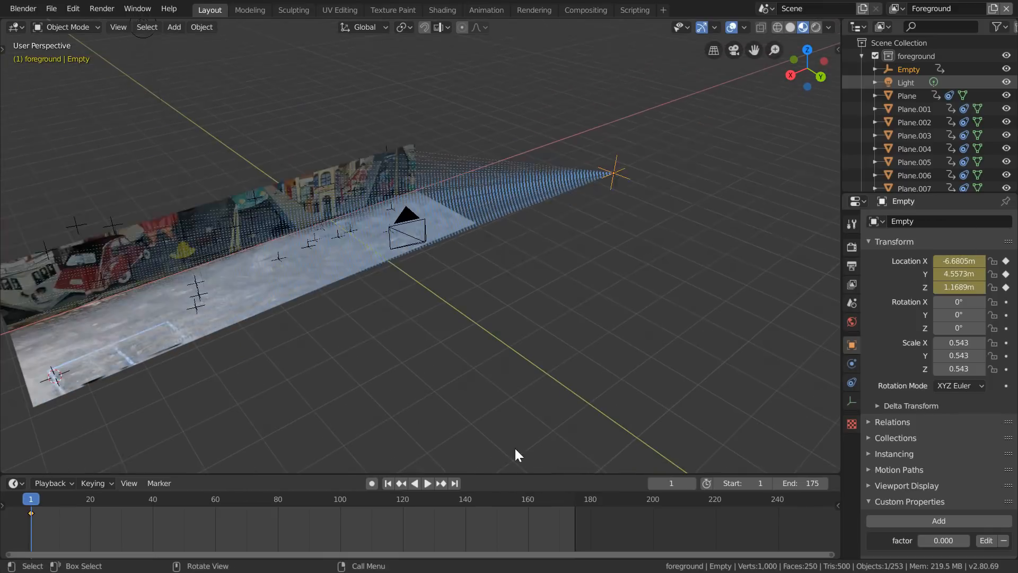
# - At frame 175, move the empty past the opposite end of the floor in top view and keyframe its location
pyautogui.click(574, 501)
pyautogui.keyDown('shift'); pyautogui.moveTo(394, 263); pyautogui.dragTo(480, 211, button='middle'); pyautogui.keyUp('shift')
pyautogui.click(806, 52)
pyautogui.press('g')
pyautogui.click(644, 219)
pyautogui.press('i')
pyautogui.click(602, 199)
# - Preview the motion, stop at frame 100, and move the empty onto the floor close to the wall
pyautogui.click(337, 511)
pyautogui.press('space')
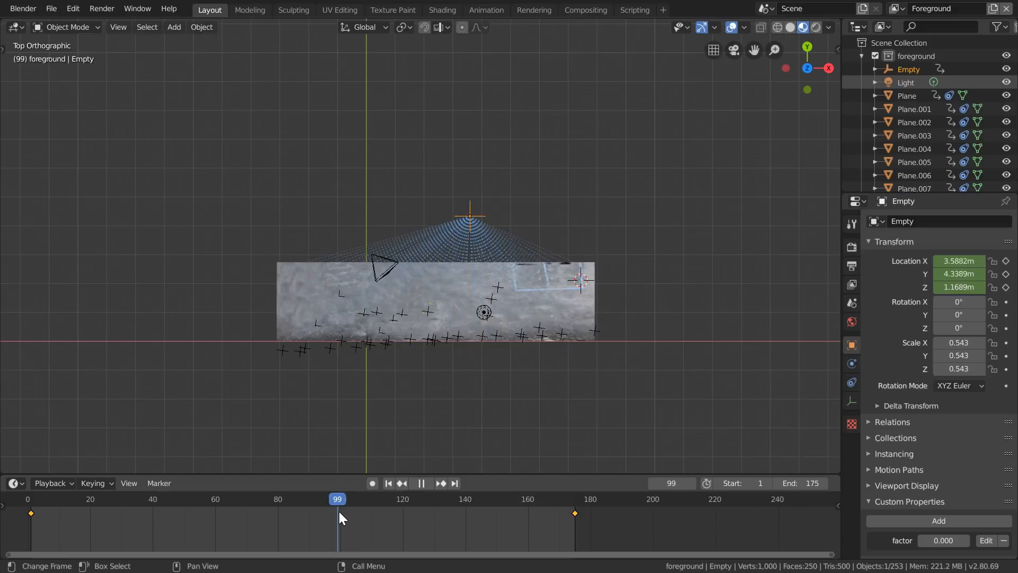
pyautogui.press('space')
pyautogui.scroll(3, 425, 318)
pyautogui.press('g')
pyautogui.click(524, 382)
pyautogui.moveTo(522, 371); pyautogui.dragTo(283, 260, button='middle')
pyautogui.scroll(3, 451, 286)
# - Lower the empty along Z toward the floor, adjust its position near the wall, and keyframe its location at frame 100
pyautogui.press('g')
pyautogui.press('z')
pyautogui.click(566, 349)
pyautogui.moveTo(583, 353); pyautogui.dragTo(564, 358, button='middle')
pyautogui.press('g')
pyautogui.click(677, 358)
pyautogui.moveTo(679, 361); pyautogui.dragTo(551, 311, button='middle')
pyautogui.press('i')
pyautogui.click(594, 326)
pyautogui.scroll(-4, 589, 324)
# - Play back the empty's motion, return to frame 1, and keyframe its factor property at 0
pyautogui.press('space')
pyautogui.moveTo(338, 501); pyautogui.dragTo(22, 526)
pyautogui.press('space')
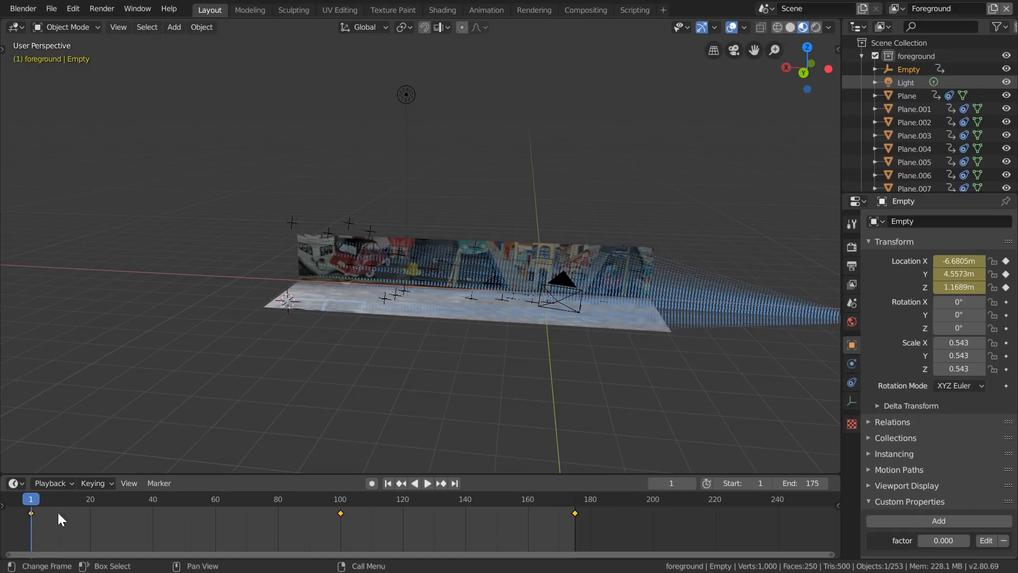
pyautogui.press('i')
pyautogui.moveTo(443, 326); pyautogui.dragTo(493, 345, button='middle')
# - At frame 60, set the empty's factor property to 0.15 and keyframe it
pyautogui.moveTo(42, 501); pyautogui.dragTo(215, 512)
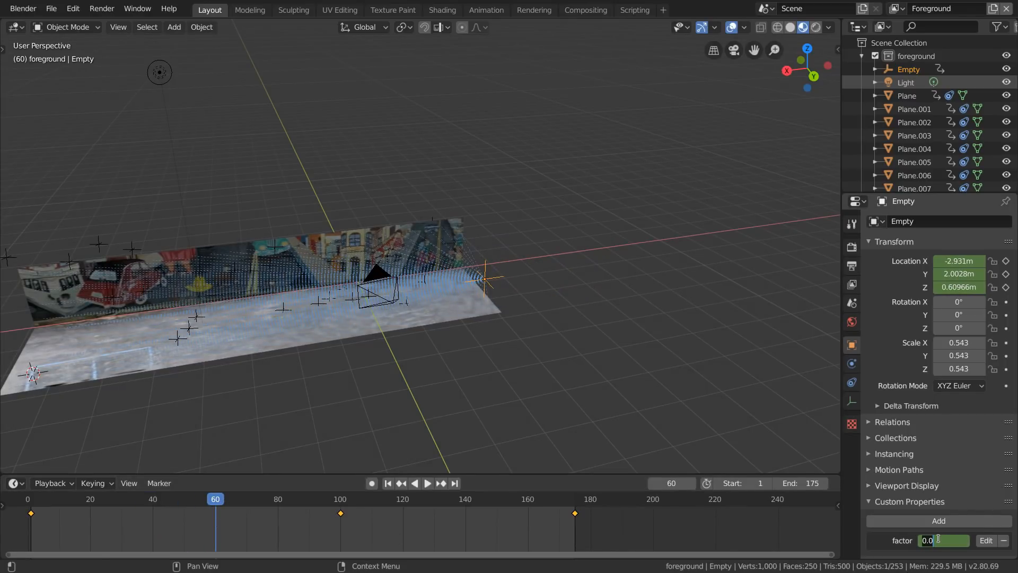
pyautogui.scroll(2, 469, 322)
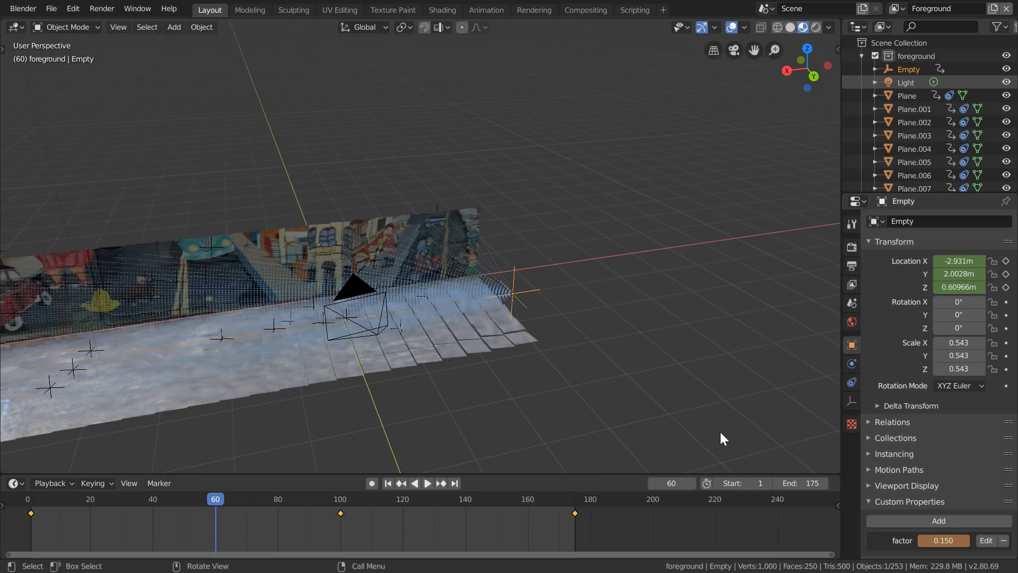
pyautogui.press('i')
# - Preview the tile rotation up to frame 120 and keyframe the 0.15 factor there
pyautogui.press('space')
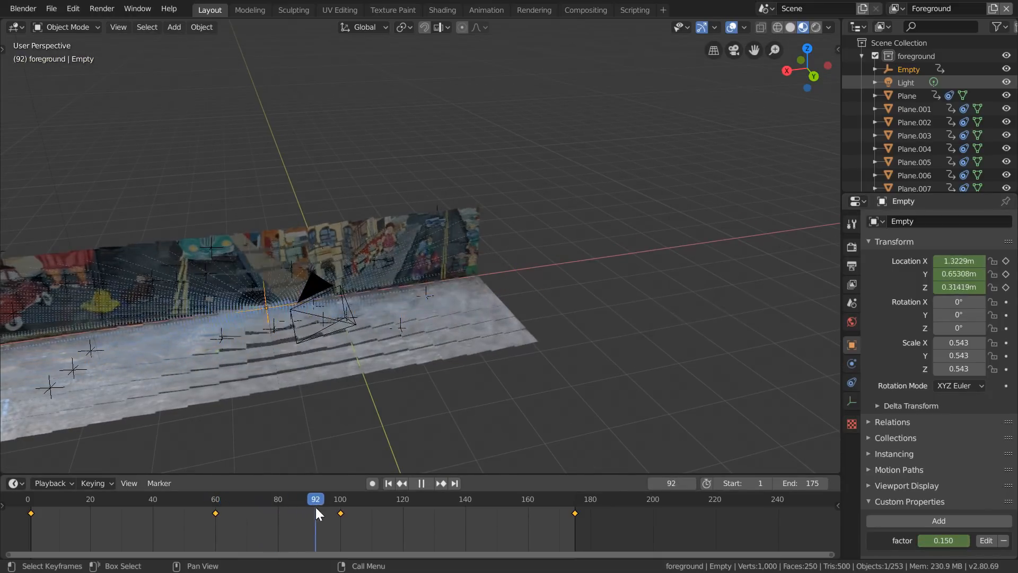
pyautogui.moveTo(336, 507); pyautogui.dragTo(403, 501)
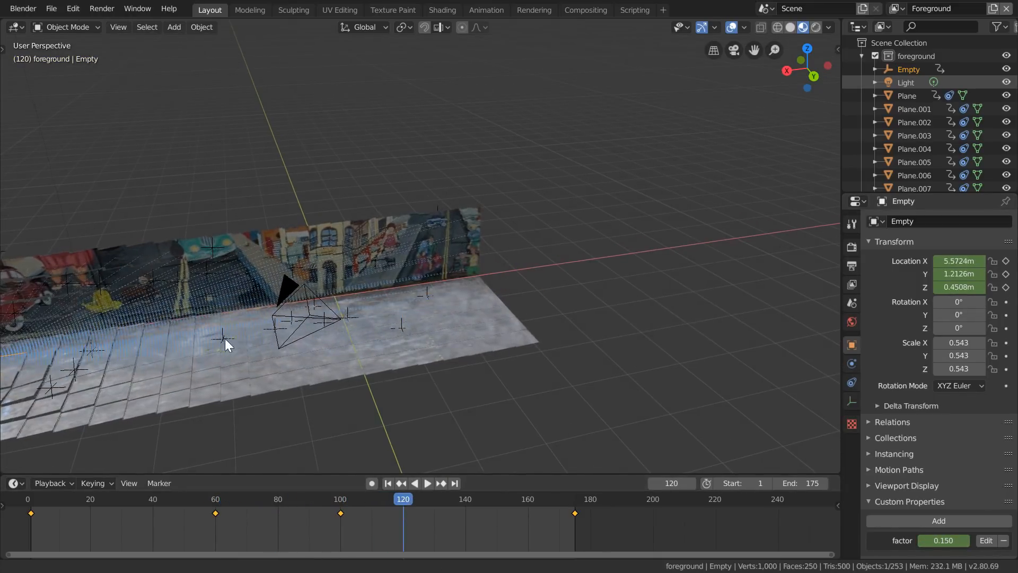
pyautogui.keyDown('shift'); pyautogui.moveTo(206, 351); pyautogui.dragTo(527, 277, button='middle'); pyautogui.keyUp('shift')
pyautogui.press('i')
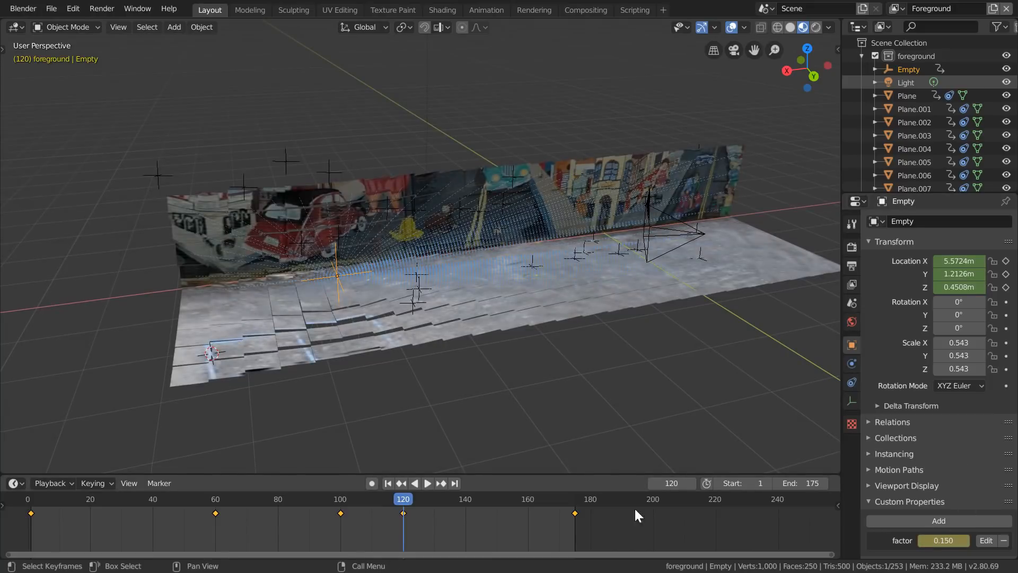
# - At frame 175, set the empty's factor property to 0 and keyframe it
pyautogui.click(570, 503)
pyautogui.press('i')
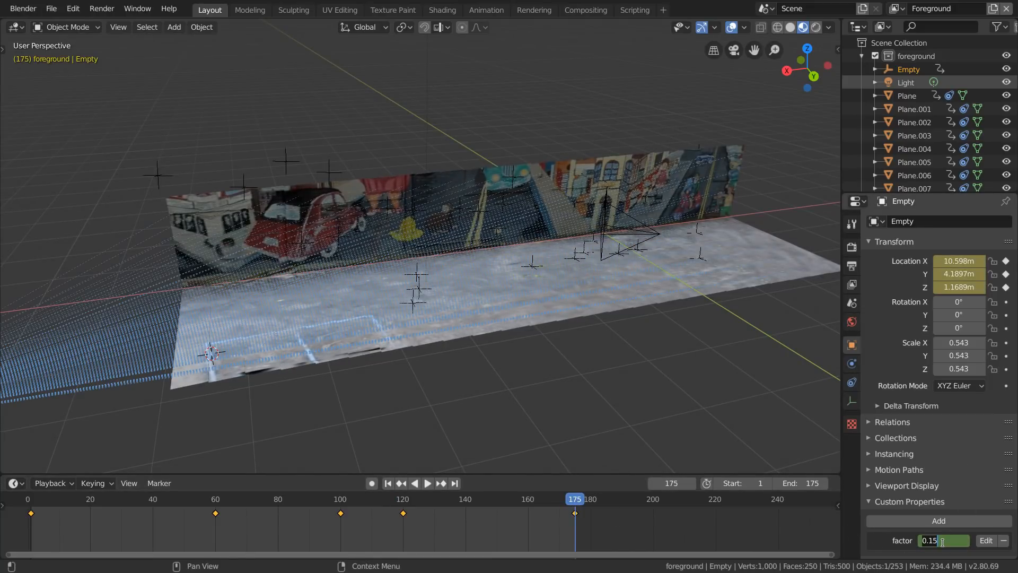
pyautogui.press('i')
# - Play the tile animation in perspective and through the camera with viewport overlays hidden
pyautogui.scroll(-2, 603, 300)
pyautogui.press('space')
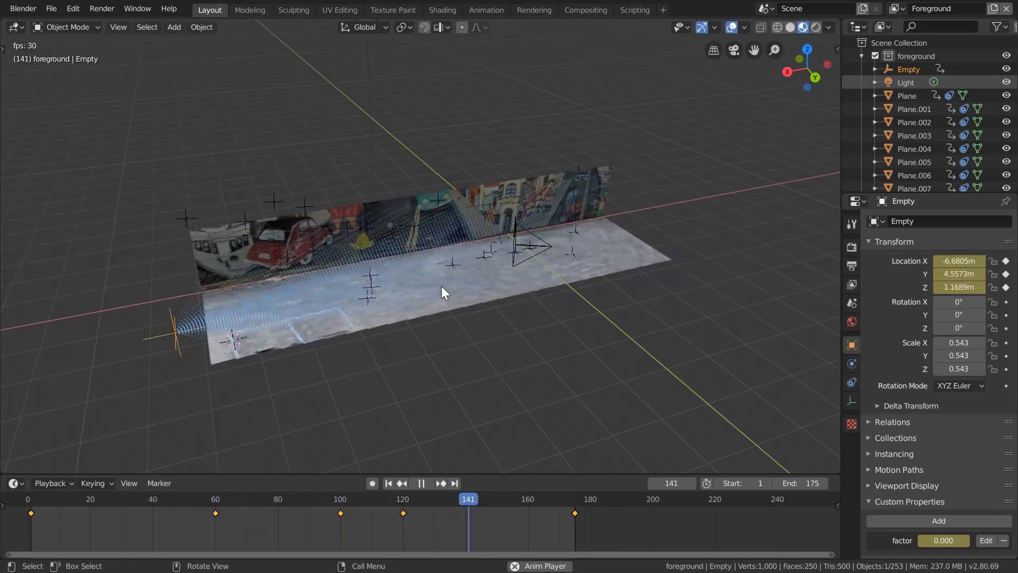
pyautogui.press('space')
pyautogui.press('KP_0')
pyautogui.hotkey('shift', 'Left')
pyautogui.press('space')
pyautogui.click(728, 29)
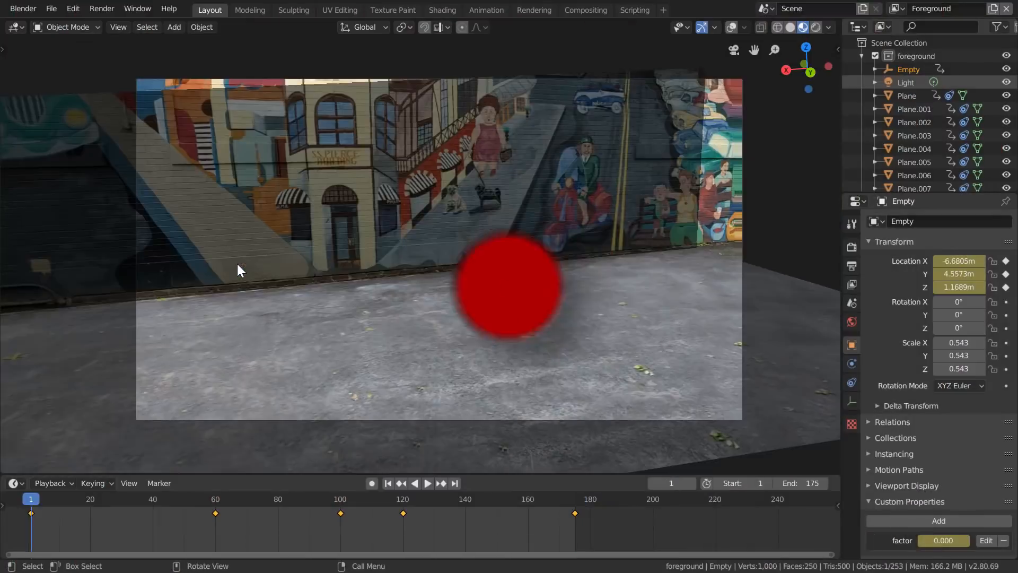
# - Box-select the rows of tiles along the outer borders of the wall and floor
pyautogui.press('KP_7')
pyautogui.press('b')
pyautogui.scroll(2, 311, 166)
pyautogui.moveTo(308, 161); pyautogui.dragTo(289, 303)
pyautogui.keyDown('shift'); pyautogui.moveTo(764, 212); pyautogui.dragTo(281, 228, button='middle'); pyautogui.keyUp('shift')
pyautogui.press('b')
pyautogui.moveTo(406, 170); pyautogui.dragTo(440, 302)
pyautogui.moveTo(395, 270); pyautogui.dragTo(157, 193, button='middle')
pyautogui.keyDown('shift'); pyautogui.moveTo(690, 241); pyautogui.dragTo(125, 242, button='middle'); pyautogui.keyUp('shift')
pyautogui.press('b')
pyautogui.moveTo(368, 201); pyautogui.dragTo(424, 273)
pyautogui.click(807, 77)
pyautogui.keyDown('shift'); pyautogui.moveTo(119, 212); pyautogui.dragTo(382, 223, button='middle'); pyautogui.keyUp('shift')
pyautogui.press('b')
pyautogui.moveTo(140, 230); pyautogui.dragTo(663, 258)
# - Remove the camera, the empty, and the light from the selection of border tiles
pyautogui.moveTo(627, 281); pyautogui.dragTo(686, 310, button='middle')
pyautogui.keyDown('shift'); pyautogui.doubleClick(676, 321); pyautogui.keyUp('shift')
pyautogui.keyDown('shift'); pyautogui.doubleClick(814, 236); pyautogui.keyUp('shift')
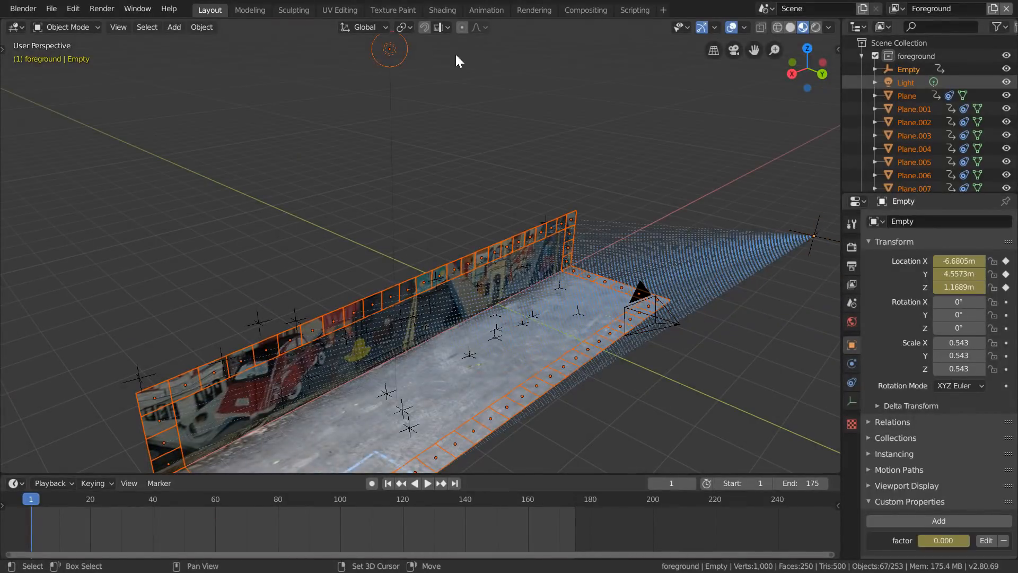
pyautogui.keyDown('shift'); pyautogui.doubleClick(384, 55); pyautogui.keyUp('shift')
# - Add tiles at the base of the wall's car end and a few mid-floor tiles to the selection
pyautogui.keyDown('shift'); pyautogui.moveTo(408, 320); pyautogui.dragTo(428, 223, button='middle'); pyautogui.keyUp('shift')
pyautogui.scroll(2, 329, 321)
pyautogui.keyDown('shift'); pyautogui.moveTo(223, 324); pyautogui.dragTo(295, 286, button='middle'); pyautogui.keyUp('shift')
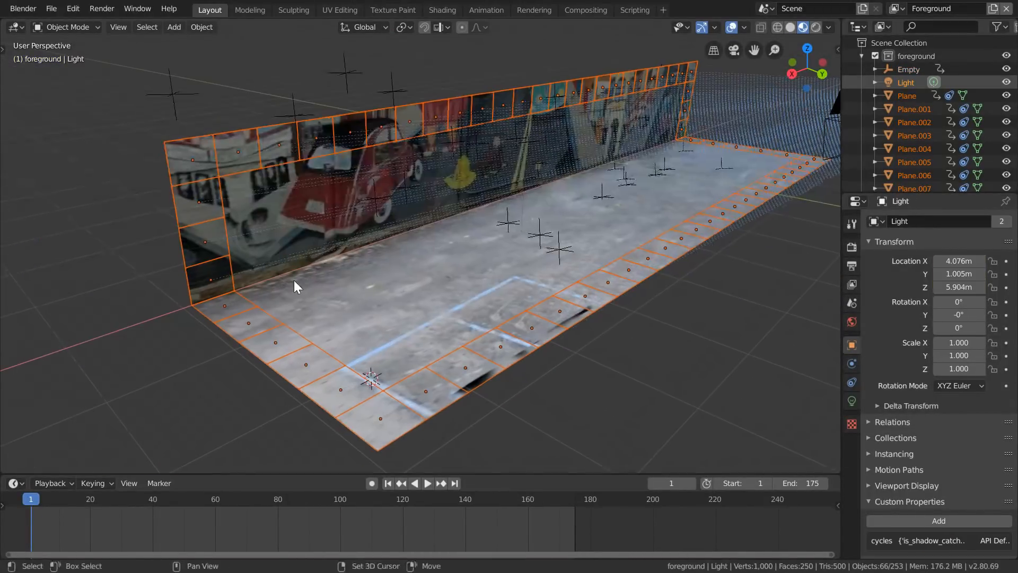
pyautogui.keyDown('shift'); pyautogui.click(253, 269); pyautogui.keyUp('shift')
pyautogui.keyDown('shift'); pyautogui.click(332, 243); pyautogui.keyUp('shift')
pyautogui.scroll(3, 403, 289)
pyautogui.keyDown('shift'); pyautogui.moveTo(440, 294); pyautogui.dragTo(311, 366, button='middle'); pyautogui.keyUp('shift')
pyautogui.moveTo(311, 366); pyautogui.dragTo(288, 380, button='middle')
pyautogui.keyDown('shift'); pyautogui.click(457, 321); pyautogui.keyUp('shift')
pyautogui.keyDown('shift'); pyautogui.click(425, 338); pyautogui.keyUp('shift')
pyautogui.scroll(3, 480, 327)
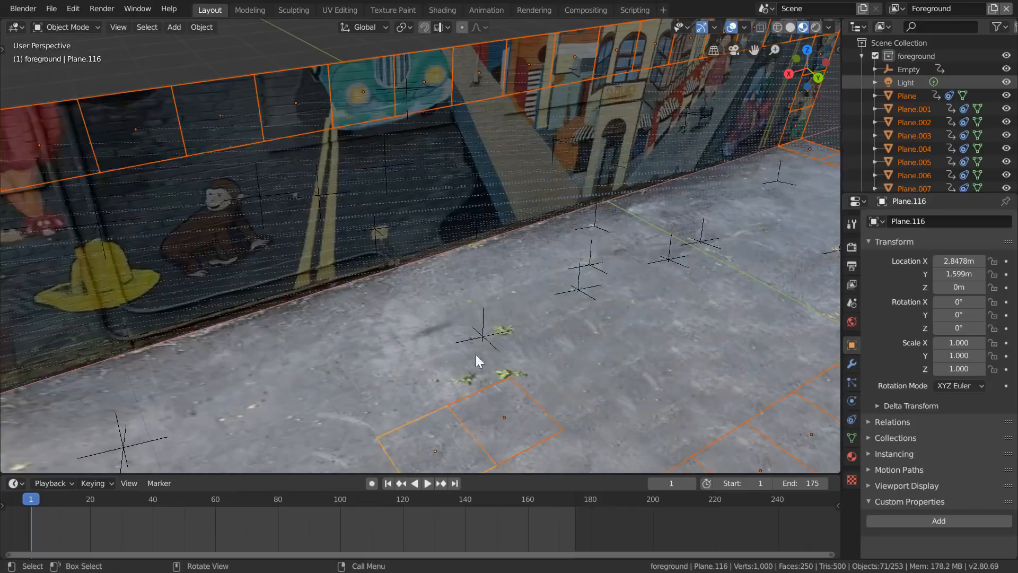
# - Add scattered tiles along the wall and floor, including around the painted houses and below the red car, to the selection
pyautogui.keyDown('shift'); pyautogui.moveTo(555, 378); pyautogui.dragTo(422, 408, button='middle'); pyautogui.keyUp('shift')
pyautogui.keyDown('shift'); pyautogui.click(356, 285); pyautogui.keyUp('shift')
pyautogui.keyDown('shift'); pyautogui.click(347, 251); pyautogui.keyUp('shift')
pyautogui.keyDown('shift'); pyautogui.click(396, 244); pyautogui.keyUp('shift')
pyautogui.keyDown('shift'); pyautogui.click(515, 211); pyautogui.keyUp('shift')
pyautogui.keyDown('shift'); pyautogui.click(499, 174); pyautogui.keyUp('shift')
pyautogui.keyDown('shift'); pyautogui.moveTo(583, 238); pyautogui.dragTo(380, 190, button='middle'); pyautogui.keyUp('shift')
pyautogui.keyDown('shift'); pyautogui.click(304, 160); pyautogui.keyUp('shift')
pyautogui.keyDown('shift'); pyautogui.click(255, 171); pyautogui.keyUp('shift')
pyautogui.keyDown('shift'); pyautogui.click(262, 210); pyautogui.keyUp('shift')
pyautogui.keyDown('shift'); pyautogui.click(387, 305); pyautogui.keyUp('shift')
pyautogui.keyDown('shift'); pyautogui.click(325, 334); pyautogui.keyUp('shift')
pyautogui.scroll(-5, 380, 261)
# - Extend the selection with a few more tiles in the middle of the wall and at the floor's wall edge
pyautogui.keyDown('shift'); pyautogui.moveTo(265, 297); pyautogui.dragTo(541, 250, button='middle'); pyautogui.keyUp('shift')
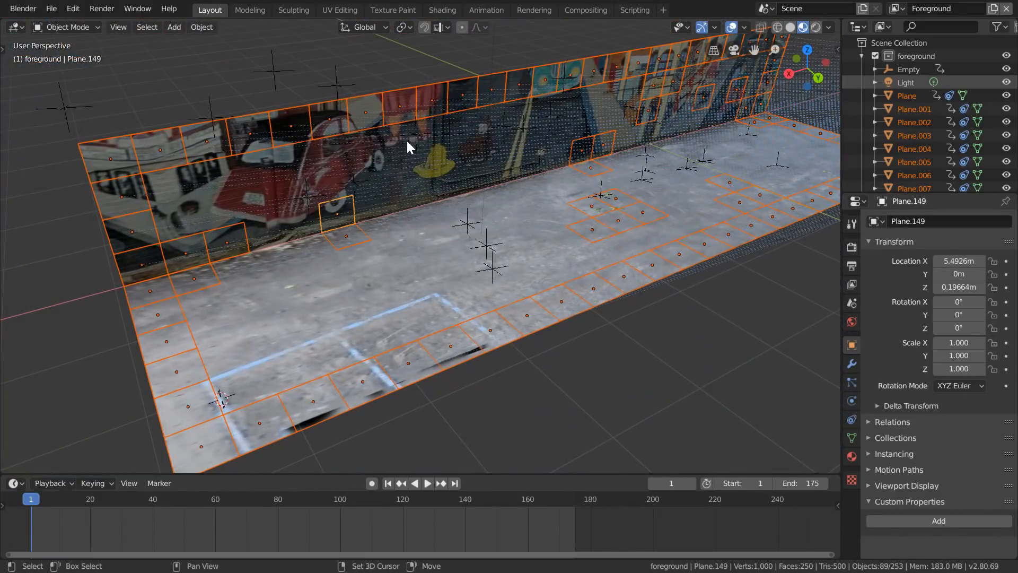
pyautogui.keyDown('shift'); pyautogui.click(513, 119); pyautogui.keyUp('shift')
pyautogui.keyDown('shift'); pyautogui.moveTo(512, 124); pyautogui.dragTo(451, 151, button='middle'); pyautogui.keyUp('shift')
pyautogui.keyDown('shift'); pyautogui.click(420, 228); pyautogui.keyUp('shift')
pyautogui.scroll(-2, 425, 232)
pyautogui.moveTo(503, 232); pyautogui.dragTo(481, 250, button='middle')
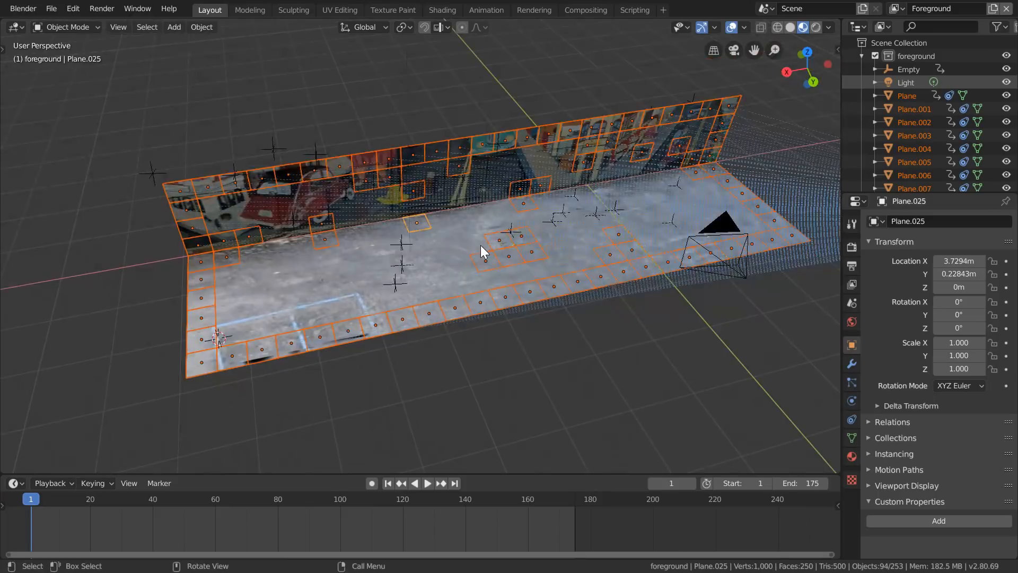
# - Join the selected tiles into one object, delete its Damped Track constraint, and scrub the animation to check it
pyautogui.press('F3')
pyautogui.write('Joi')
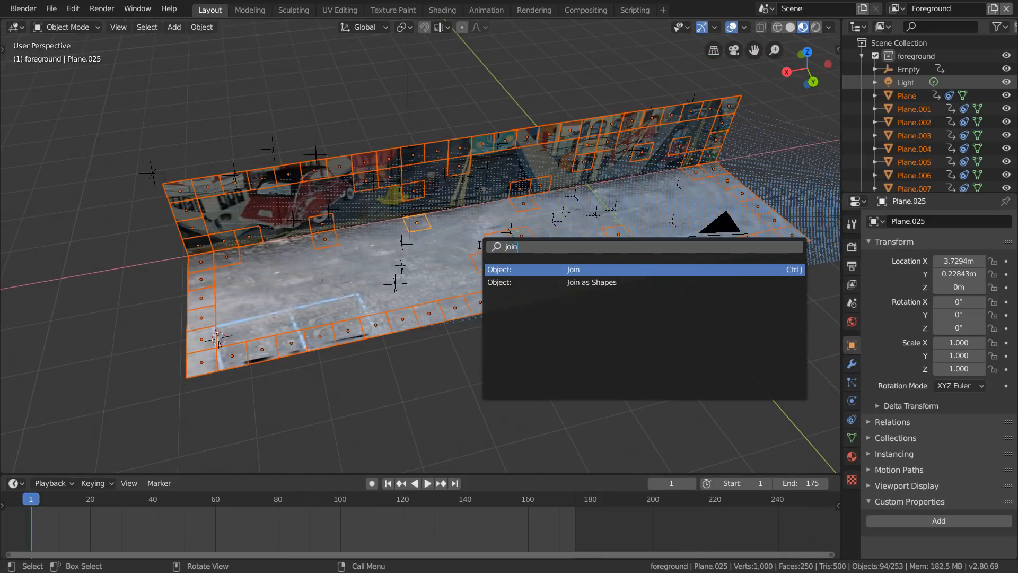
pyautogui.press('Return')
pyautogui.click(852, 419)
pyautogui.click(1007, 244)
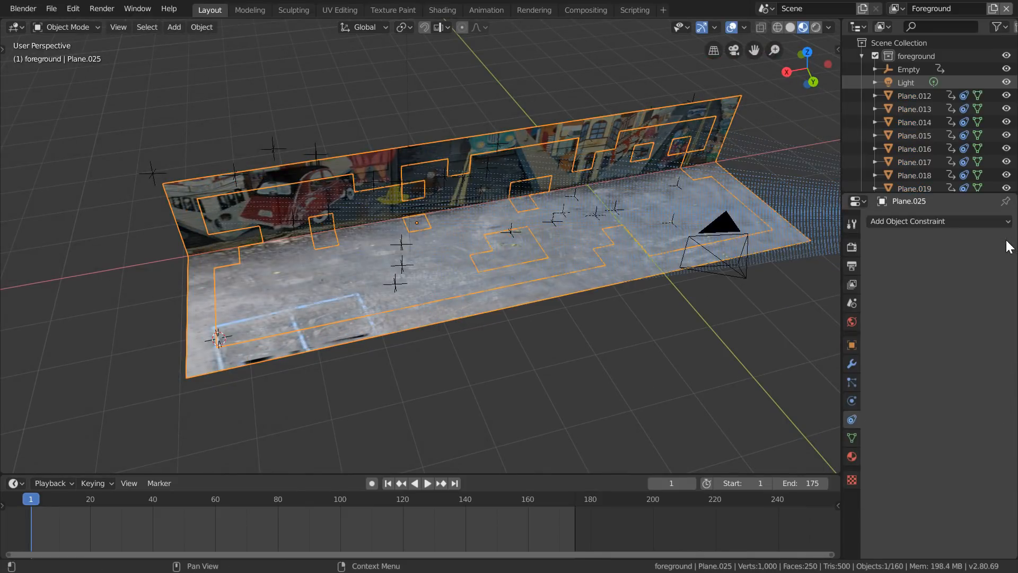
pyautogui.moveTo(43, 496); pyautogui.dragTo(283, 521)
pyautogui.hotkey('shift', 'Left')
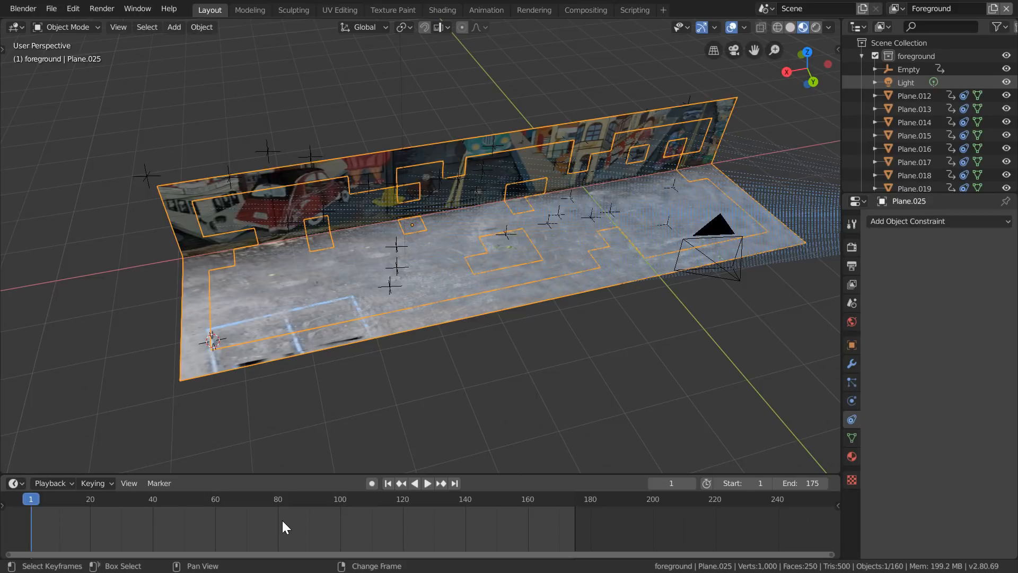
# - Duplicate a floor tile near the end farthest from the car in place and extrude its face downward into a block
pyautogui.keyDown('shift'); pyautogui.moveTo(591, 239); pyautogui.dragTo(271, 253, button='middle'); pyautogui.keyUp('shift')
pyautogui.scroll(3, 437, 269)
pyautogui.scroll(3, 436, 265)
pyautogui.click(447, 246)
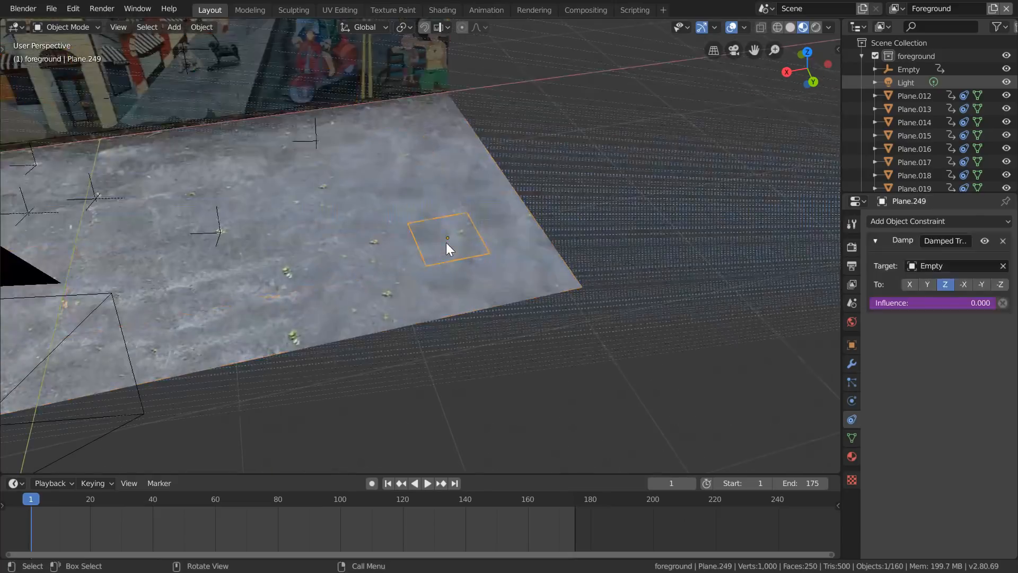
pyautogui.hotkey('shift', 'd')
pyautogui.rightClick(571, 152)
pyautogui.press('Tab')
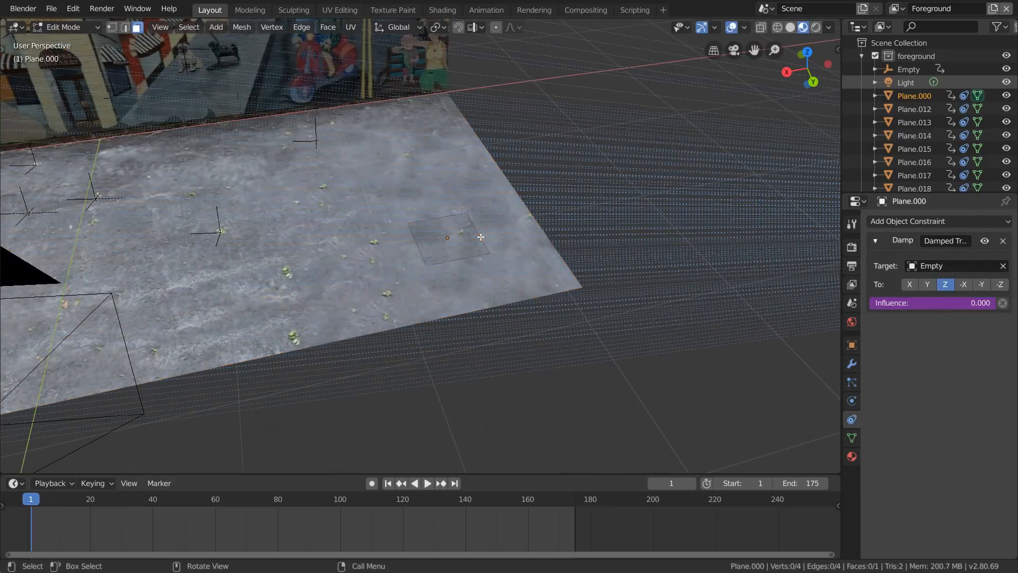
pyautogui.press('e')
pyautogui.click(444, 379)
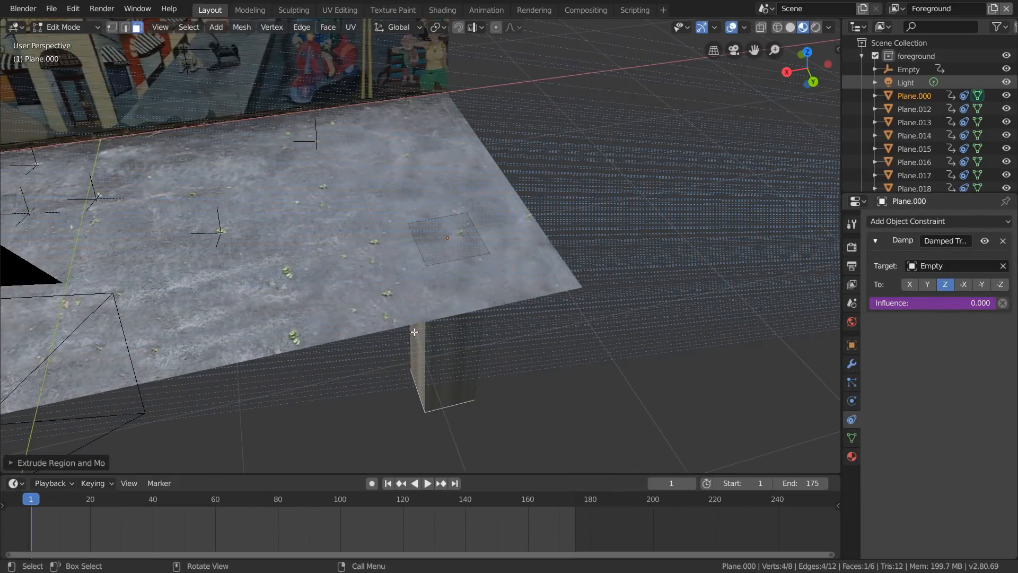
# - Stretch the block along X by moving its end face to the car end of the floor
pyautogui.click(415, 334)
pyautogui.scroll(-6, 413, 318)
pyautogui.keyDown('shift'); pyautogui.moveTo(397, 278); pyautogui.dragTo(545, 228, button='middle'); pyautogui.keyUp('shift')
pyautogui.press('g')
pyautogui.press('x')
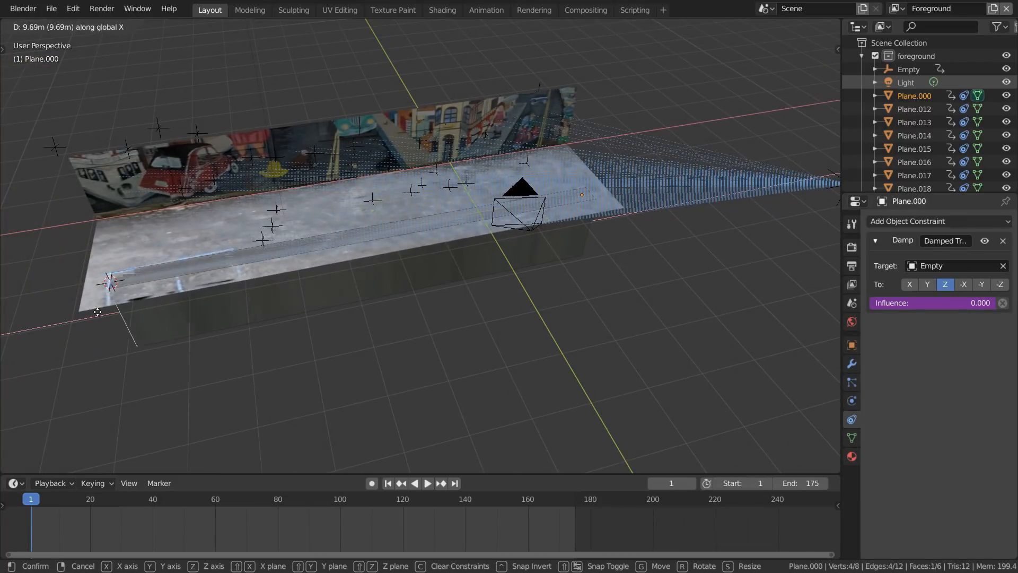
pyautogui.click(86, 313)
# - Move the block's wall-side face along Y to meet the base of the wall
pyautogui.moveTo(86, 313); pyautogui.dragTo(355, 245, button='middle')
pyautogui.click(208, 259)
pyautogui.moveTo(208, 260); pyautogui.dragTo(378, 228, button='middle')
pyautogui.press('g')
pyautogui.press('y')
pyautogui.click(293, 227)
# - Extrude the block's wall-side face behind the wall, then extrude that section's upper face up to the wall's height
pyautogui.press('e')
pyautogui.click(286, 223)
pyautogui.click(290, 207)
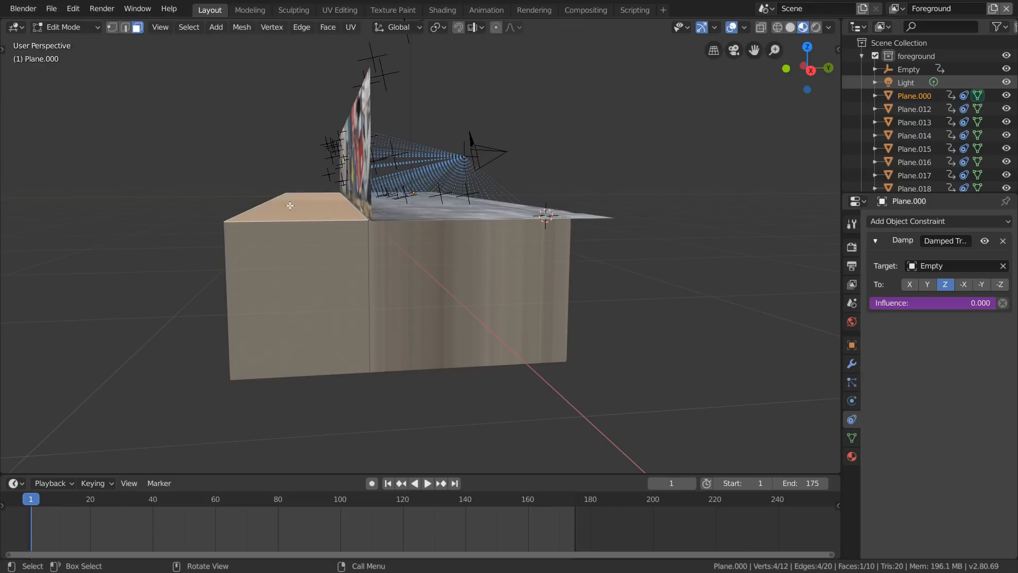
pyautogui.press('e')
pyautogui.click(288, 121)
pyautogui.moveTo(308, 112); pyautogui.dragTo(275, 139, button='middle')
# - Delete the two block faces that overlap the painted wall and the floor
pyautogui.click(401, 139)
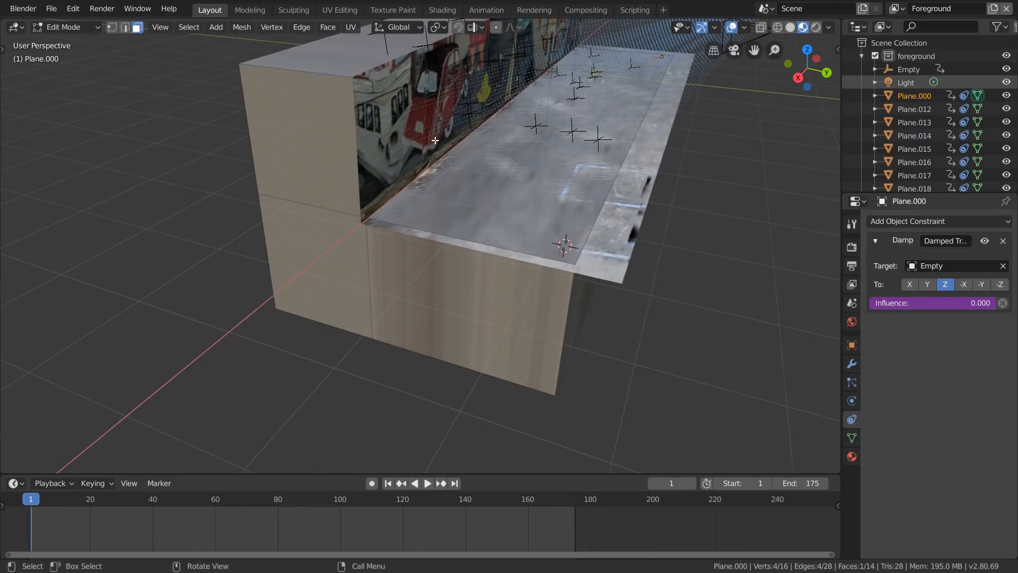
pyautogui.click(467, 183)
pyautogui.keyDown('shift'); pyautogui.click(403, 126); pyautogui.keyUp('shift')
pyautogui.keyDown('shift'); pyautogui.moveTo(445, 127); pyautogui.dragTo(402, 204, button='middle'); pyautogui.keyUp('shift')
pyautogui.press('x')
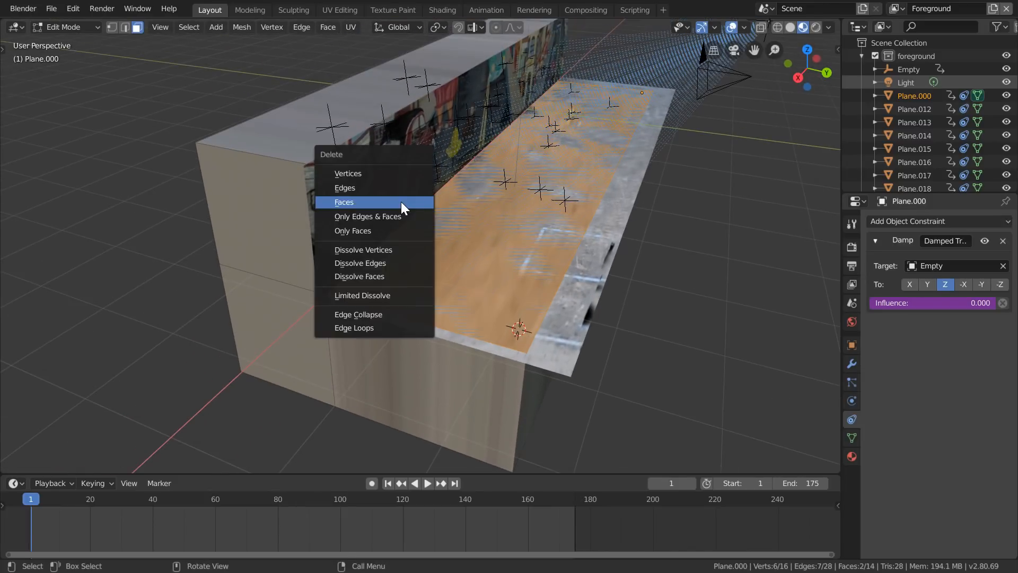
pyautogui.click(402, 202)
# - Leave Edit Mode, remove the block's Damped Track constraint, and switch to the Shading workspace
pyautogui.scroll(-2, 392, 197)
pyautogui.press('Tab')
pyautogui.moveTo(337, 210); pyautogui.dragTo(478, 234, button='middle')
pyautogui.click(1003, 241)
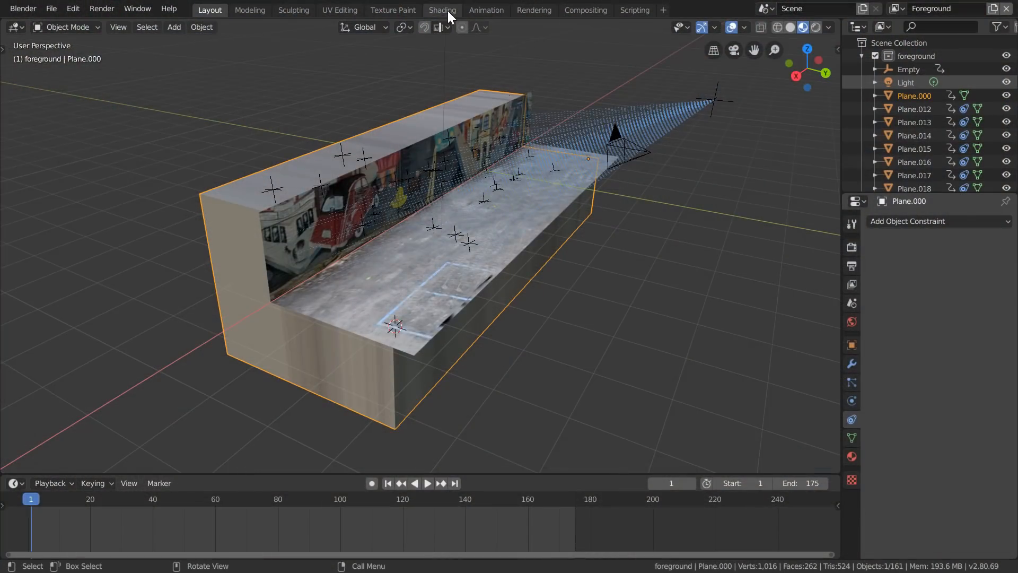
pyautogui.click(442, 10)
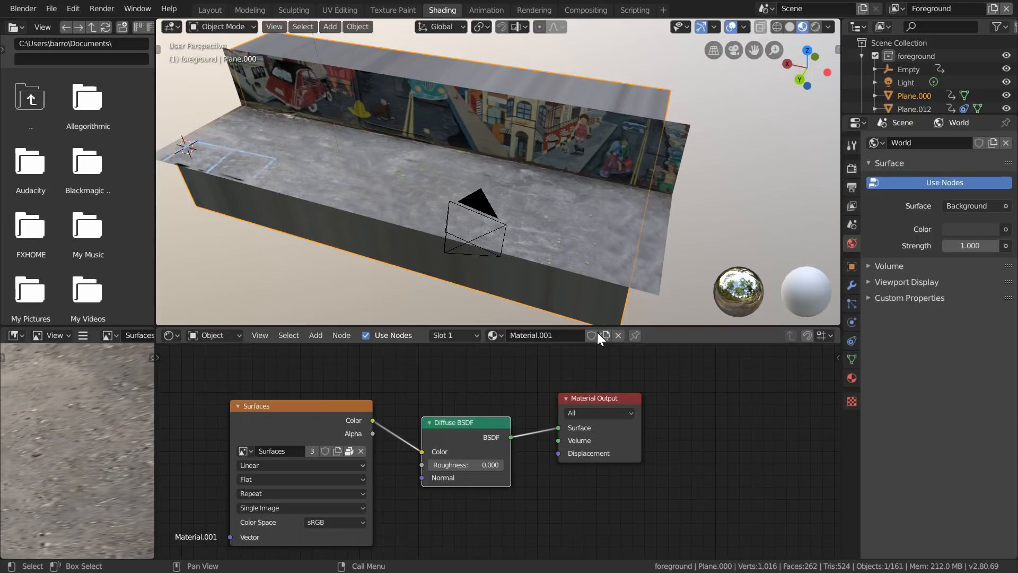
# - Delete the image texture and Diffuse BSDF nodes from the block's material, then return to the Layout workspace
pyautogui.moveTo(450, 406); pyautogui.dragTo(342, 458)
pyautogui.press('x')
pyautogui.moveTo(625, 419); pyautogui.dragTo(633, 436)
pyautogui.click(210, 10)
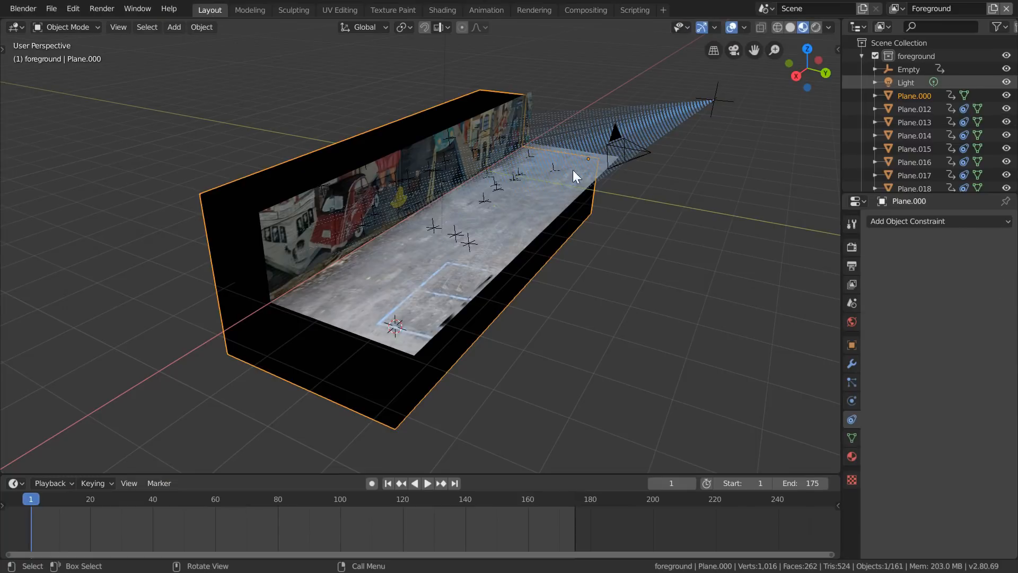
# - Play and scrub the animation through the camera view, stopping at frame 99
pyautogui.click(731, 51)
pyautogui.press('space')
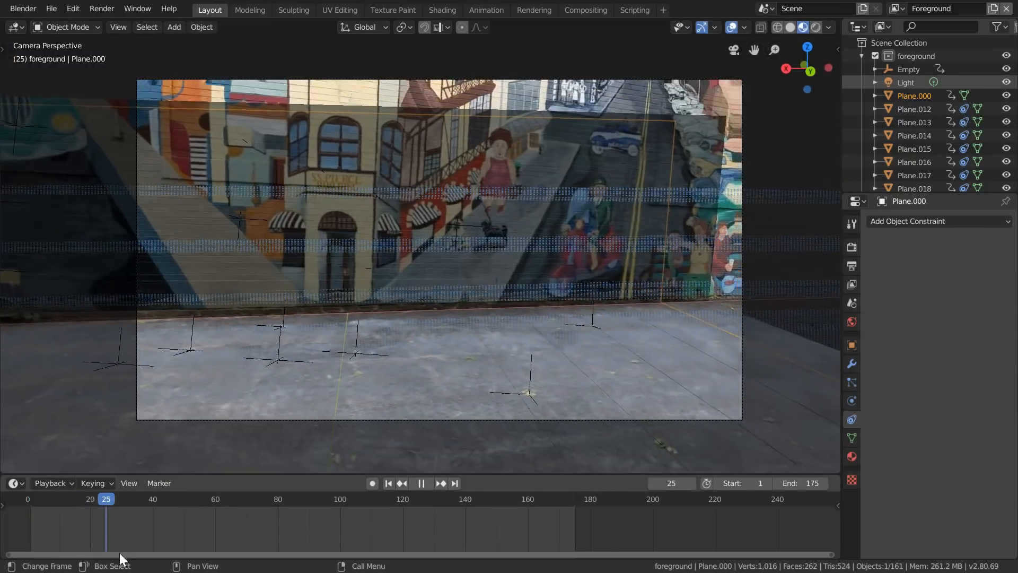
pyautogui.moveTo(215, 526); pyautogui.dragTo(339, 496)
pyautogui.press('space')
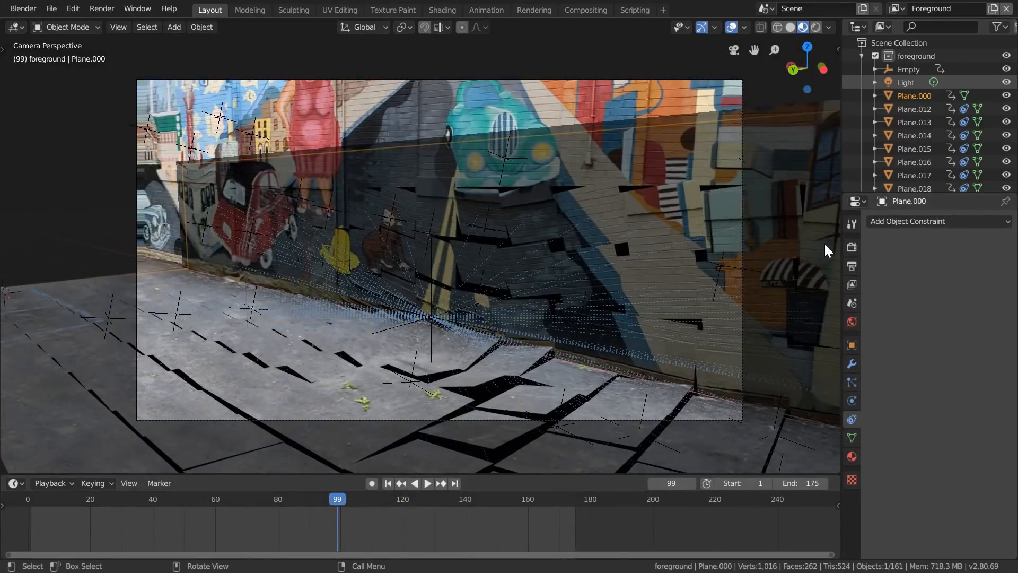
# - Set the render engine to Cycles with GPU Compute as the device
pyautogui.click(852, 247)
pyautogui.click(957, 220)
pyautogui.click(953, 263)
pyautogui.click(966, 253)
pyautogui.click(950, 282)
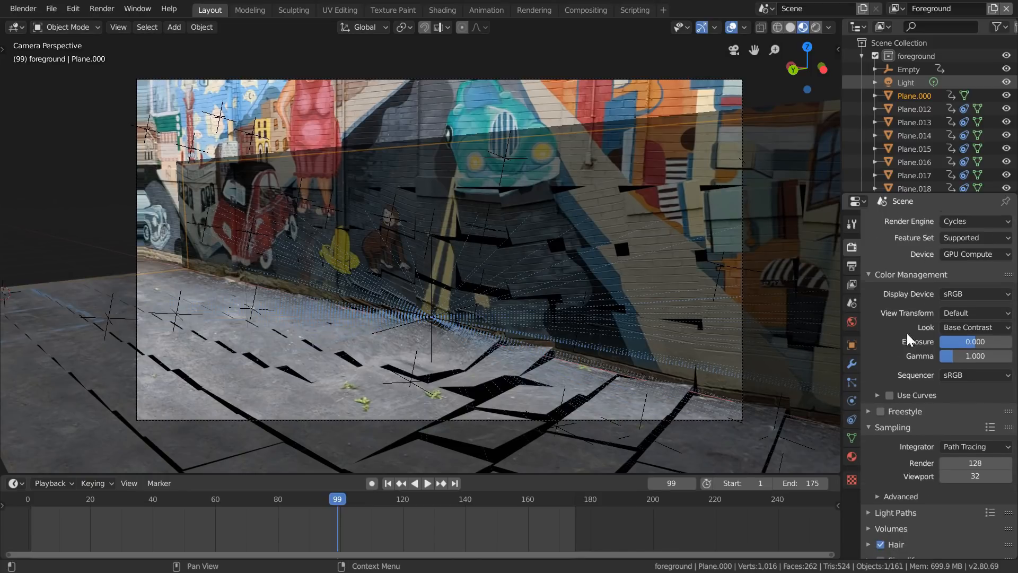
# - Set the render samples to 32, turn off Hair and Motion Blur, and expand the Film settings
pyautogui.scroll(-2, 911, 326)
pyautogui.click(965, 421)
pyautogui.write('32')
pyautogui.press('Return')
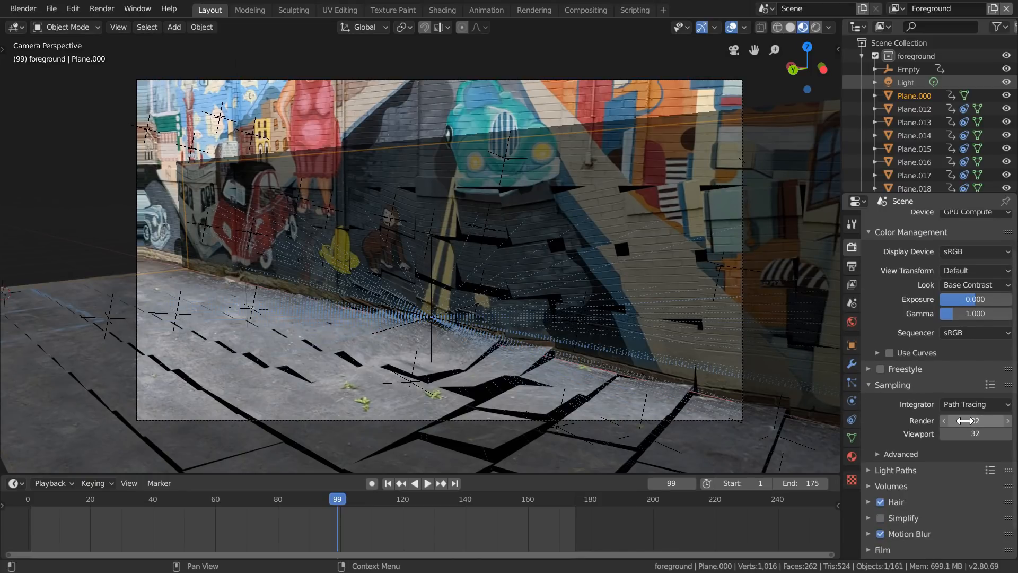
pyautogui.scroll(-1, 936, 417)
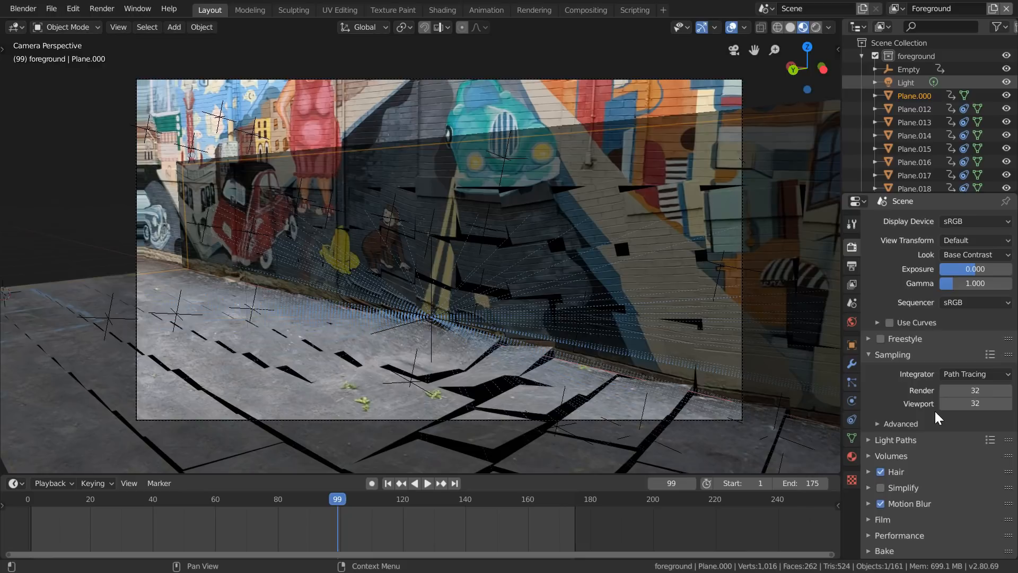
pyautogui.click(881, 503)
pyautogui.click(883, 519)
pyautogui.scroll(-5, 883, 517)
pyautogui.scroll(2, 487, 282)
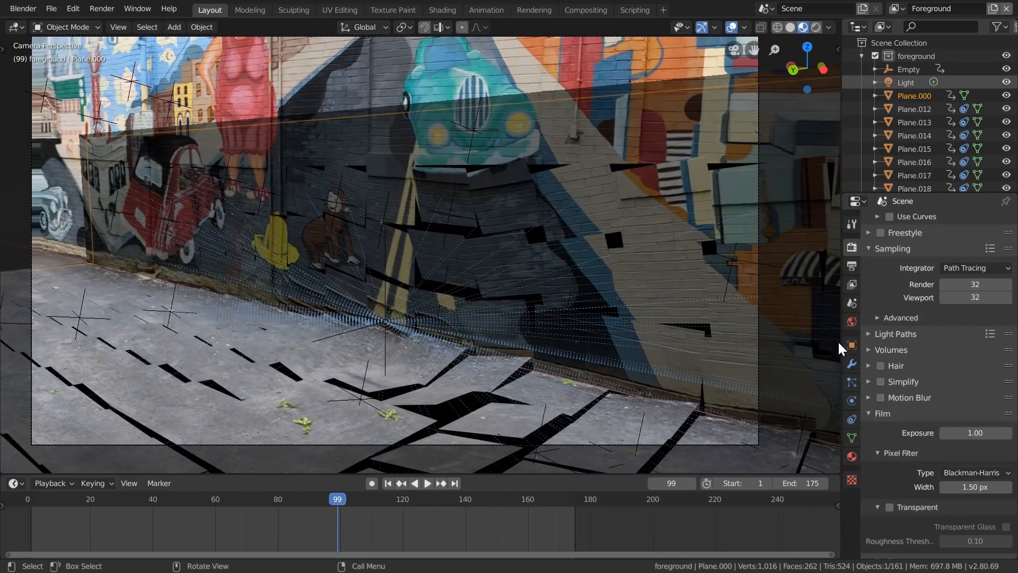
# - Switch the viewport to rendered shading, move the light out in front of the painted wall, and return to the camera view
pyautogui.click(816, 27)
pyautogui.moveTo(494, 241); pyautogui.dragTo(442, 190, button='middle')
pyautogui.scroll(-5, 442, 189)
pyautogui.click(380, 112)
pyautogui.moveTo(381, 120); pyautogui.dragTo(712, 130, button='middle')
pyautogui.press('g')
pyautogui.press('x')
pyautogui.click(428, 166)
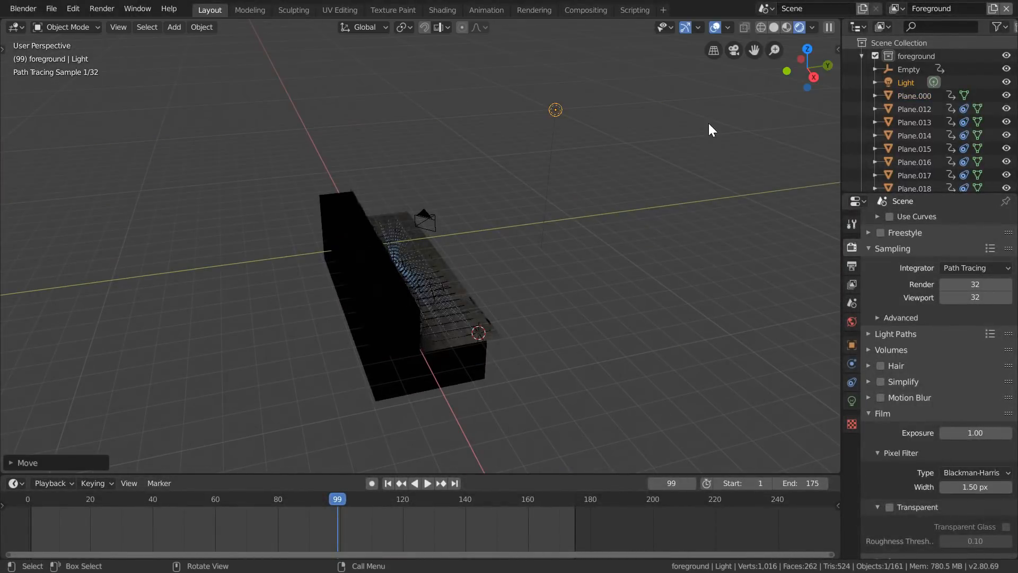
pyautogui.click(734, 51)
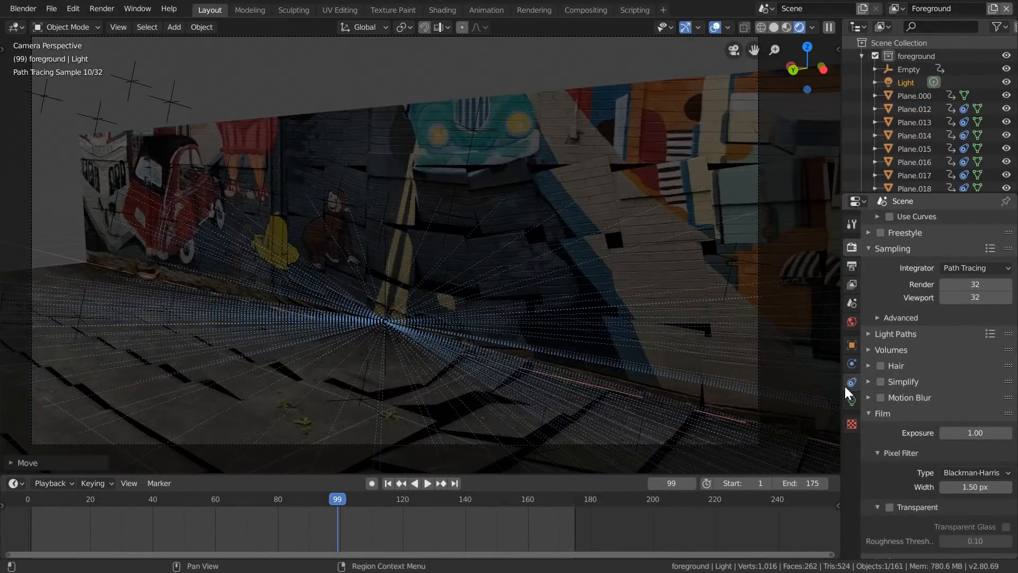
# - Enable nodes on the light with an emission strength of 203, and make the render film transparent
pyautogui.click(852, 399)
pyautogui.click(935, 424)
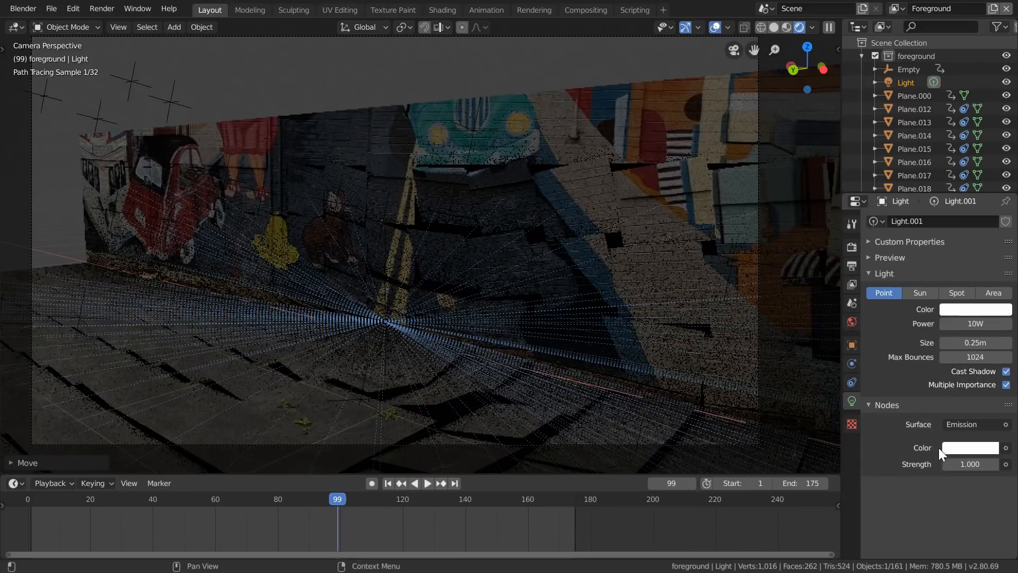
pyautogui.moveTo(970, 464)
pyautogui.mouseDown()
pyautogui.moveTo(1011, 464)
pyautogui.moveTo(951, 463)
pyautogui.mouseUp()
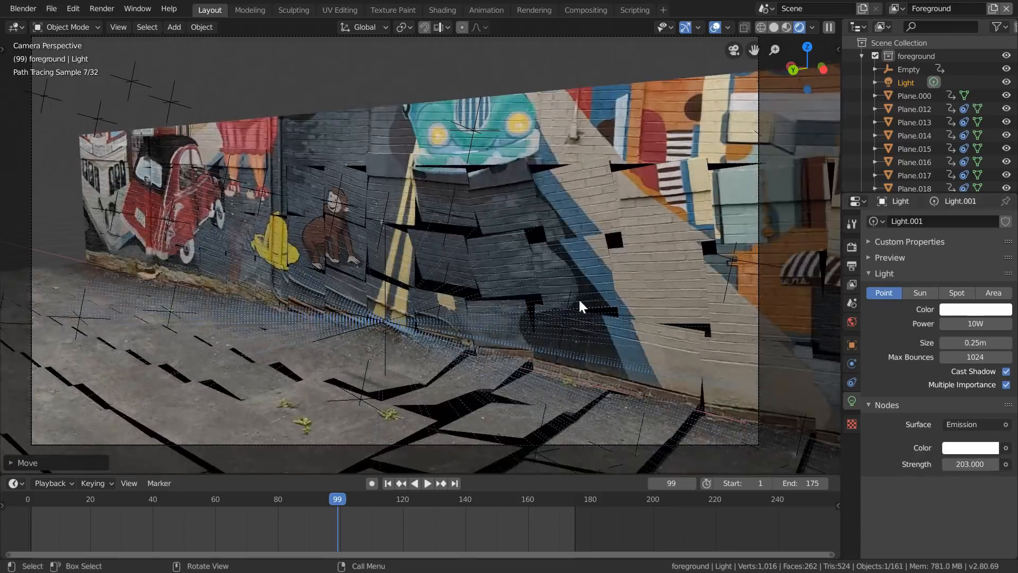
pyautogui.click(856, 245)
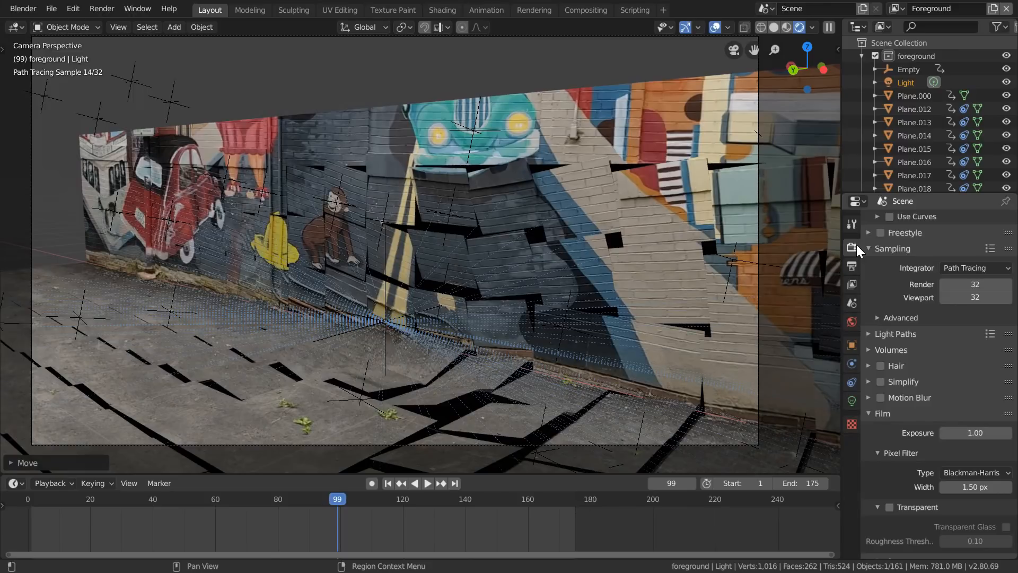
pyautogui.click(890, 508)
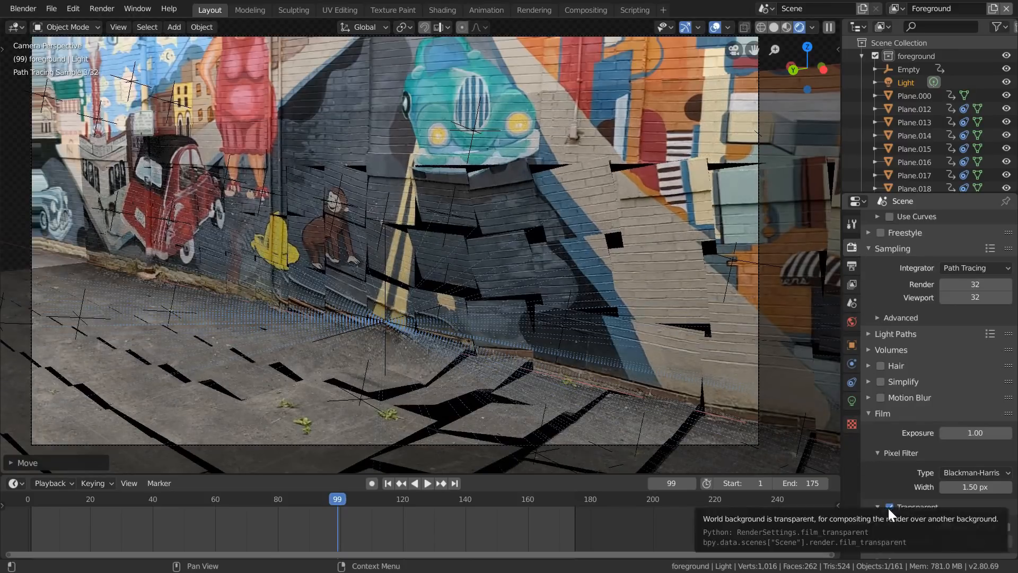
# - Set the light's emission strength to 400, judging the brightness on frames 1 and 175 with the viewport overlays hidden
pyautogui.click(852, 398)
pyautogui.moveTo(978, 468); pyautogui.dragTo(991, 468)
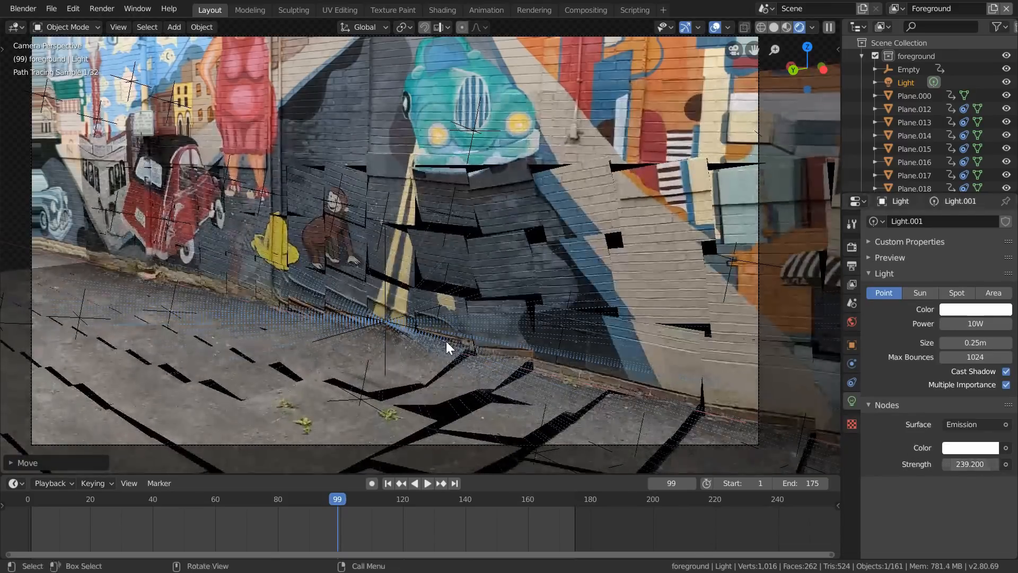
pyautogui.hotkey('shift', 'Left')
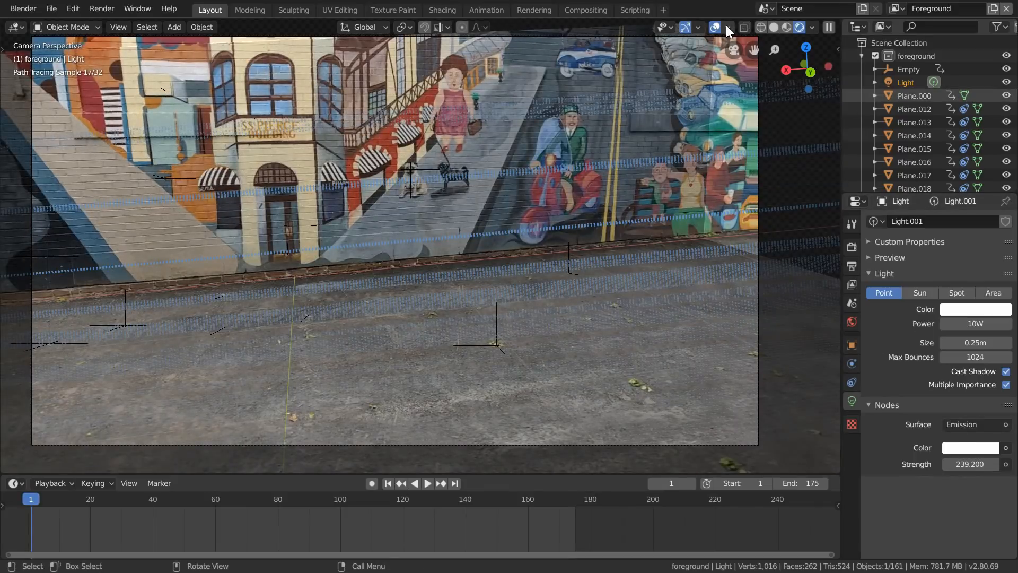
pyautogui.hotkey('shift', 'alt', 'z')
pyautogui.moveTo(964, 467); pyautogui.dragTo(1010, 467)
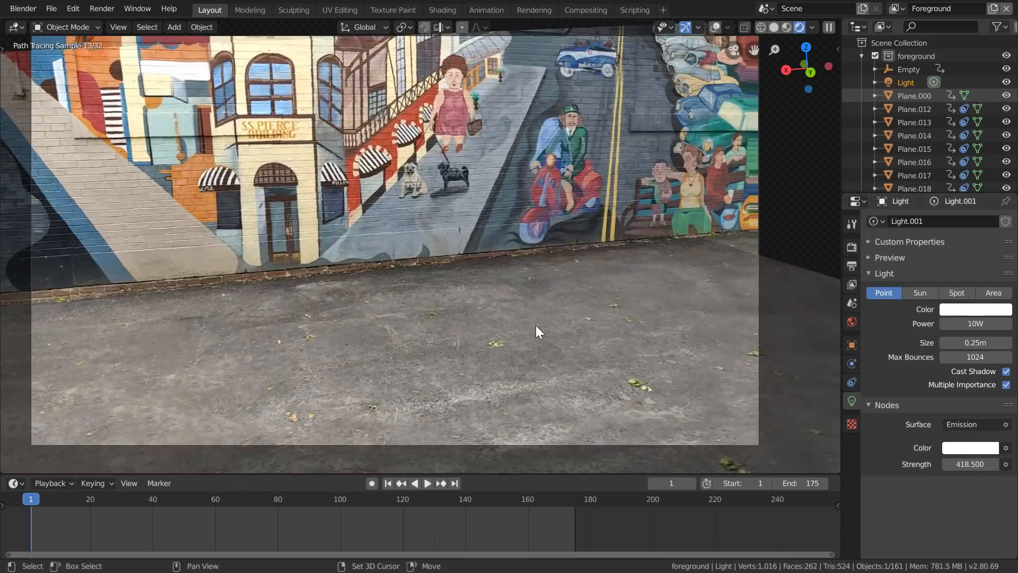
pyautogui.hotkey('shift', 'Right')
pyautogui.click(960, 464)
pyautogui.write('400')
pyautogui.press('Return')
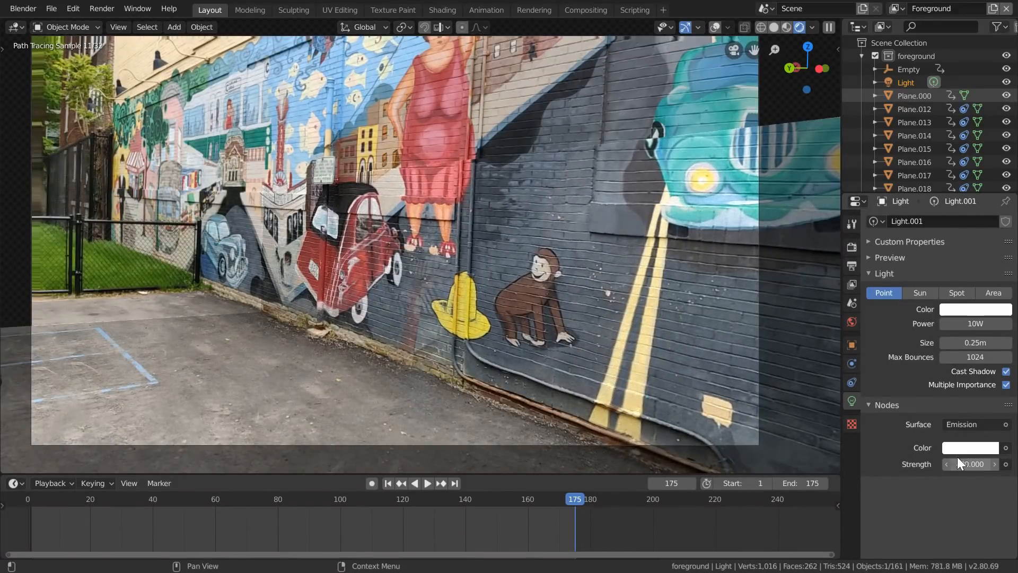
# - Show the viewport overlays again, select the camera, and disable its background images
pyautogui.click(714, 26)
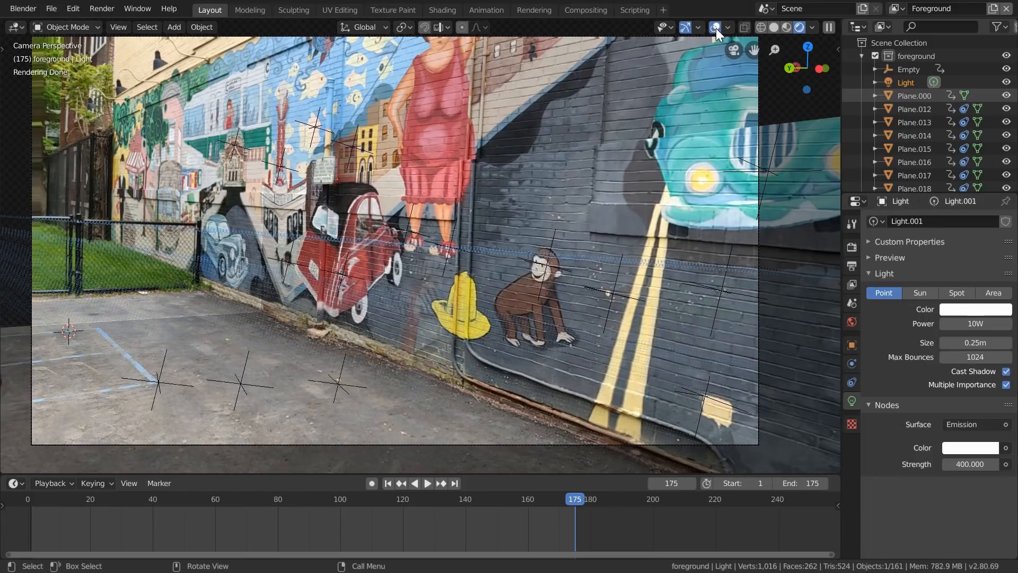
pyautogui.click(759, 94)
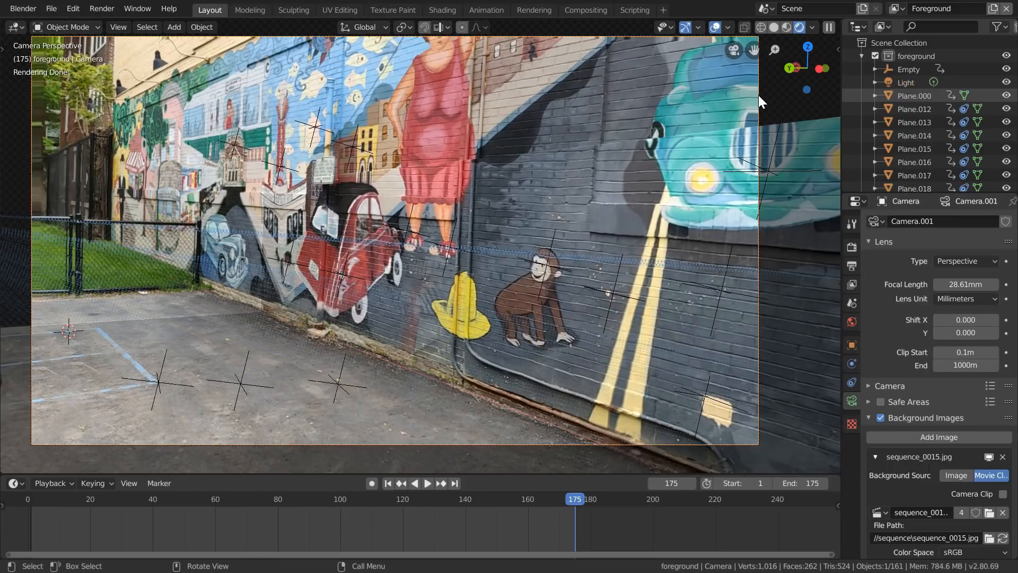
pyautogui.click(883, 415)
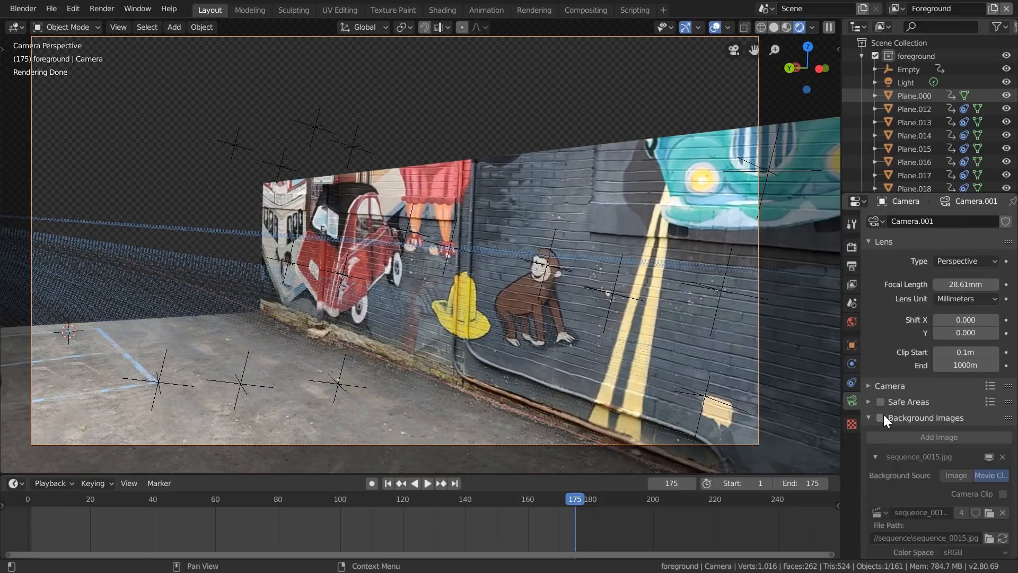
# - Add a Render Layers node below the Movie Clip node in the Compositing workspace
pyautogui.click(591, 13)
pyautogui.scroll(2, 177, 268)
pyautogui.moveTo(177, 268); pyautogui.dragTo(287, 266, button='middle')
pyautogui.hotkey('shift', 'a')
pyautogui.click(286, 262)
pyautogui.write('rende')
pyautogui.press('Return')
pyautogui.click(243, 233)
# - Add an Alpha Over node with the undistorted clip as its first image and the Render Layers image as its second
pyautogui.moveTo(564, 222); pyautogui.dragTo(425, 213, button='middle')
pyautogui.hotkey('shift', 'a')
pyautogui.click(410, 227)
pyautogui.write('alp')
pyautogui.press('Return')
pyautogui.click(411, 228)
pyautogui.moveTo(411, 287); pyautogui.dragTo(283, 83)
pyautogui.moveTo(213, 239); pyautogui.dragTo(414, 303)
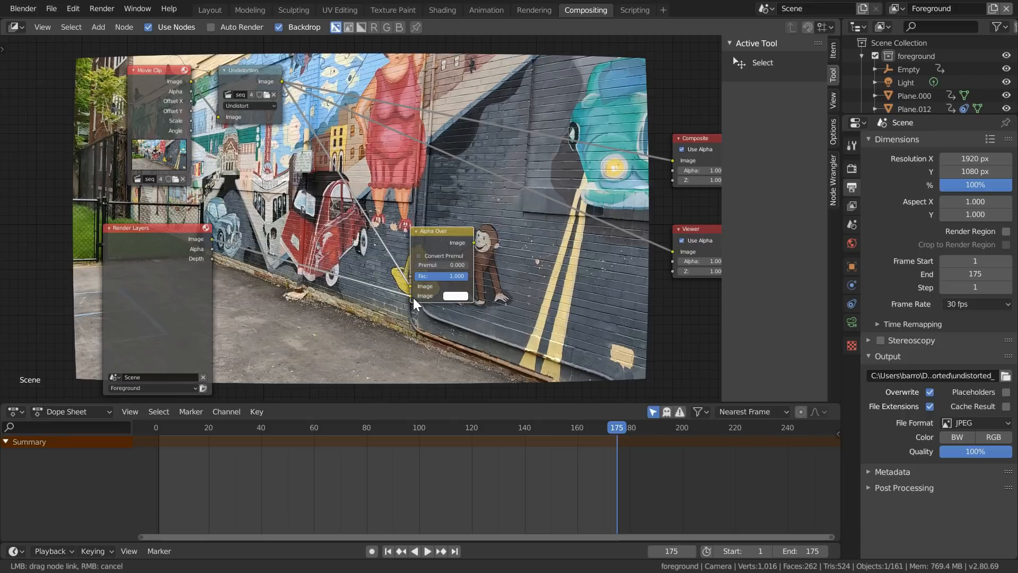
pyautogui.moveTo(414, 299); pyautogui.dragTo(413, 297)
# - Duplicate the Undistortion node, place the copy after the Alpha Over node, and set it to Distort
pyautogui.moveTo(352, 122); pyautogui.dragTo(188, 110, button='middle')
pyautogui.click(68, 63)
pyautogui.hotkey('shift', 'd')
pyautogui.click(356, 236)
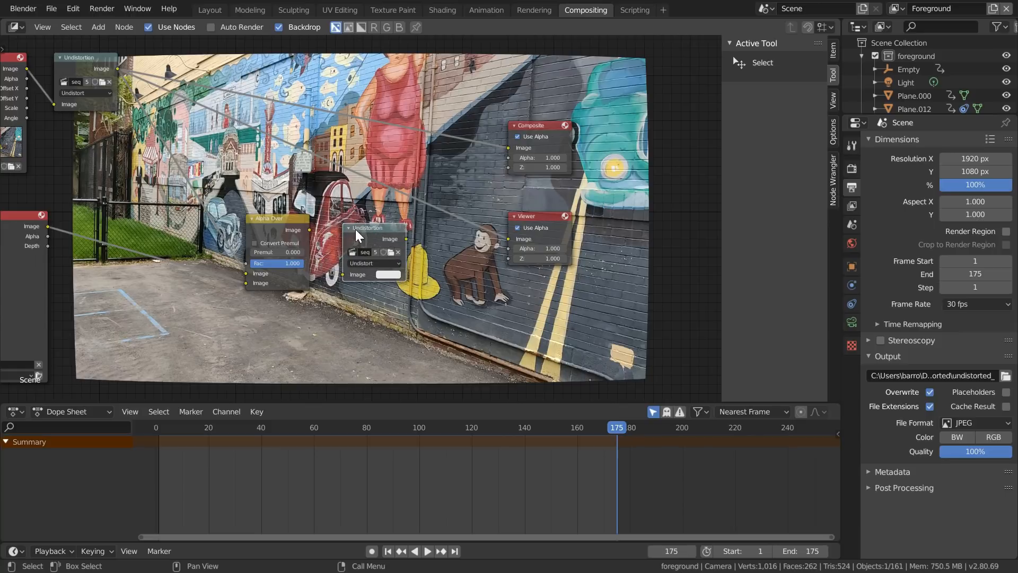
pyautogui.click(364, 265)
pyautogui.click(366, 287)
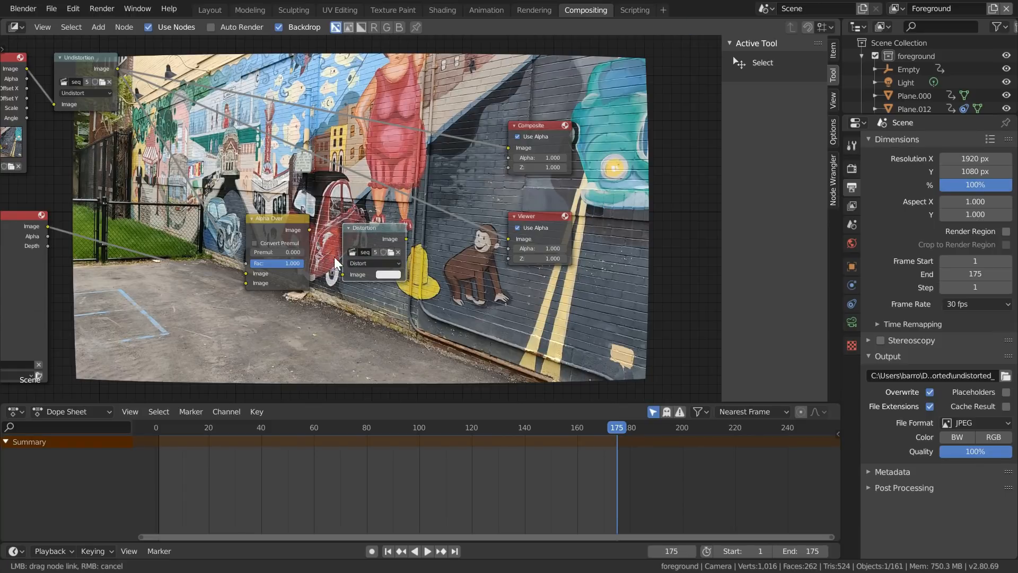
# - Connect the Alpha Over output through the Distortion node to both the Viewer and Composite nodes
pyautogui.moveTo(349, 279); pyautogui.dragTo(349, 280)
pyautogui.keyDown('ctrl'); pyautogui.keyDown('shift'); pyautogui.click(412, 240); pyautogui.keyUp('shift'); pyautogui.keyUp('ctrl')
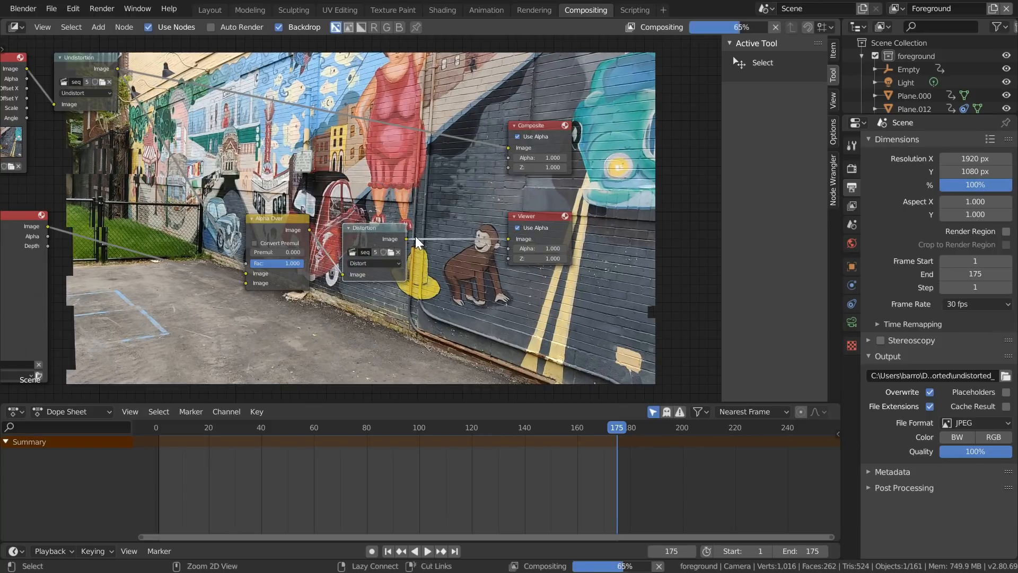
pyautogui.moveTo(408, 239); pyautogui.dragTo(511, 149)
# - Move the timeline to frame 108 in the Layout workspace, then render that frame from the Compositing workspace
pyautogui.click(209, 11)
pyautogui.moveTo(456, 500); pyautogui.dragTo(366, 529)
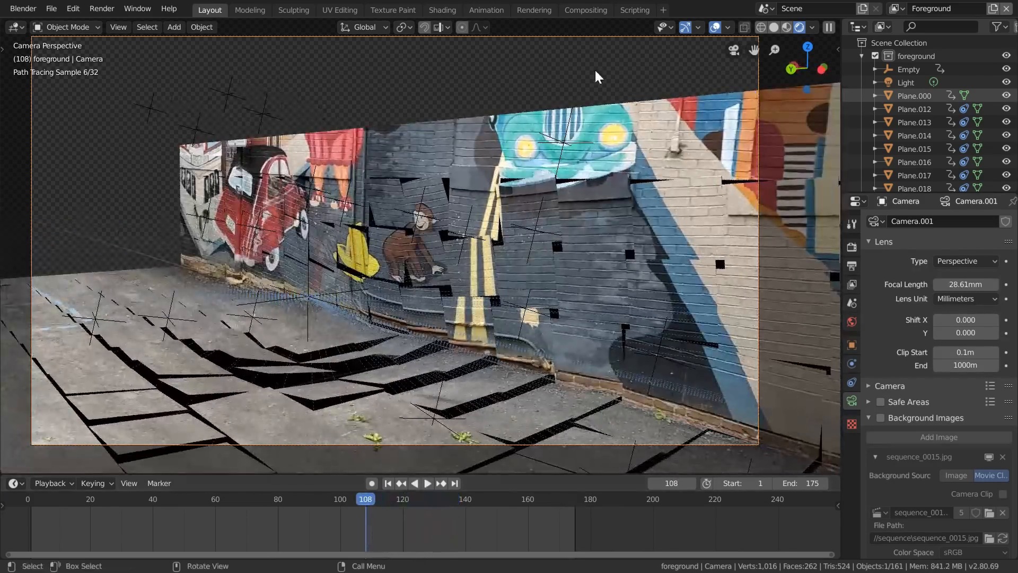
pyautogui.click(586, 10)
pyautogui.press('F12')
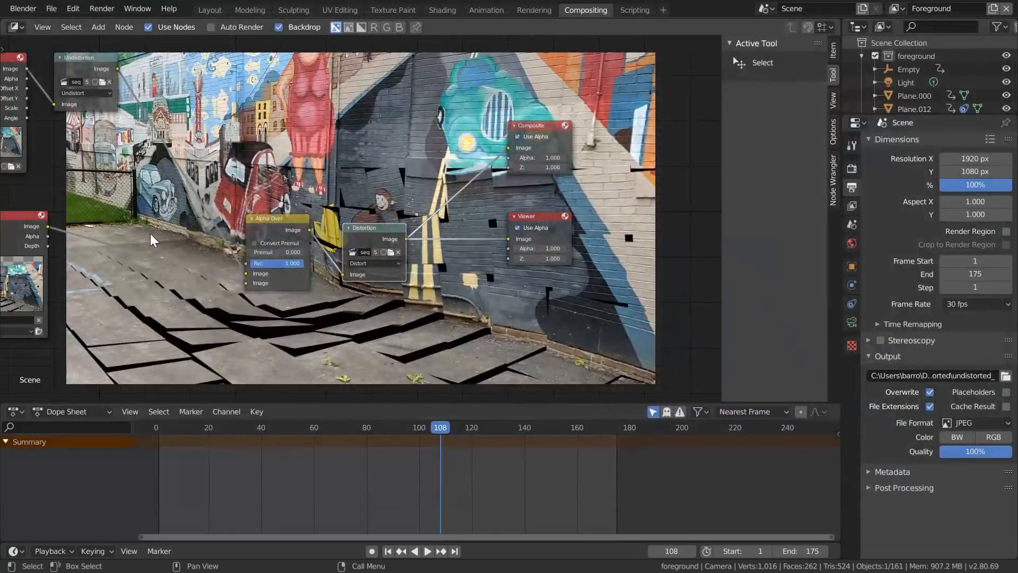
# - Connect the Render Layers alpha to the Alpha Over factor and move the Render Layers node lower
pyautogui.moveTo(166, 223); pyautogui.dragTo(239, 199, button='middle')
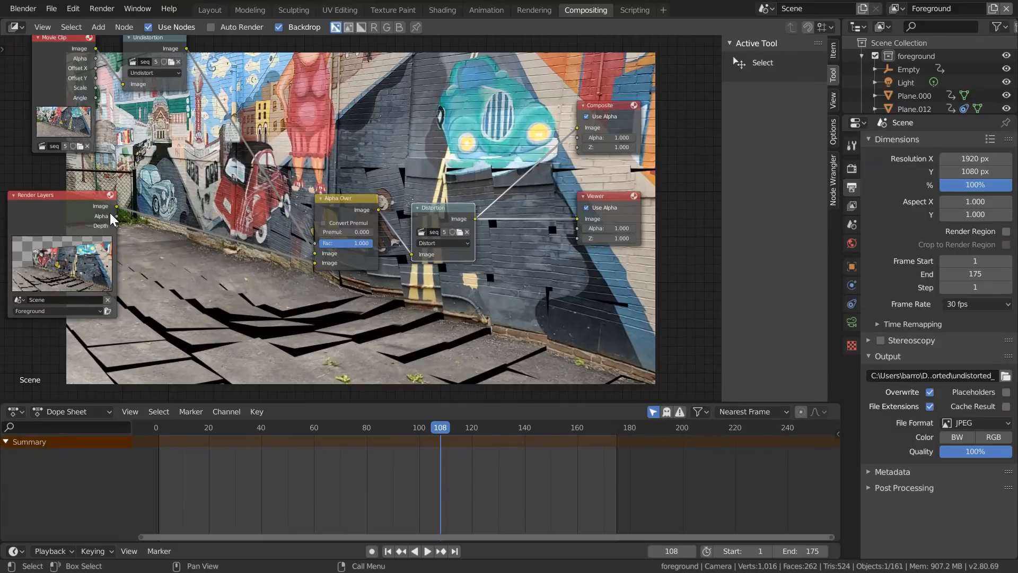
pyautogui.moveTo(116, 216); pyautogui.dragTo(312, 243)
pyautogui.moveTo(70, 198); pyautogui.dragTo(48, 241)
# - Insert a Dilate/Erode node between the Render Layers alpha and the Alpha Over factor, and preview its mask in the Viewer
pyautogui.hotkey('shift', 'a')
pyautogui.write('sdilate')
pyautogui.press('Return')
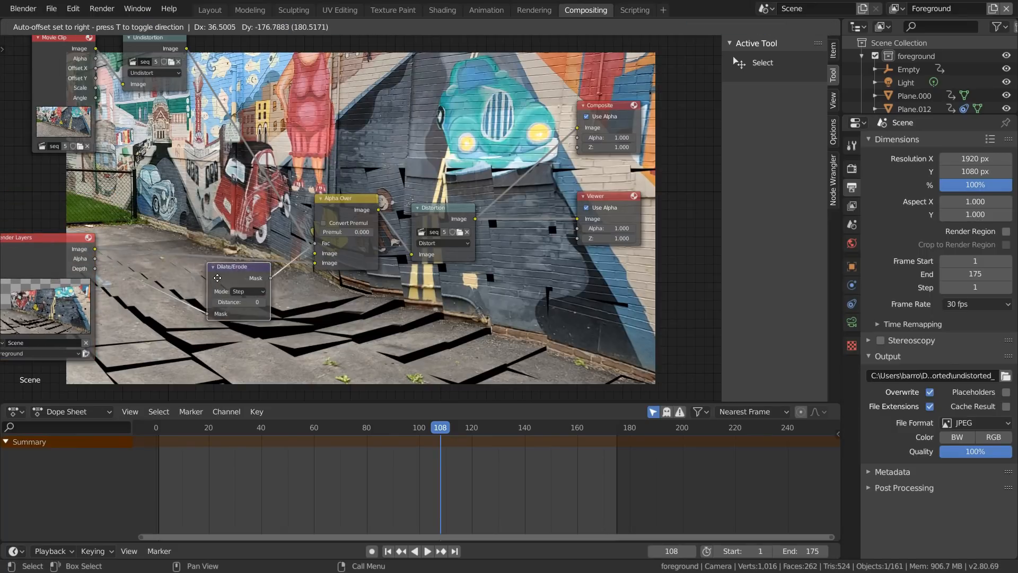
pyautogui.click(220, 310)
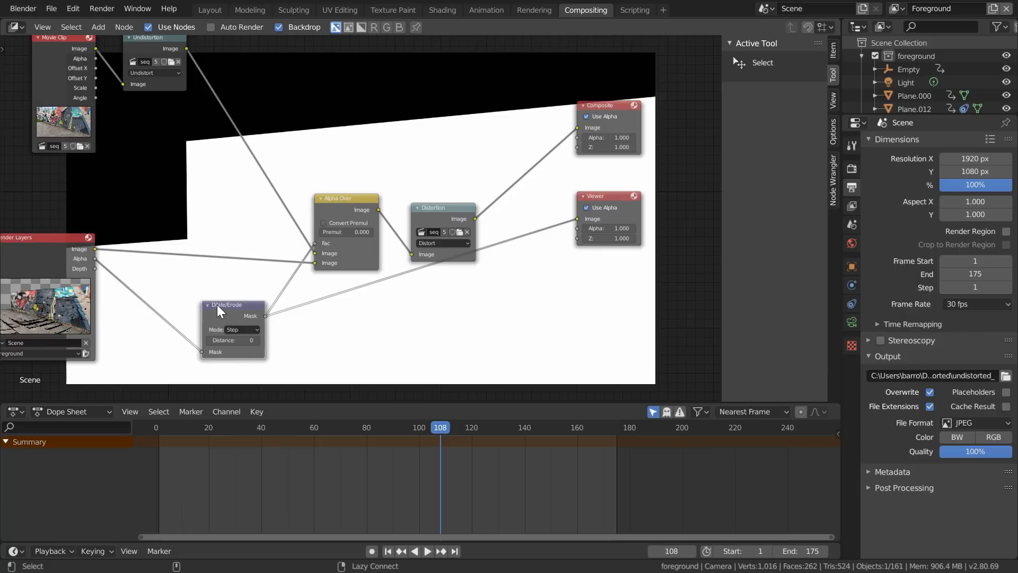
# - Set the Dilate/Erode node to Feather mode with a distance of -50
pyautogui.click(239, 329)
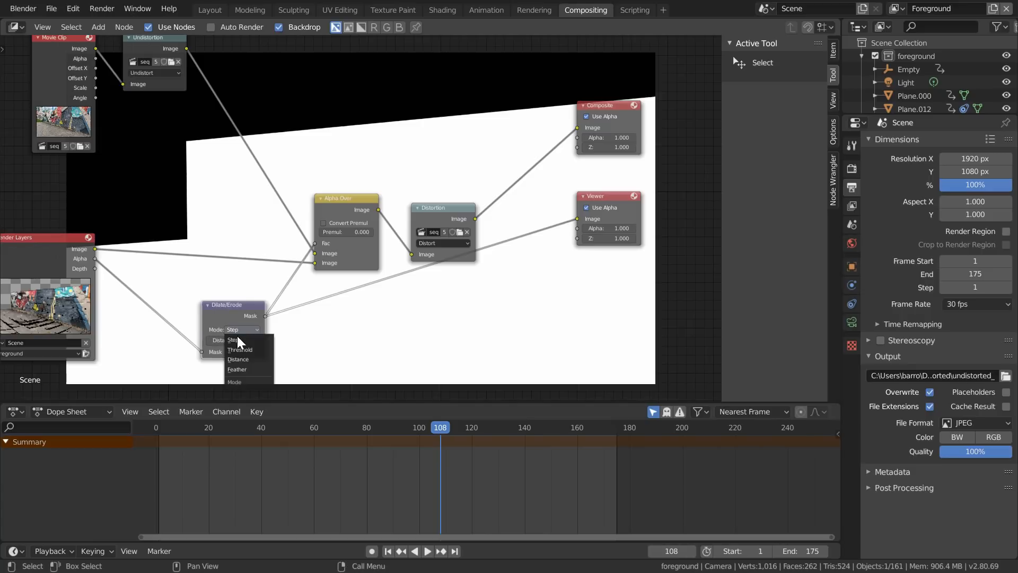
pyautogui.click(243, 372)
pyautogui.moveTo(244, 355); pyautogui.dragTo(286, 291, button='middle')
pyautogui.scroll(3, 277, 295)
pyautogui.moveTo(277, 292); pyautogui.dragTo(216, 293)
pyautogui.press('Return')
# - Preview the Distortion node's composited output in the Viewer
pyautogui.keyDown('ctrl'); pyautogui.keyDown('shift'); pyautogui.click(517, 127); pyautogui.keyUp('shift'); pyautogui.keyUp('ctrl')
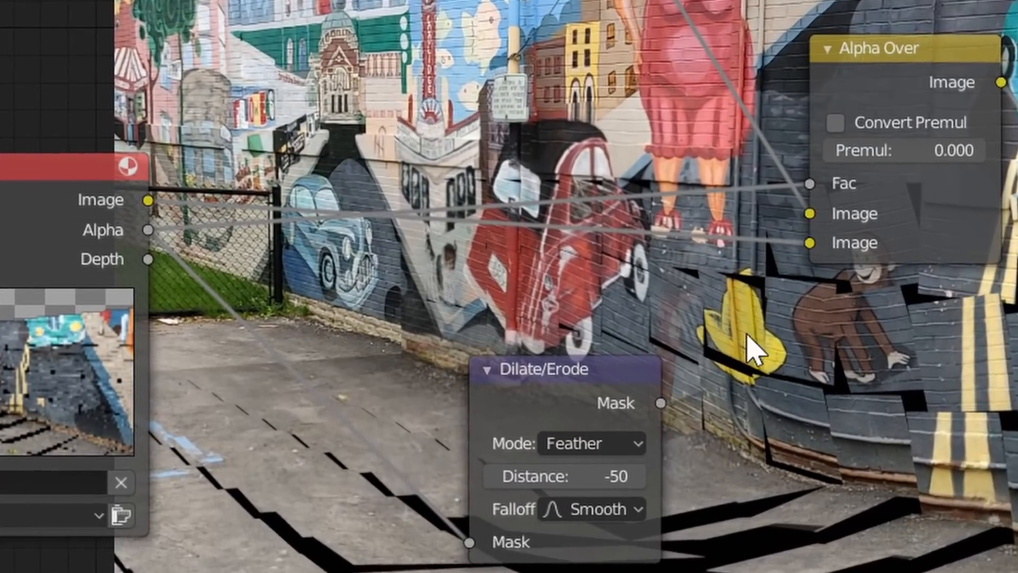
pyautogui.moveTo(660, 403); pyautogui.dragTo(810, 183)
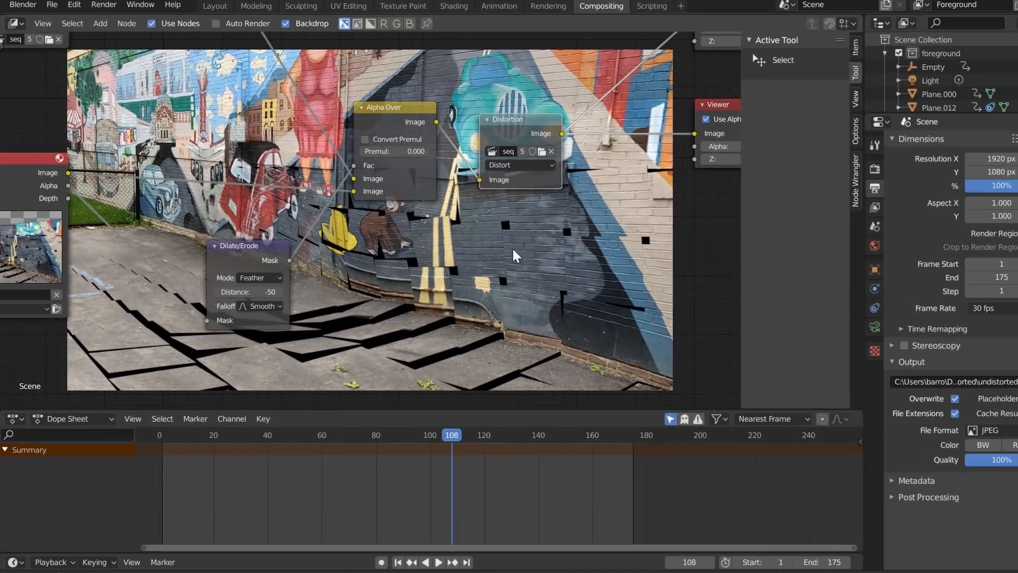
pyautogui.press('v')
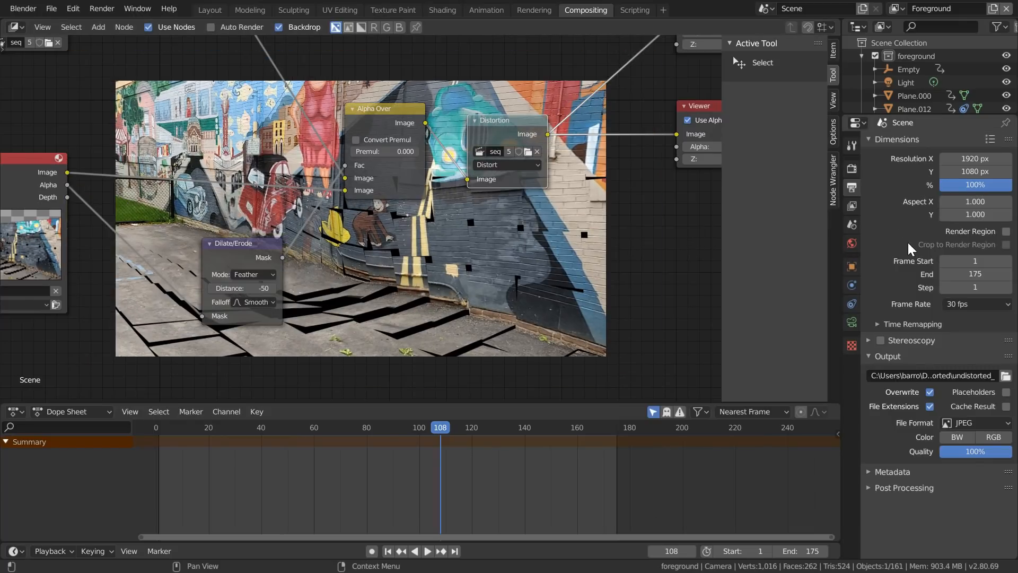
# - Set the render output to render_ inside a new Desktop folder named render, and render the animation
pyautogui.click(1006, 376)
pyautogui.click(40, 95)
pyautogui.write('istorted_')
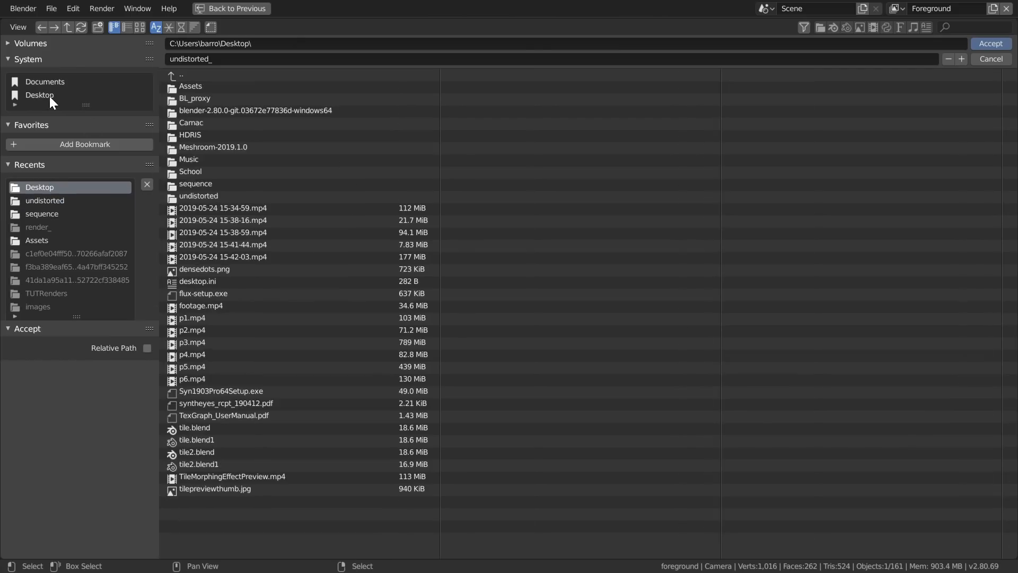
pyautogui.write('render')
pyautogui.press('Return')
pyautogui.click(205, 171)
pyautogui.click(227, 64)
pyautogui.write('render_')
pyautogui.press('Return')
pyautogui.press('Return')
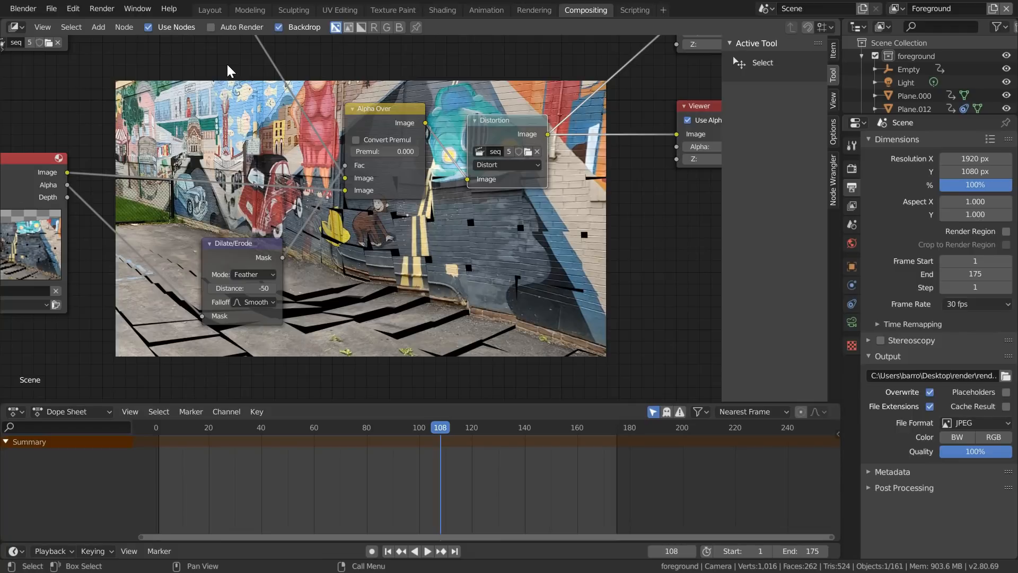
pyautogui.hotkey('ctrl', 'F12')
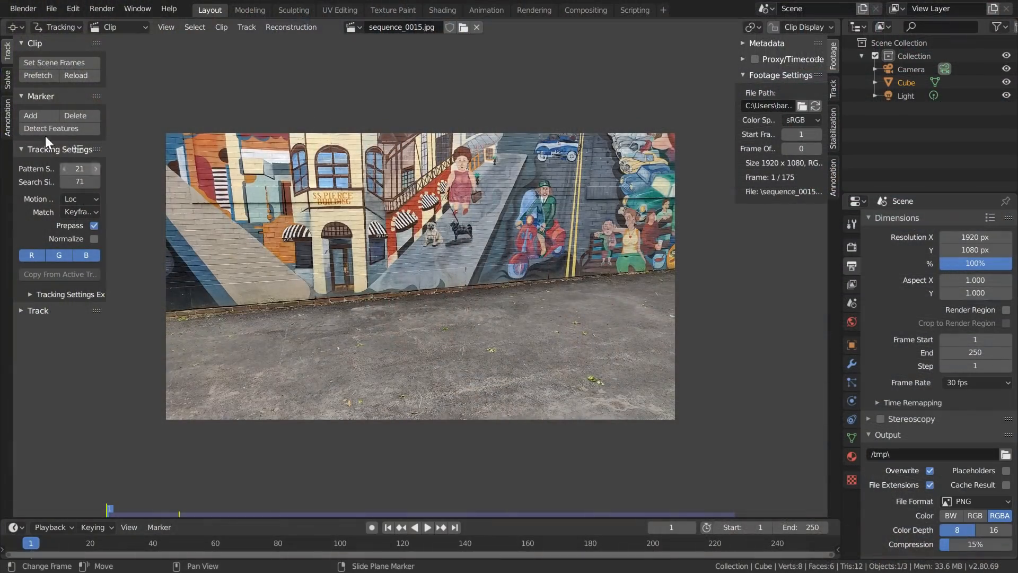
# - Set the tracking defaults to the Perspective motion model with Normalize enabled and a correlation of 0.900
pyautogui.scroll(1, 189, 168)
pyautogui.click(79, 199)
pyautogui.click(79, 213)
pyautogui.click(94, 240)
pyautogui.click(60, 295)
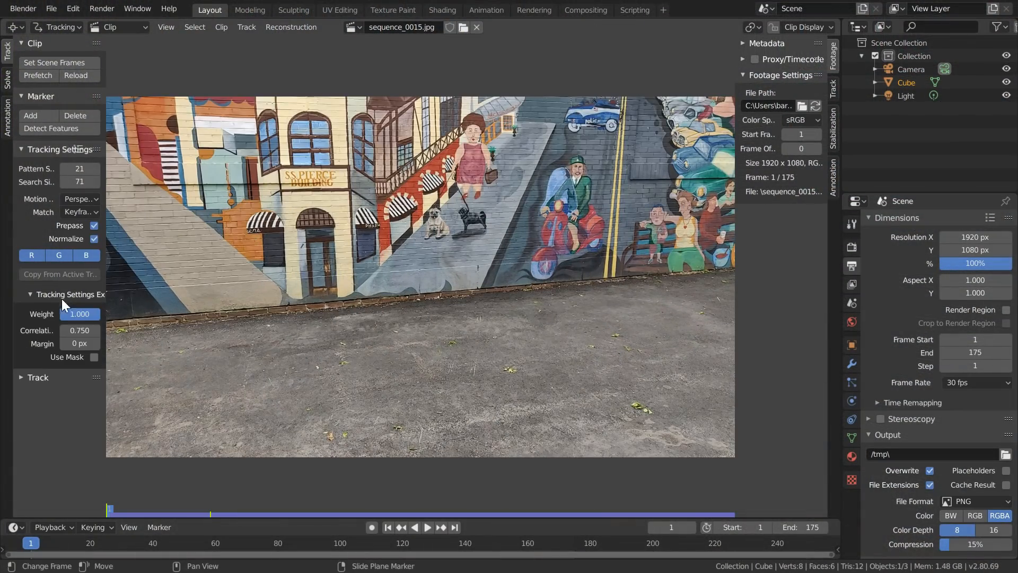
# - Add a tracking marker on the yellow leaf cluster on the pavement, show its search area and resize it
pyautogui.scroll(3, 339, 307)
pyautogui.click(500, 353)
pyautogui.hotkey('alt', 's')
pyautogui.press('s')
pyautogui.click(544, 354)
# - Show the Track settings in the clip editor and enlarge the marker preview and its sidebar
pyautogui.click(833, 89)
pyautogui.moveTo(784, 139); pyautogui.dragTo(785, 212)
pyautogui.moveTo(735, 183); pyautogui.dragTo(660, 191)
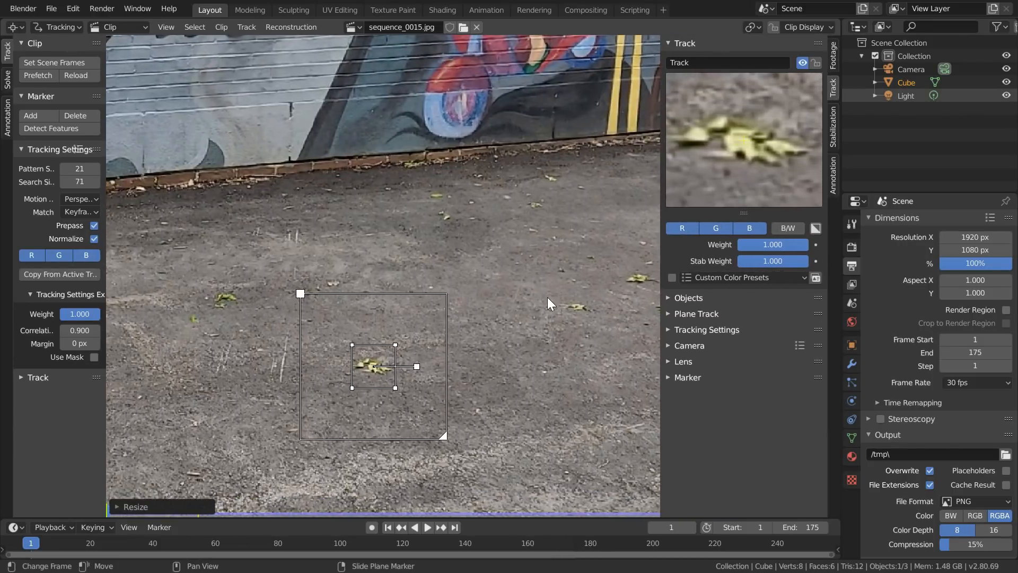
# - Lock the view to the leaf-cluster marker, track it forward, lock the track and return to the first frame
pyautogui.press('l')
pyautogui.hotkey('ctrl', 't')
pyautogui.hotkey('ctrl', 'l')
pyautogui.hotkey('shift', 'Left')
# - Add a marker on the small leaf near the brick base of the wall, track it forward, lock it and return to the first frame
pyautogui.scroll(-3, 414, 281)
pyautogui.scroll(4, 509, 191)
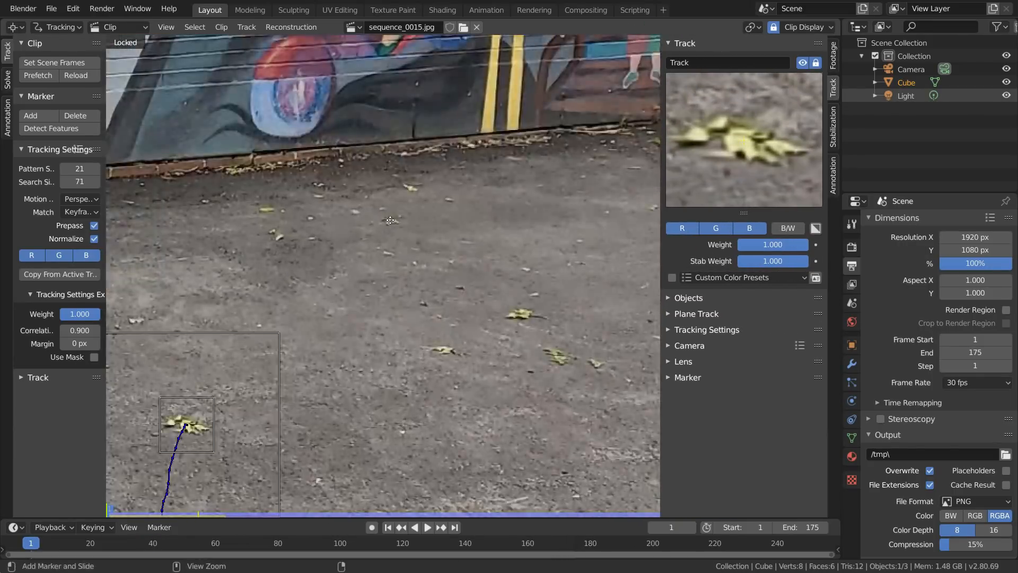
pyautogui.keyDown('ctrl'); pyautogui.click(391, 220); pyautogui.keyUp('ctrl')
pyautogui.hotkey('ctrl', 't')
pyautogui.press('Left')
pyautogui.press('Left')
pyautogui.press('Left')
pyautogui.hotkey('ctrl', 'l')
pyautogui.hotkey('shift', 'Left')
# - Add and resize a marker on the small pavement leaf in front of the painted building's door, and track it forward
pyautogui.scroll(-3, 509, 281)
pyautogui.moveTo(249, 309); pyautogui.dragTo(659, 313, button='middle')
pyautogui.keyDown('ctrl'); pyautogui.click(336, 314); pyautogui.keyUp('ctrl')
pyautogui.press('s')
pyautogui.click(584, 244)
pyautogui.hotkey('ctrl', 't')
# - Track a new marker on the next pavement leaf to the left, lock it and return to the first frame
pyautogui.scroll(-3, 479, 348)
pyautogui.moveTo(286, 323); pyautogui.dragTo(374, 291, button='middle')
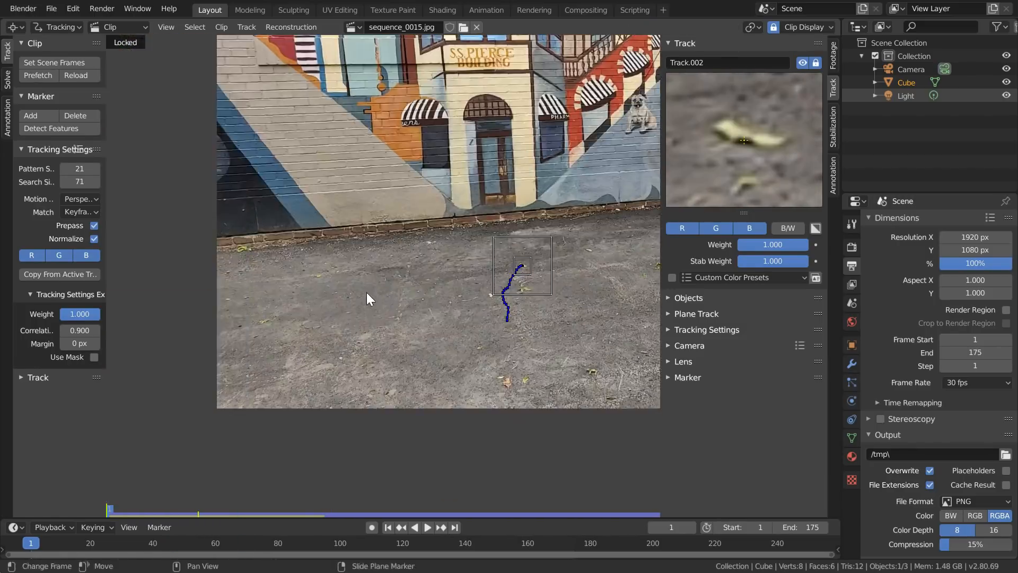
pyautogui.scroll(7, 395, 285)
pyautogui.keyDown('ctrl'); pyautogui.click(525, 286); pyautogui.keyUp('ctrl')
pyautogui.hotkey('ctrl', 't')
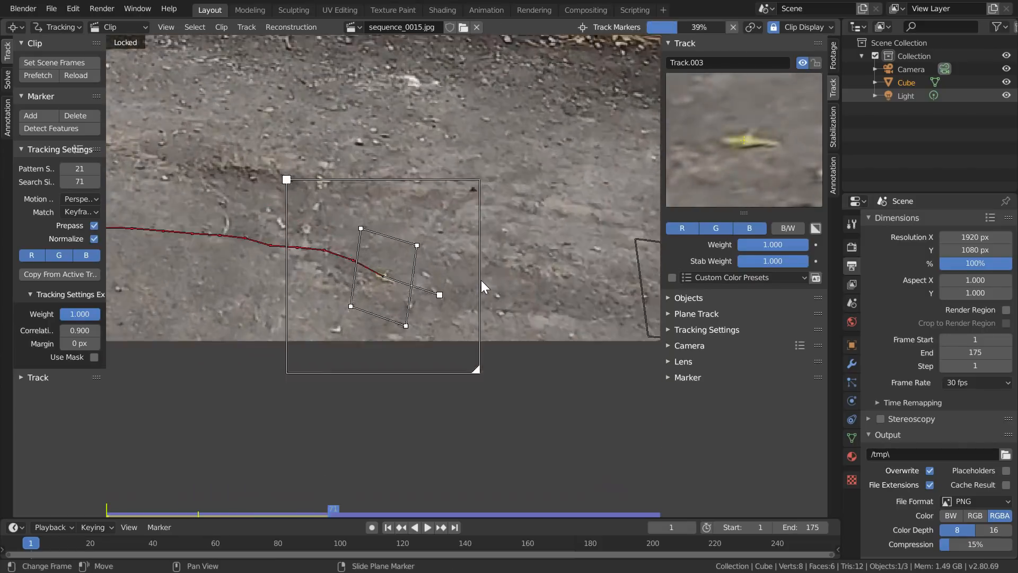
pyautogui.hotkey('ctrl', 'l')
pyautogui.hotkey('shift', 'Left')
# - Track a new marker on the leftmost yellow pavement leaf below the striped wall, lock it and return to the first frame
pyautogui.scroll(-1, 327, 238)
pyautogui.moveTo(326, 238); pyautogui.dragTo(429, 281, button='middle')
pyautogui.keyDown('ctrl'); pyautogui.click(478, 254); pyautogui.keyUp('ctrl')
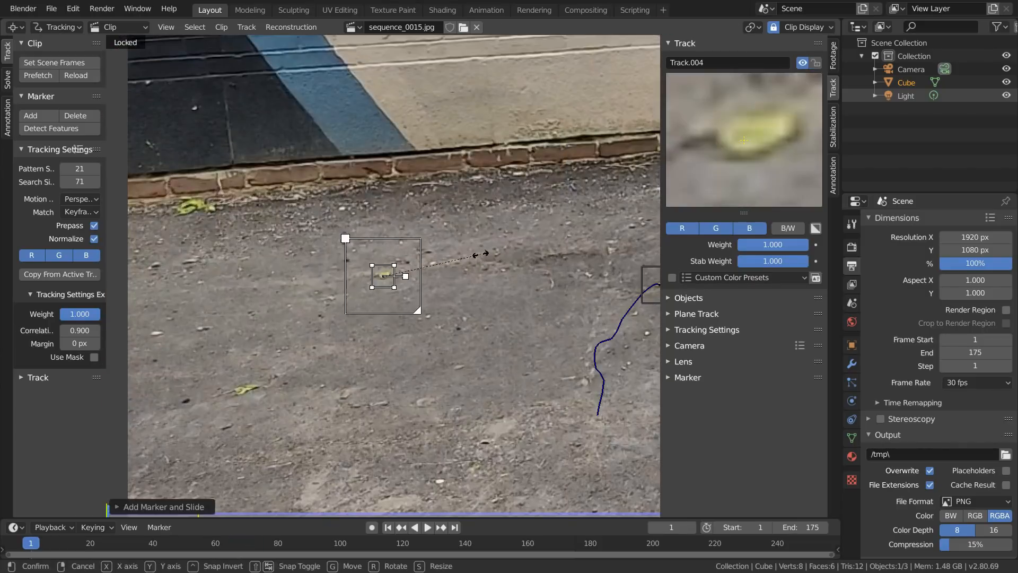
pyautogui.hotkey('ctrl', 't')
pyautogui.hotkey('ctrl', 'l')
pyautogui.hotkey('shift', 'Left')
# - Add and resize a marker on the painted pale dog's face, track it forward, lock it and return to the first frame
pyautogui.scroll(-9, 411, 275)
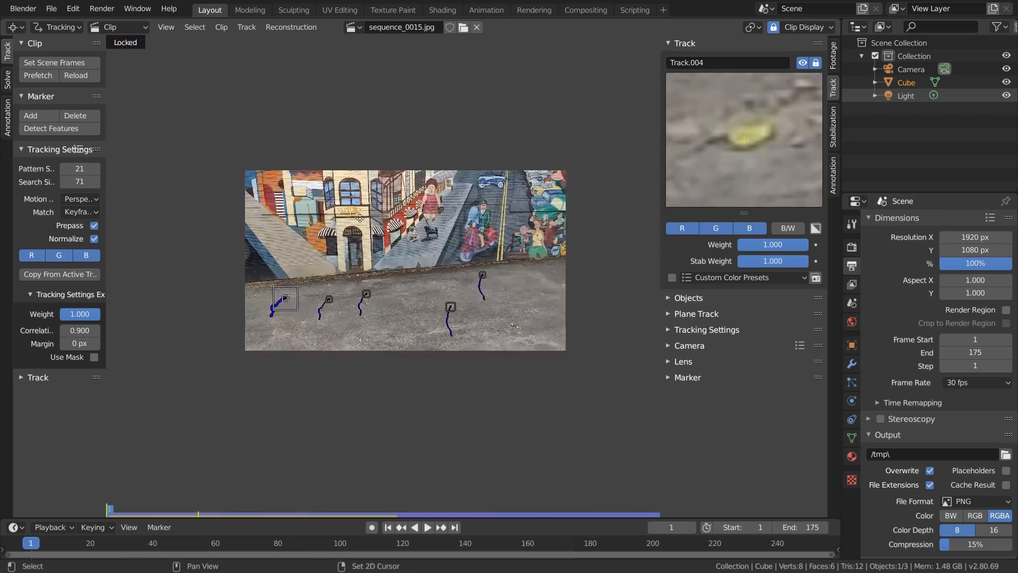
pyautogui.scroll(9, 419, 247)
pyautogui.keyDown('ctrl'); pyautogui.click(437, 227); pyautogui.keyUp('ctrl')
pyautogui.press('s')
pyautogui.click(463, 293)
pyautogui.hotkey('ctrl', 't')
pyautogui.hotkey('ctrl', 'l')
pyautogui.hotkey('shift', 'Left')
# - Add and resize a marker on the narrow arched window's crossbars, track it forward, lock it and return to the first frame
pyautogui.scroll(-5, 451, 285)
pyautogui.scroll(3, 372, 239)
pyautogui.keyDown('ctrl'); pyautogui.click(360, 239); pyautogui.keyUp('ctrl')
pyautogui.press('s')
pyautogui.click(479, 293)
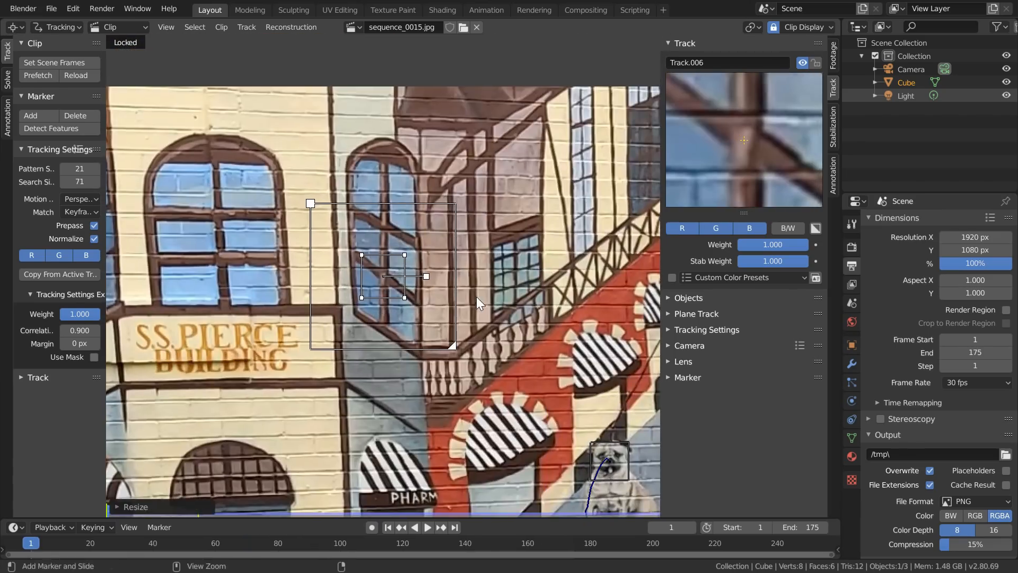
pyautogui.hotkey('ctrl', 't')
pyautogui.hotkey('ctrl', 'l')
pyautogui.hotkey('shift', 'Left')
# - Add and resize a marker on the painted woman's mouth, track it forward, lock it and return to the first frame
pyautogui.scroll(-4, 475, 298)
pyautogui.moveTo(610, 197); pyautogui.dragTo(366, 197, button='middle')
pyautogui.scroll(4, 366, 196)
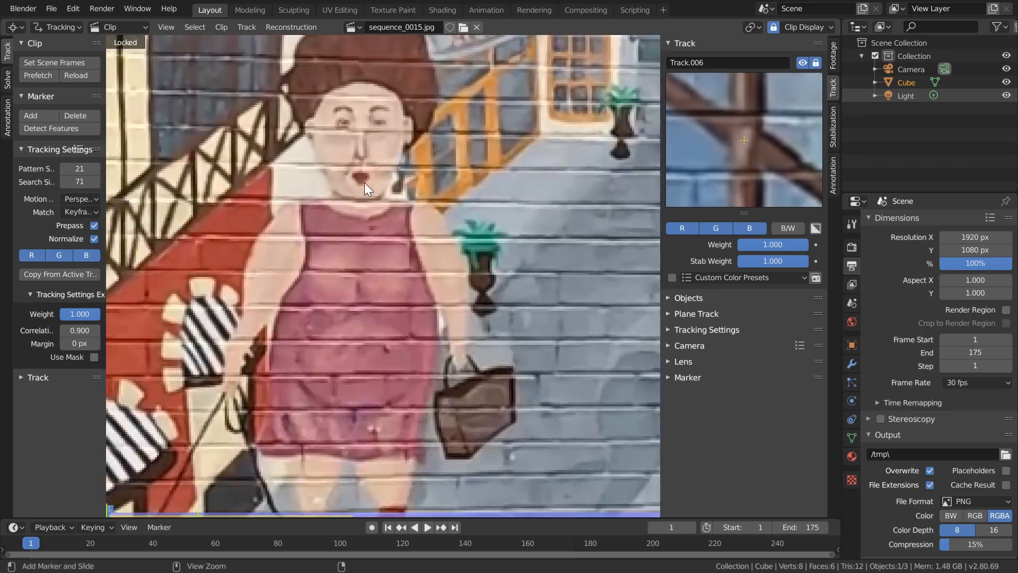
pyautogui.keyDown('ctrl'); pyautogui.click(366, 196); pyautogui.keyUp('ctrl')
pyautogui.press('s')
pyautogui.click(738, 161)
pyautogui.hotkey('ctrl', 't')
pyautogui.hotkey('ctrl', 'l')
pyautogui.hotkey('shift', 'Left')
# - Add and resize a marker on the eye of the painted boy by the bench, track it, lock it and return to the first frame
pyautogui.scroll(-5, 505, 279)
pyautogui.moveTo(637, 340); pyautogui.dragTo(482, 349, button='middle')
pyautogui.scroll(3, 483, 349)
pyautogui.keyDown('ctrl'); pyautogui.click(483, 349); pyautogui.keyUp('ctrl')
pyautogui.press('s')
pyautogui.click(639, 223)
pyautogui.hotkey('ctrl', 't')
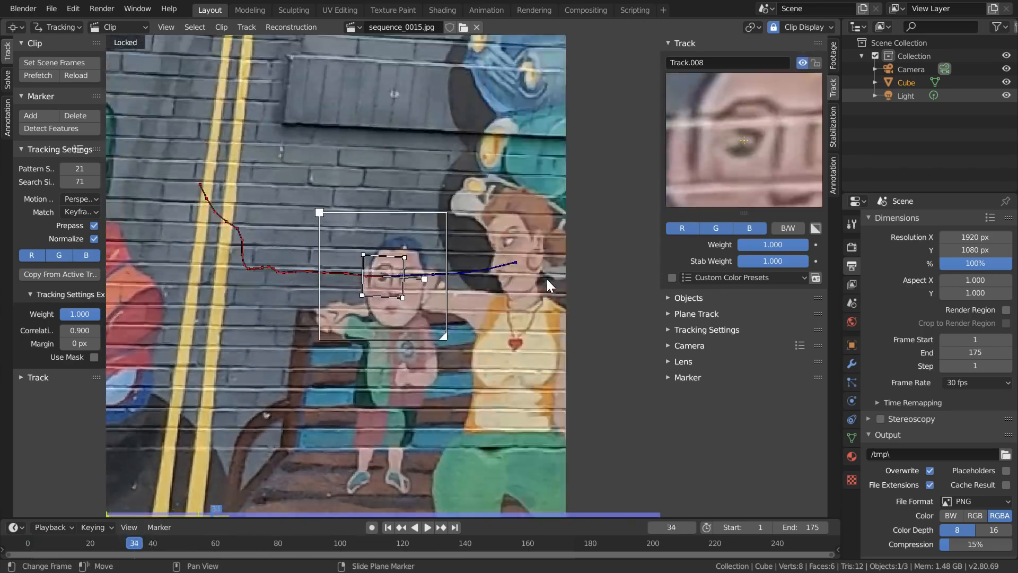
pyautogui.hotkey('ctrl', 'l')
pyautogui.hotkey('shift', 'Left')
# - Try to track a marker on the red lettering below the glass awning, delete that track and return to the first frame
pyautogui.scroll(-4, 492, 262)
pyautogui.scroll(4, 482, 233)
pyautogui.moveTo(361, 255); pyautogui.dragTo(342, 315, button='middle')
pyautogui.keyDown('ctrl'); pyautogui.click(352, 173); pyautogui.keyUp('ctrl')
pyautogui.press('s')
pyautogui.click(500, 249)
pyautogui.hotkey('ctrl', 't')
pyautogui.press('Left')
pyautogui.press('Left')
pyautogui.press('Left')
pyautogui.press('Down')
pyautogui.press('Left')
pyautogui.press('Left')
pyautogui.press('Left')
pyautogui.press('Left')
pyautogui.press('Left')
pyautogui.press('Left')
pyautogui.press('Left')
pyautogui.press('Left')
pyautogui.press('Left')
pyautogui.press('Left')
pyautogui.press('Left')
pyautogui.press('Left')
pyautogui.press('Left')
pyautogui.press('Left')
pyautogui.press('Left')
pyautogui.press('x')
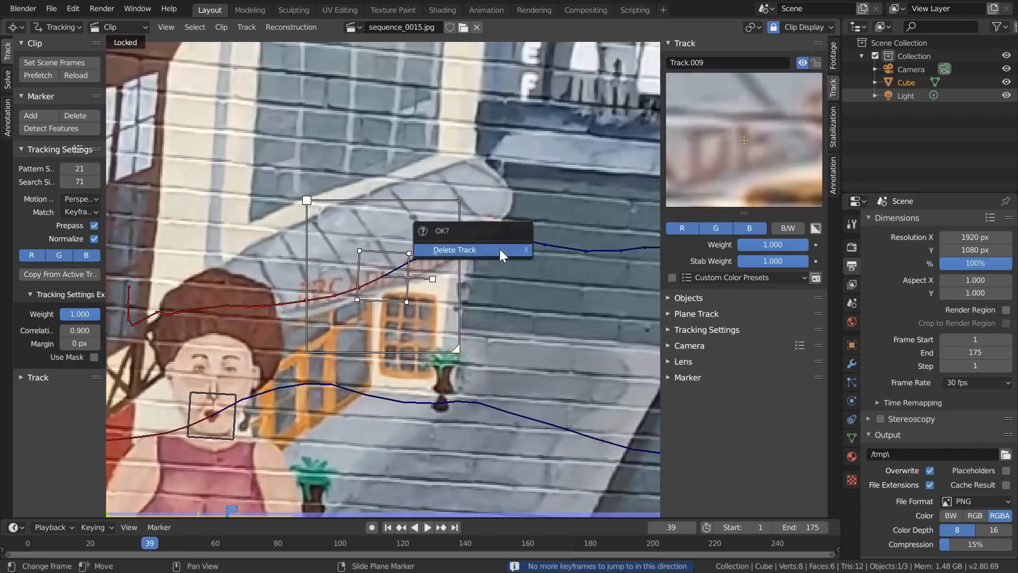
pyautogui.click(499, 250)
pyautogui.hotkey('shift', 'Left')
# - Add and resize a marker on the P of the S.S. PIERCE sign, track it forward, lock it and return to the first frame
pyautogui.scroll(-5, 387, 279)
pyautogui.scroll(-3, 387, 279)
pyautogui.moveTo(388, 279); pyautogui.dragTo(506, 225, button='middle')
pyautogui.scroll(8, 228, 250)
pyautogui.keyDown('ctrl'); pyautogui.click(289, 198); pyautogui.keyUp('ctrl')
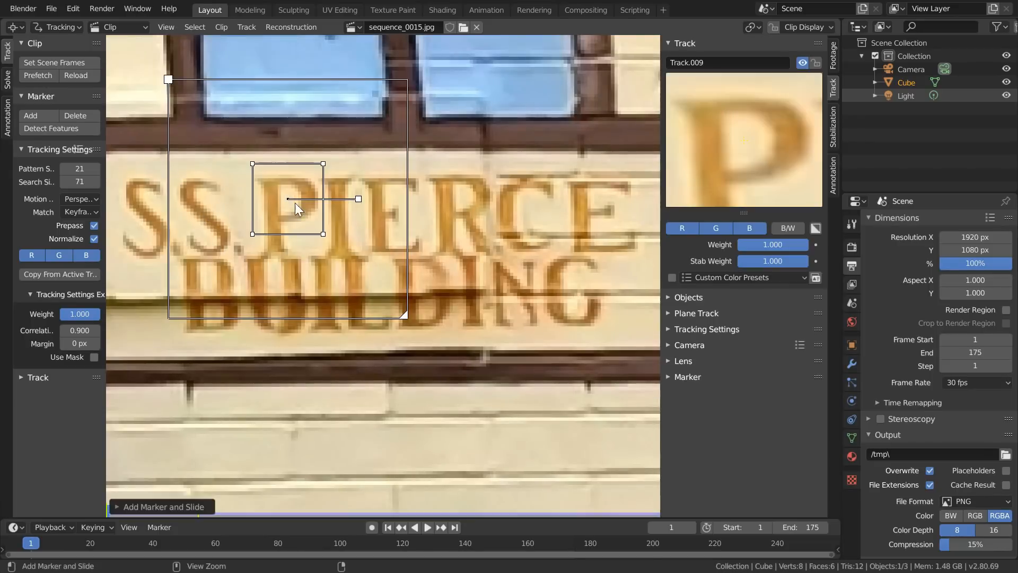
pyautogui.press('s')
pyautogui.click(433, 204)
pyautogui.hotkey('ctrl', 't')
pyautogui.press('l')
pyautogui.press('Left')
pyautogui.press('Left')
pyautogui.press('Left')
pyautogui.press('Left')
pyautogui.press('Left')
pyautogui.press('Left')
pyautogui.press('Left')
pyautogui.press('Left')
pyautogui.press('Left')
pyautogui.hotkey('ctrl', 'l')
pyautogui.hotkey('shift', 'Left')
# - Add a marker on the black-outlined orange notch beside the striped awning and track it forward
pyautogui.scroll(-5, 436, 224)
pyautogui.moveTo(258, 338); pyautogui.dragTo(435, 285, button='middle')
pyautogui.scroll(3, 435, 285)
pyautogui.keyDown('ctrl'); pyautogui.click(418, 349); pyautogui.keyUp('ctrl')
pyautogui.hotkey('ctrl', 't')
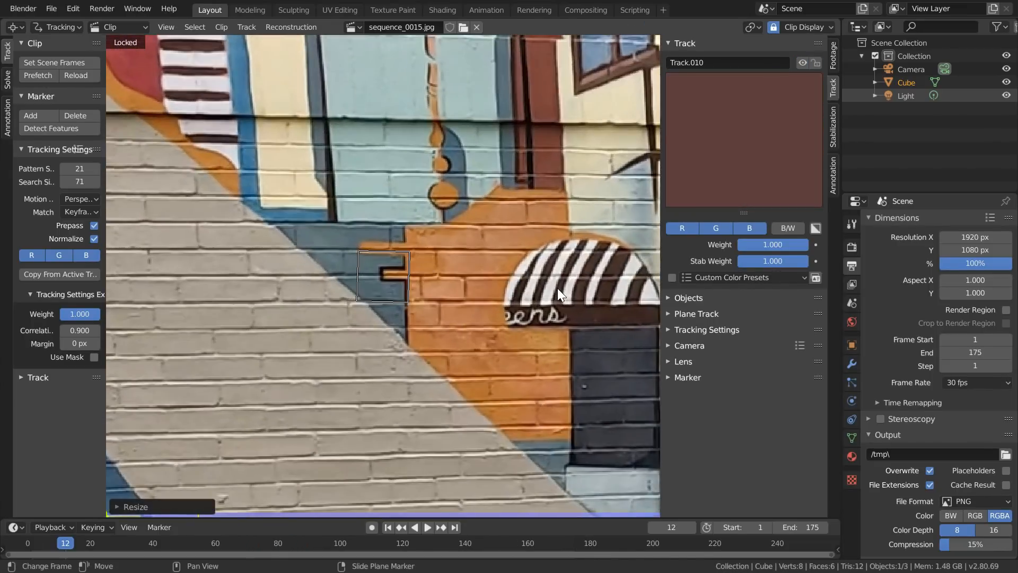
# - Enlarge the orange notch marker, retrack it through the remaining frames and return to the first frame
pyautogui.scroll(2, 514, 289)
pyautogui.moveTo(514, 407); pyautogui.dragTo(537, 418)
pyautogui.hotkey('ctrl', 't')
pyautogui.press('Left')
pyautogui.press('s')
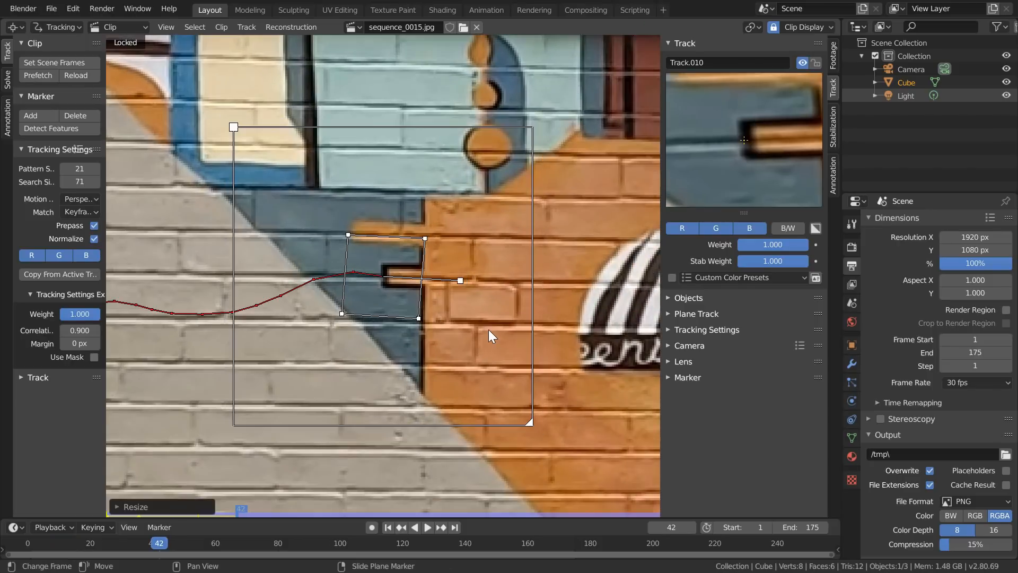
pyautogui.click(528, 414)
pyautogui.hotkey('ctrl', 't')
pyautogui.hotkey('shift', 'Left')
# - Add and resize a marker on the black corner below the painted cream block, track it, lock it and return to the first frame
pyautogui.scroll(-5, 484, 324)
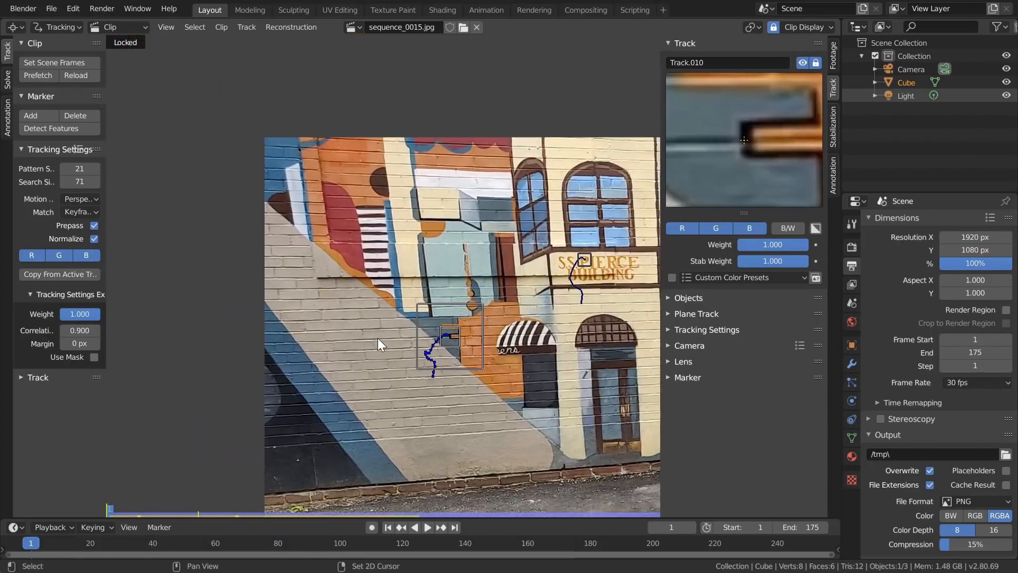
pyautogui.scroll(4, 422, 212)
pyautogui.keyDown('ctrl'); pyautogui.click(424, 215); pyautogui.keyUp('ctrl')
pyautogui.press('s')
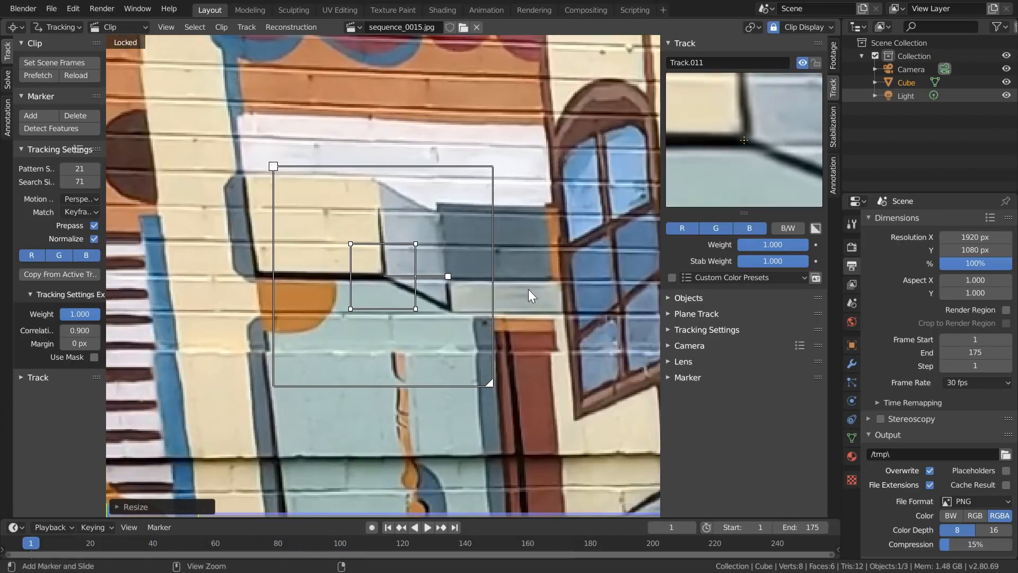
pyautogui.hotkey('ctrl', 't')
pyautogui.hotkey('ctrl', 'l')
pyautogui.hotkey('shift', 'Left')
# - Add and resize a marker above the brass plate on the painted door, track it forward, lock it and return to the first frame
pyautogui.scroll(-6, 524, 286)
pyautogui.moveTo(523, 423); pyautogui.dragTo(406, 296, button='middle')
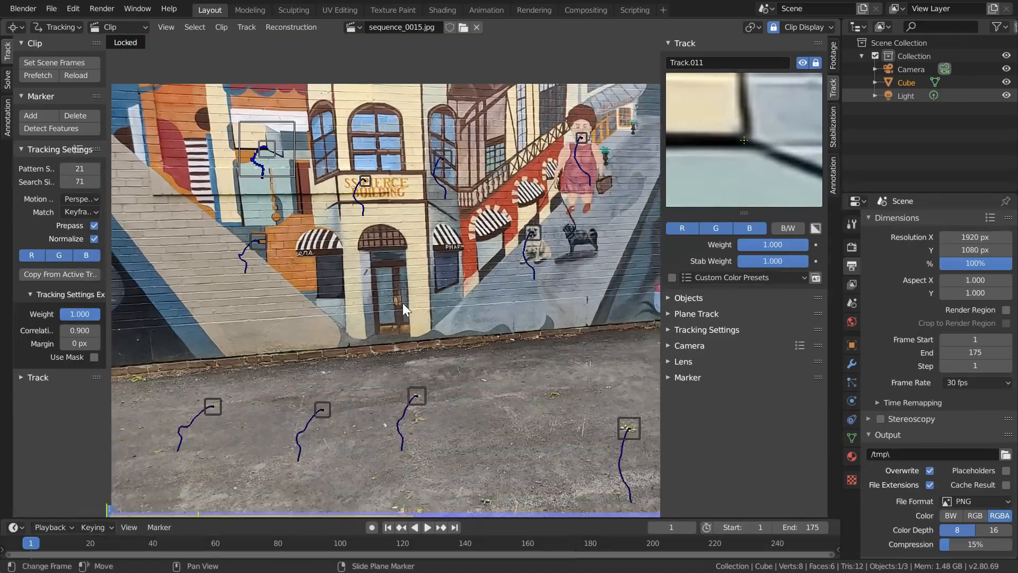
pyautogui.scroll(4, 407, 296)
pyautogui.keyDown('ctrl'); pyautogui.click(435, 364); pyautogui.keyUp('ctrl')
pyautogui.press('s')
pyautogui.click(539, 295)
pyautogui.hotkey('ctrl', 't')
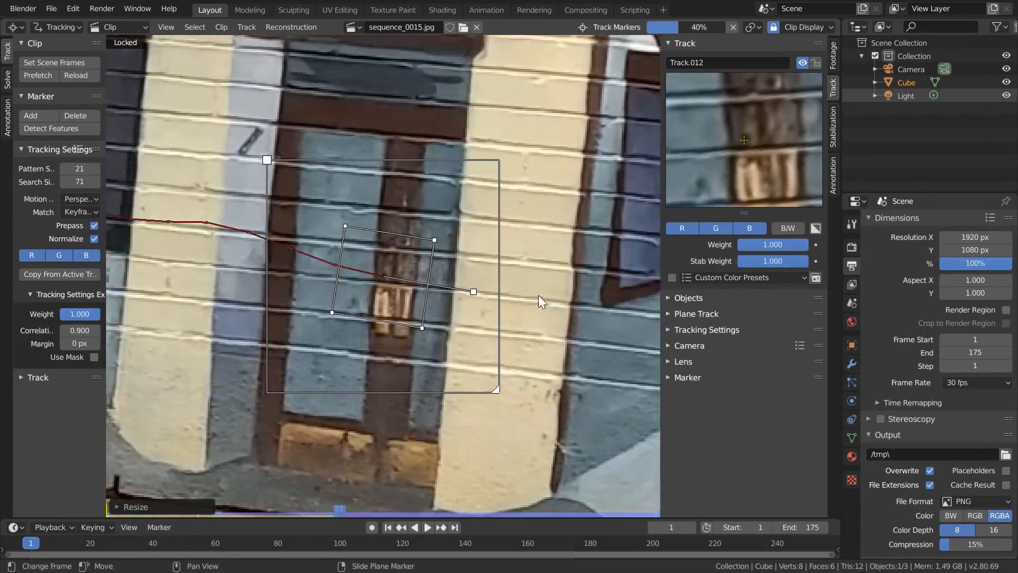
pyautogui.press('Left')
pyautogui.click(28, 374)
pyautogui.click(87, 413)
pyautogui.hotkey('ctrl', 'l')
pyautogui.hotkey('shift', 'Left')
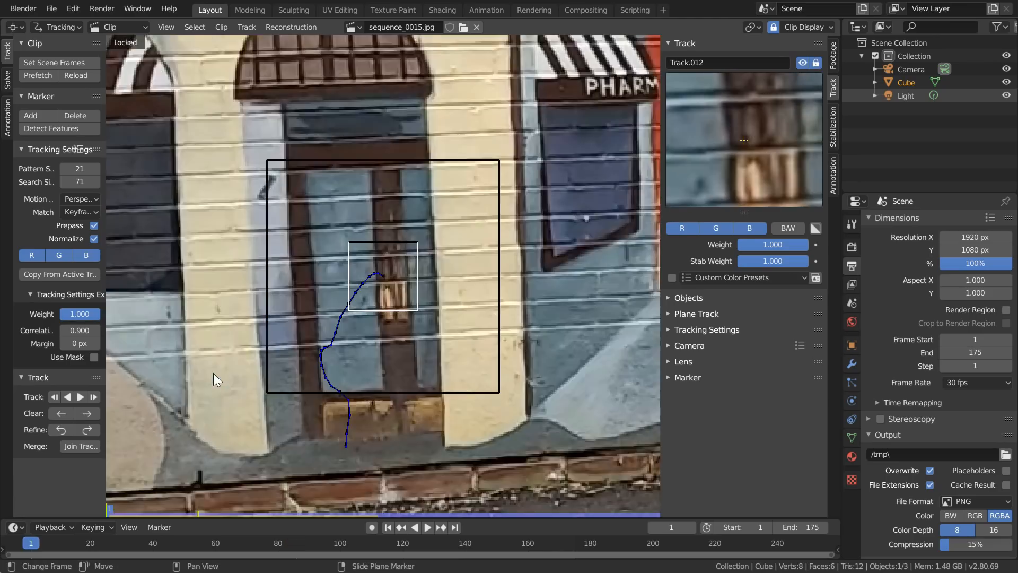
# - Add and resize a marker on the eye of the green-capped figure, track it forward, lock it and return to the first frame
pyautogui.scroll(-8, 393, 303)
pyautogui.moveTo(615, 207); pyautogui.dragTo(466, 213, button='middle')
pyautogui.scroll(4, 466, 212)
pyautogui.moveTo(535, 189); pyautogui.dragTo(361, 225, button='middle')
pyautogui.scroll(4, 361, 226)
pyautogui.keyDown('ctrl'); pyautogui.click(358, 227); pyautogui.keyUp('ctrl')
pyautogui.press('s')
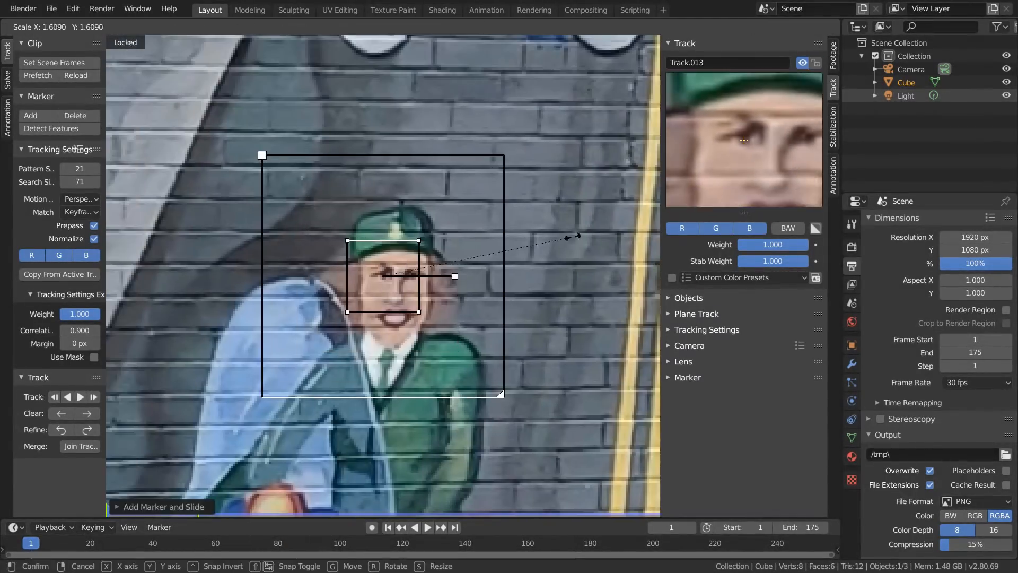
pyautogui.click(569, 237)
pyautogui.hotkey('ctrl', 't')
pyautogui.press('Left')
pyautogui.hotkey('ctrl', 'l')
pyautogui.hotkey('shift', 'Left')
# - Add a marker on the lettering of the blue police car, track it forward, lock it and return to the first frame
pyautogui.scroll(-6, 568, 237)
pyautogui.moveTo(568, 237); pyautogui.dragTo(449, 251, button='middle')
pyautogui.scroll(5, 374, 245)
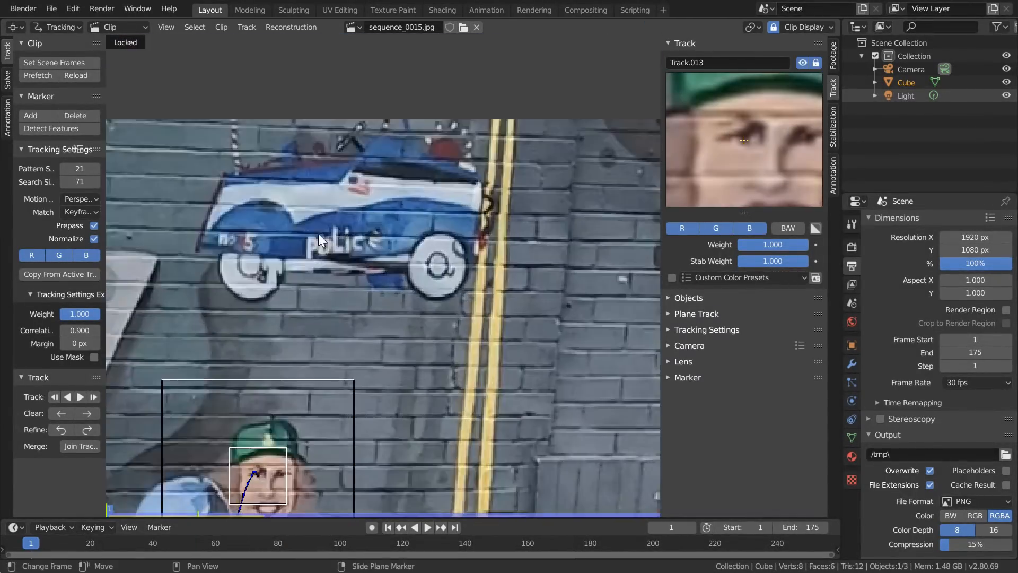
pyautogui.keyDown('ctrl'); pyautogui.click(373, 245); pyautogui.keyUp('ctrl')
pyautogui.hotkey('ctrl', 't')
pyautogui.hotkey('ctrl', 'l')
pyautogui.scroll(-6, 501, 223)
pyautogui.hotkey('shift', 'Left')
# - Go to frame 68, add and resize a marker on the white speck in the black wall area, track it forward and lock it
pyautogui.moveTo(46, 541); pyautogui.dragTo(182, 541)
pyautogui.moveTo(147, 462); pyautogui.dragTo(324, 460, button='middle')
pyautogui.moveTo(183, 542); pyautogui.dragTo(241, 542)
pyautogui.press('l')
pyautogui.scroll(6, 386, 353)
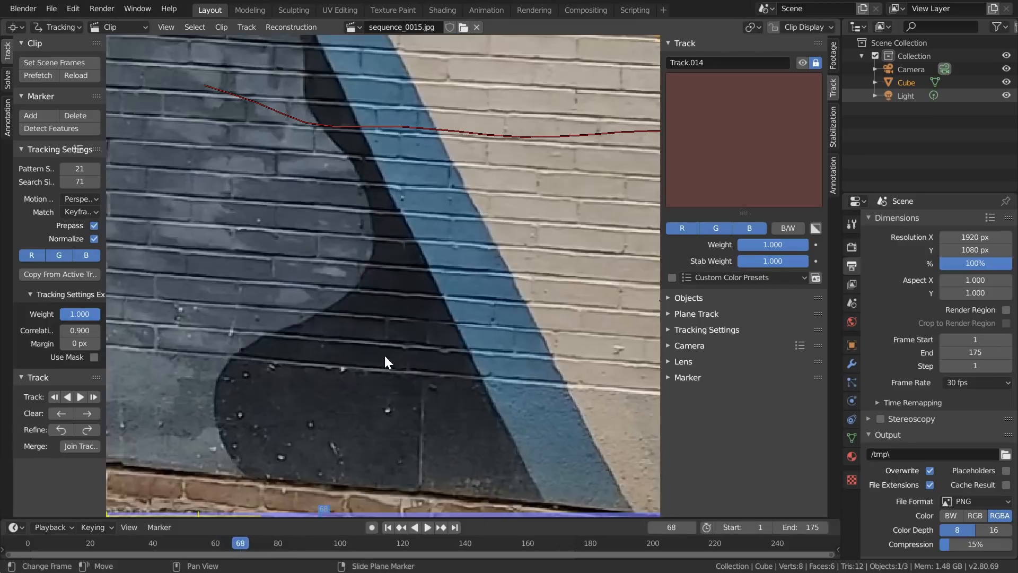
pyautogui.keyDown('ctrl'); pyautogui.click(341, 370); pyautogui.keyUp('ctrl')
pyautogui.press('s')
pyautogui.press('l')
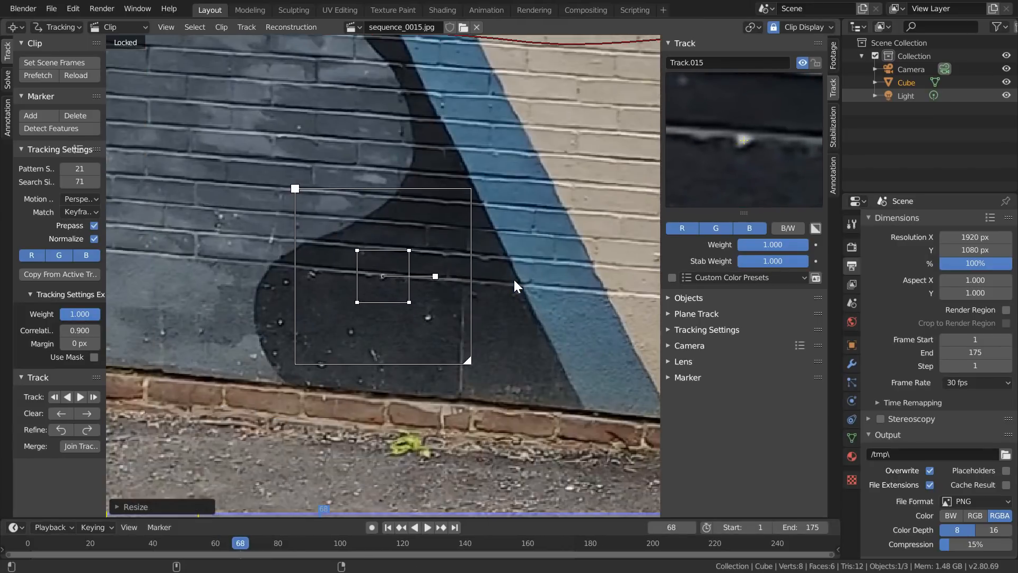
pyautogui.hotkey('ctrl', 't')
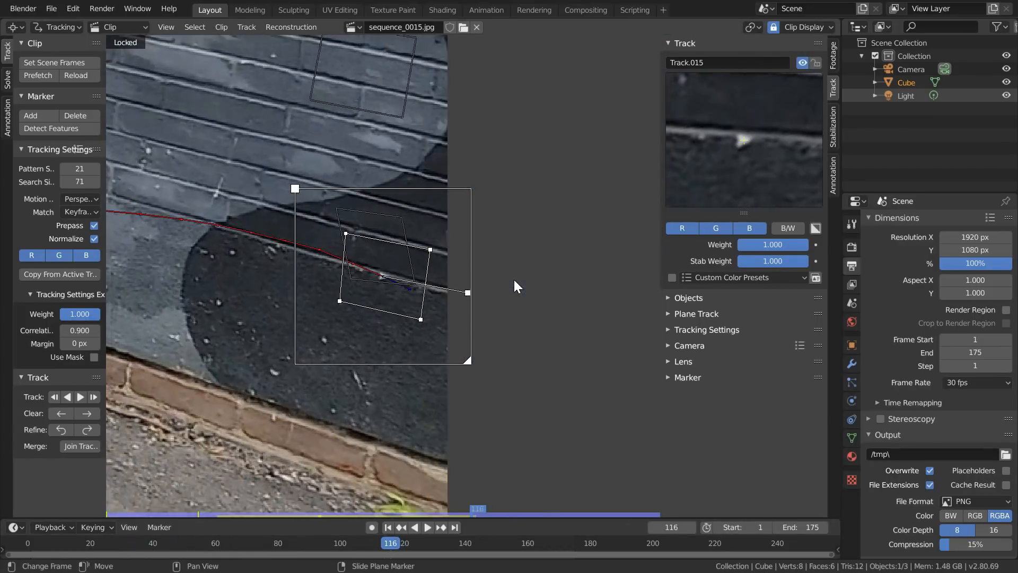
pyautogui.hotkey('ctrl', 'l')
# - Add and resize a marker on the small yellow-green leaf on the pavement and track it backward from the last frame
pyautogui.scroll(-4, 289, 339)
pyautogui.moveTo(288, 332)
pyautogui.mouseDown(button='middle')
pyautogui.moveTo(348, 289)
pyautogui.moveTo(290, 358)
pyautogui.mouseUp(button='middle')
pyautogui.scroll(4, 348, 289)
pyautogui.keyDown('ctrl'); pyautogui.click(290, 357); pyautogui.keyUp('ctrl')
pyautogui.press('s')
pyautogui.click(778, 170)
pyautogui.hotkey('ctrl', 't')
pyautogui.press('Left')
pyautogui.press('Left')
pyautogui.press('Left')
pyautogui.press('Left')
pyautogui.press('Left')
pyautogui.press('Left')
pyautogui.press('Left')
pyautogui.press('Left')
pyautogui.press('Left')
pyautogui.press('Left')
pyautogui.press('Left')
pyautogui.press('Left')
pyautogui.press('Left')
pyautogui.press('Left')
pyautogui.press('Left')
pyautogui.press('Left')
pyautogui.press('Left')
pyautogui.press('Left')
pyautogui.press('Left')
pyautogui.press('Left')
pyautogui.press('space')
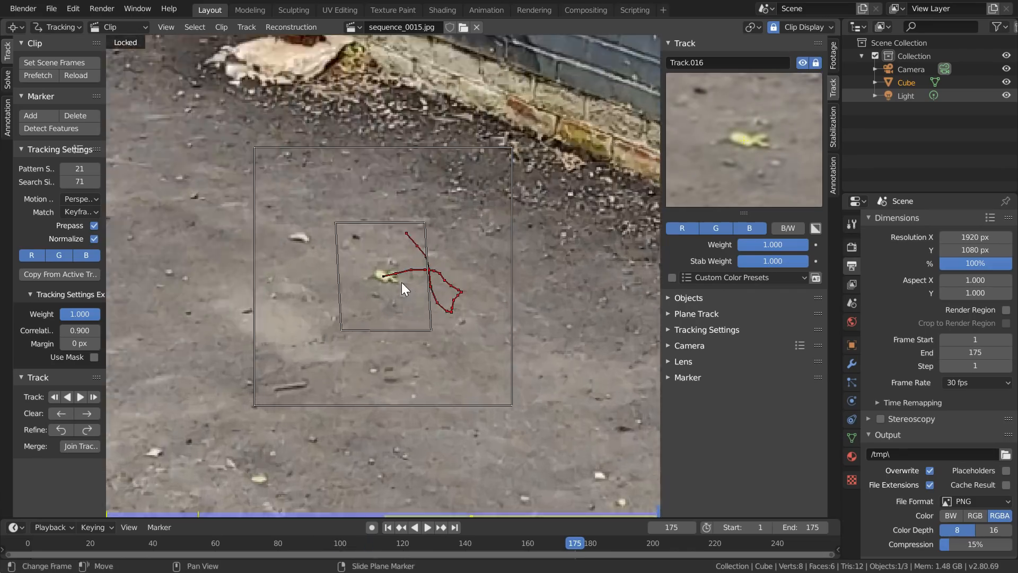
# - Add and resize a marker on the small orange face below the dark windows beside the red car and track it backward
pyautogui.scroll(-6, 402, 282)
pyautogui.moveTo(402, 282); pyautogui.dragTo(416, 393, button='middle')
pyautogui.scroll(6, 348, 178)
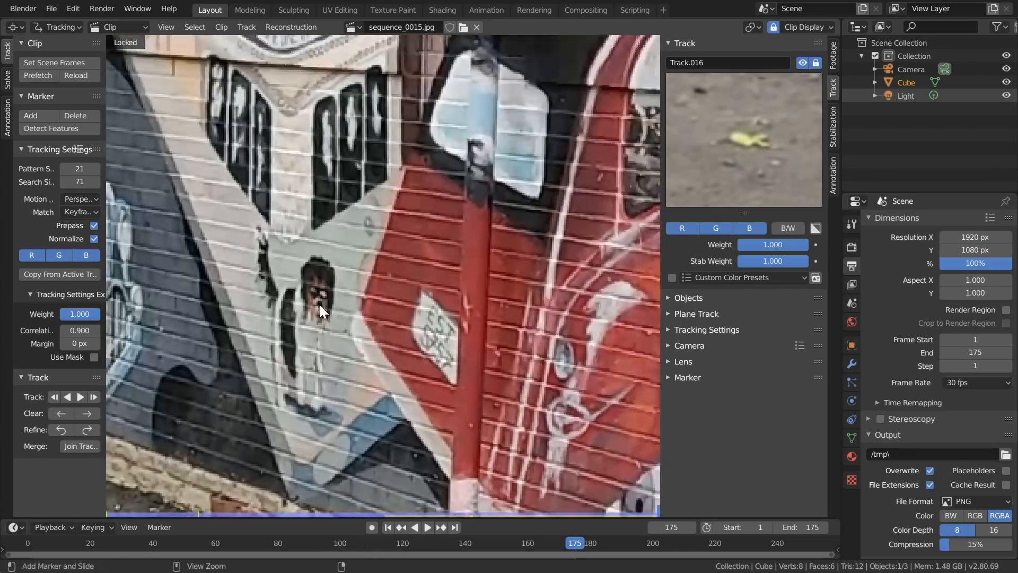
pyautogui.keyDown('ctrl'); pyautogui.click(320, 304); pyautogui.keyUp('ctrl')
pyautogui.press('s')
pyautogui.click(474, 282)
pyautogui.hotkey('ctrl', 'shift', 't')
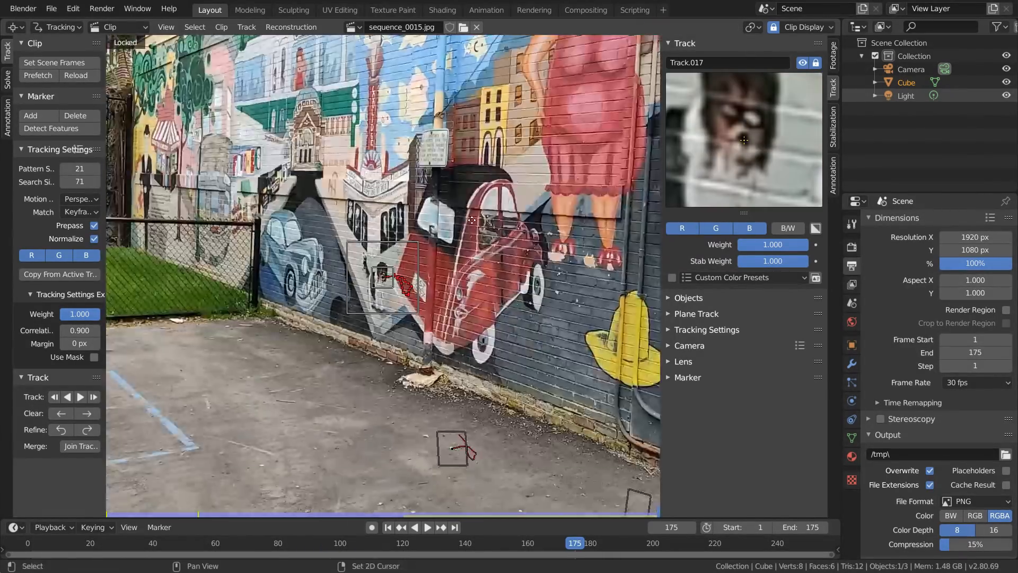
# - Add and resize a marker on the eye of the pale fish beside the pole, track it backward and return to the last frame
pyautogui.moveTo(472, 220); pyautogui.dragTo(522, 338, button='middle')
pyautogui.scroll(5, 489, 148)
pyautogui.keyDown('ctrl'); pyautogui.click(509, 334); pyautogui.keyUp('ctrl')
pyautogui.press('s')
pyautogui.click(551, 350)
pyautogui.hotkey('ctrl', 'shift', 't')
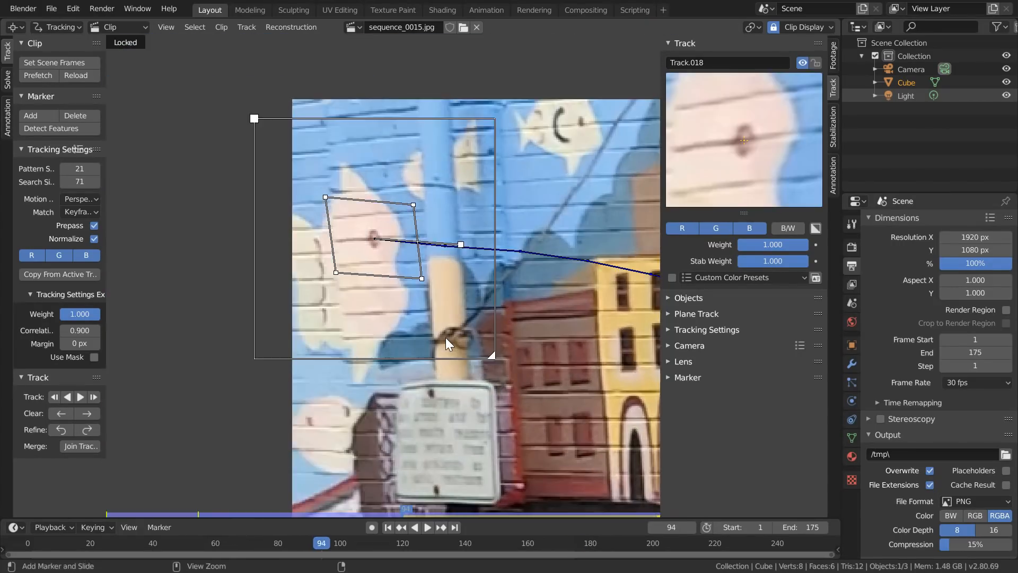
pyautogui.hotkey('ctrl', 'shift', 'Right')
# - Add and resize a marker on the final E of the red COOLIDGE sign, track it backward, lock it and return to the last frame
pyautogui.moveTo(297, 345); pyautogui.dragTo(480, 289, button='middle')
pyautogui.scroll(3, 485, 287)
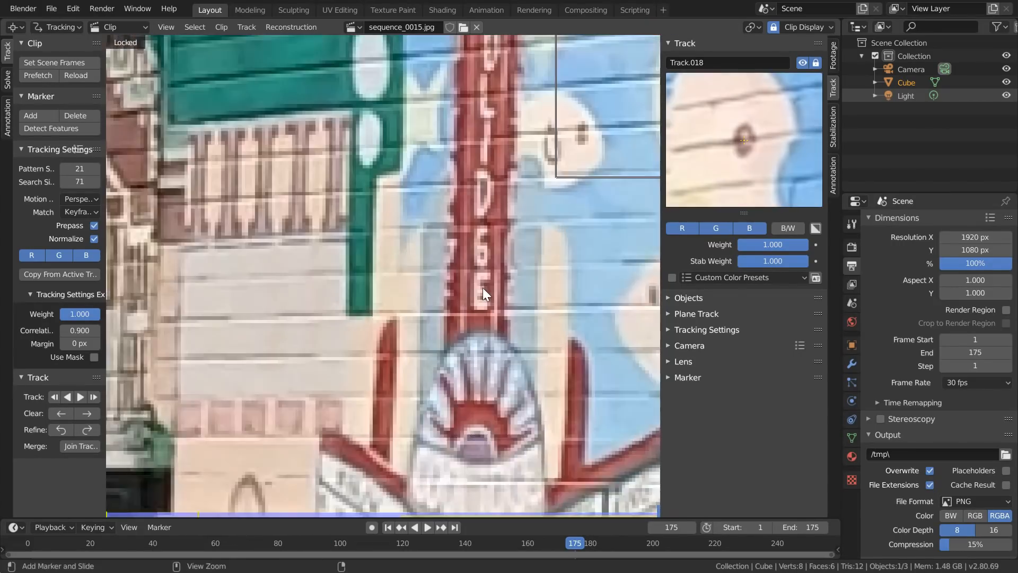
pyautogui.keyDown('ctrl'); pyautogui.click(484, 287); pyautogui.keyUp('ctrl')
pyautogui.press('s')
pyautogui.click(547, 260)
pyautogui.hotkey('ctrl', 'shift', 't')
pyautogui.hotkey('ctrl', 'l')
pyautogui.hotkey('shift', 'Left')
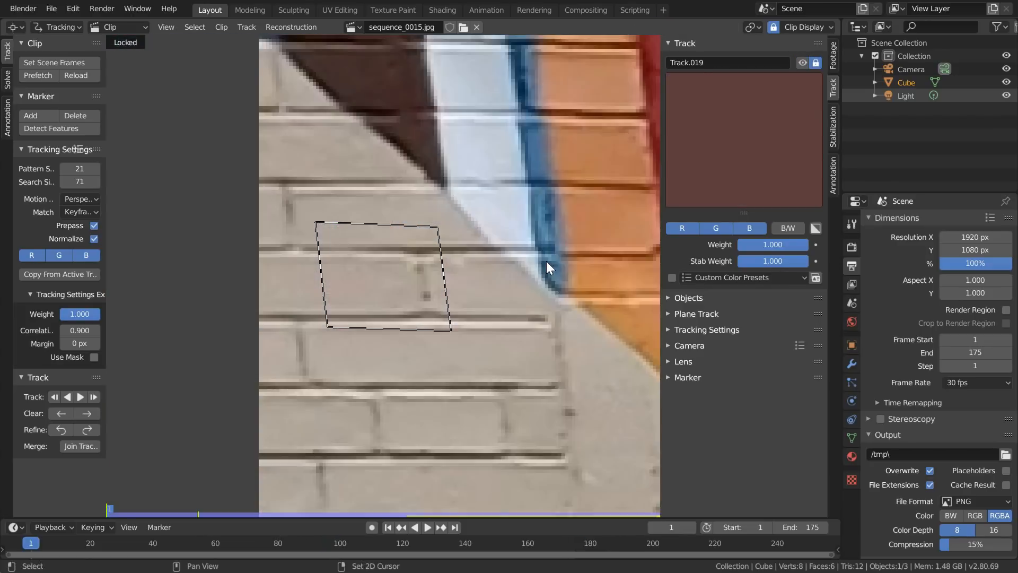
pyautogui.hotkey('shift', 'Right')
# - Add and resize a marker on the blue painted line's corner on the pavement, track it backward, lock it and return to the last frame
pyautogui.scroll(-8, 547, 261)
pyautogui.moveTo(244, 501); pyautogui.dragTo(348, 400, button='middle')
pyautogui.scroll(3, 348, 400)
pyautogui.keyDown('ctrl'); pyautogui.click(345, 399); pyautogui.keyUp('ctrl')
pyautogui.press('s')
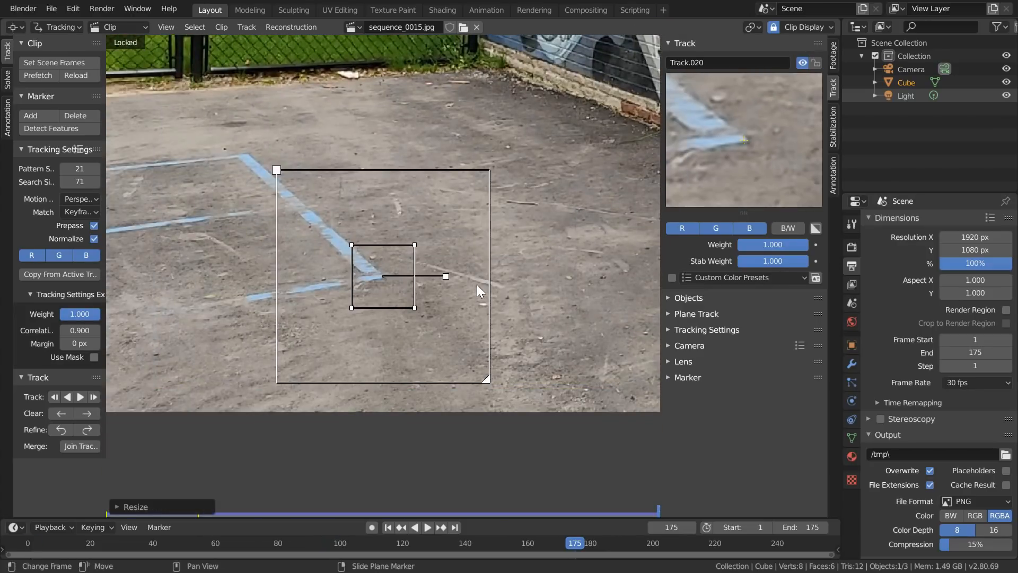
pyautogui.hotkey('ctrl', 'shift', 't')
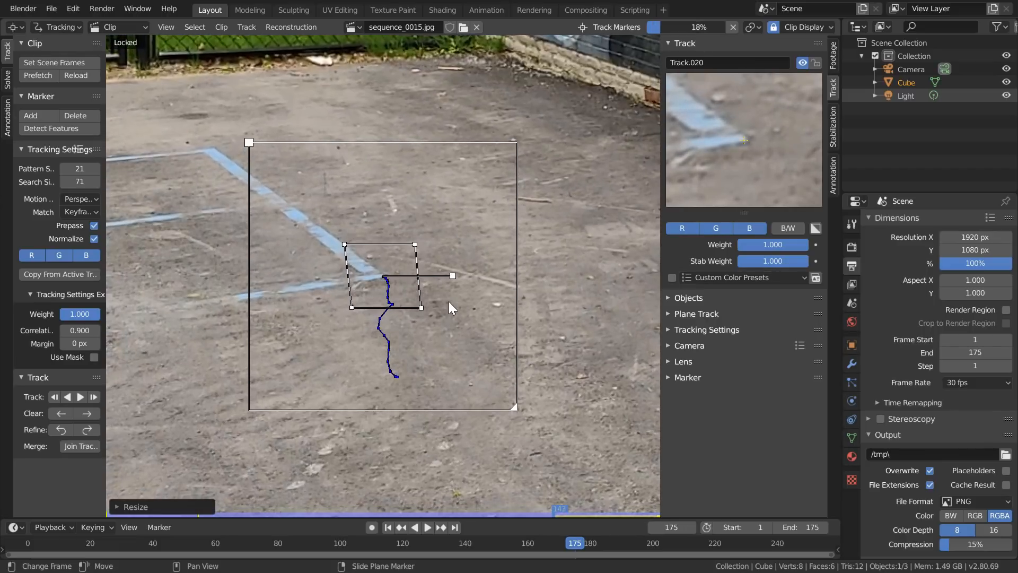
pyautogui.scroll(-4, 449, 308)
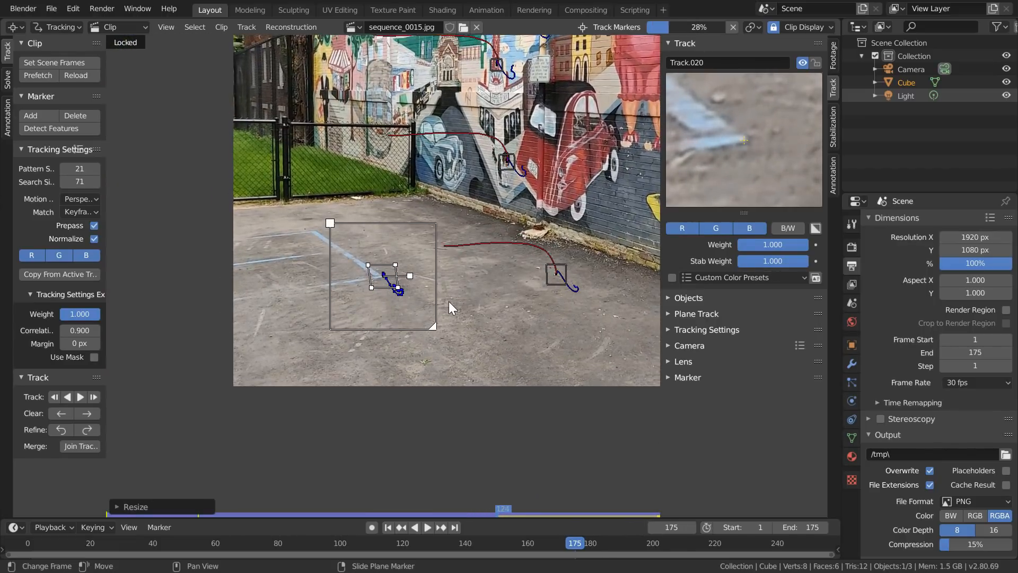
pyautogui.scroll(4, 391, 291)
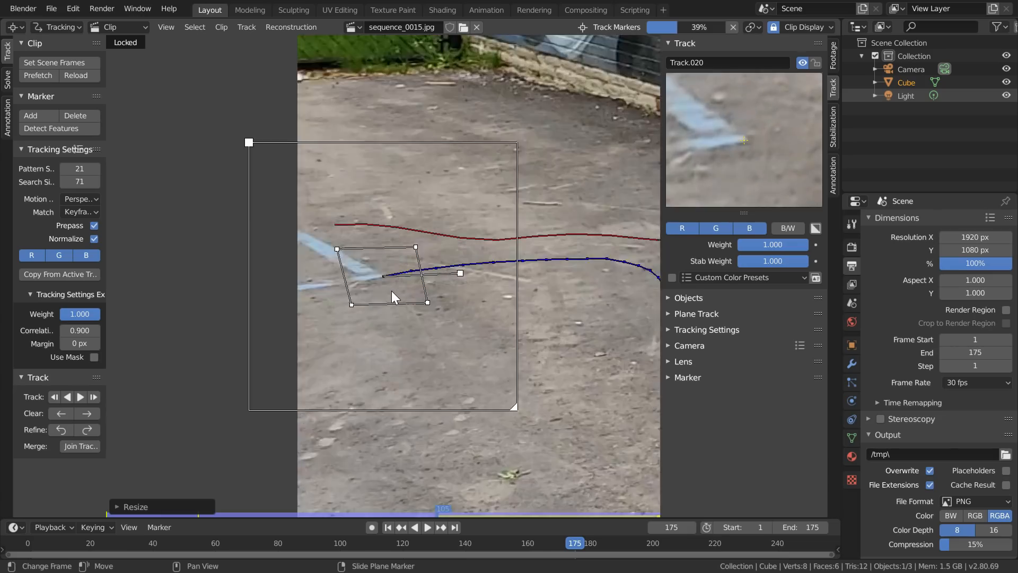
pyautogui.hotkey('ctrl', 'l')
pyautogui.hotkey('shift', 'Right')
# - Add and resize a marker on the monkey's eye, track it backward, lock it and return to the last frame
pyautogui.scroll(-5, 391, 291)
pyautogui.moveTo(550, 136); pyautogui.dragTo(338, 268, button='middle')
pyautogui.moveTo(504, 345); pyautogui.dragTo(410, 288, button='middle')
pyautogui.scroll(4, 410, 288)
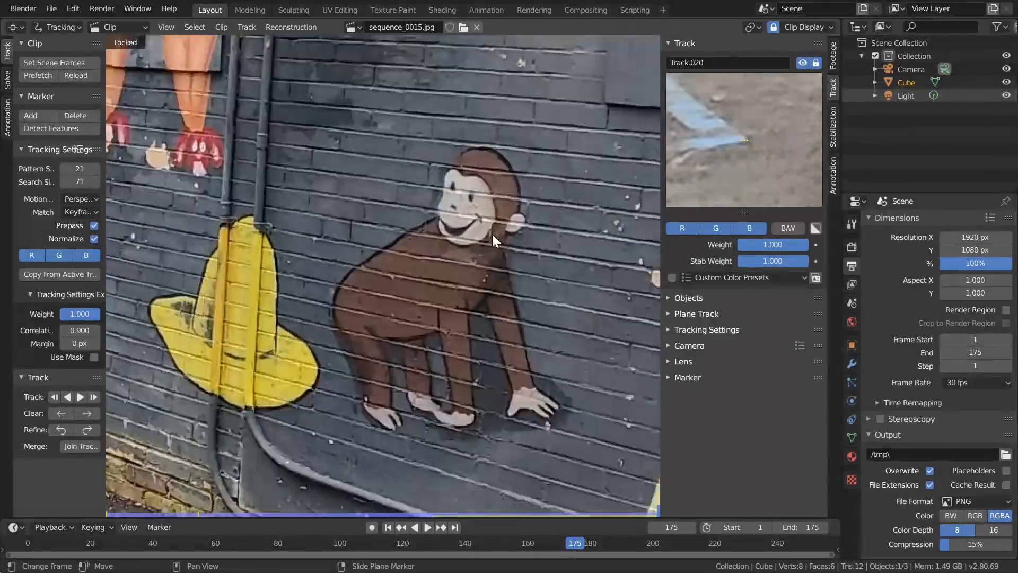
pyautogui.scroll(2, 471, 196)
pyautogui.keyDown('ctrl'); pyautogui.click(470, 196); pyautogui.keyUp('ctrl')
pyautogui.press('s')
pyautogui.click(500, 278)
pyautogui.hotkey('ctrl', 'shift', 't')
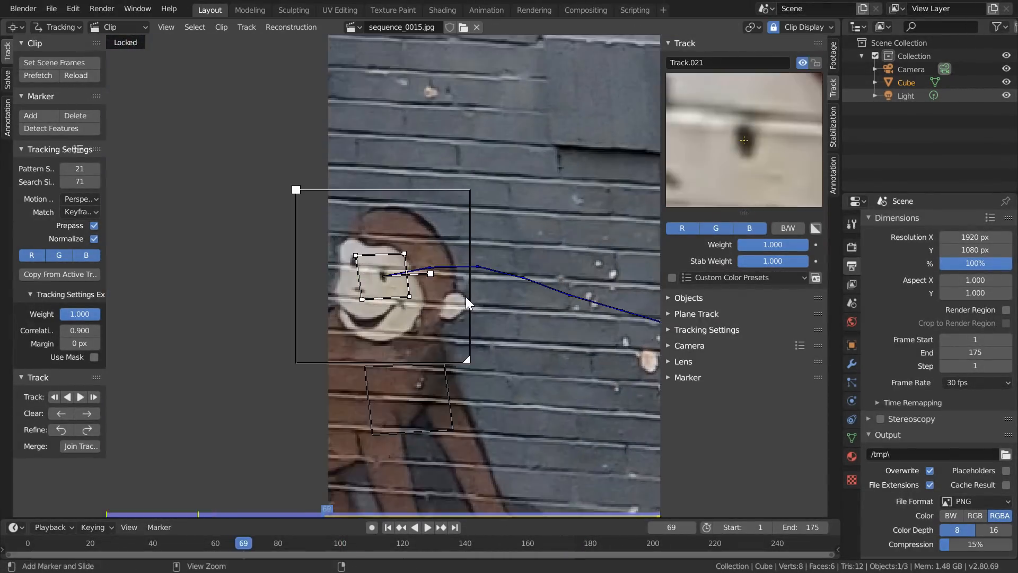
pyautogui.hotkey('ctrl', 'l')
pyautogui.hotkey('shift', 'Right')
# - Add and resize a marker on the red car's headlight, track it backward, lock it and return to the last frame
pyautogui.scroll(-6, 466, 297)
pyautogui.moveTo(225, 202); pyautogui.dragTo(384, 243, button='middle')
pyautogui.scroll(4, 384, 243)
pyautogui.moveTo(392, 424); pyautogui.dragTo(363, 337, button='middle')
pyautogui.keyDown('ctrl'); pyautogui.click(329, 412); pyautogui.keyUp('ctrl')
pyautogui.press('s')
pyautogui.click(515, 262)
pyautogui.hotkey('ctrl', 'shift', 't')
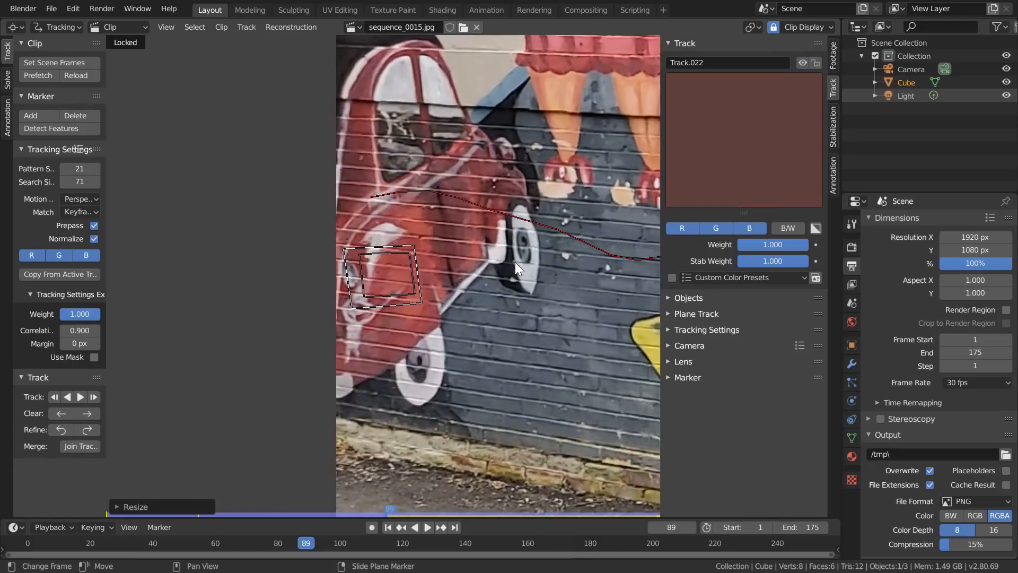
pyautogui.press('Right')
pyautogui.press('Right')
pyautogui.press('Right')
pyautogui.press('Right')
pyautogui.press('Right')
pyautogui.press('Right')
pyautogui.press('Right')
pyautogui.press('Right')
pyautogui.press('Right')
pyautogui.press('Right')
pyautogui.press('Right')
pyautogui.press('Right')
pyautogui.press('Right')
pyautogui.hotkey('ctrl', 'l')
pyautogui.hotkey('shift', 'Right')
# - Add and resize a marker on the domed brick building's gable peak, track it backward, lock it and return to the last frame
pyautogui.scroll(-4, 514, 262)
pyautogui.moveTo(339, 120); pyautogui.dragTo(397, 196, button='middle')
pyautogui.scroll(5, 396, 212)
pyautogui.moveTo(396, 233); pyautogui.dragTo(447, 356, button='middle')
pyautogui.keyDown('ctrl'); pyautogui.click(304, 158); pyautogui.keyUp('ctrl')
pyautogui.press('s')
pyautogui.click(554, 228)
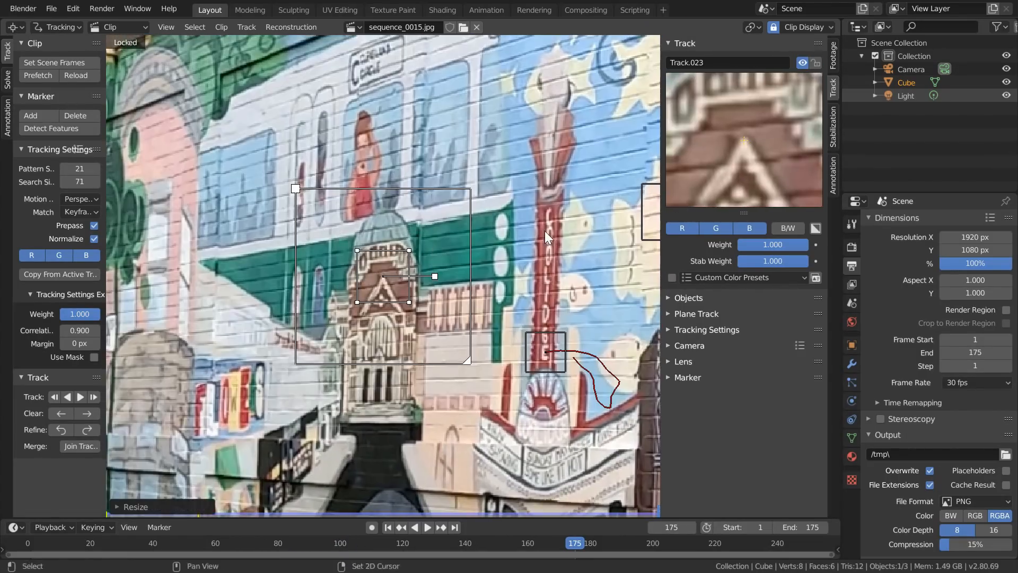
pyautogui.hotkey('ctrl', 'shift', 't')
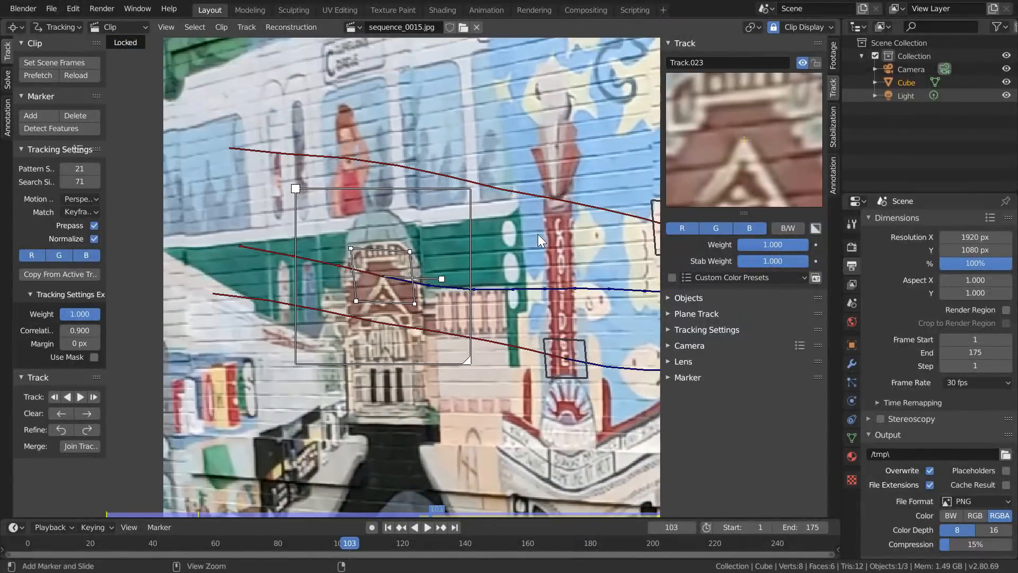
pyautogui.hotkey('ctrl', 'l')
pyautogui.hotkey('shift', 'Right')
# - Add a marker on the small yellowish spot between the two pavement markers, track it backward, lock it and return to the last frame
pyautogui.scroll(-6, 538, 234)
pyautogui.moveTo(413, 463)
pyautogui.mouseDown(button='middle')
pyautogui.moveTo(428, 355)
pyautogui.moveTo(453, 284)
pyautogui.mouseUp(button='middle')
pyautogui.scroll(5, 428, 356)
pyautogui.keyDown('ctrl'); pyautogui.click(359, 342); pyautogui.keyUp('ctrl')
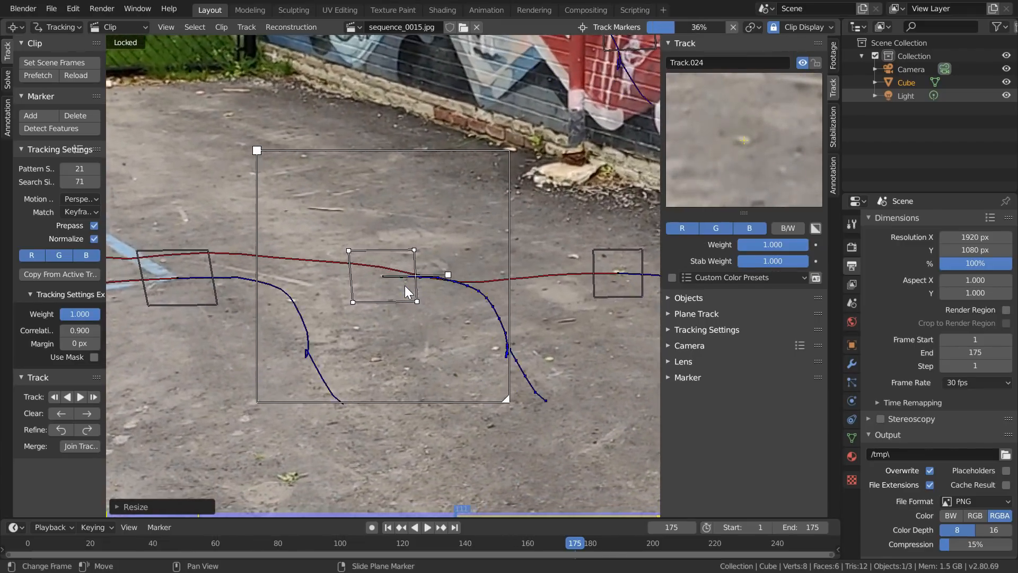
pyautogui.press('Right')
pyautogui.press('Right')
pyautogui.press('Right')
pyautogui.press('Right')
pyautogui.press('Right')
pyautogui.press('Right')
pyautogui.press('Right')
pyautogui.press('Right')
pyautogui.press('Right')
pyautogui.press('Right')
pyautogui.press('Right')
pyautogui.press('Right')
pyautogui.press('Right')
pyautogui.press('Right')
pyautogui.hotkey('ctrl', 'l')
pyautogui.hotkey('shift', 'Right')
# - Add and resize a marker on the brown building's window beside the yellow house, track it backward, lock it and return to the last frame
pyautogui.scroll(-5, 405, 286)
pyautogui.moveTo(347, 178)
pyautogui.mouseDown(button='middle')
pyautogui.moveTo(351, 223)
pyautogui.moveTo(233, 353)
pyautogui.mouseUp(button='middle')
pyautogui.scroll(6, 418, 197)
pyautogui.keyDown('ctrl'); pyautogui.click(445, 169); pyautogui.keyUp('ctrl')
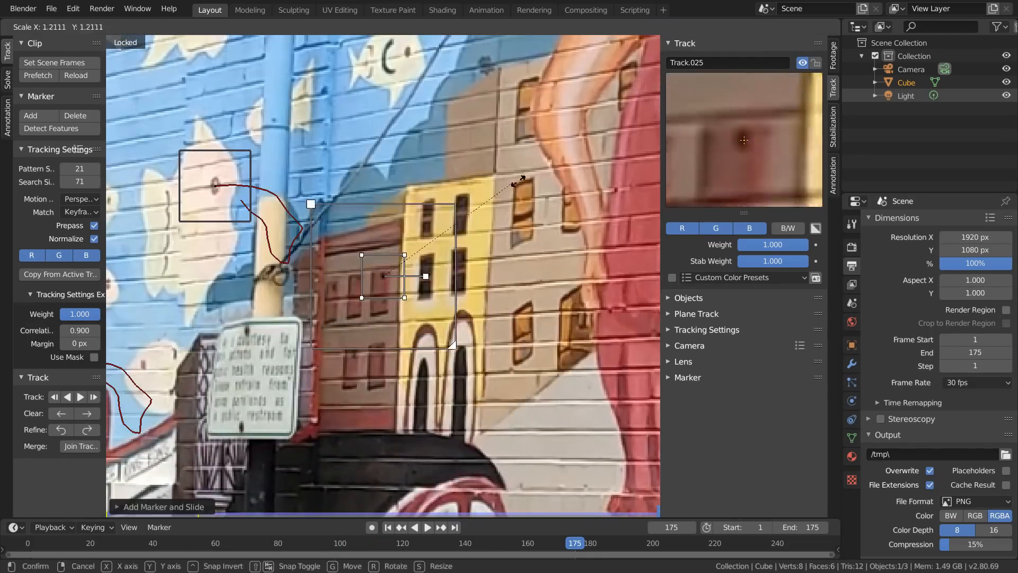
pyautogui.hotkey('ctrl', 'shift', 't')
pyautogui.press('Right')
pyautogui.press('Right')
pyautogui.press('Right')
pyautogui.press('Right')
pyautogui.press('Right')
pyautogui.press('Right')
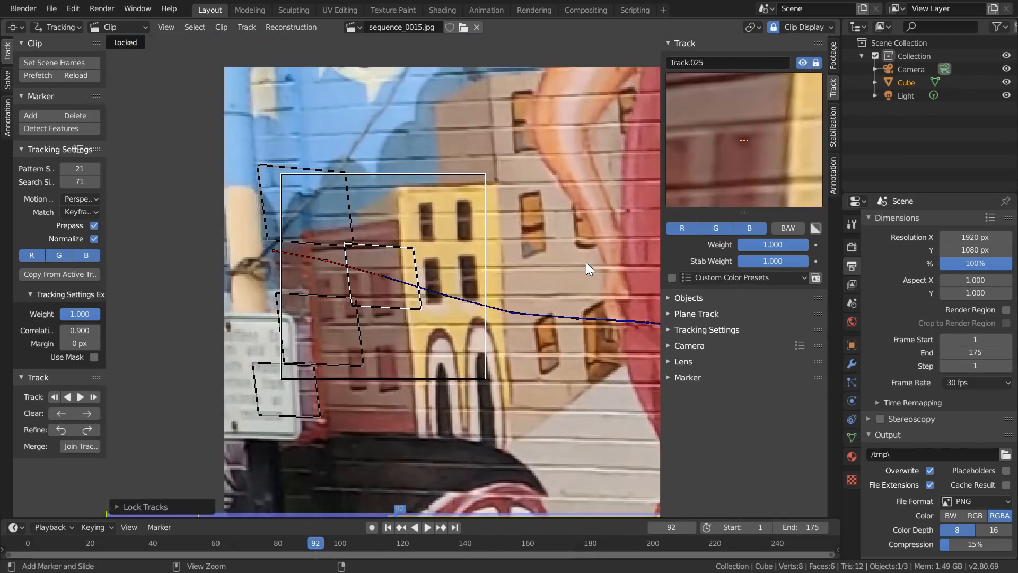
pyautogui.hotkey('shift', 't')
pyautogui.hotkey('ctrl', 'l')
pyautogui.hotkey('shift', 'Right')
# - Add and resize a marker on the girl's red shoe beside the pipes, track it backward, lock it and return to the last frame
pyautogui.scroll(-3, 390, 268)
pyautogui.keyDown('shift'); pyautogui.moveTo(390, 268); pyautogui.dragTo(460, 108, button='middle'); pyautogui.keyUp('shift')
pyautogui.scroll(-1, 456, 175)
pyautogui.keyDown('shift'); pyautogui.moveTo(467, 297); pyautogui.dragTo(395, 207, button='middle'); pyautogui.keyUp('shift')
pyautogui.keyDown('ctrl'); pyautogui.click(540, 211); pyautogui.keyUp('ctrl')
pyautogui.press('s')
pyautogui.click(766, 169)
pyautogui.hotkey('ctrl', 'shift', 't')
pyautogui.scroll(3, 377, 306)
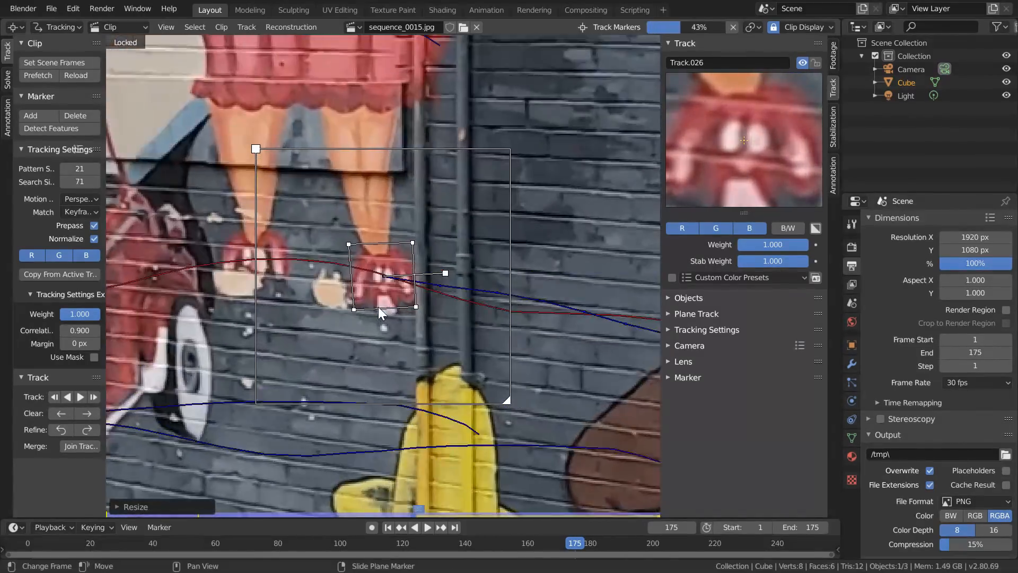
pyautogui.press('Right')
pyautogui.press('Right')
pyautogui.hotkey('ctrl', 'l')
pyautogui.hotkey('shift', 'Right')
pyautogui.scroll(-6, 361, 289)
pyautogui.scroll(3, 366, 287)
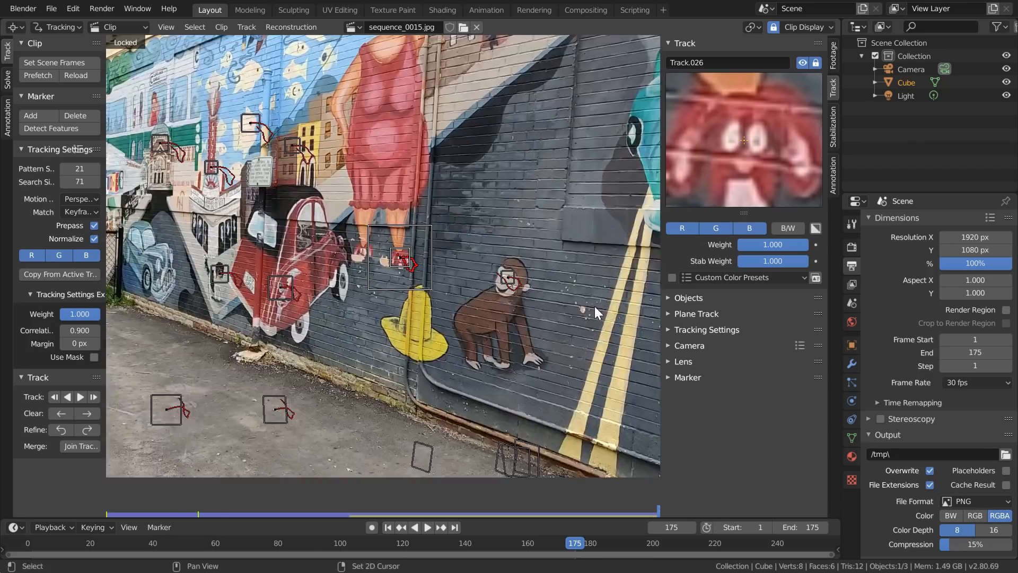
# - Add and resize a marker on the small light spot beside the monkey, track it backward, lock it and return to the last frame
pyautogui.scroll(4, 556, 314)
pyautogui.moveTo(556, 314); pyautogui.dragTo(578, 239, button='middle')
pyautogui.keyDown('ctrl'); pyautogui.click(580, 235); pyautogui.keyUp('ctrl')
pyautogui.hotkey('ctrl', 'shift', 't')
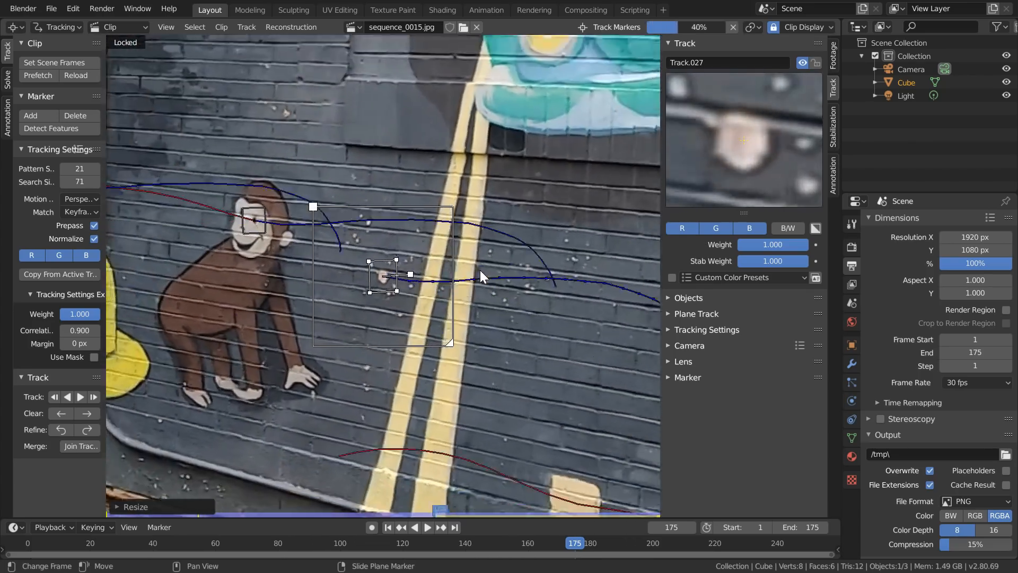
pyautogui.hotkey('ctrl', 'l')
pyautogui.hotkey('shift', 'Right')
# - Add and resize a marker on the small pale spot beside the girl's left shoe, track it backward and lock it
pyautogui.scroll(-6, 479, 269)
pyautogui.scroll(4, 430, 228)
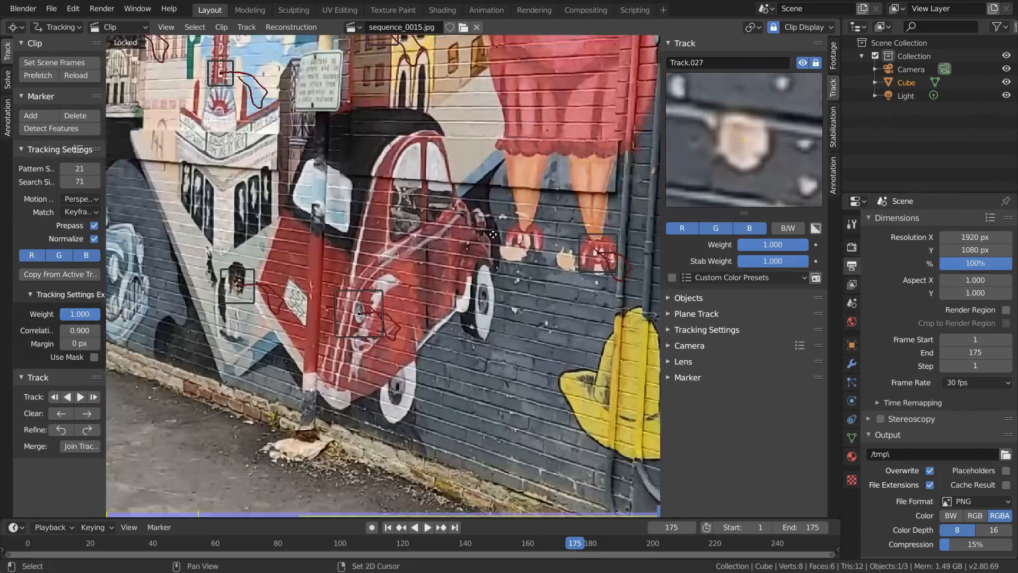
pyautogui.scroll(4, 501, 227)
pyautogui.keyDown('ctrl'); pyautogui.click(520, 232); pyautogui.keyUp('ctrl')
pyautogui.press('s')
pyautogui.click(657, 196)
pyautogui.hotkey('ctrl', 'shift', 't')
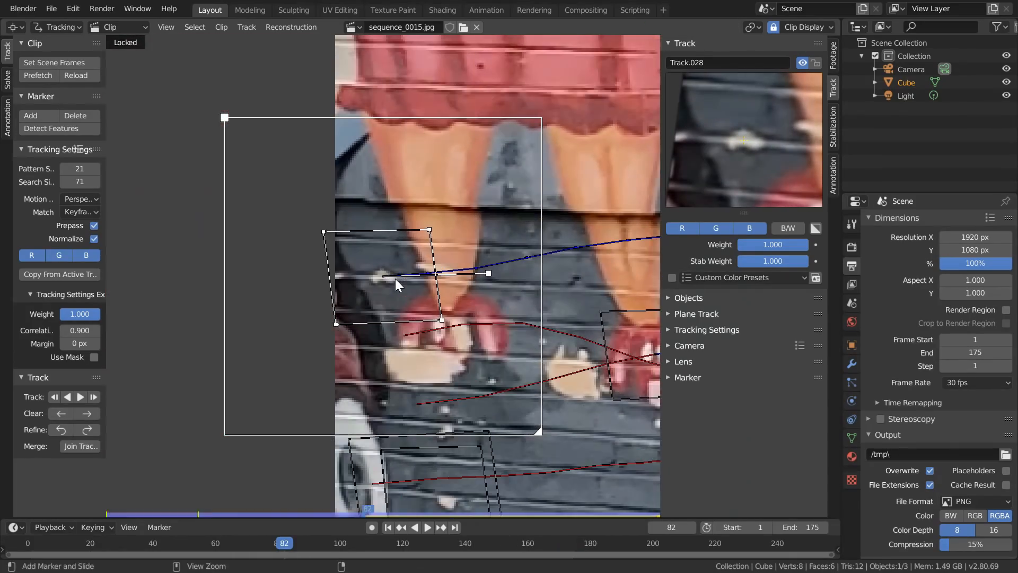
pyautogui.hotkey('ctrl', 'l')
# - Add and resize a marker on the small dark spot on the pavement near the green leaves, track it backward and lock it
pyautogui.scroll(-6, 396, 278)
pyautogui.scroll(4, 504, 339)
pyautogui.moveTo(573, 284); pyautogui.dragTo(314, 95, button='middle')
pyautogui.scroll(4, 424, 339)
pyautogui.keyDown('ctrl'); pyautogui.click(508, 293); pyautogui.keyUp('ctrl')
pyautogui.press('s')
pyautogui.hotkey('ctrl', 'shift', 't')
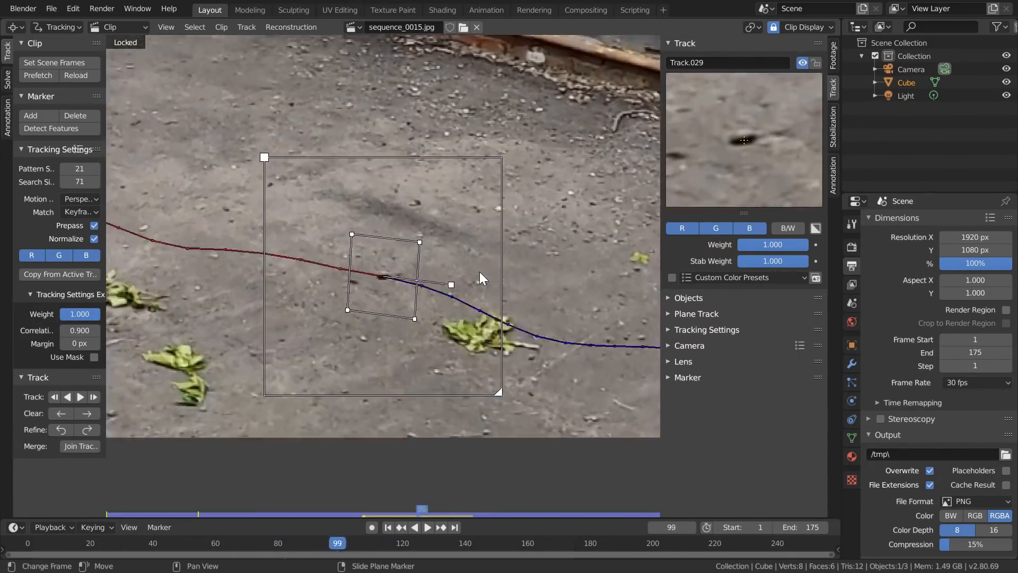
pyautogui.hotkey('ctrl', 'l')
pyautogui.scroll(-6, 480, 272)
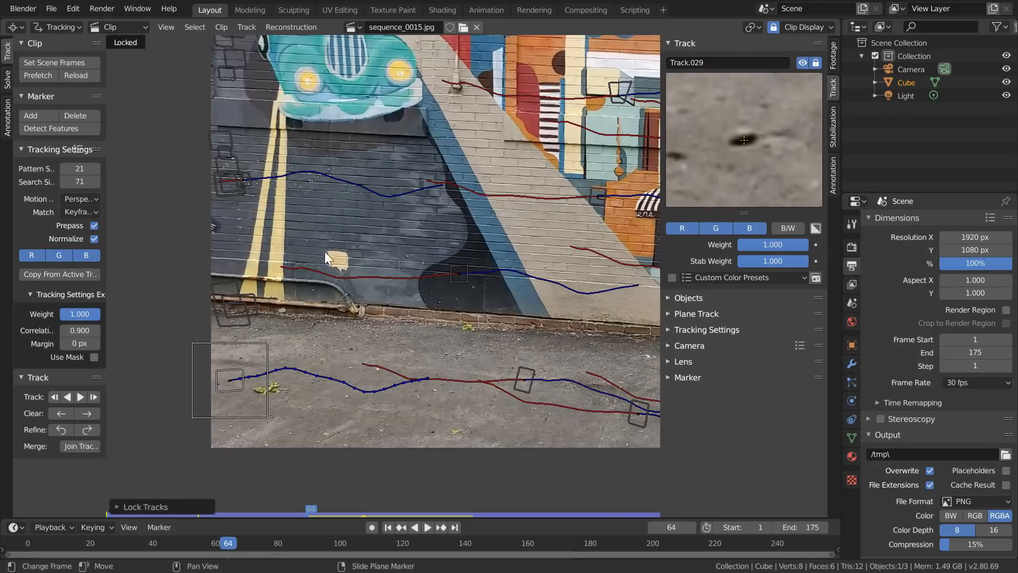
pyautogui.moveTo(347, 245); pyautogui.dragTo(354, 300, button='middle')
pyautogui.scroll(2, 355, 300)
pyautogui.scroll(3, 342, 340)
pyautogui.keyDown('ctrl'); pyautogui.click(340, 344); pyautogui.keyUp('ctrl')
pyautogui.press('s')
pyautogui.click(433, 308)
pyautogui.hotkey('ctrl', 't')
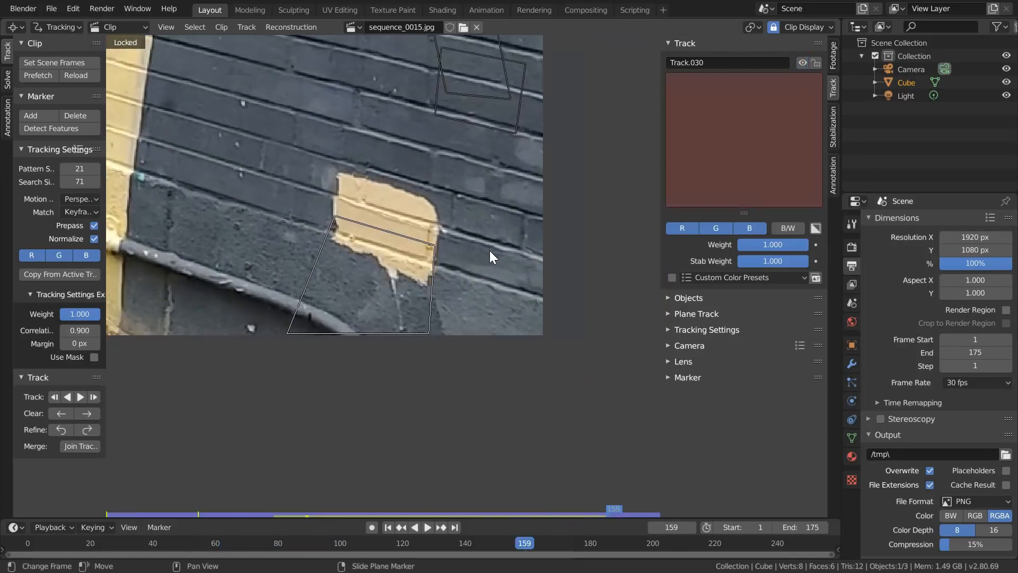
pyautogui.press('x')
pyautogui.click(489, 250)
pyautogui.press('l')
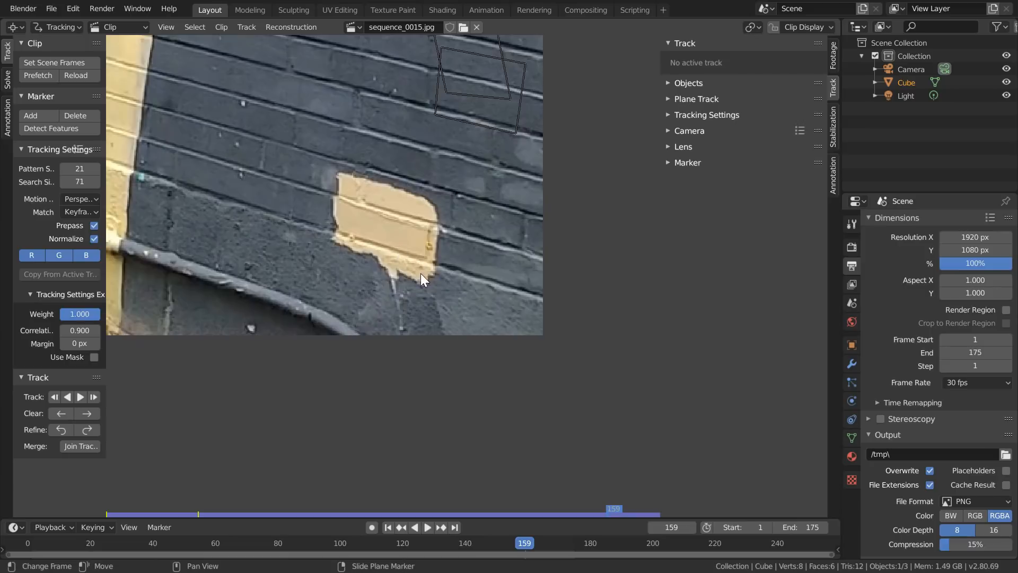
# - Add and resize a marker on the beige wall patch's upper corner, track it in both directions and lock it
pyautogui.scroll(-1, 381, 272)
pyautogui.keyDown('ctrl'); pyautogui.click(347, 195); pyautogui.keyUp('ctrl')
pyautogui.press('s')
pyautogui.click(422, 228)
pyautogui.press('l')
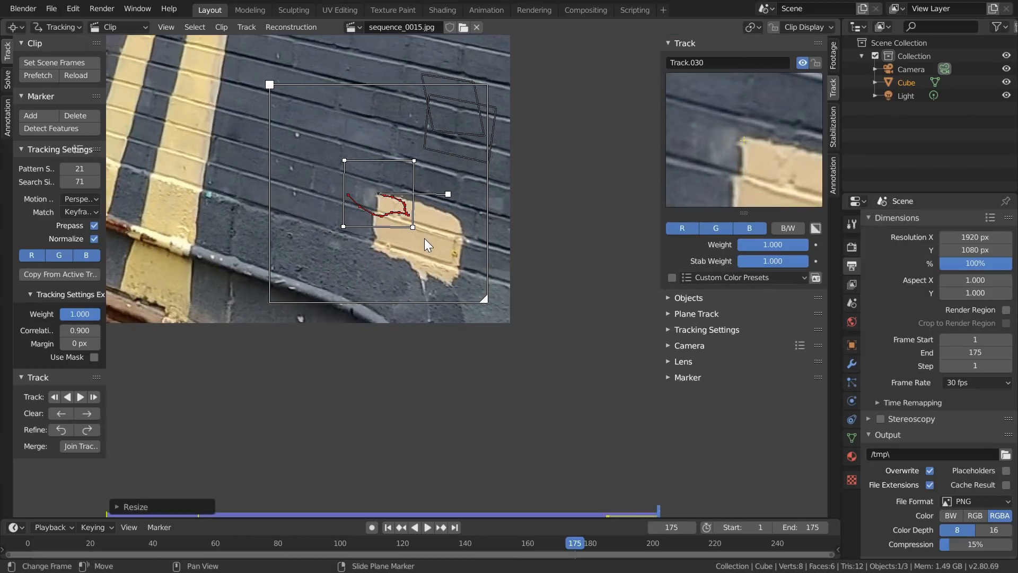
pyautogui.hotkey('shift', 'ctrl', 't')
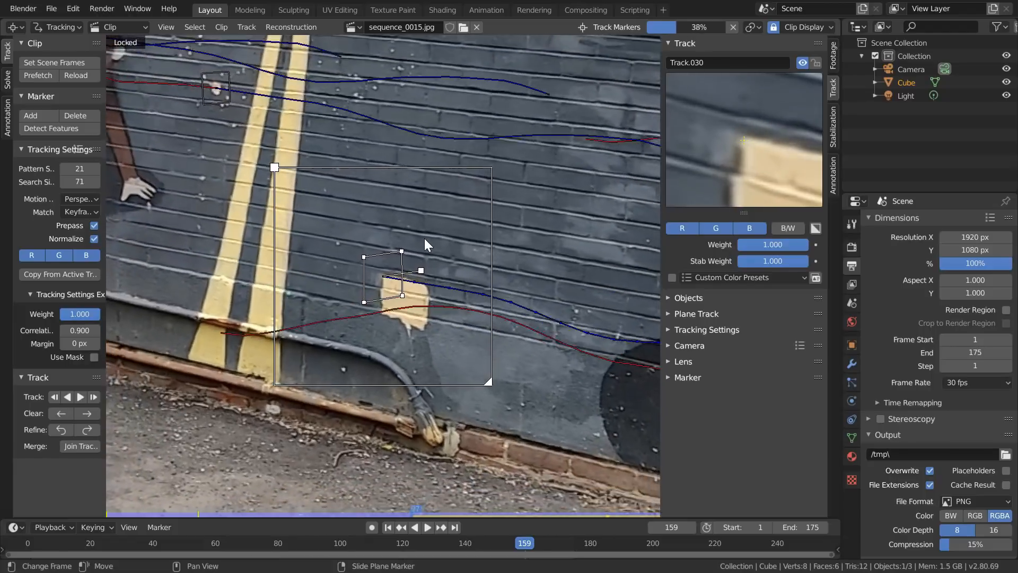
pyautogui.press('Escape')
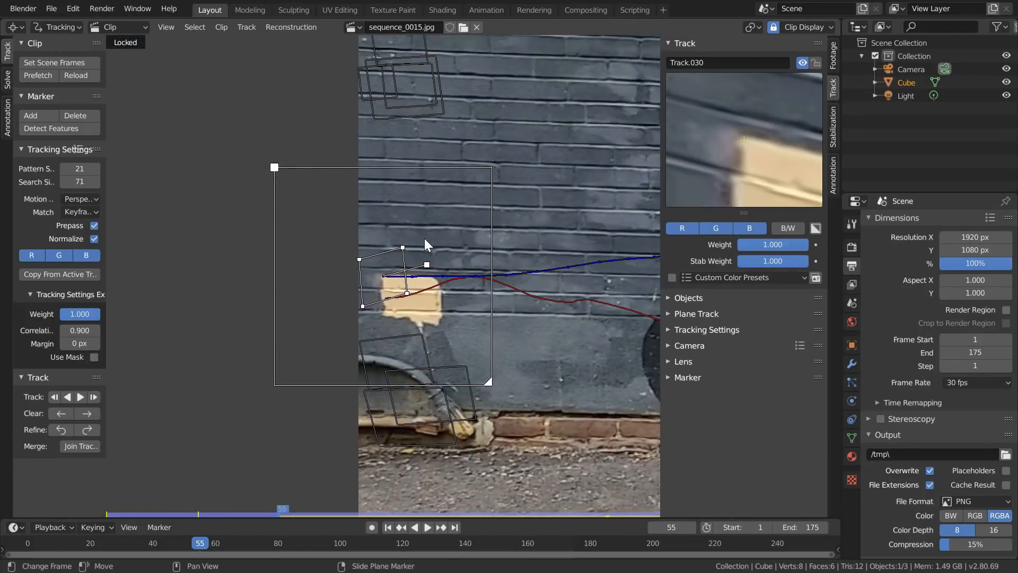
pyautogui.hotkey('ctrl', 'l')
# - Add and resize a marker on the small light speck on the pavement, track it in both directions and lock it
pyautogui.scroll(-3, 351, 364)
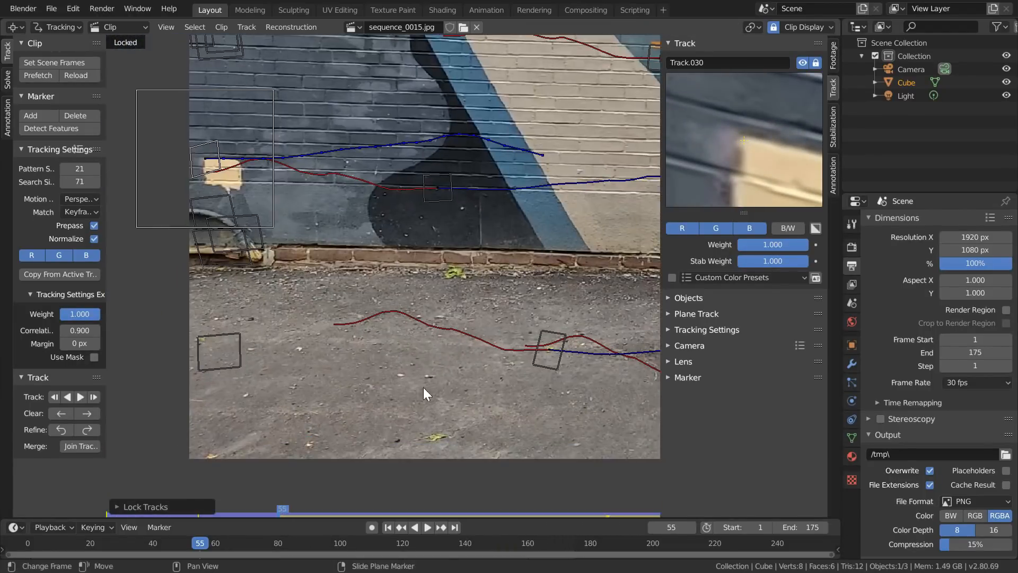
pyautogui.keyDown('ctrl'); pyautogui.click(395, 371); pyautogui.keyUp('ctrl')
pyautogui.press('s')
pyautogui.hotkey('shift', 'ctrl', 't')
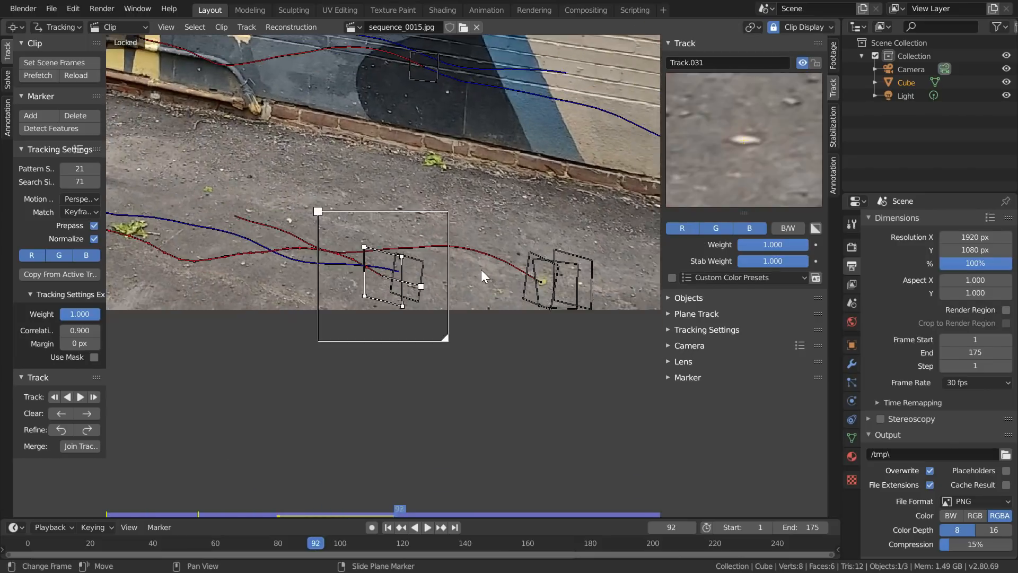
pyautogui.hotkey('ctrl', 'l')
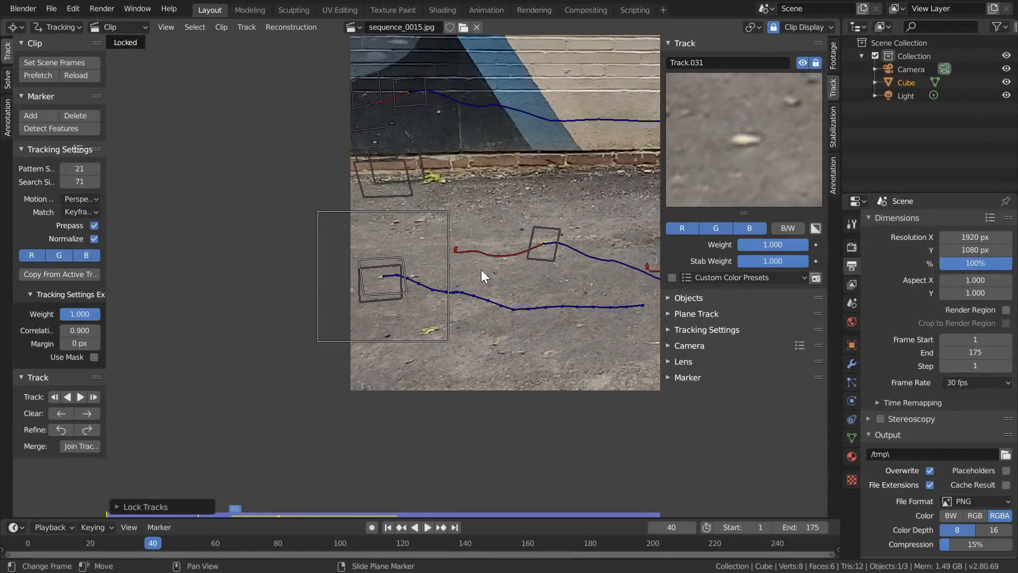
# - Add and resize a marker at the base of the teal car's grille at frame 62, track it forward and lock it
pyautogui.scroll(-4, 481, 269)
pyautogui.moveTo(154, 544); pyautogui.dragTo(221, 545)
pyautogui.scroll(6, 175, 141)
pyautogui.keyDown('ctrl'); pyautogui.click(506, 232); pyautogui.keyUp('ctrl')
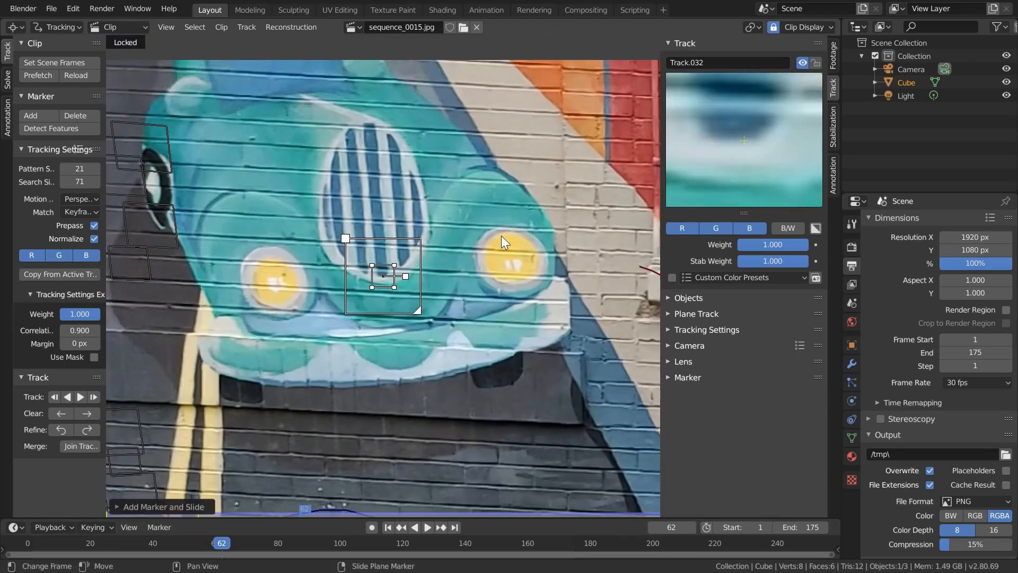
pyautogui.press('s')
pyautogui.click(491, 267)
pyautogui.hotkey('ctrl', 't')
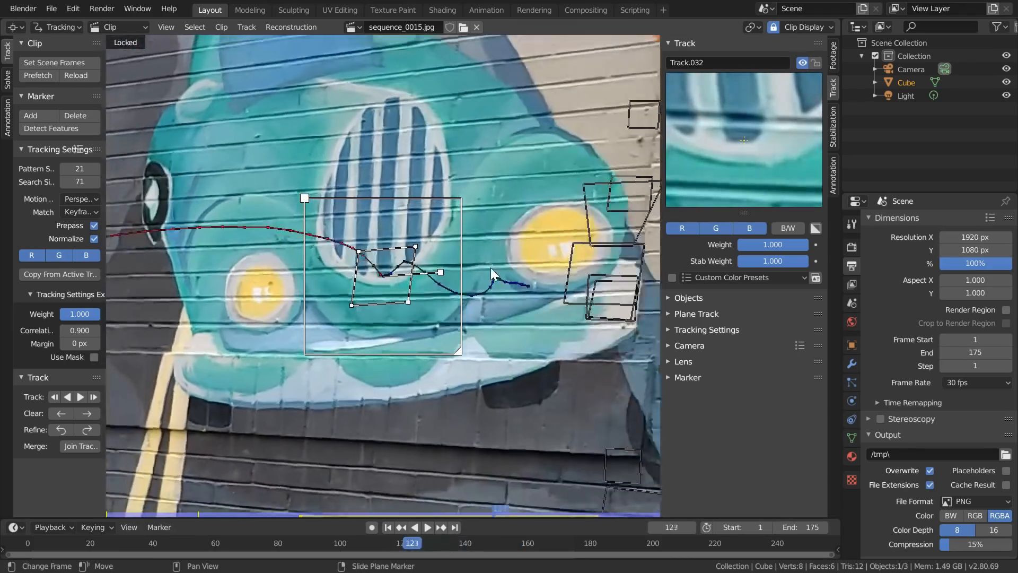
pyautogui.hotkey('ctrl', 'l')
# - Add and resize a marker on the pale specks on the dark bricks below the teal car, track it both ways and lock it
pyautogui.scroll(-4, 491, 267)
pyautogui.press('Right')
pyautogui.press('Right')
pyautogui.press('Right')
pyautogui.press('Right')
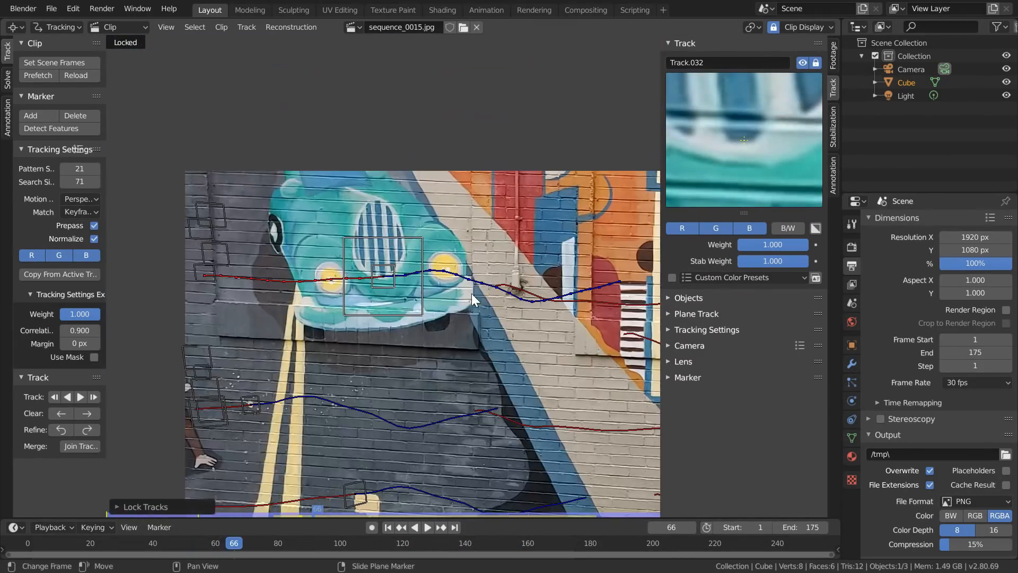
pyautogui.scroll(6, 326, 366)
pyautogui.keyDown('ctrl'); pyautogui.click(388, 290); pyautogui.keyUp('ctrl')
pyautogui.press('s')
pyautogui.click(586, 201)
pyautogui.hotkey('ctrl', 't')
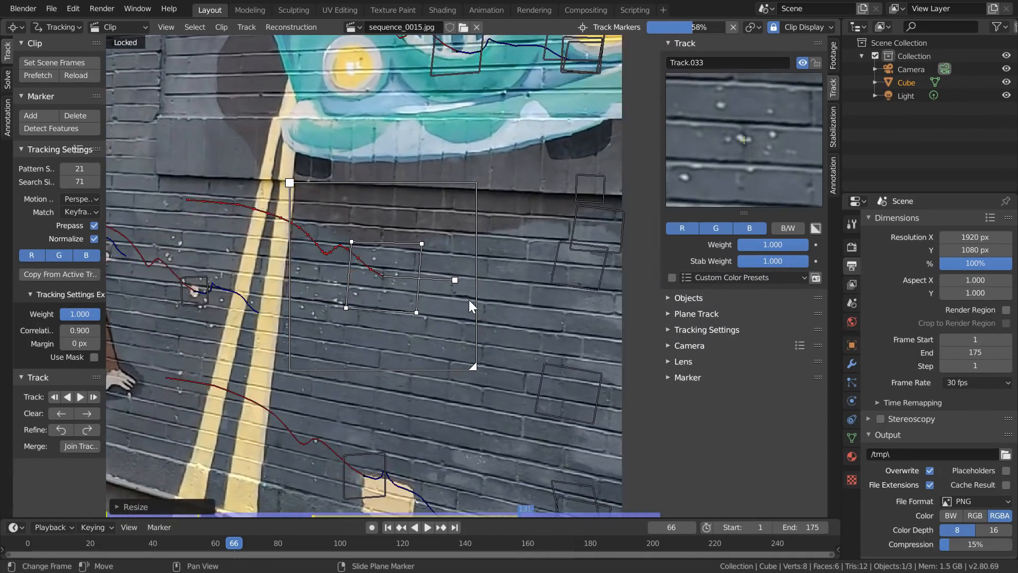
pyautogui.press('Left')
pyautogui.press('Left')
pyautogui.press('Left')
pyautogui.press('Left')
pyautogui.press('Left')
pyautogui.press('Left')
pyautogui.press('Left')
pyautogui.press('Left')
pyautogui.press('Left')
pyautogui.press('Left')
pyautogui.press('Left')
pyautogui.press('Left')
pyautogui.press('Left')
pyautogui.press('Left')
pyautogui.press('Left')
pyautogui.press('Left')
pyautogui.press('Left')
pyautogui.press('Left')
pyautogui.press('Left')
pyautogui.press('Left')
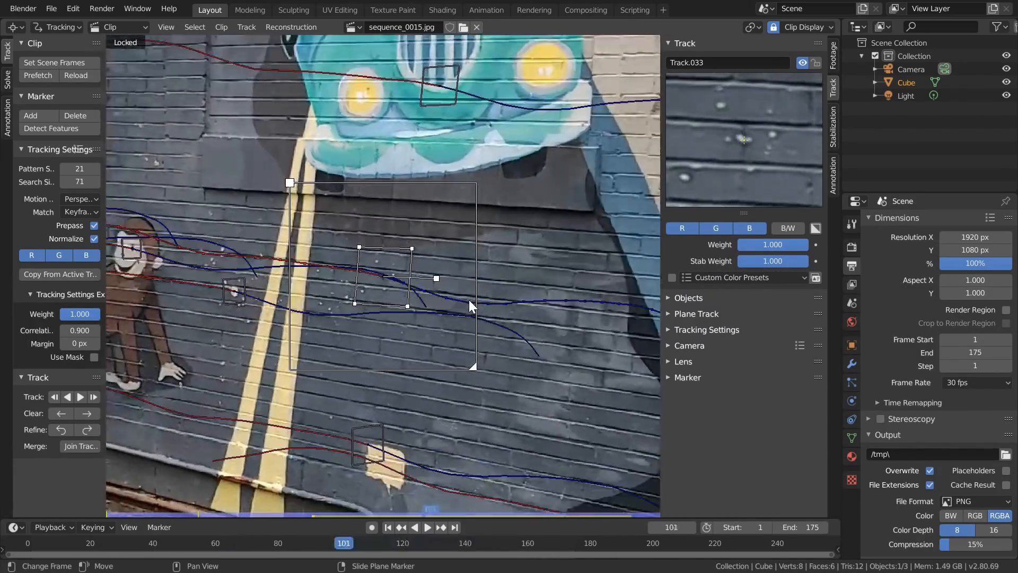
pyautogui.hotkey('ctrl', 'shift', 't')
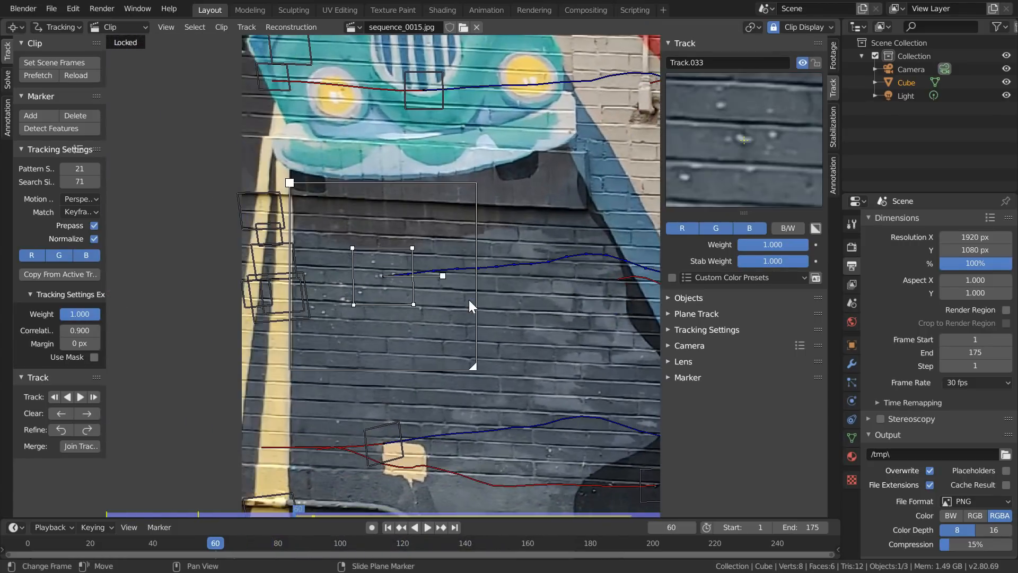
pyautogui.scroll(3, 469, 301)
pyautogui.hotkey('ctrl', 'l')
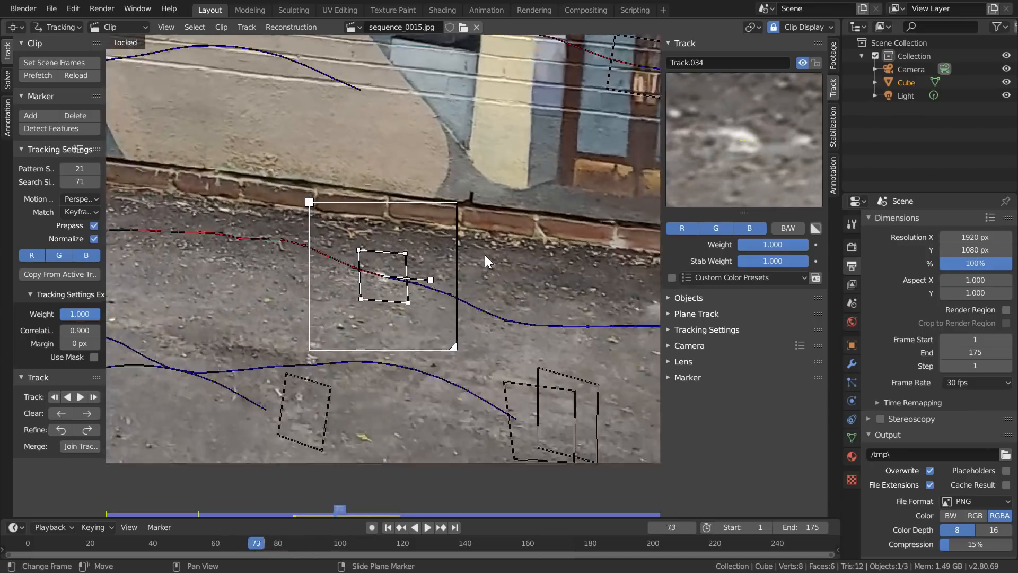
# - Lock the tracked marker on the pavement near the wall's brick base, release the view from the selection and return to frame 1
pyautogui.hotkey('ctrl', 'l')
pyautogui.press('Home')
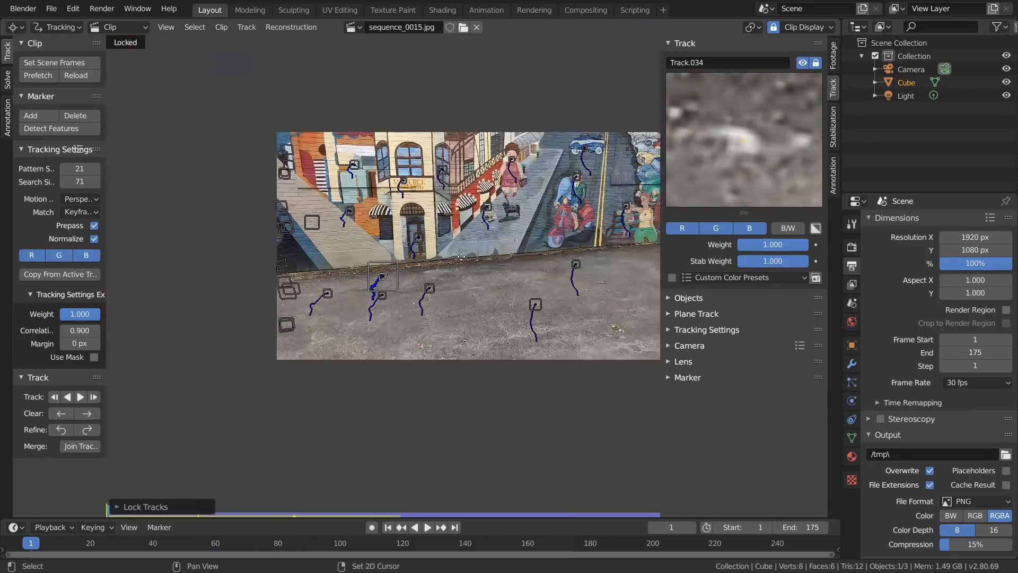
pyautogui.press('l')
pyautogui.moveTo(33, 543); pyautogui.dragTo(215, 537)
pyautogui.hotkey('shift', 'Left')
pyautogui.scroll(1, 334, 395)
# - Solve the camera motion with automatic keyframe selection and focal length refinement
pyautogui.click(8, 78)
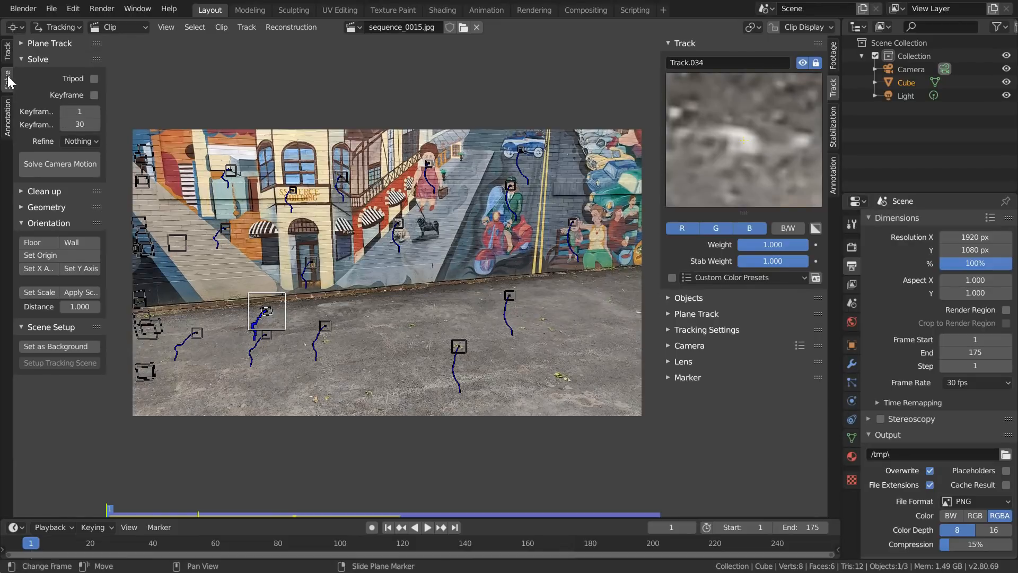
pyautogui.click(118, 196)
pyautogui.click(75, 163)
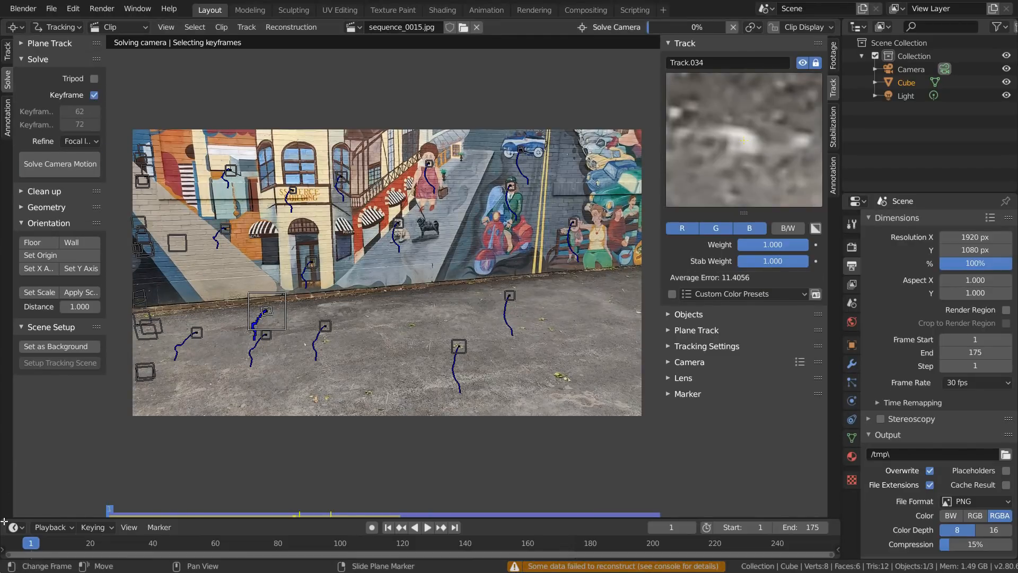
# - Turn the timeline area into a large Movie Clip Editor showing sequence_0015.jpg in Graph view
pyautogui.moveTo(47, 519); pyautogui.dragTo(43, 394)
pyautogui.click(16, 402)
pyautogui.click(42, 545)
pyautogui.click(374, 401)
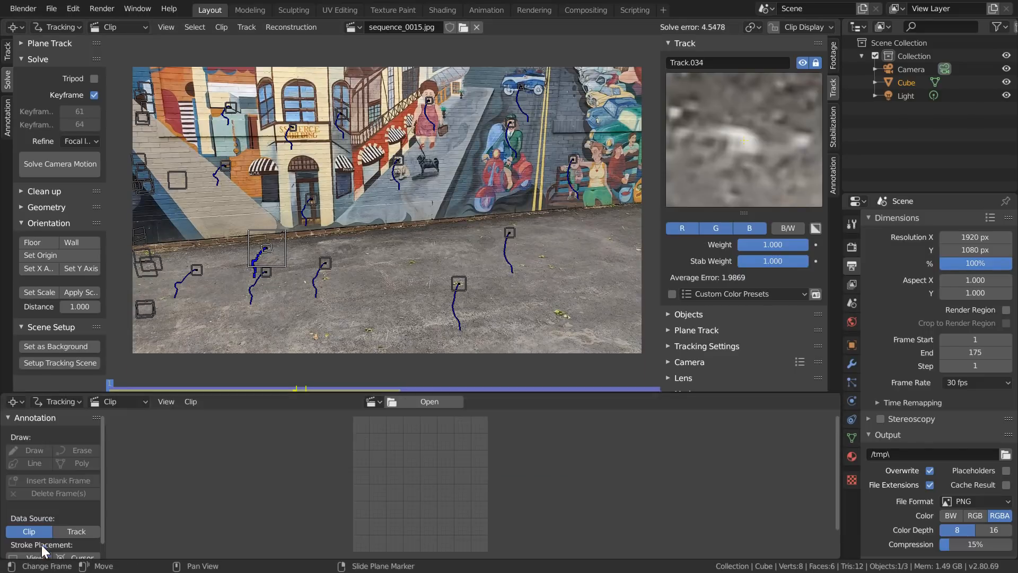
pyautogui.click(380, 420)
pyautogui.click(119, 402)
pyautogui.click(116, 430)
pyautogui.moveTo(837, 434); pyautogui.dragTo(836, 69)
pyautogui.moveTo(570, 393); pyautogui.dragTo(531, 253)
# - Trim the deviating end of the girl's mouth track around frame 57, and select the scooter rider's face track at frame 50
pyautogui.moveTo(387, 443); pyautogui.dragTo(467, 371, button='middle')
pyautogui.scroll(10, 419, 384)
pyautogui.click(419, 388)
pyautogui.moveTo(421, 277); pyautogui.dragTo(437, 270)
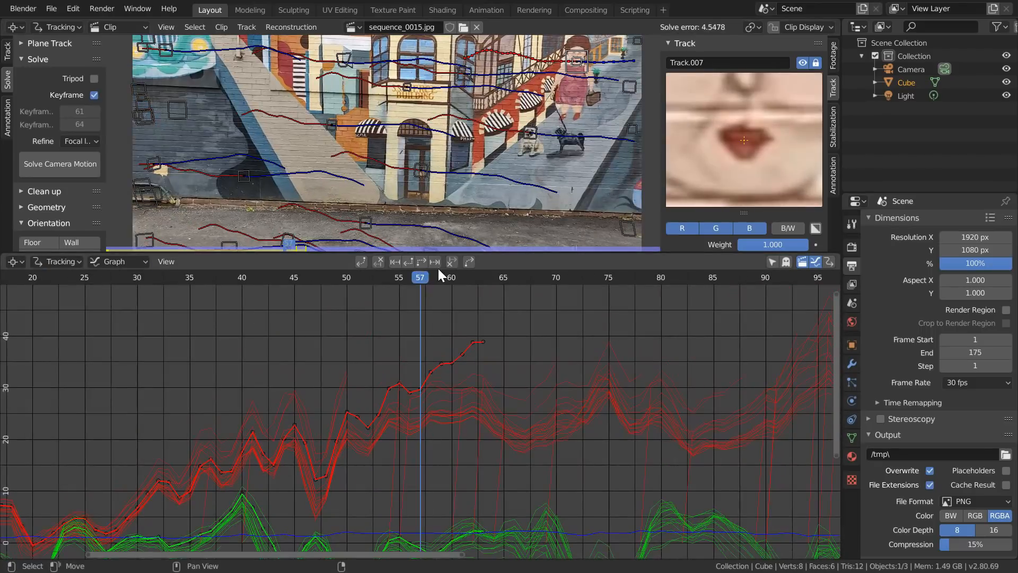
pyautogui.click(535, 385)
pyautogui.click(482, 278)
pyautogui.click(347, 277)
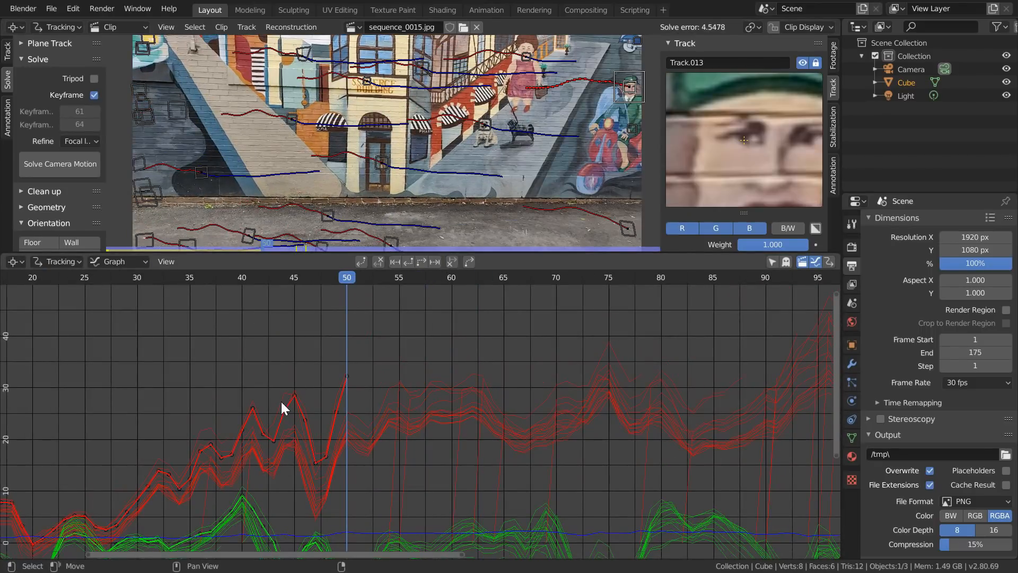
# - Trim the outlying ends of two stray track curves between about frames 70 and 85
pyautogui.click(606, 343)
pyautogui.click(587, 278)
pyautogui.click(453, 262)
pyautogui.moveTo(706, 390); pyautogui.dragTo(538, 399, button='middle')
pyautogui.click(549, 402)
pyautogui.click(514, 277)
pyautogui.click(455, 262)
# - Trim the outlying curve that peaks near frame 96 at frame 95, and trim another stray curve near frame 110
pyautogui.moveTo(655, 318); pyautogui.dragTo(488, 370, button='middle')
pyautogui.click(495, 356)
pyautogui.click(524, 350)
pyautogui.click(503, 278)
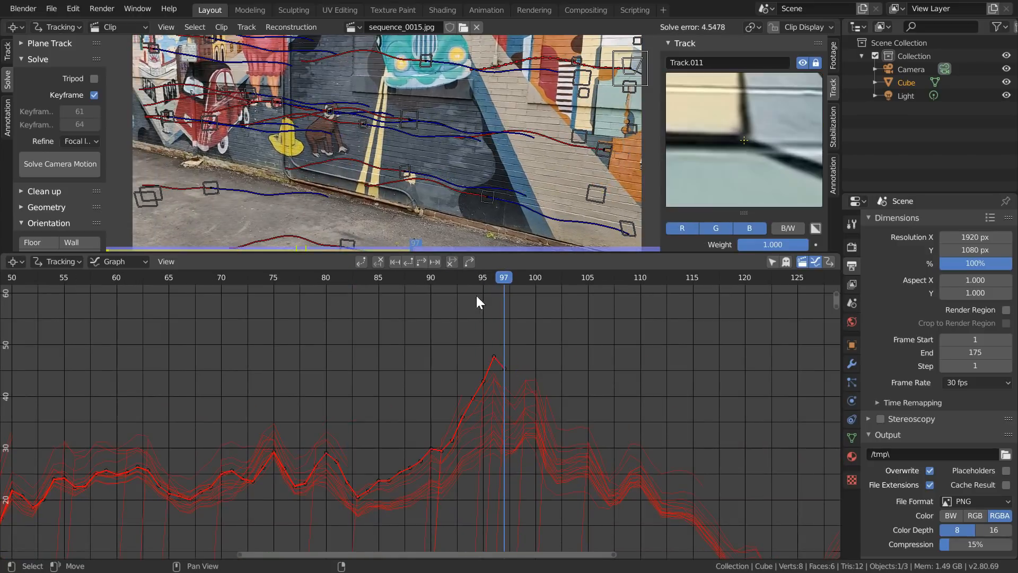
pyautogui.click(483, 279)
pyautogui.click(455, 263)
pyautogui.moveTo(657, 462); pyautogui.dragTo(519, 369, button='middle')
pyautogui.click(519, 375)
pyautogui.click(501, 278)
pyautogui.click(455, 262)
# - Check the curves of the later frames, and trim the stray curve in the earlier part of the graph
pyautogui.moveTo(716, 440); pyautogui.dragTo(425, 366, button='middle')
pyautogui.moveTo(674, 373); pyautogui.dragTo(410, 357, button='middle')
pyautogui.scroll(-3, 409, 355)
pyautogui.moveTo(159, 339); pyautogui.dragTo(716, 419, button='middle')
pyautogui.click(320, 411)
pyautogui.click(328, 280)
pyautogui.click(454, 263)
# - Trim the outlying ends of the stray curves between about frames 35 and 47
pyautogui.moveTo(85, 448); pyautogui.dragTo(316, 391, button='middle')
pyautogui.click(367, 370)
pyautogui.click(348, 280)
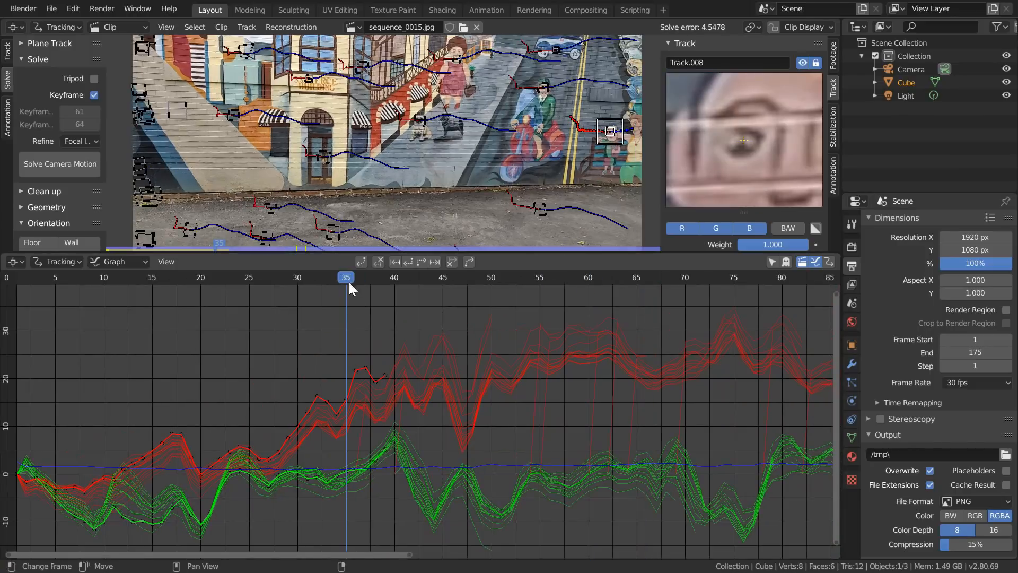
pyautogui.moveTo(474, 523); pyautogui.dragTo(468, 447, button='middle')
pyautogui.click(471, 453)
pyautogui.click(456, 279)
pyautogui.click(454, 262)
# - Trim the outlying end of the next curve that strays from the bundle further along the graph
pyautogui.moveTo(706, 382); pyautogui.dragTo(418, 392, button='middle')
pyautogui.click(562, 443)
pyautogui.moveTo(578, 406); pyautogui.dragTo(450, 476, button='middle')
pyautogui.scroll(-1, 450, 476)
pyautogui.moveTo(466, 282); pyautogui.dragTo(457, 279)
pyautogui.click(455, 262)
# - Select the next stray track curve and trim its outlying end at frame 89
pyautogui.moveTo(566, 498); pyautogui.dragTo(539, 419, button='middle')
pyautogui.scroll(4, 539, 419)
pyautogui.moveTo(618, 437)
pyautogui.mouseDown(button='middle')
pyautogui.moveTo(369, 456)
pyautogui.moveTo(603, 426)
pyautogui.mouseUp(button='middle')
pyautogui.click(323, 279)
pyautogui.click(361, 391)
pyautogui.click(355, 400)
pyautogui.click(359, 279)
pyautogui.click(453, 262)
# - Trim the deviating end of the track on the white speck in the black mural area at frame 108
pyautogui.moveTo(481, 298); pyautogui.dragTo(473, 432, button='middle')
pyautogui.scroll(-5, 476, 416)
pyautogui.click(549, 374)
pyautogui.scroll(6, 550, 374)
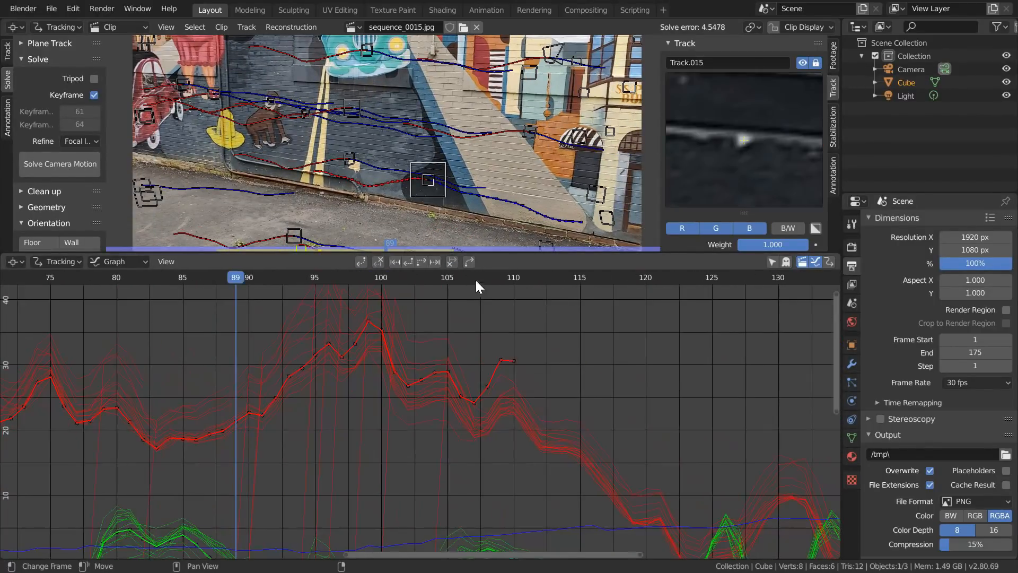
pyautogui.click(486, 279)
pyautogui.click(453, 263)
# - Move to frame 48, shrink the graph area and solve the camera motion again with the trimmed tracks
pyautogui.scroll(-3, 620, 413)
pyautogui.moveTo(621, 414); pyautogui.dragTo(579, 414, button='middle')
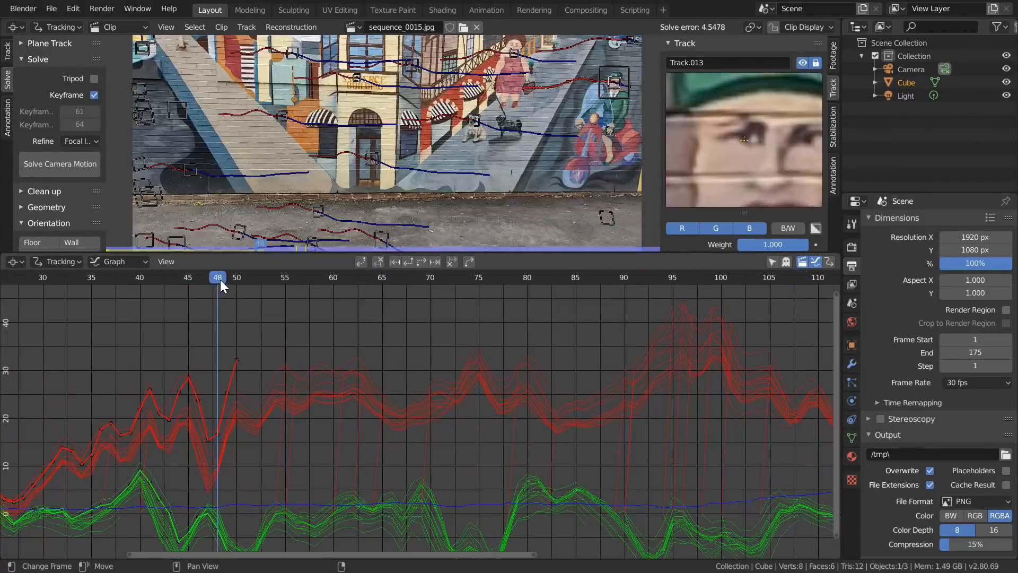
pyautogui.moveTo(436, 252); pyautogui.dragTo(436, 477)
pyautogui.click(75, 165)
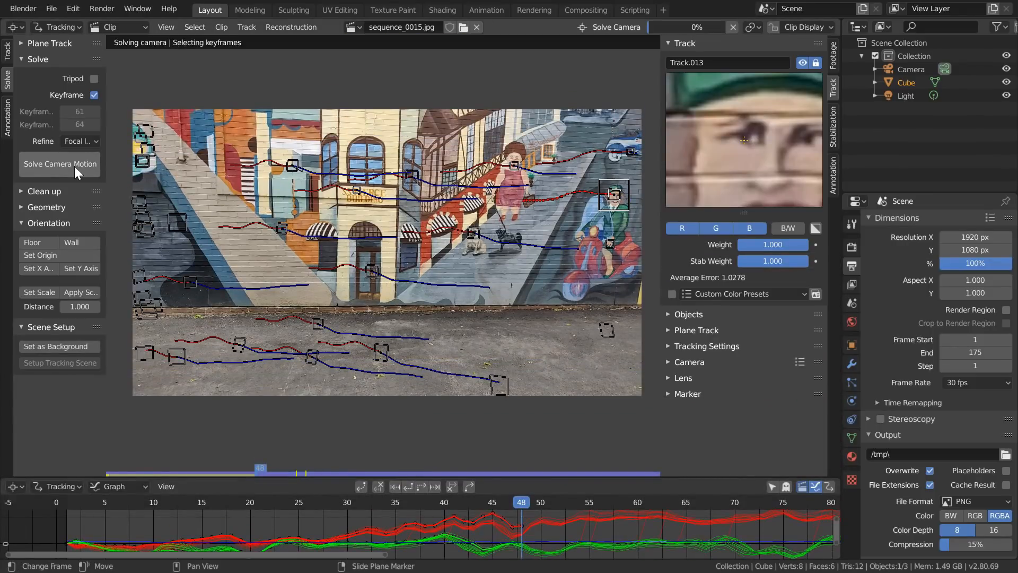
pyautogui.click(74, 166)
pyautogui.click(75, 166)
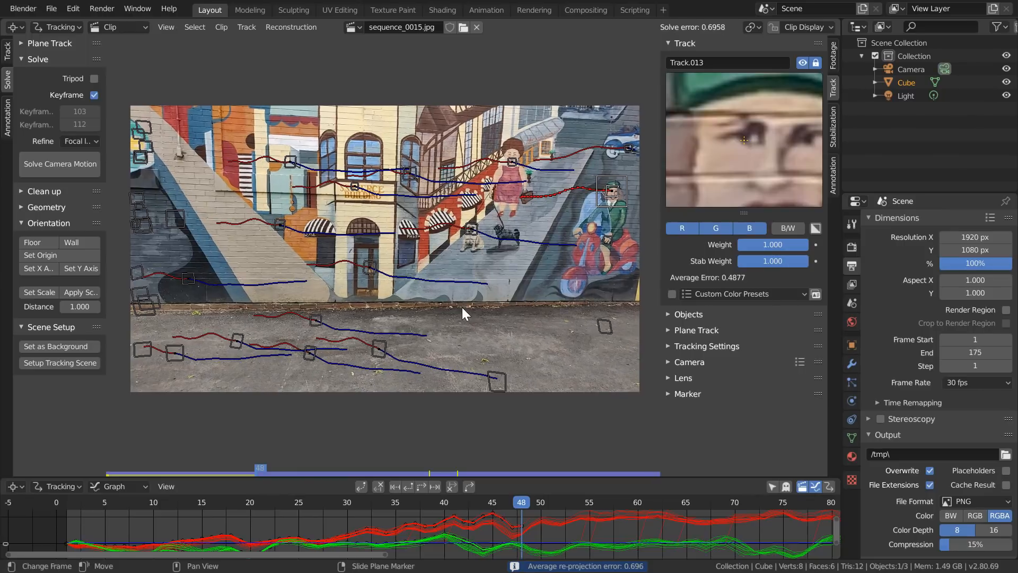
# - Mute the footage behind the tracking markers and turn on the per-track error information in the clip display
pyautogui.click(790, 29)
pyautogui.click(883, 66)
pyautogui.click(820, 206)
pyautogui.scroll(1, 356, 300)
# - Select the high-error Track.030 at frame 75 and lower its weight to 0.618
pyautogui.moveTo(356, 299); pyautogui.dragTo(412, 302, button='middle')
pyautogui.click(413, 302)
pyautogui.click(330, 142)
pyautogui.press('a')
pyautogui.moveTo(599, 282); pyautogui.dragTo(658, 281, button='middle')
pyautogui.moveTo(523, 505); pyautogui.dragTo(782, 505)
pyautogui.click(360, 264)
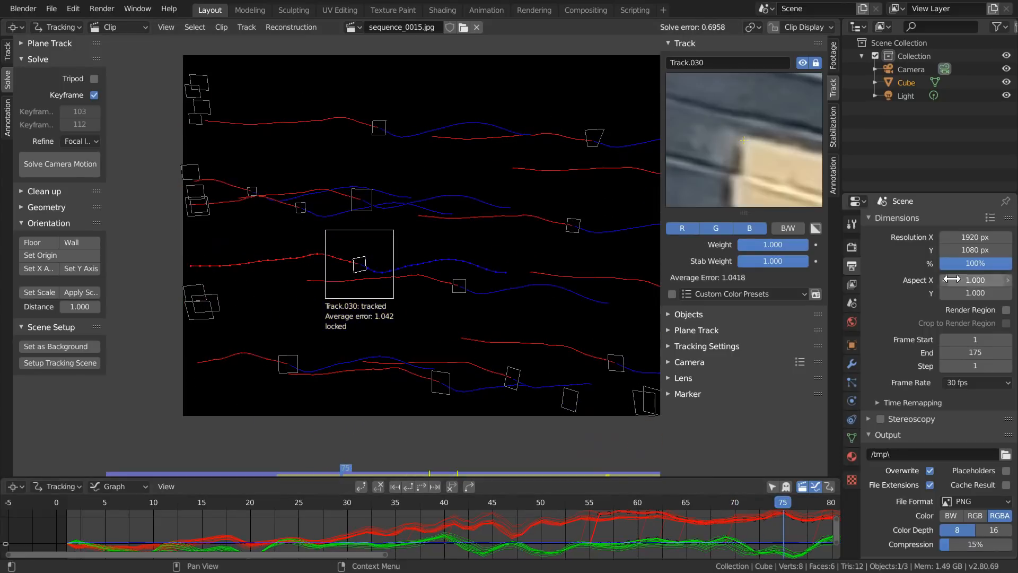
pyautogui.press('a')
# - Try lowering the weight of Track.020 to 0.676 at frame 109 and solving the camera motion again
pyautogui.scroll(-8, 631, 522)
pyautogui.moveTo(641, 504); pyautogui.dragTo(791, 503)
pyautogui.scroll(3, 389, 234)
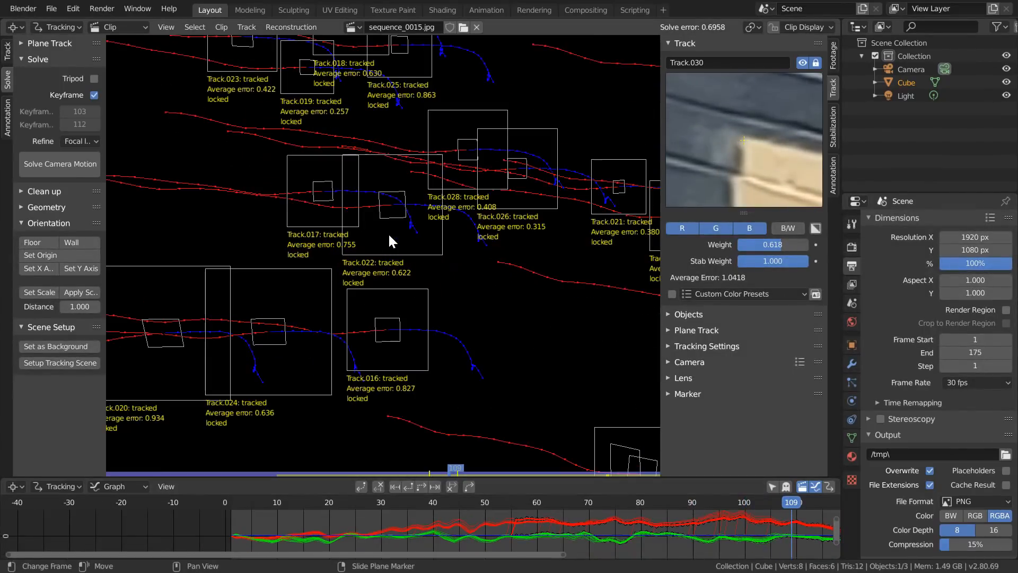
pyautogui.moveTo(277, 221); pyautogui.dragTo(426, 182, button='middle')
pyautogui.click(311, 294)
pyautogui.scroll(-4, 516, 206)
pyautogui.moveTo(516, 206); pyautogui.dragTo(344, 239, button='middle')
pyautogui.click(68, 170)
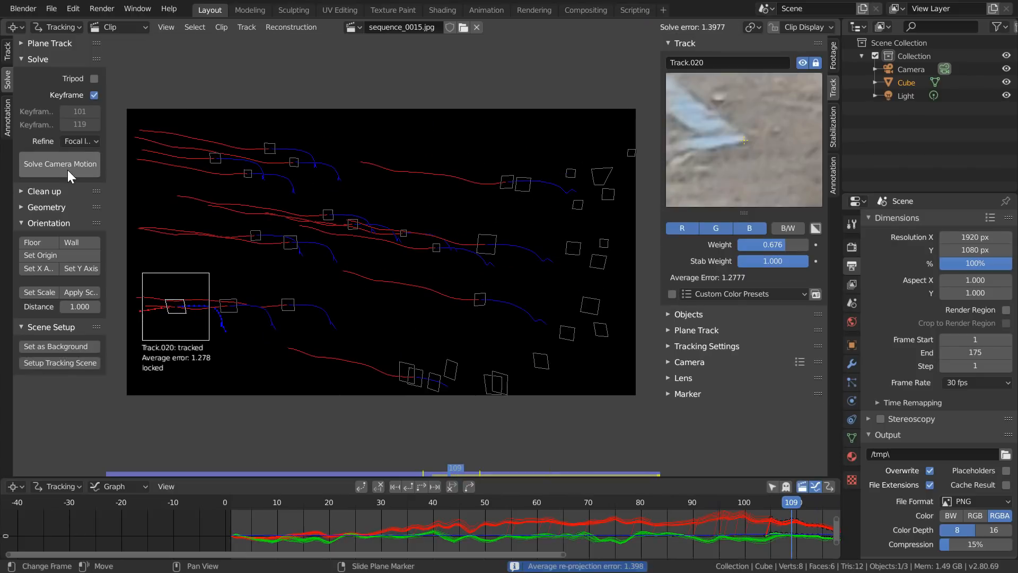
pyautogui.click(68, 170)
pyautogui.click(68, 170)
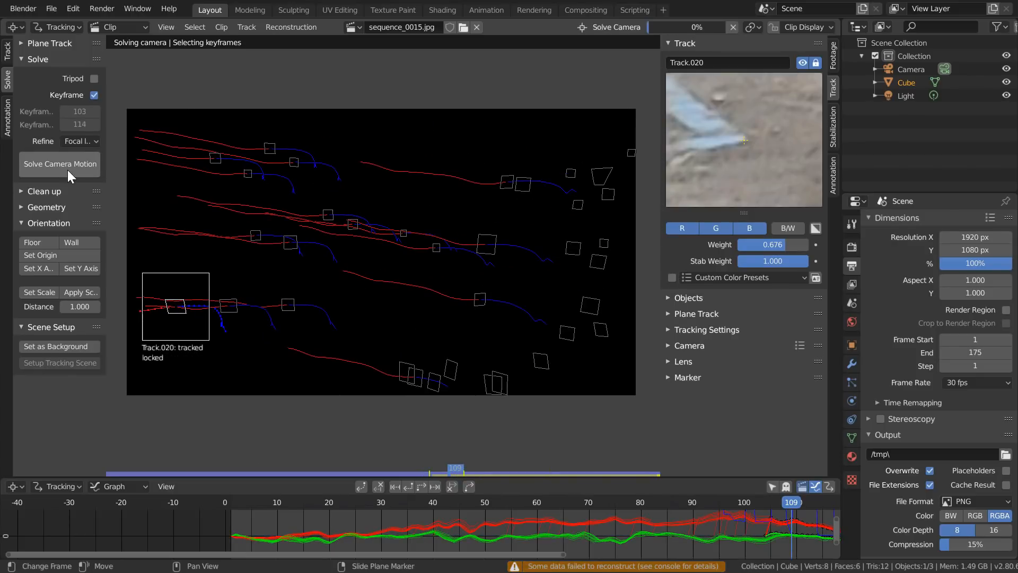
pyautogui.click(67, 167)
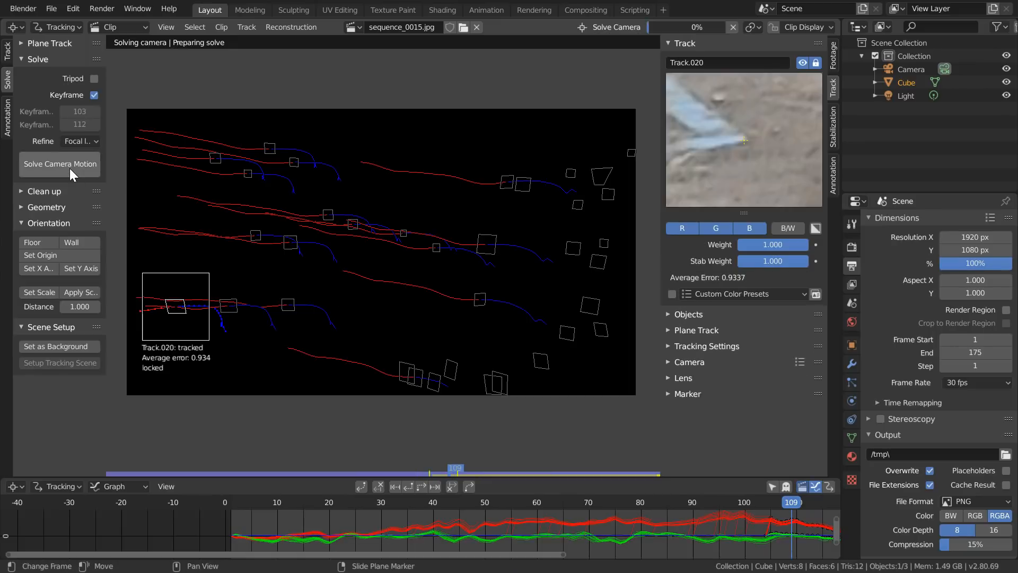
# - Select Track.034 among the disabled ground markers and lower its weight slightly
pyautogui.press('a')
pyautogui.scroll(3, 493, 321)
pyautogui.moveTo(531, 358); pyautogui.dragTo(359, 210, button='middle')
pyautogui.click(531, 322)
pyautogui.moveTo(773, 244); pyautogui.dragTo(765, 245)
# - Set the weight of the high-error Track.001 to 0.596
pyautogui.press('a')
pyautogui.moveTo(580, 218); pyautogui.dragTo(419, 266, button='middle')
pyautogui.click(488, 309)
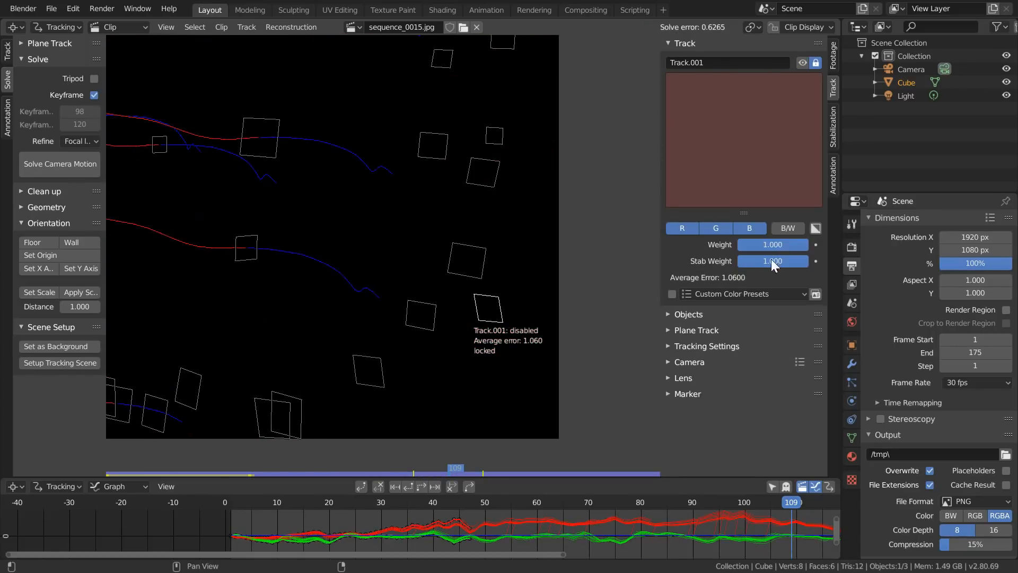
pyautogui.moveTo(764, 245); pyautogui.dragTo(743, 245)
pyautogui.press('a')
pyautogui.press('a')
# - Set the weight of Track.011 near the upper edge of the footage to 0.529
pyautogui.moveTo(470, 161); pyautogui.dragTo(469, 235, button='middle')
pyautogui.click(679, 46)
pyautogui.moveTo(490, 74); pyautogui.dragTo(500, 125, button='middle')
pyautogui.click(499, 127)
pyautogui.moveTo(773, 245); pyautogui.dragTo(740, 245)
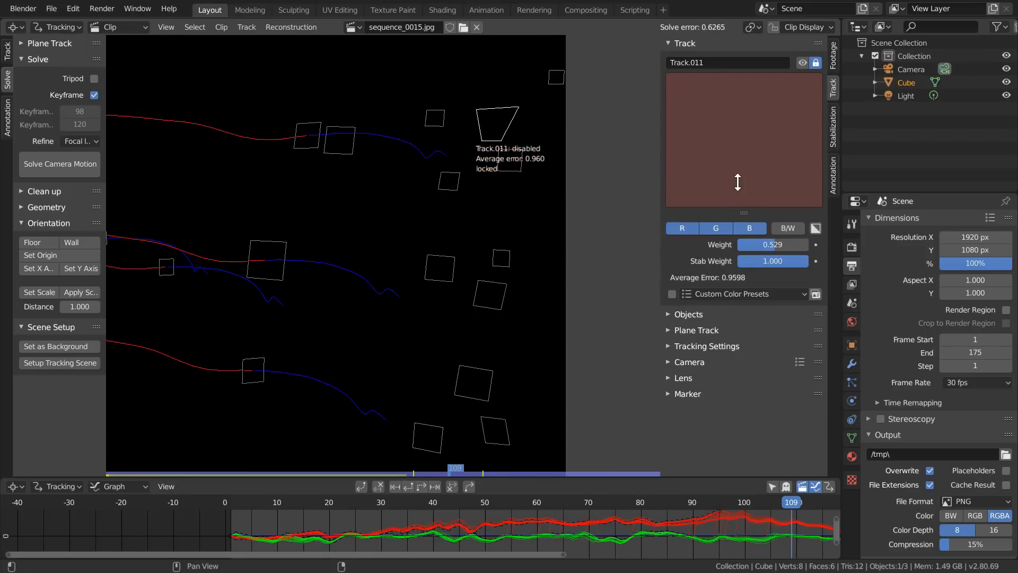
# - Switch the solver's refinement to Nothing and solve the camera motion again
pyautogui.click(88, 168)
pyautogui.hotkey('ctrl', 'z')
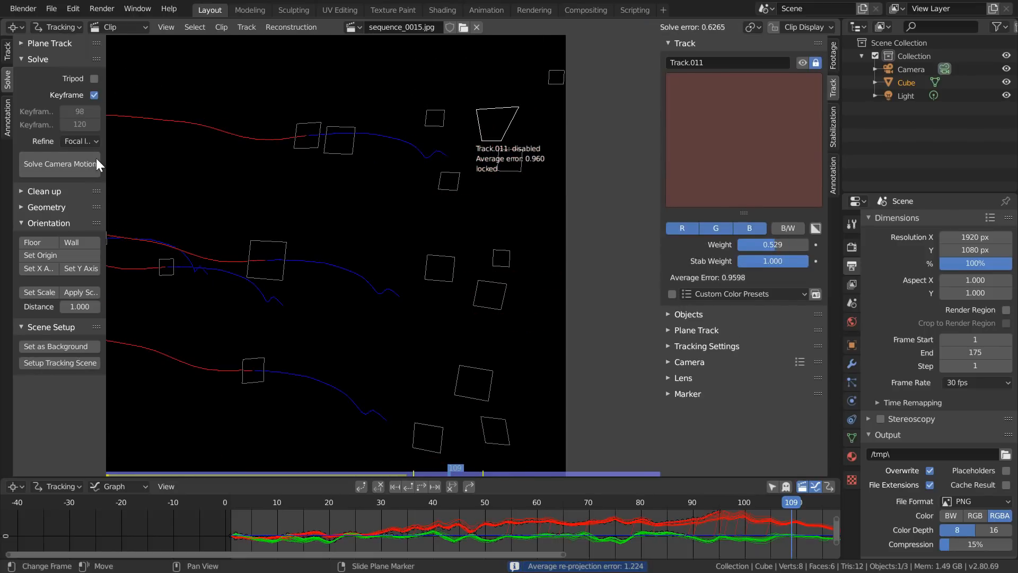
pyautogui.click(81, 141)
pyautogui.click(78, 160)
pyautogui.click(77, 161)
pyautogui.click(78, 160)
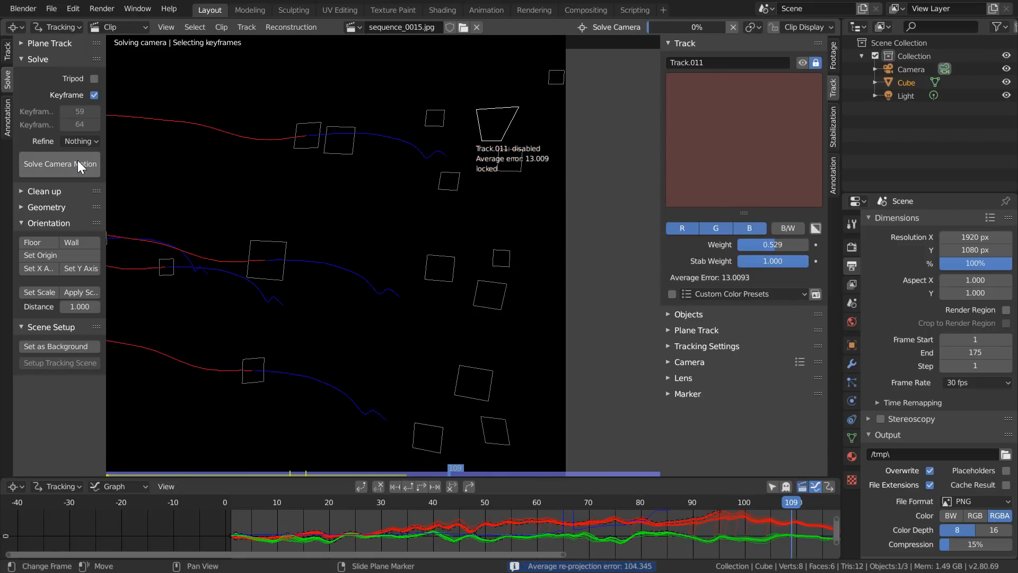
# - Select Track.016 on the ground and set its weight to 0.669
pyautogui.scroll(-1, 294, 220)
pyautogui.press('a')
pyautogui.moveTo(294, 219); pyautogui.dragTo(658, 209, button='middle')
pyautogui.click(392, 338)
pyautogui.press('a')
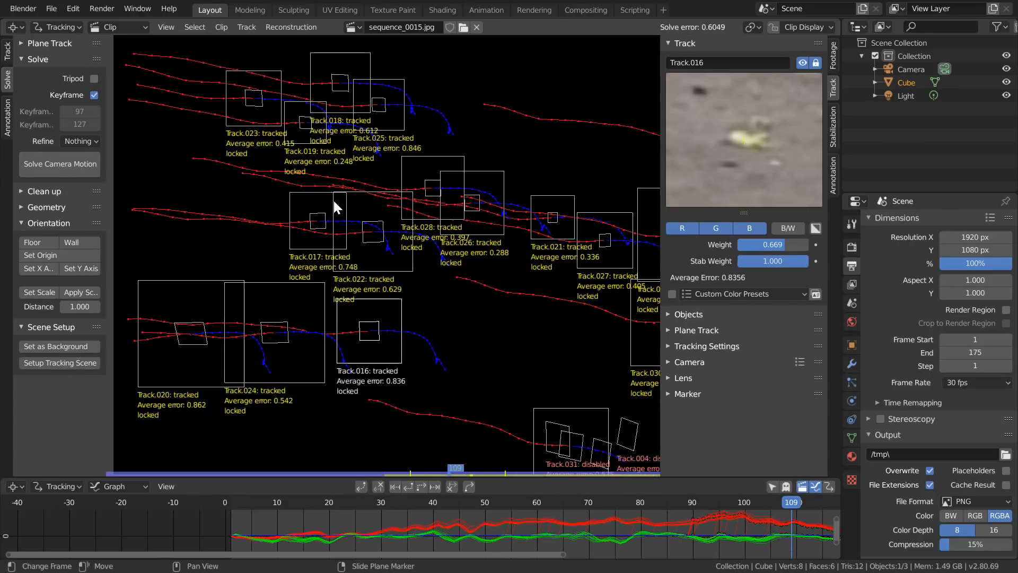
# - Select Track.025 among the upper tracks and set its weight to 0.610
pyautogui.scroll(1, 389, 116)
pyautogui.moveTo(391, 119); pyautogui.dragTo(389, 137, button='middle')
pyautogui.click(402, 145)
pyautogui.press('a')
pyautogui.scroll(-1, 594, 281)
# - Go through the remaining high-error tracks, including Track.001, and solve the camera motion with the adjusted weights
pyautogui.moveTo(654, 317); pyautogui.dragTo(466, 264, button='middle')
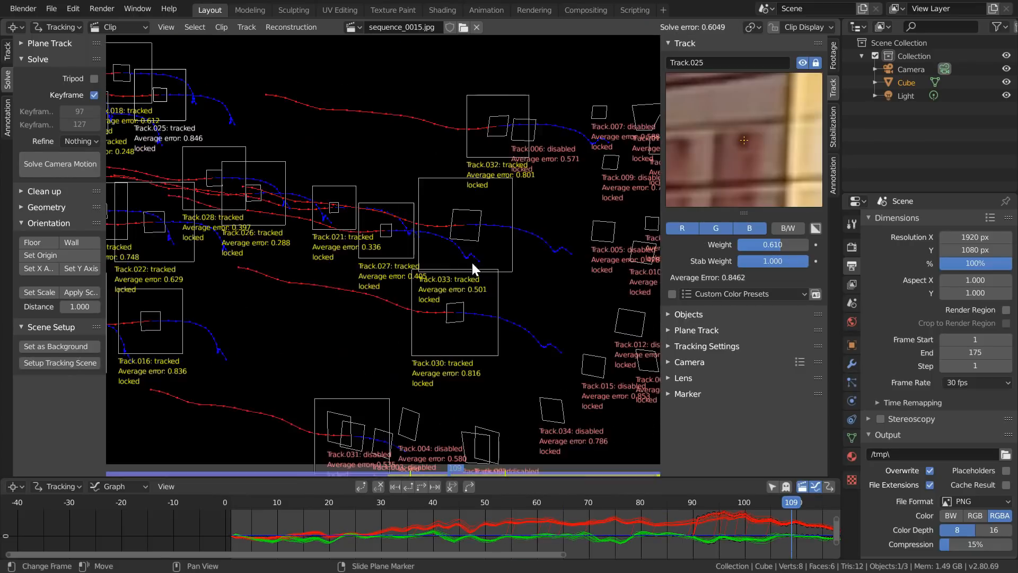
pyautogui.scroll(1, 557, 207)
pyautogui.moveTo(557, 207); pyautogui.dragTo(269, 213, button='middle')
pyautogui.click(373, 93)
pyautogui.press('a')
pyautogui.moveTo(360, 337); pyautogui.dragTo(464, 234, button='middle')
pyautogui.click(507, 313)
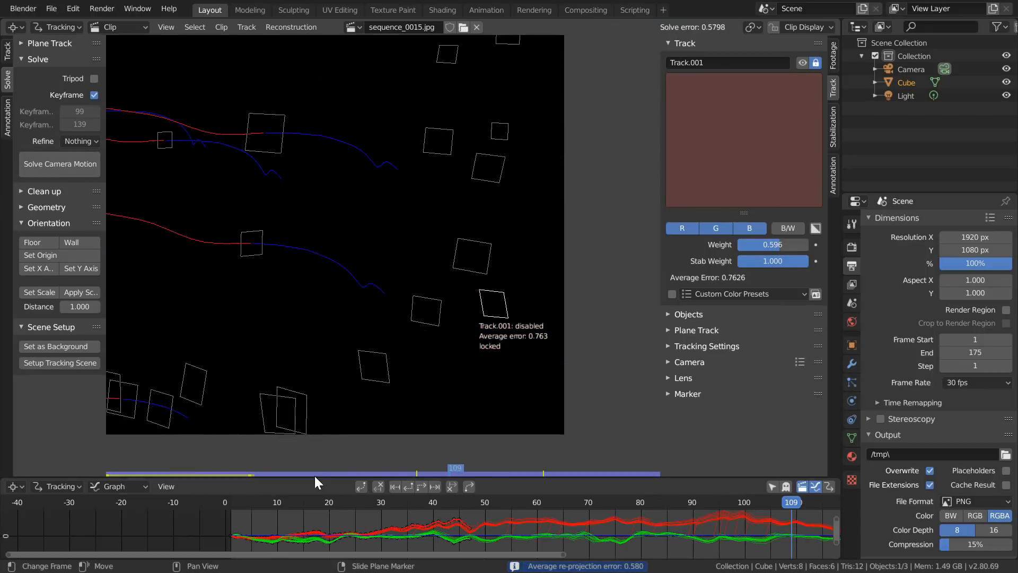
# - Enlarge the graph area and trim the outlying end of the first stray track curve
pyautogui.click(314, 475)
pyautogui.moveTo(314, 478); pyautogui.dragTo(303, 199)
pyautogui.scroll(10, 419, 384)
pyautogui.click(504, 298)
pyautogui.moveTo(552, 226); pyautogui.dragTo(540, 226)
pyautogui.click(452, 209)
# - Select the second stray curve further along the graph and trim its outlying end
pyautogui.moveTo(726, 281); pyautogui.dragTo(547, 311, button='middle')
pyautogui.click(508, 318)
pyautogui.moveTo(498, 227); pyautogui.dragTo(508, 226)
pyautogui.click(452, 209)
# - Trim the spiking start of Track.027 at frame 65
pyautogui.moveTo(605, 332); pyautogui.dragTo(393, 334, button='middle')
pyautogui.click(330, 339)
pyautogui.click(332, 228)
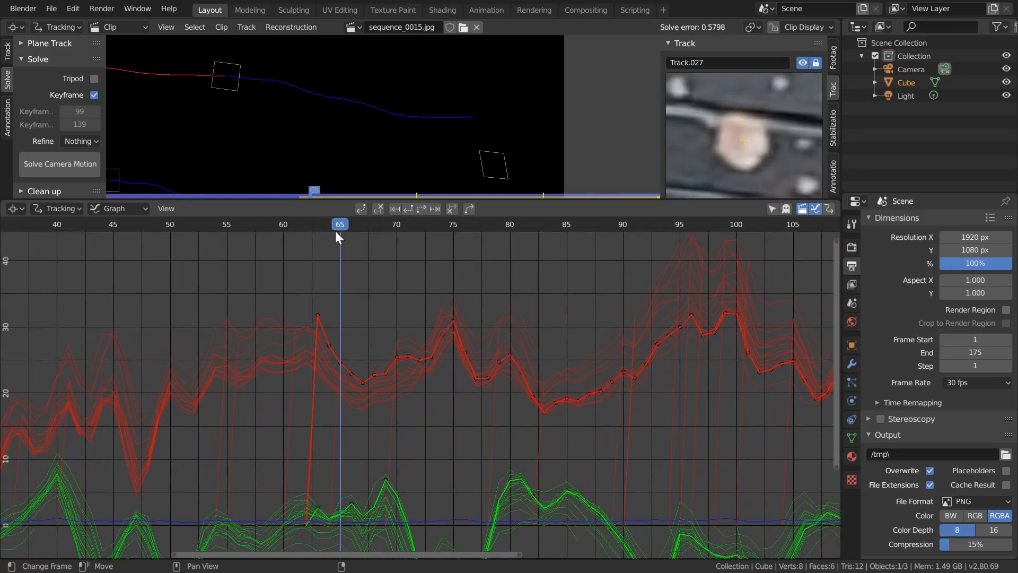
pyautogui.click(382, 208)
# - Select the next outlying curve in the graph and trim its stray section
pyautogui.moveTo(631, 341); pyautogui.dragTo(380, 364, button='middle')
pyautogui.click(499, 314)
pyautogui.moveTo(519, 228); pyautogui.dragTo(540, 227)
pyautogui.click(383, 208)
# - Select Track.015, whose vertical curve dips away from the bundle near frame 105, and trim its deviating end
pyautogui.moveTo(611, 349); pyautogui.dragTo(477, 302, button='middle')
pyautogui.click(332, 234)
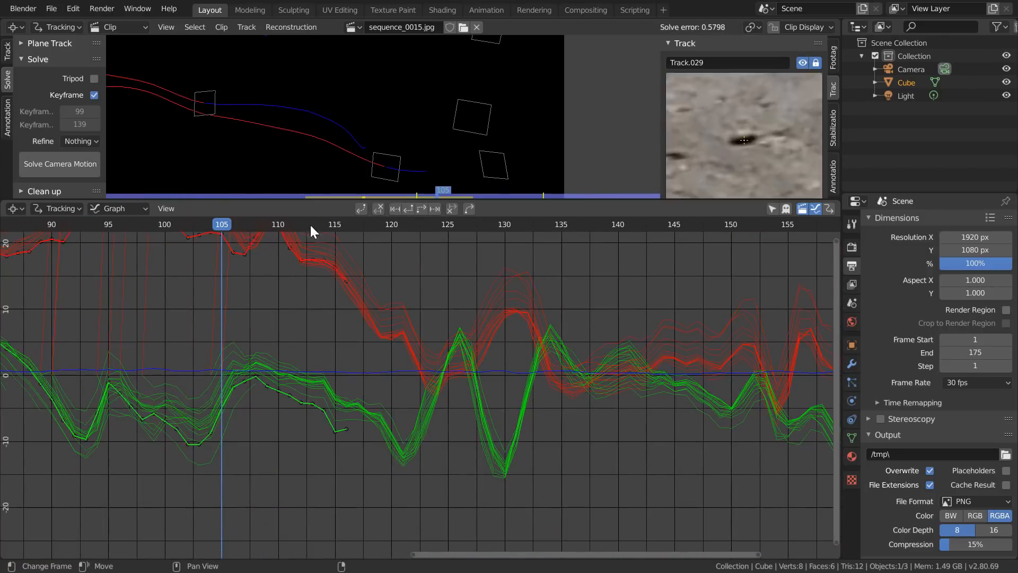
pyautogui.moveTo(563, 338); pyautogui.dragTo(600, 329, button='middle')
pyautogui.click(244, 237)
pyautogui.click(235, 233)
pyautogui.click(236, 234)
pyautogui.click(291, 228)
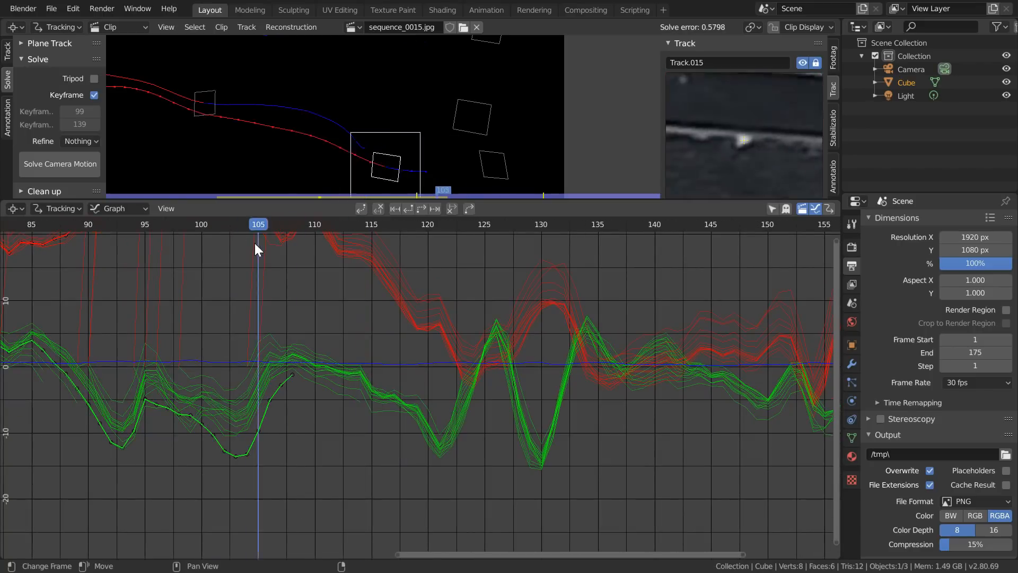
# - Trim the deviating end of Track.029 at frame 111
pyautogui.moveTo(474, 361); pyautogui.dragTo(578, 359, button='middle')
pyautogui.scroll(-2, 578, 359)
pyautogui.click(459, 269)
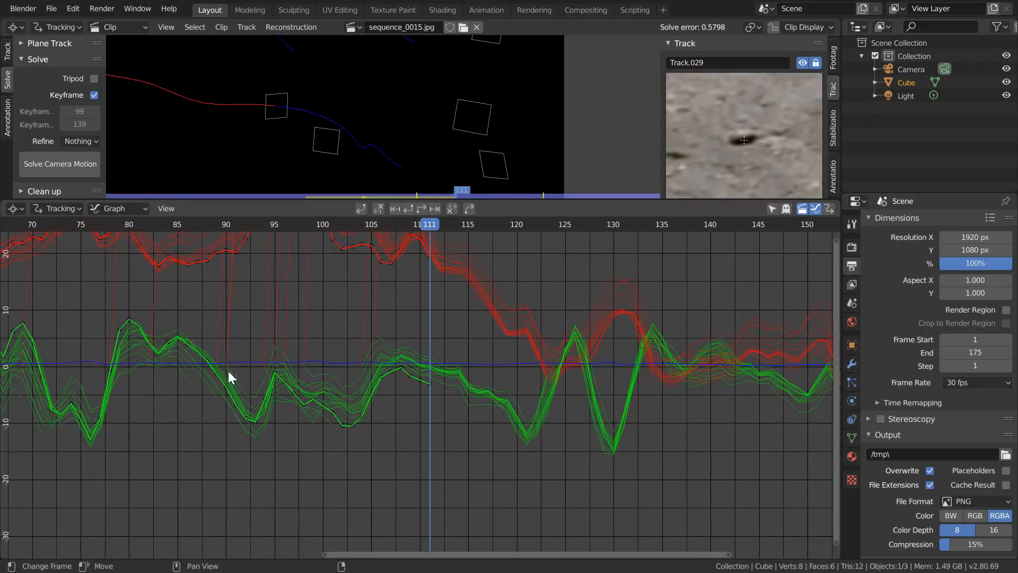
# - Trim the end of Track.001 at frame 45 and solve the camera motion again
pyautogui.moveTo(222, 397); pyautogui.dragTo(795, 395, button='middle')
pyautogui.click(372, 248)
pyautogui.click(366, 225)
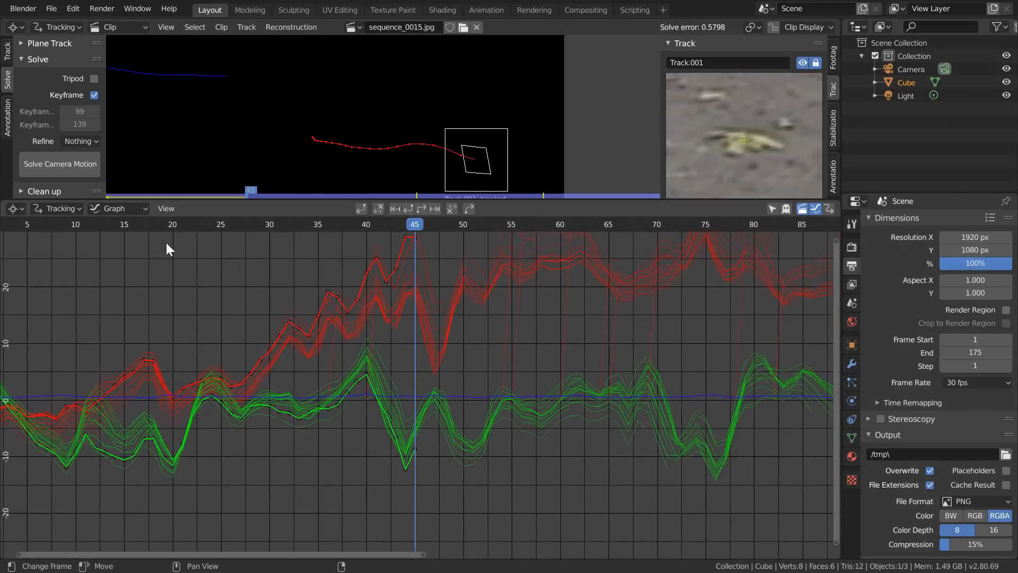
pyautogui.hotkey('shift', 's')
# - Shrink the graph area, compare the errors of all tracks and lower the weight of Track.001 to 0.463
pyautogui.moveTo(199, 201); pyautogui.dragTo(201, 368)
pyautogui.scroll(-1, 320, 222)
pyautogui.moveTo(270, 215); pyautogui.dragTo(411, 237, button='middle')
pyautogui.press('a')
pyautogui.moveTo(341, 365); pyautogui.dragTo(340, 441)
pyautogui.scroll(3, 551, 317)
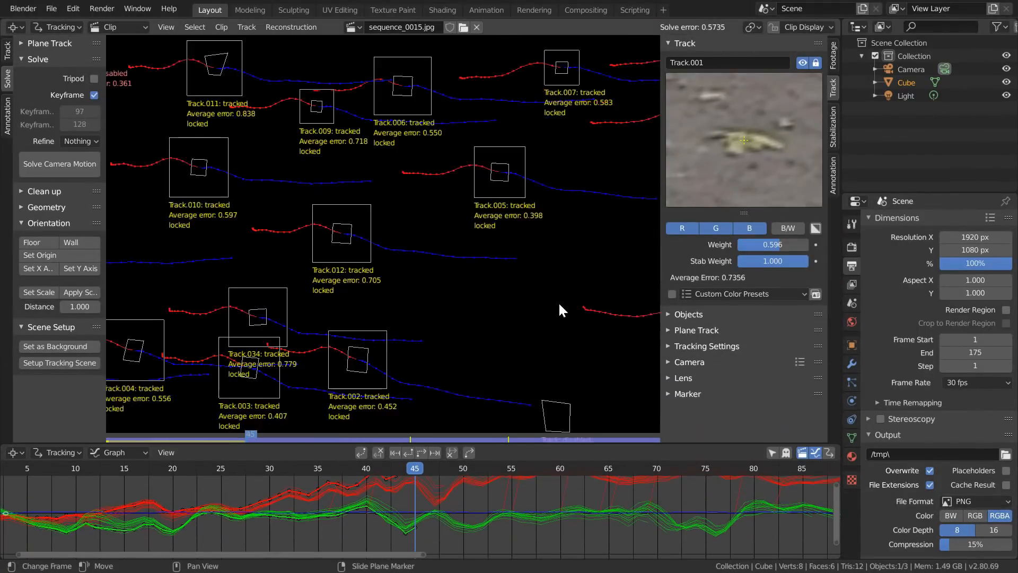
pyautogui.scroll(-3, 531, 287)
pyautogui.moveTo(297, 287); pyautogui.dragTo(475, 287, button='middle')
# - Move to frame 79 and set the weight of Track.030 to 0.507
pyautogui.moveTo(416, 468); pyautogui.dragTo(744, 468)
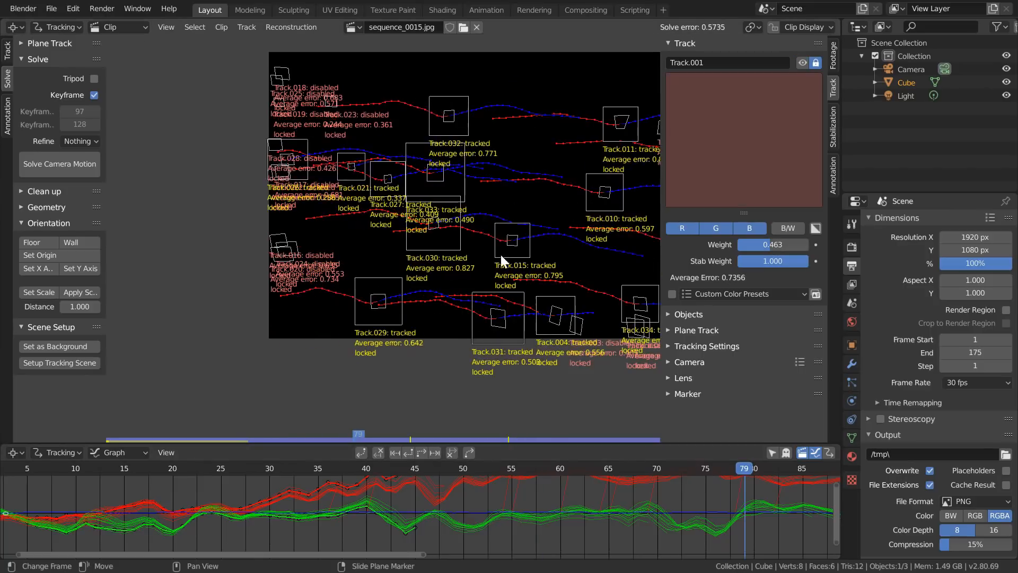
pyautogui.click(433, 222)
pyautogui.press('a')
pyautogui.scroll(2, 390, 231)
pyautogui.moveTo(401, 204); pyautogui.dragTo(452, 282, button='middle')
pyautogui.scroll(-6, 573, 496)
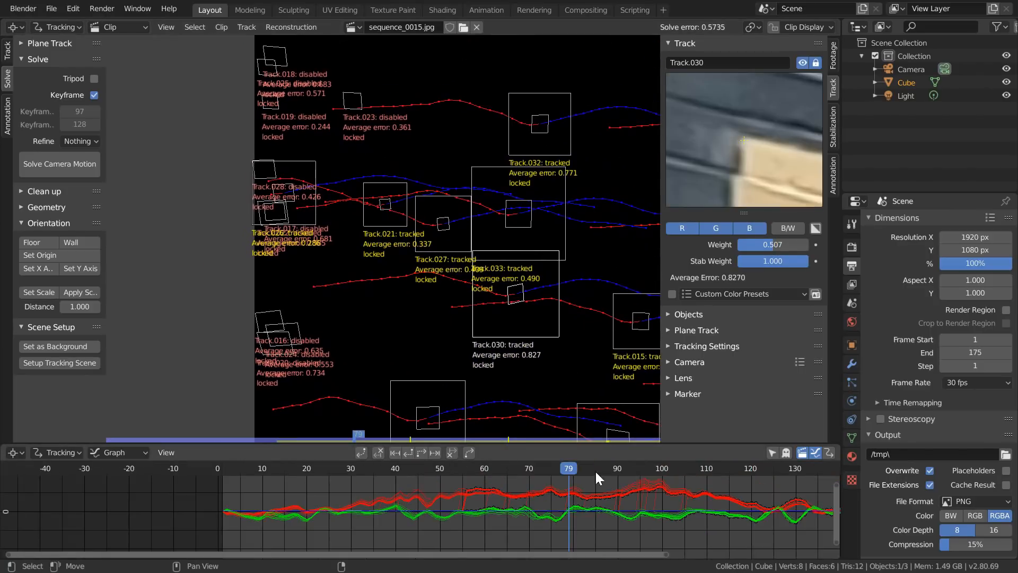
# - Set the weight of Track.034 to 0.551 at frame 105 and solve the camera motion again
pyautogui.moveTo(593, 470); pyautogui.dragTo(685, 469)
pyautogui.moveTo(475, 355); pyautogui.dragTo(452, 370, button='middle')
pyautogui.moveTo(646, 337); pyautogui.dragTo(258, 218, button='middle')
pyautogui.scroll(-1, 547, 300)
pyautogui.scroll(-1, 480, 320)
pyautogui.click(478, 319)
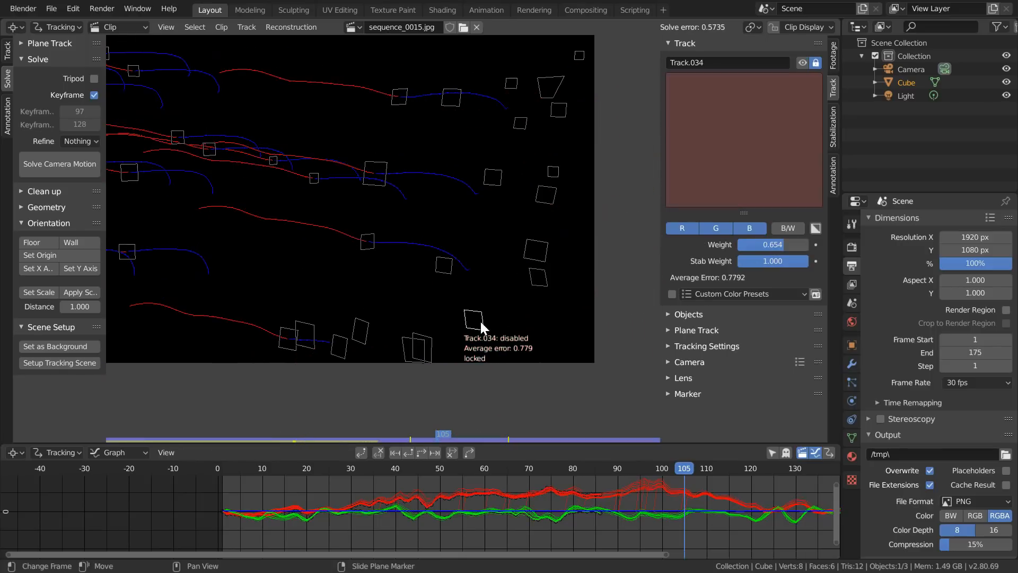
pyautogui.click(30, 170)
pyautogui.click(29, 170)
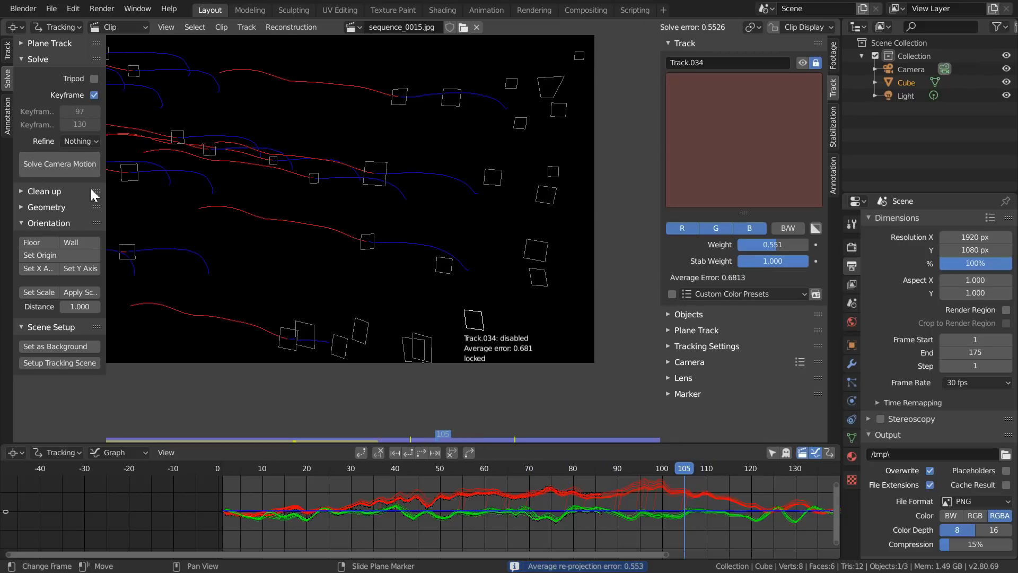
# - Move to frame 56 and show the footage again without the track information
pyautogui.scroll(-2, 324, 246)
pyautogui.moveTo(324, 246); pyautogui.dragTo(406, 275, button='middle')
pyautogui.moveTo(443, 469); pyautogui.dragTo(467, 465)
pyautogui.click(811, 28)
pyautogui.click(885, 67)
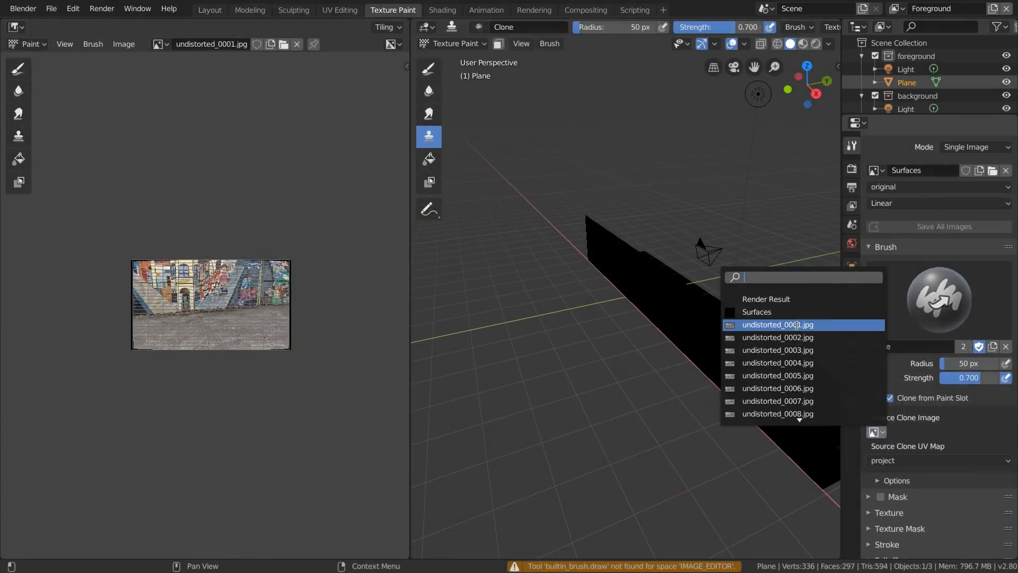
# - Widen the 3D view and clone undistorted_0001.jpg onto the wall and floor plane with a 250 px brush at full strength
pyautogui.click(769, 325)
pyautogui.click(734, 67)
pyautogui.hotkey('shift', 'f')
pyautogui.click(612, 293)
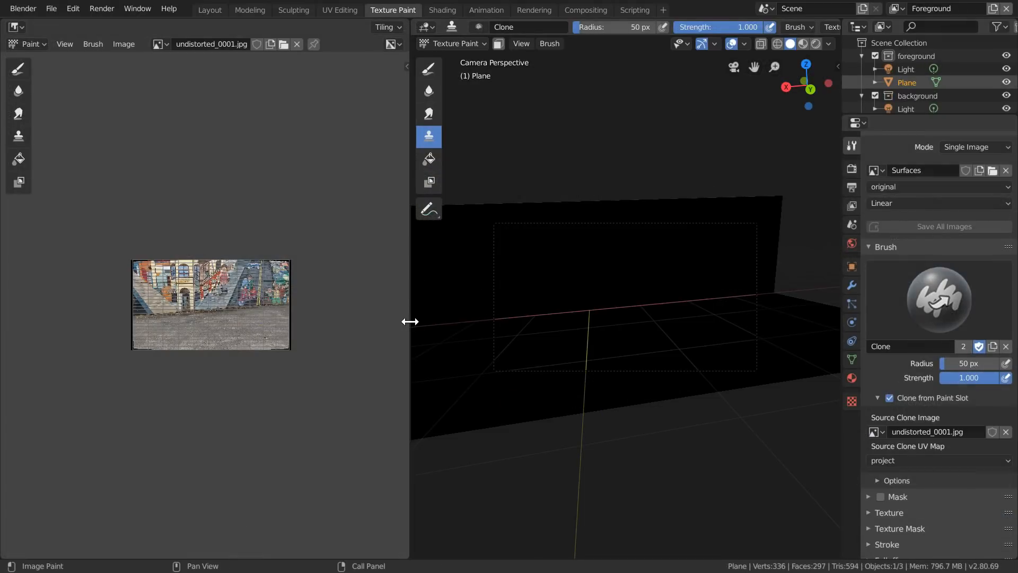
pyautogui.moveTo(409, 321); pyautogui.dragTo(305, 321)
pyautogui.press('f')
pyautogui.click(705, 331)
pyautogui.moveTo(707, 334)
pyautogui.mouseDown()
pyautogui.moveTo(629, 236)
pyautogui.moveTo(463, 354)
pyautogui.moveTo(554, 229)
pyautogui.mouseUp()
# - At frame 69, project the plane's UVs from the camera view into the project map and reactivate the original map
pyautogui.press('space')
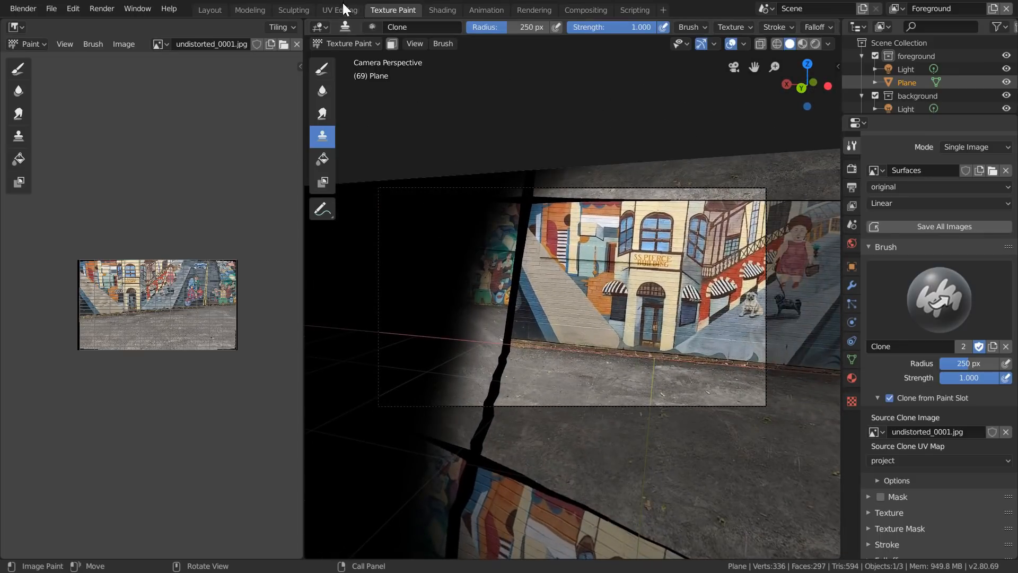
pyautogui.click(344, 9)
pyautogui.click(901, 357)
pyautogui.press('u')
pyautogui.click(621, 327)
pyautogui.click(901, 344)
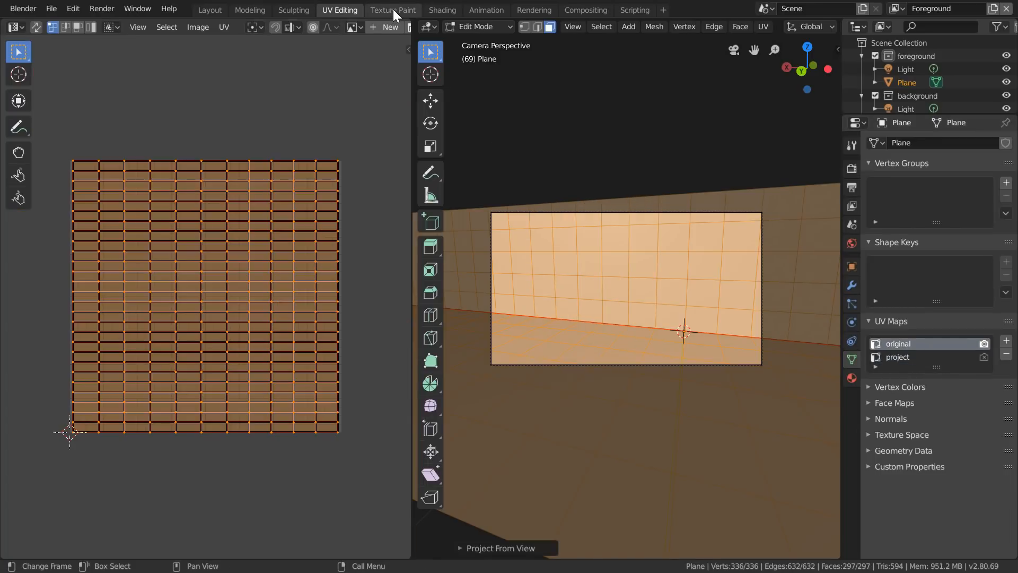
# - Clone undistorted_0069.jpg onto the unpainted wall and floor, refining the upper edge with a 63 px brush
pyautogui.click(393, 10)
pyautogui.click(875, 432)
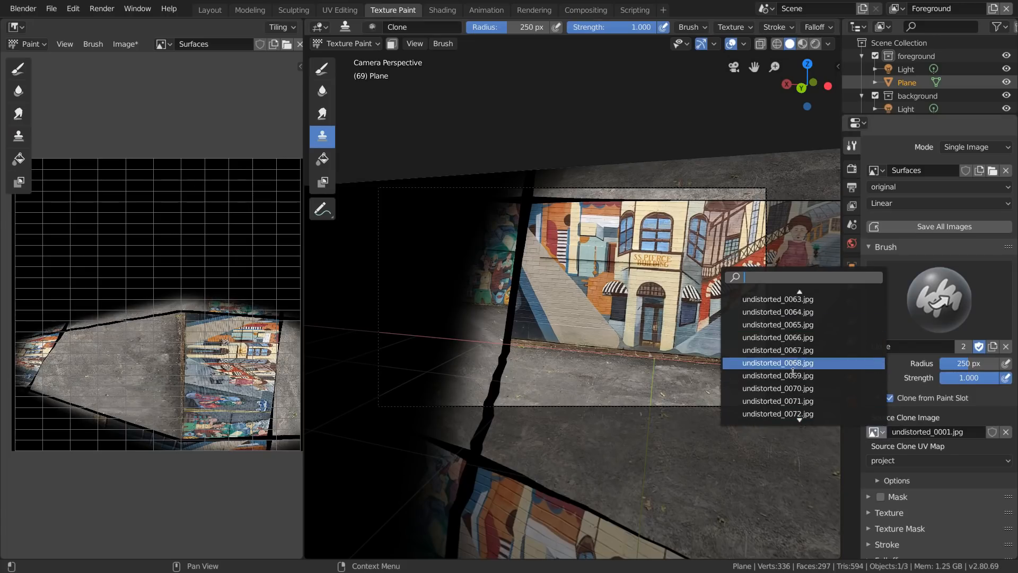
pyautogui.click(793, 375)
pyautogui.moveTo(502, 340)
pyautogui.mouseDown()
pyautogui.moveTo(507, 249)
pyautogui.moveTo(393, 280)
pyautogui.moveTo(412, 364)
pyautogui.mouseUp()
pyautogui.press('f')
pyautogui.click(559, 178)
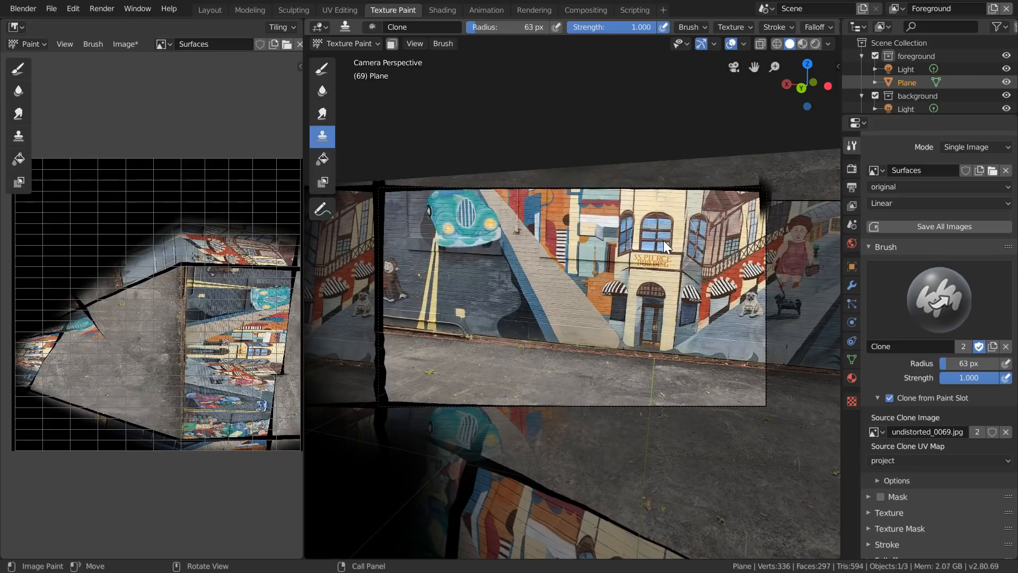
# - Go back to frame 20 and project the plane's UVs from that camera view into the project map
pyautogui.press('Left')
pyautogui.press('Left')
pyautogui.press('Left')
pyautogui.press('Left')
pyautogui.press('Left')
pyautogui.press('Left')
pyautogui.press('Left')
pyautogui.press('Left')
pyautogui.press('Left')
pyautogui.press('Left')
pyautogui.press('Left')
pyautogui.press('Left')
pyautogui.press('Left')
pyautogui.press('Left')
pyautogui.press('Left')
pyautogui.press('Left')
pyautogui.press('Left')
pyautogui.press('Left')
pyautogui.press('Left')
pyautogui.press('Left')
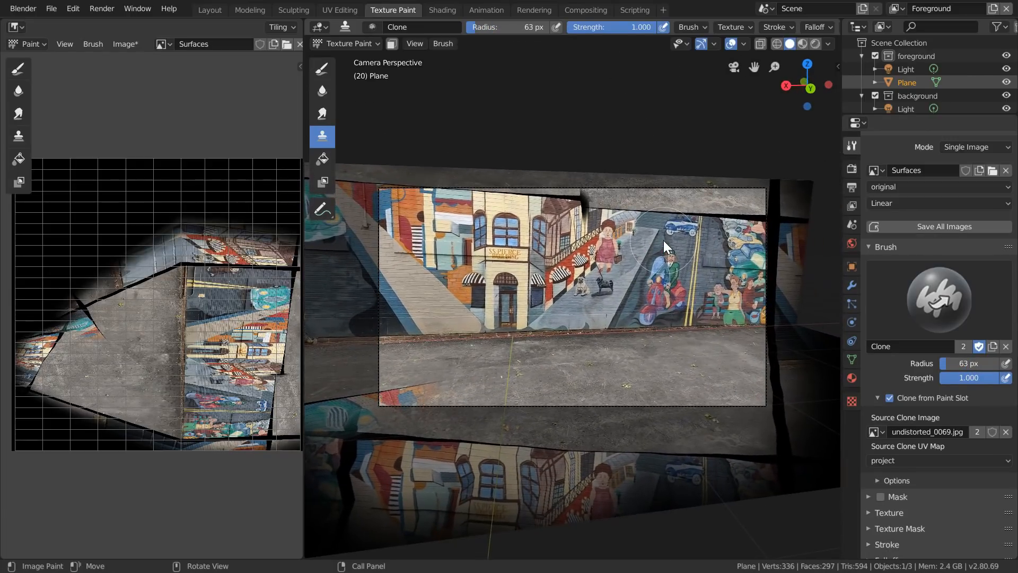
pyautogui.click(339, 9)
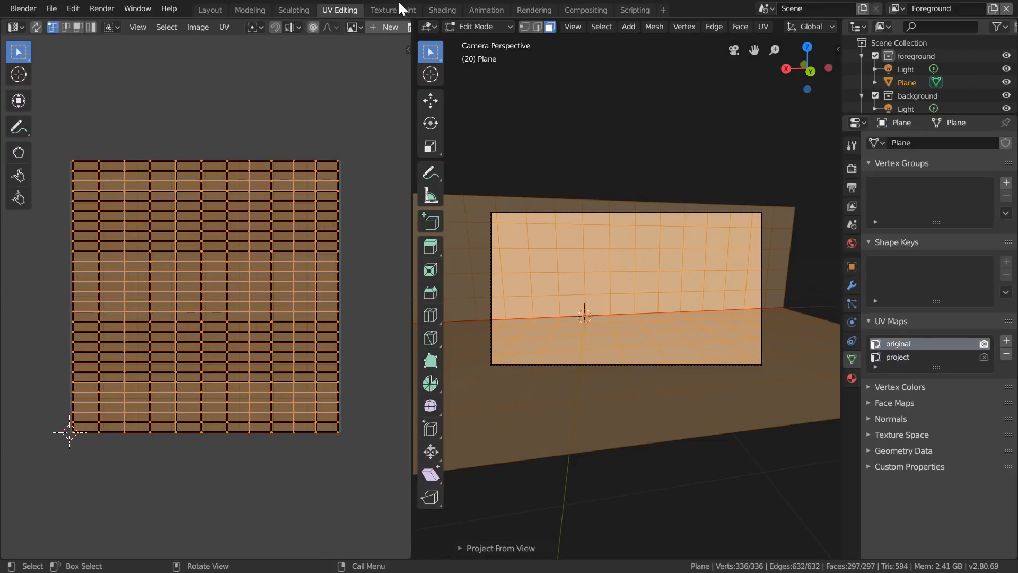
# - Set undistorted_0020.jpg as the clone source and paint over the misprojected strip along the mural's upper edge
pyautogui.click(401, 10)
pyautogui.click(873, 431)
pyautogui.click(771, 299)
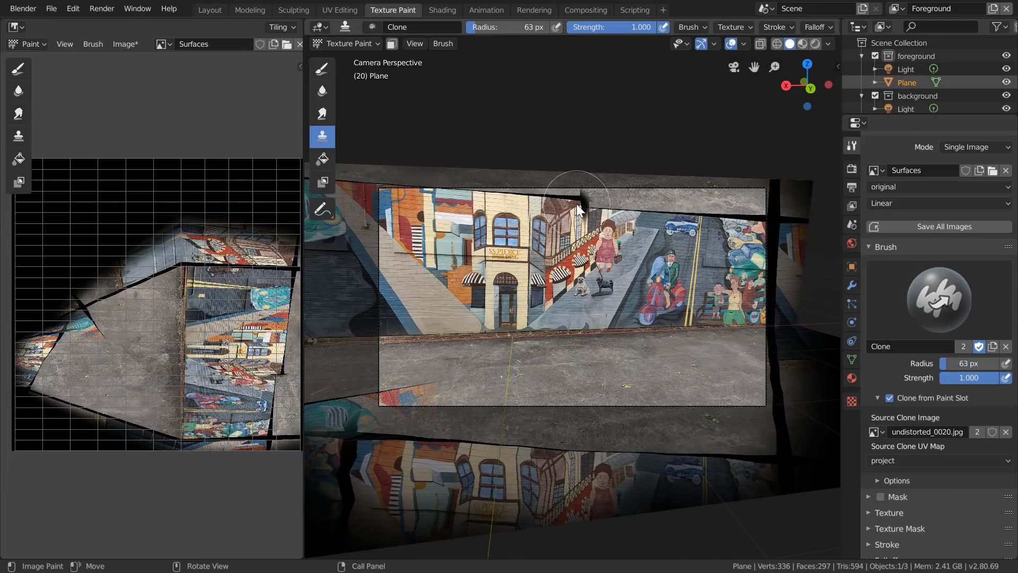
pyautogui.moveTo(670, 206); pyautogui.dragTo(600, 198)
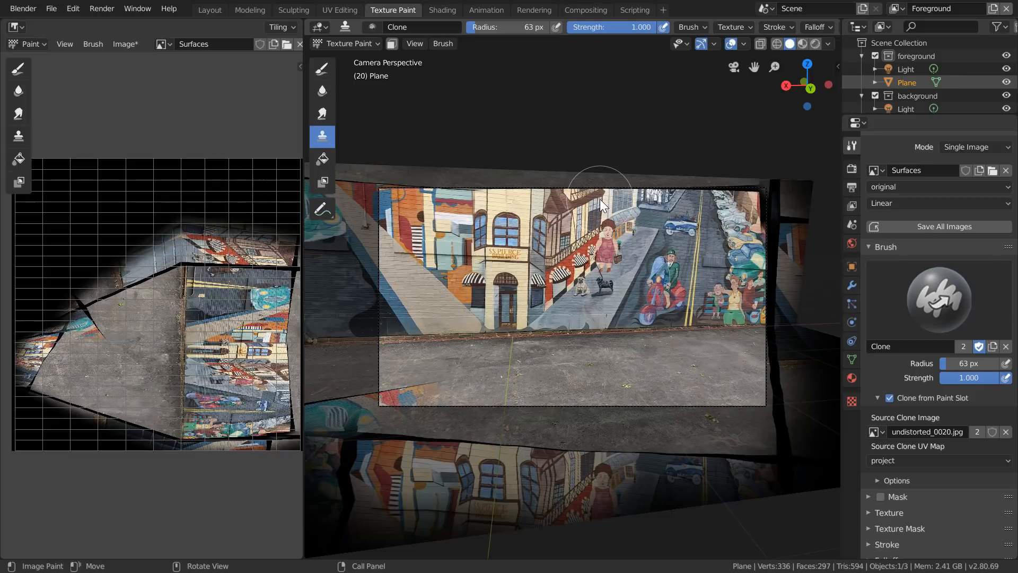
# - At frame 105, project the plane's UVs from the camera view into the project map and reactivate the original map
pyautogui.press('space')
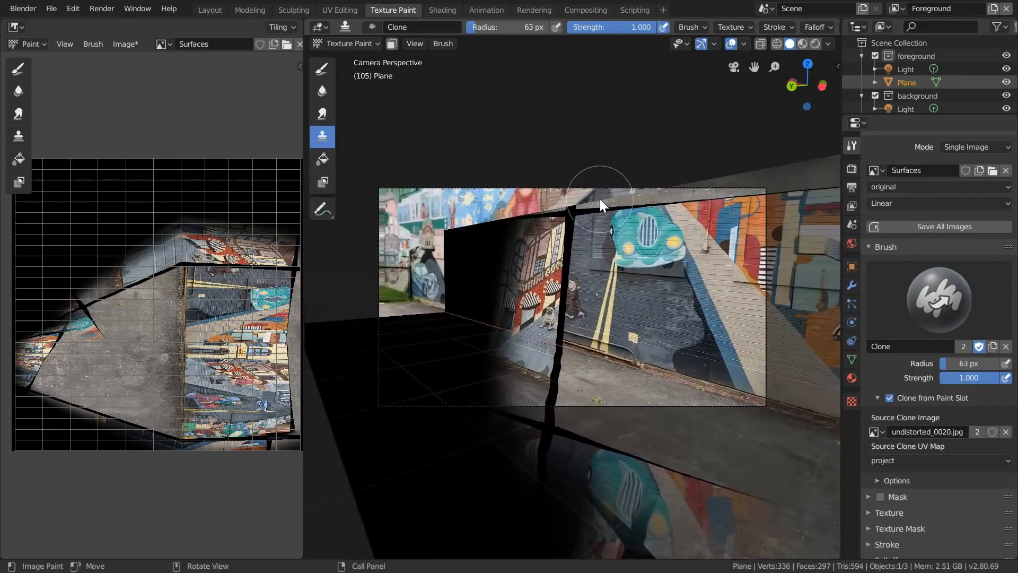
pyautogui.click(340, 10)
pyautogui.click(896, 360)
pyautogui.press('u')
pyautogui.click(684, 340)
pyautogui.click(897, 344)
# - Set undistorted_0105.jpg as the clone source and paint the remaining wall and floor areas in view, using 113 px and 62 px brushes
pyautogui.click(380, 11)
pyautogui.click(880, 431)
pyautogui.scroll(-20, 814, 372)
pyautogui.press('Return')
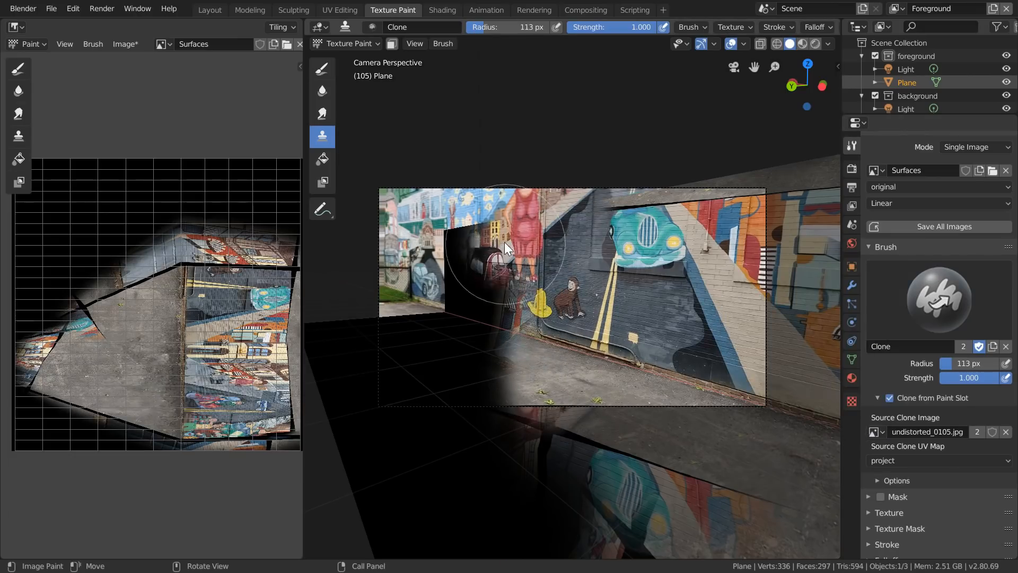
pyautogui.press('f')
pyautogui.click(610, 201)
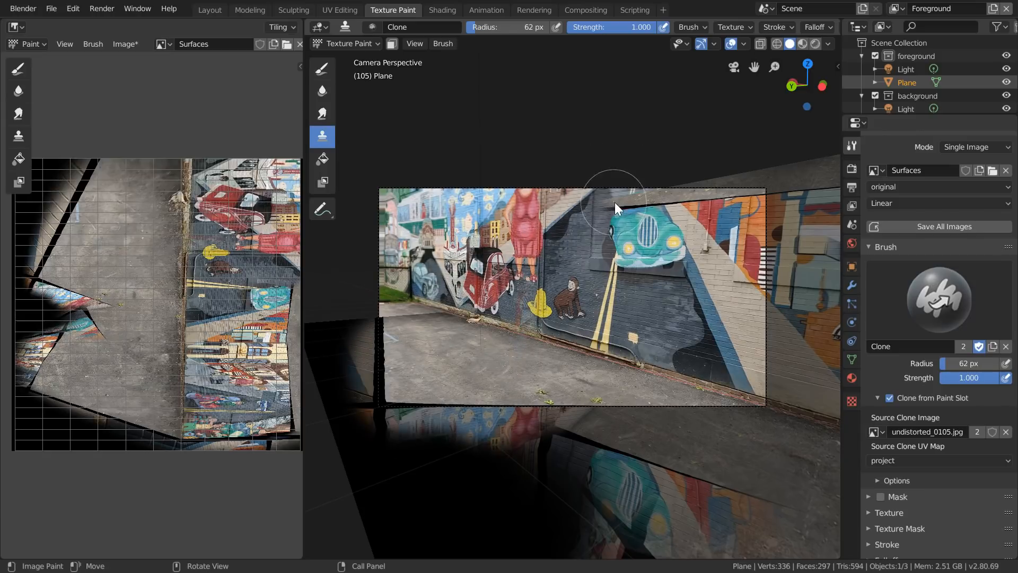
pyautogui.moveTo(746, 196); pyautogui.dragTo(749, 197)
# - Go to frame 129, project the plane's UVs from the camera view into the project map, and reactivate the original map
pyautogui.press('Right')
pyautogui.press('Right')
pyautogui.press('Right')
pyautogui.press('Right')
pyautogui.press('Right')
pyautogui.press('Right')
pyautogui.press('Right')
pyautogui.press('Right')
pyautogui.press('Right')
pyautogui.press('Right')
pyautogui.press('Right')
pyautogui.press('Right')
pyautogui.press('Right')
pyautogui.press('Right')
pyautogui.press('Right')
pyautogui.press('Right')
pyautogui.press('Right')
pyautogui.press('Right')
pyautogui.press('Right')
pyautogui.press('Right')
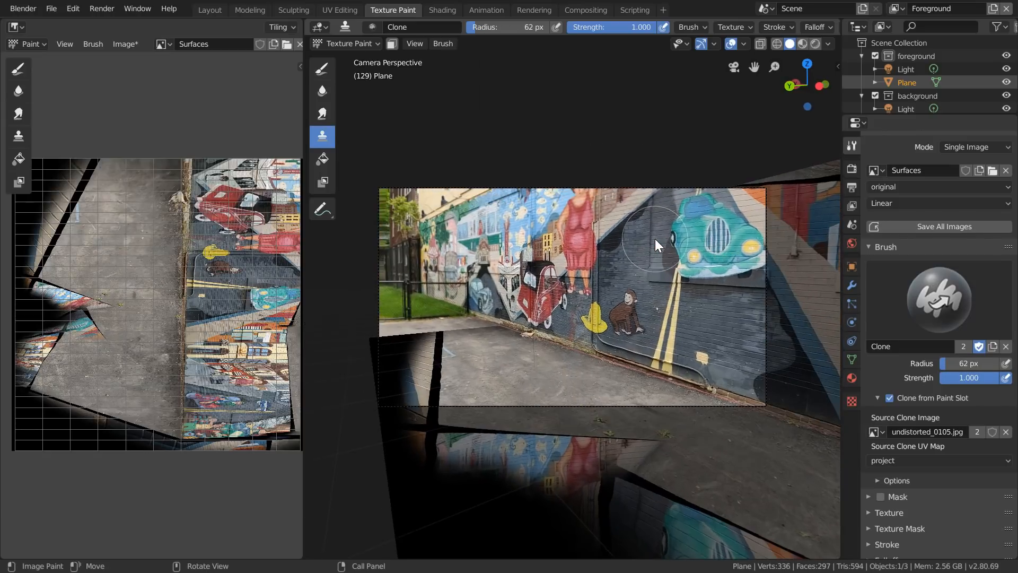
pyautogui.click(339, 11)
pyautogui.click(899, 357)
pyautogui.press('u')
pyautogui.click(708, 320)
pyautogui.click(898, 344)
pyautogui.click(393, 10)
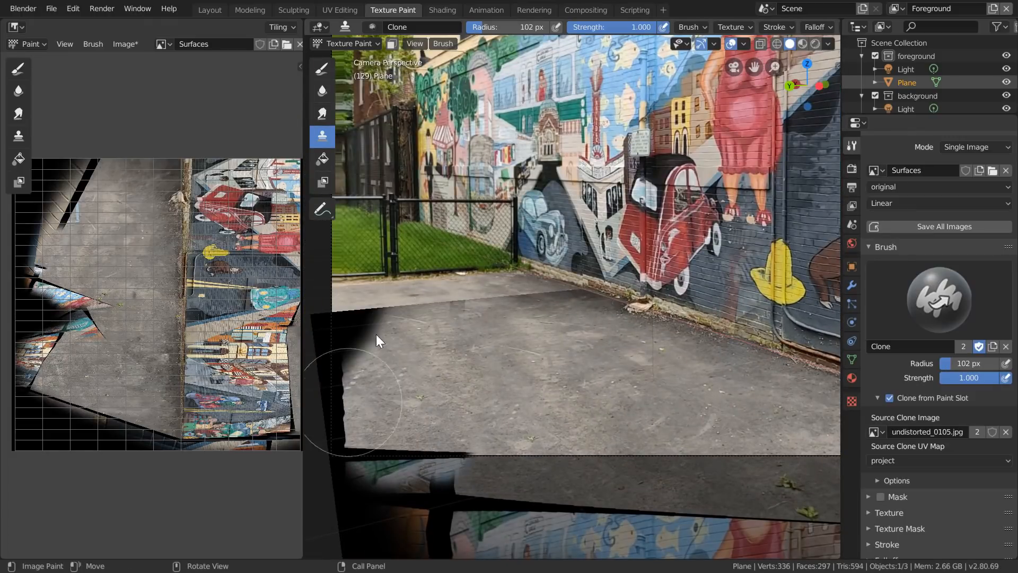
# - Clone the projected footage over the black gap at the far floor edge and the wall base with a 102 px brush
pyautogui.moveTo(352, 387); pyautogui.dragTo(357, 344)
pyautogui.scroll(10, 624, 316)
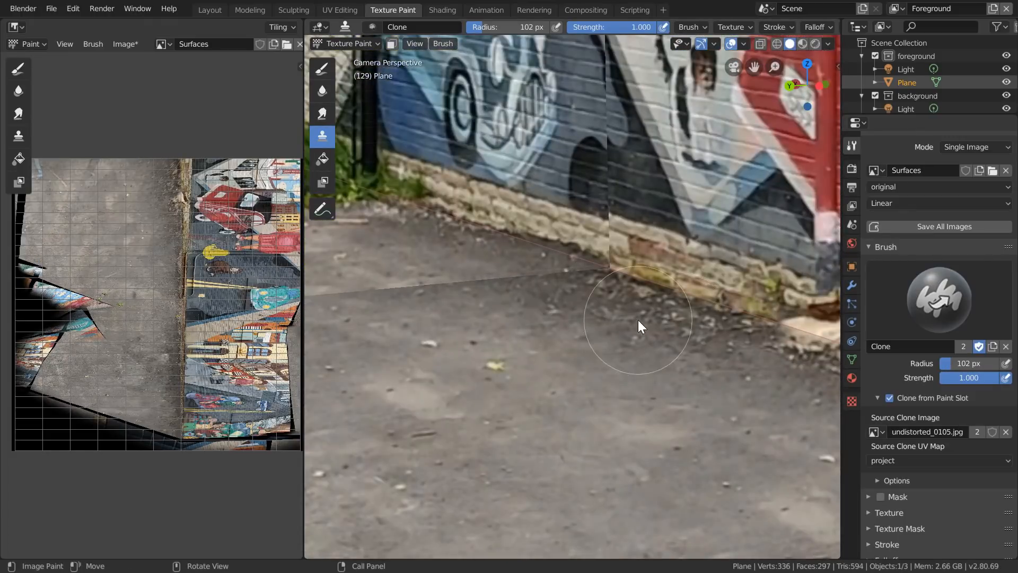
pyautogui.scroll(-10, 638, 320)
pyautogui.keyDown('shift'); pyautogui.moveTo(344, 314); pyautogui.dragTo(507, 292, button='middle'); pyautogui.keyUp('shift')
pyautogui.keyDown('shift'); pyautogui.moveTo(779, 186); pyautogui.dragTo(473, 307, button='middle'); pyautogui.keyUp('shift')
pyautogui.scroll(-3, 474, 306)
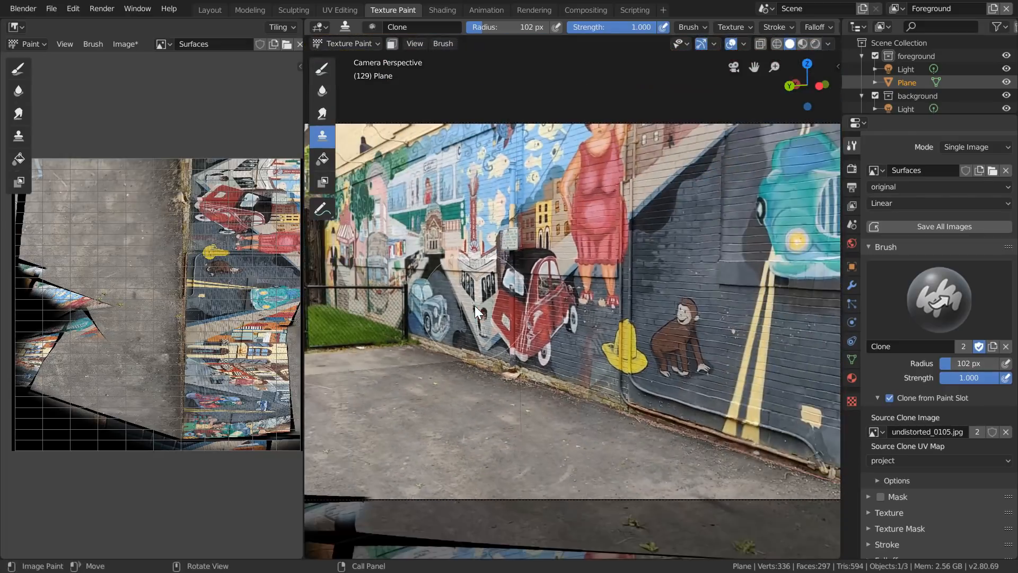
# - Scrub through the shot in camera view to examine the painted wall and floor for remaining gaps and misprojected patches
pyautogui.press('Right')
pyautogui.press('Right')
pyautogui.press('Right')
pyautogui.press('Right')
pyautogui.press('Right')
pyautogui.press('Right')
pyautogui.press('Right')
pyautogui.press('Right')
pyautogui.press('Right')
pyautogui.press('Right')
pyautogui.press('Right')
pyautogui.press('Right')
pyautogui.press('Right')
pyautogui.press('Right')
pyautogui.press('Right')
pyautogui.press('Right')
pyautogui.press('Right')
pyautogui.press('Right')
pyautogui.press('Right')
pyautogui.press('Right')
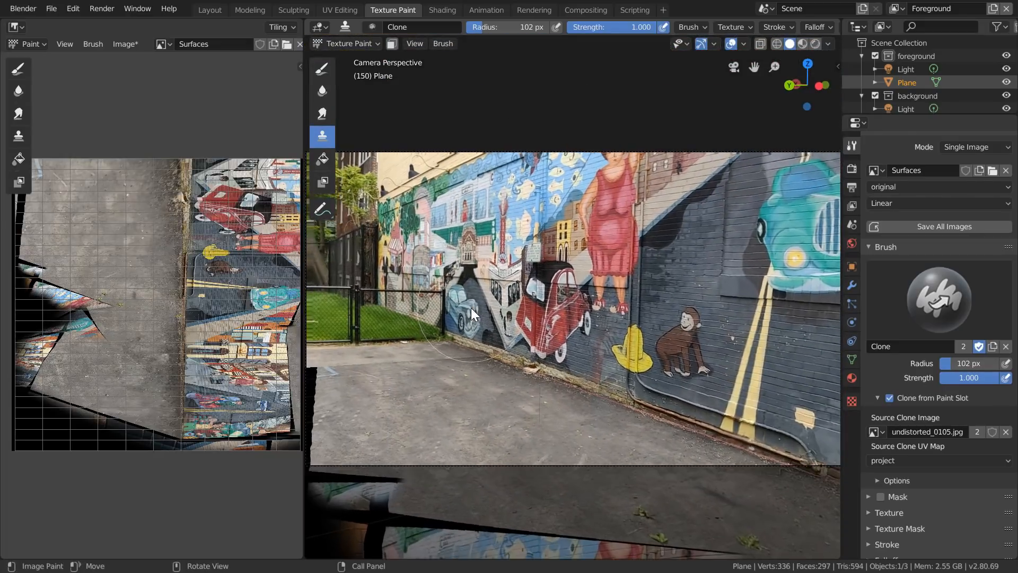
pyautogui.scroll(-2, 482, 294)
pyautogui.press('Left')
pyautogui.press('Left')
pyautogui.press('Left')
pyautogui.press('Left')
pyautogui.press('Left')
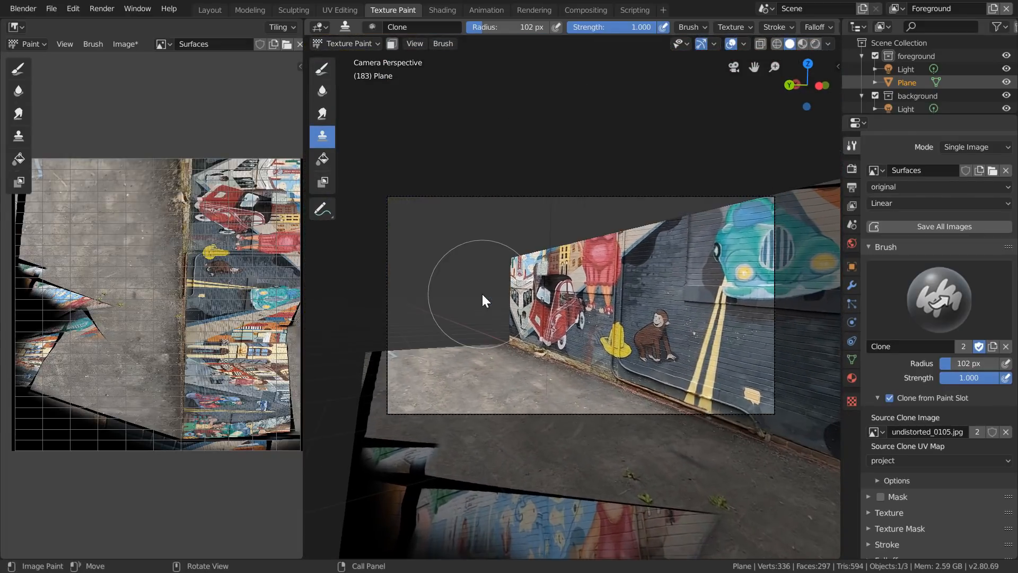
pyautogui.press('Left')
pyautogui.press('Left')
pyautogui.press('Left')
pyautogui.press('Left')
pyautogui.press('Left')
pyautogui.press('Left')
pyautogui.press('Left')
pyautogui.press('Left')
pyautogui.press('Left')
pyautogui.press('Left')
pyautogui.press('Left')
pyautogui.press('Left')
pyautogui.press('Left')
pyautogui.press('Left')
pyautogui.press('Left')
pyautogui.press('Left')
pyautogui.press('Left')
pyautogui.press('Left')
pyautogui.press('Left')
pyautogui.press('Left')
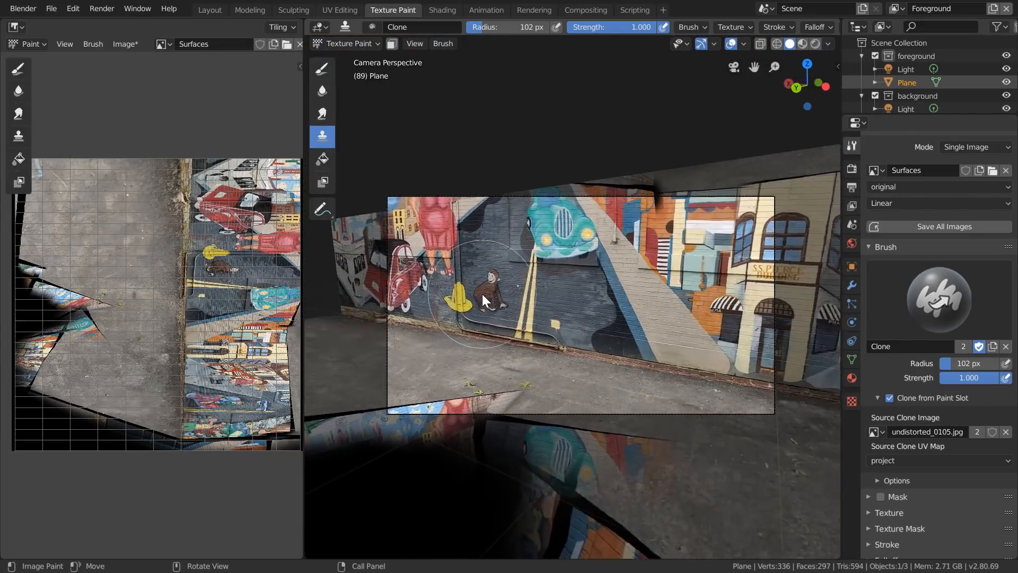
# - At frame 89, project the plane's UVs from the camera view into the project map and reactivate the original map
pyautogui.press('Left')
pyautogui.press('Left')
pyautogui.press('Left')
pyautogui.press('Left')
pyautogui.press('Left')
pyautogui.press('Left')
pyautogui.press('Left')
pyautogui.press('Left')
pyautogui.click(340, 10)
pyautogui.click(883, 359)
pyautogui.press('u')
pyautogui.click(726, 345)
pyautogui.click(896, 344)
pyautogui.click(393, 10)
# - Set undistorted_0089.jpg as the clone source and paint over the misprojected mural patch on the floor's near edge
pyautogui.click(876, 432)
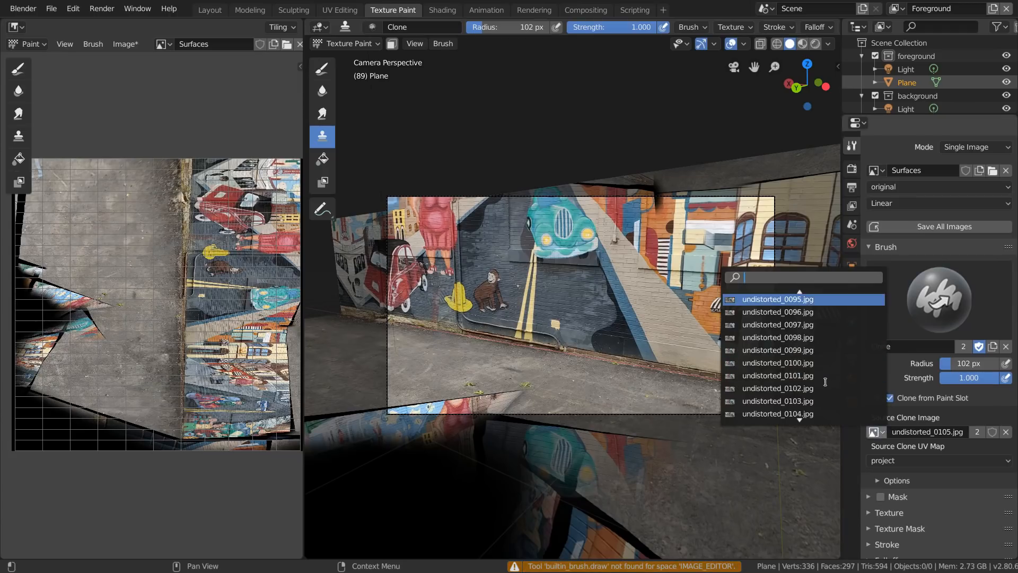
pyautogui.click(798, 375)
pyautogui.scroll(5, 609, 411)
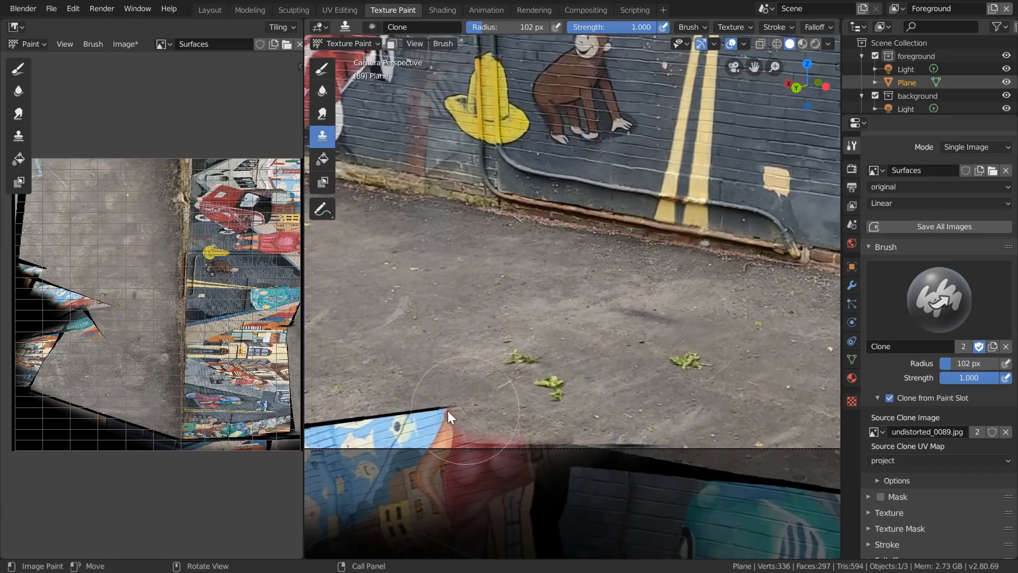
pyautogui.keyDown('shift'); pyautogui.moveTo(466, 410); pyautogui.dragTo(524, 367, button='middle'); pyautogui.keyUp('shift')
pyautogui.scroll(-7, 488, 377)
pyautogui.keyDown('shift'); pyautogui.moveTo(708, 193); pyautogui.dragTo(605, 231, button='middle'); pyautogui.keyUp('shift')
# - Go to frame 8, project the plane's UVs from the camera view into the project map, and reactivate the original map
pyautogui.press('space')
pyautogui.press('Escape')
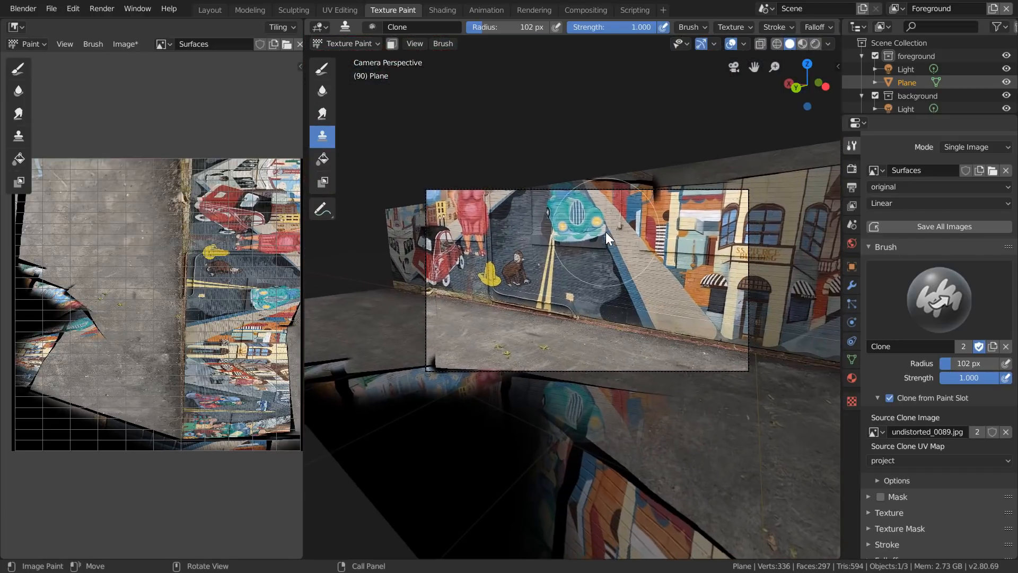
pyautogui.press('space')
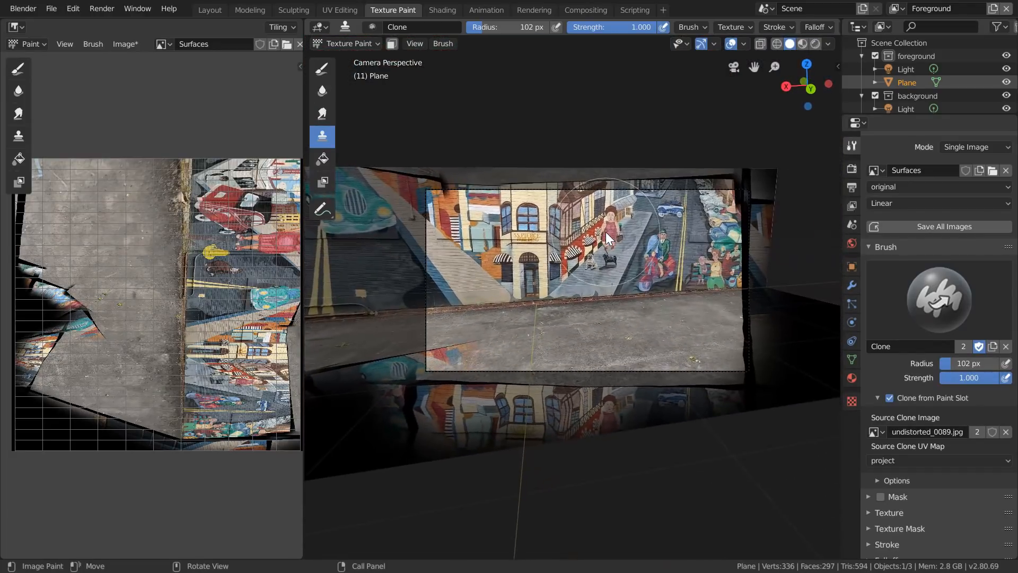
pyautogui.scroll(3, 580, 272)
pyautogui.click(340, 10)
pyautogui.click(923, 357)
pyautogui.press('u')
pyautogui.click(781, 352)
pyautogui.click(923, 343)
pyautogui.click(395, 11)
# - Set undistorted_0008.jpg as the clone source and paint over the misprojected red and orange mural patch on the floor
pyautogui.click(875, 433)
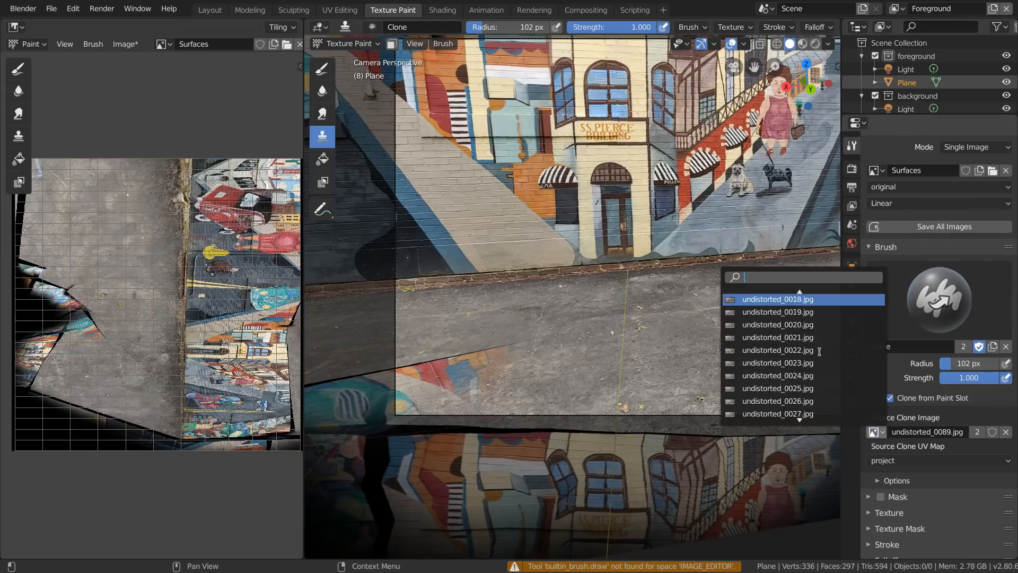
pyautogui.scroll(14, 819, 350)
pyautogui.click(818, 338)
pyautogui.scroll(6, 713, 326)
pyautogui.moveTo(493, 340)
pyautogui.keyDown('shift'); pyautogui.mouseDown(button='middle')
pyautogui.moveTo(713, 326)
pyautogui.moveTo(635, 323)
pyautogui.mouseUp(button='middle'); pyautogui.keyUp('shift')
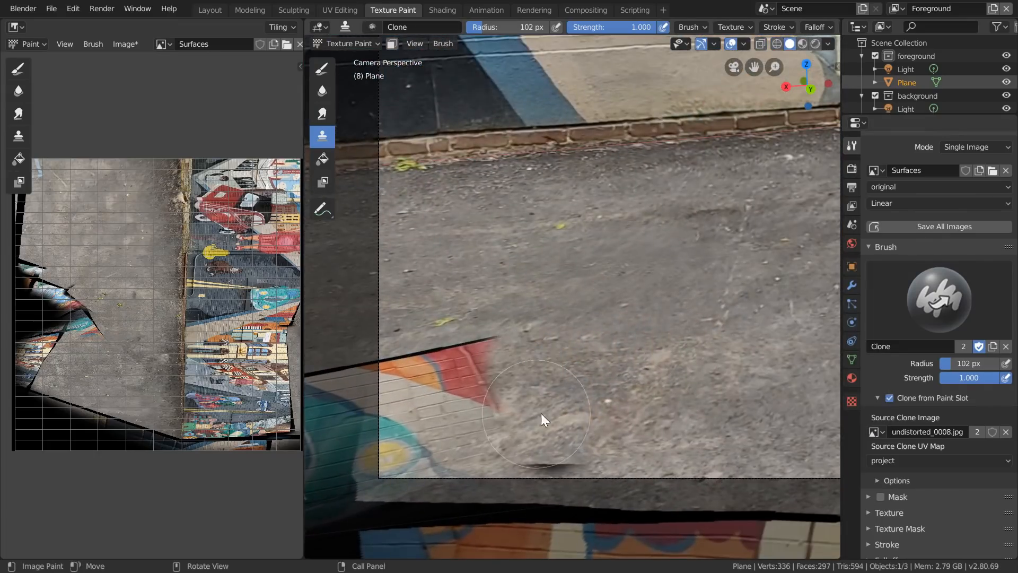
pyautogui.moveTo(529, 423); pyautogui.dragTo(436, 374)
pyautogui.scroll(-4, 689, 314)
# - Turn off cloning from the paint slot and clone nearby asphalt over the misprojected mural edge on the floor with a 102 px brush
pyautogui.moveTo(689, 314); pyautogui.dragTo(422, 192, button='middle')
pyautogui.scroll(5, 593, 364)
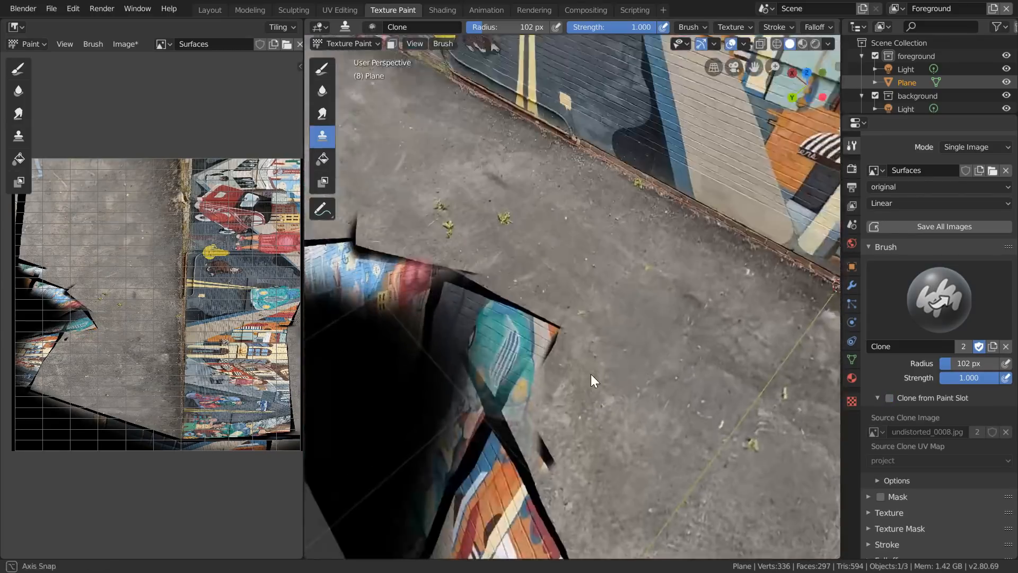
pyautogui.scroll(3, 494, 324)
pyautogui.moveTo(495, 324); pyautogui.dragTo(411, 270)
pyautogui.scroll(-4, 419, 272)
pyautogui.keyDown('shift'); pyautogui.moveTo(419, 273); pyautogui.dragTo(695, 351, button='middle'); pyautogui.keyUp('shift')
# - Enlarge the clone brush to 181 px and cover more of the black and misprojected floor area with sampled asphalt
pyautogui.press('f')
pyautogui.click(493, 318)
pyautogui.keyDown('shift'); pyautogui.moveTo(524, 288); pyautogui.dragTo(785, 366, button='middle'); pyautogui.keyUp('shift')
pyautogui.scroll(2, 555, 257)
pyautogui.moveTo(456, 313)
pyautogui.mouseDown()
pyautogui.moveTo(409, 352)
pyautogui.moveTo(554, 395)
pyautogui.mouseUp()
pyautogui.scroll(-2, 570, 297)
pyautogui.keyDown('ctrl'); pyautogui.click(574, 242); pyautogui.keyUp('ctrl')
pyautogui.moveTo(425, 325)
pyautogui.mouseDown()
pyautogui.moveTo(538, 414)
pyautogui.moveTo(486, 491)
pyautogui.moveTo(520, 412)
pyautogui.mouseUp()
pyautogui.keyDown('ctrl'); pyautogui.click(578, 324); pyautogui.keyUp('ctrl')
pyautogui.keyDown('shift'); pyautogui.moveTo(601, 372); pyautogui.dragTo(431, 326, button='middle'); pyautogui.keyUp('shift')
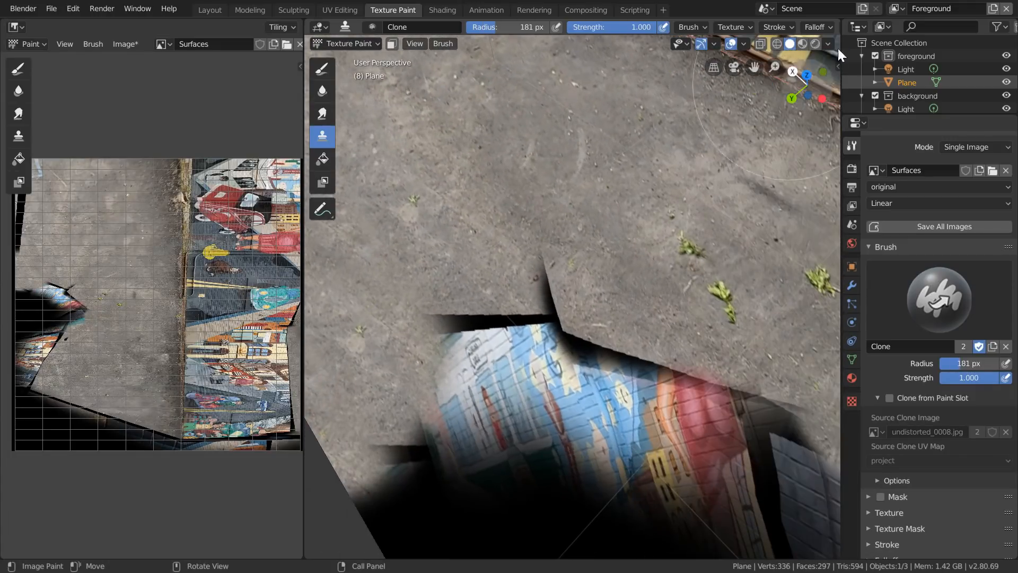
# - View the floor from the top, clone asphalt into the black area, and reduce the brush radius to 127 px
pyautogui.click(807, 75)
pyautogui.keyDown('ctrl'); pyautogui.click(586, 312); pyautogui.keyUp('ctrl')
pyautogui.moveTo(636, 231); pyautogui.dragTo(623, 132)
pyautogui.scroll(-3, 647, 159)
pyautogui.keyDown('shift'); pyautogui.moveTo(692, 203); pyautogui.dragTo(672, 299, button='middle'); pyautogui.keyUp('shift')
pyautogui.press('f')
pyautogui.click(644, 351)
pyautogui.keyDown('shift'); pyautogui.moveTo(366, 275); pyautogui.dragTo(677, 229, button='middle'); pyautogui.keyUp('shift')
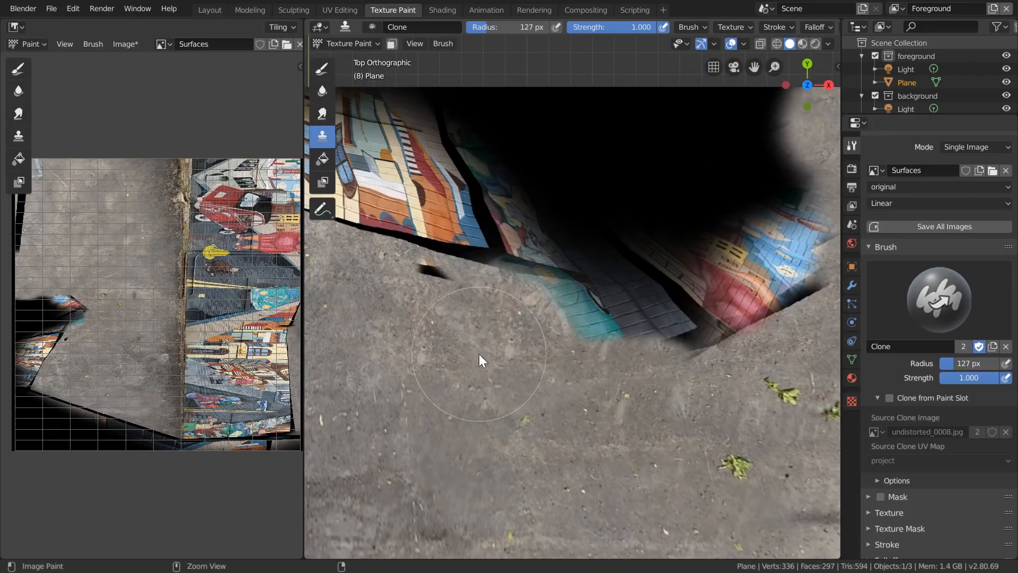
# - Sample clean asphalt and clone it over the misprojected teal car and red mural fragments bordering the black gap
pyautogui.keyDown('ctrl'); pyautogui.click(482, 354); pyautogui.keyUp('ctrl')
pyautogui.moveTo(437, 276); pyautogui.dragTo(497, 238)
pyautogui.moveTo(642, 426); pyautogui.dragTo(695, 332)
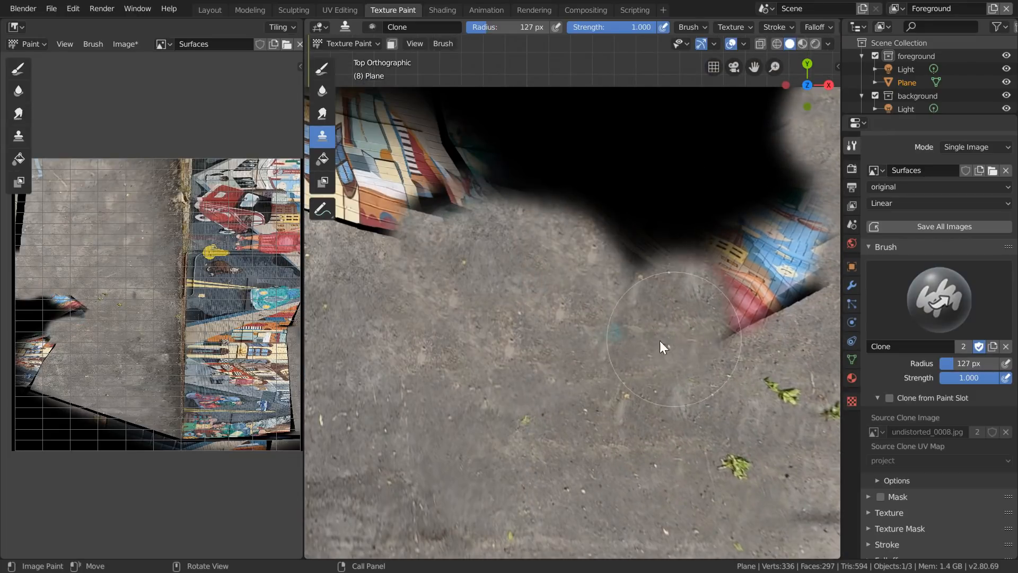
pyautogui.keyDown('shift'); pyautogui.moveTo(717, 320); pyautogui.dragTo(555, 303, button='middle'); pyautogui.keyUp('shift')
pyautogui.keyDown('shift'); pyautogui.moveTo(680, 230); pyautogui.dragTo(572, 246, button='middle'); pyautogui.keyUp('shift')
pyautogui.moveTo(603, 228)
pyautogui.mouseDown()
pyautogui.moveTo(556, 216)
pyautogui.moveTo(504, 223)
pyautogui.mouseUp()
# - Clone sampled asphalt along the floor's outer edge beside the misprojected building, undoing the unsuitable stroke and resampling as needed
pyautogui.scroll(-2, 488, 230)
pyautogui.keyDown('shift'); pyautogui.moveTo(488, 230); pyautogui.dragTo(676, 259, button='middle'); pyautogui.keyUp('shift')
pyautogui.scroll(3, 586, 228)
pyautogui.keyDown('ctrl'); pyautogui.click(586, 229); pyautogui.keyUp('ctrl')
pyautogui.moveTo(594, 133); pyautogui.dragTo(489, 94)
pyautogui.hotkey('ctrl', 'z')
pyautogui.moveTo(596, 136); pyautogui.dragTo(693, 134)
pyautogui.keyDown('shift'); pyautogui.moveTo(444, 199); pyautogui.dragTo(552, 259, button='middle'); pyautogui.keyUp('shift')
pyautogui.keyDown('ctrl'); pyautogui.click(589, 277); pyautogui.keyUp('ctrl')
pyautogui.moveTo(594, 131)
pyautogui.mouseDown()
pyautogui.moveTo(511, 151)
pyautogui.moveTo(730, 125)
pyautogui.mouseUp()
pyautogui.keyDown('shift'); pyautogui.moveTo(743, 180); pyautogui.dragTo(465, 193, button='middle'); pyautogui.keyUp('shift')
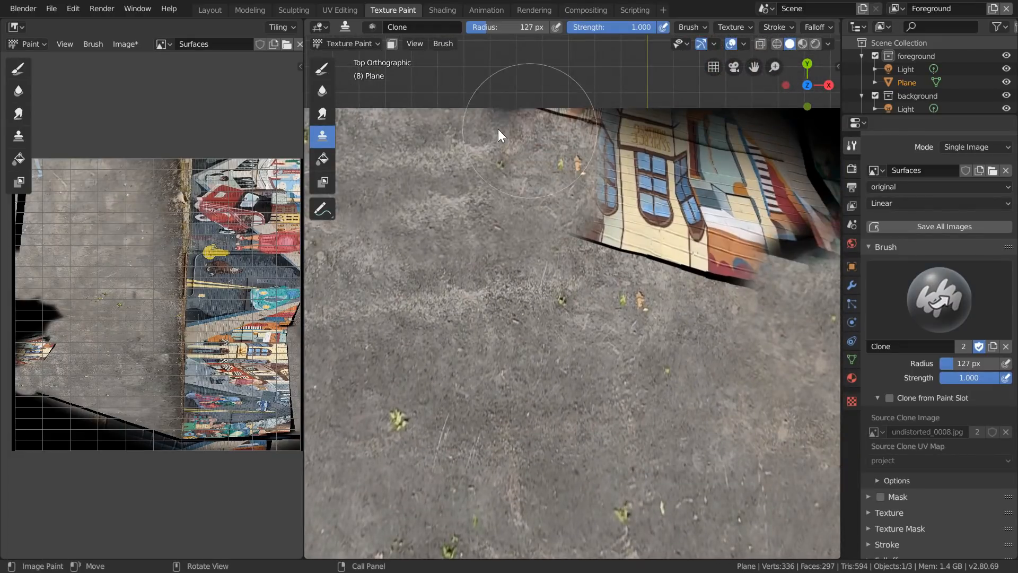
# - Clone asphalt over the misprojected yellow building patch at the floor's outer edge
pyautogui.moveTo(530, 132); pyautogui.dragTo(491, 130)
pyautogui.keyDown('shift'); pyautogui.moveTo(725, 293); pyautogui.dragTo(554, 218, button='middle'); pyautogui.keyUp('shift')
pyautogui.moveTo(486, 154)
pyautogui.mouseDown()
pyautogui.moveTo(439, 129)
pyautogui.moveTo(444, 144)
pyautogui.mouseUp()
pyautogui.keyDown('shift'); pyautogui.moveTo(577, 159); pyautogui.dragTo(546, 202, button='middle'); pyautogui.keyUp('shift')
pyautogui.moveTo(426, 127); pyautogui.dragTo(620, 115)
pyautogui.scroll(-1, 537, 127)
pyautogui.keyDown('shift'); pyautogui.moveTo(476, 225); pyautogui.dragTo(623, 265, button='middle'); pyautogui.keyUp('shift')
pyautogui.scroll(-2, 706, 207)
pyautogui.keyDown('shift'); pyautogui.moveTo(808, 259); pyautogui.dragTo(546, 221, button='middle'); pyautogui.keyUp('shift')
pyautogui.scroll(3, 546, 221)
# - Fill the remaining black gap in the middle of the floor's outer edge with cloned asphalt, resampling clean spots
pyautogui.keyDown('ctrl'); pyautogui.click(725, 276); pyautogui.keyUp('ctrl')
pyautogui.moveTo(646, 206); pyautogui.dragTo(526, 204)
pyautogui.keyDown('shift'); pyautogui.moveTo(715, 180); pyautogui.dragTo(517, 286, button='middle'); pyautogui.keyUp('shift')
pyautogui.moveTo(505, 260)
pyautogui.mouseDown()
pyautogui.moveTo(522, 189)
pyautogui.moveTo(482, 188)
pyautogui.mouseUp()
pyautogui.keyDown('shift'); pyautogui.moveTo(464, 332); pyautogui.dragTo(600, 333, button='middle'); pyautogui.keyUp('shift')
pyautogui.moveTo(561, 183)
pyautogui.mouseDown()
pyautogui.moveTo(536, 222)
pyautogui.moveTo(542, 229)
pyautogui.mouseUp()
pyautogui.keyDown('shift'); pyautogui.moveTo(617, 252); pyautogui.dragTo(817, 288, button='middle'); pyautogui.keyUp('shift')
pyautogui.keyDown('ctrl'); pyautogui.click(425, 259); pyautogui.keyUp('ctrl')
pyautogui.moveTo(536, 254); pyautogui.dragTo(591, 220)
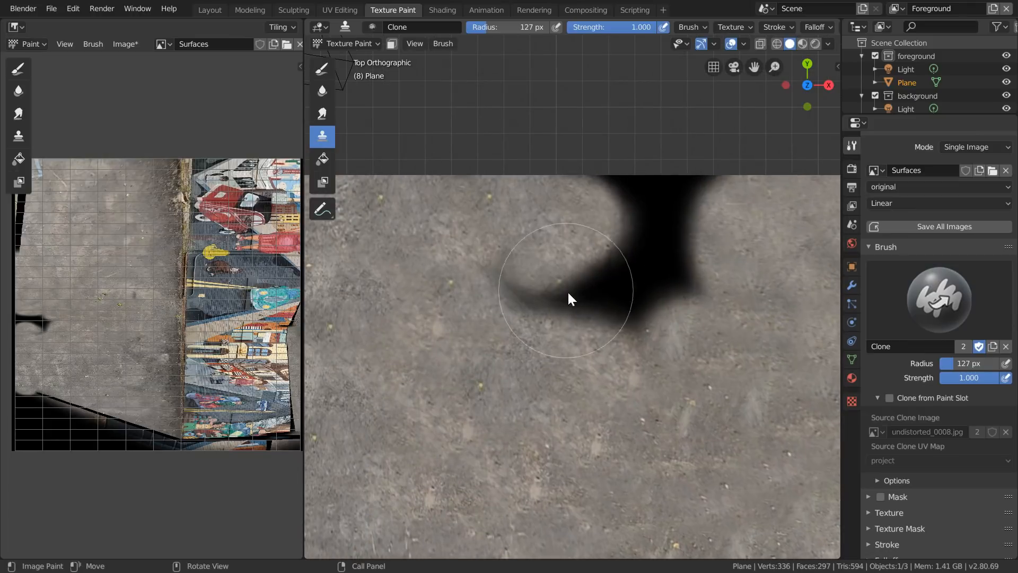
pyautogui.moveTo(536, 294); pyautogui.dragTo(608, 340)
pyautogui.scroll(-6, 699, 190)
pyautogui.keyDown('shift'); pyautogui.moveTo(703, 297); pyautogui.dragTo(418, 204, button='middle'); pyautogui.keyUp('shift')
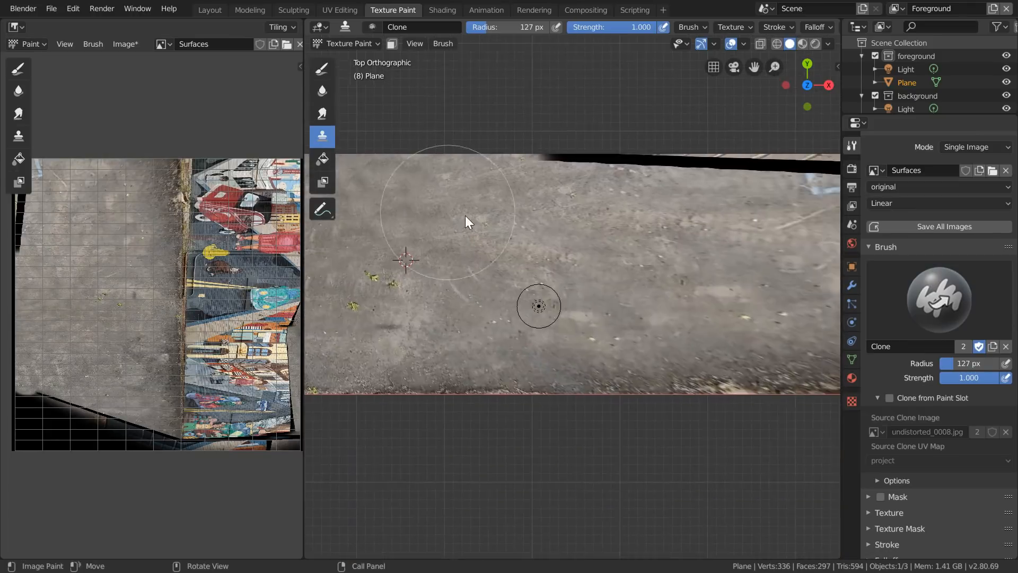
pyautogui.scroll(4, 418, 205)
pyautogui.keyDown('shift'); pyautogui.moveTo(556, 117); pyautogui.dragTo(509, 345, button='middle'); pyautogui.keyUp('shift')
pyautogui.keyDown('shift'); pyautogui.moveTo(772, 248); pyautogui.dragTo(552, 240, button='middle'); pyautogui.keyUp('shift')
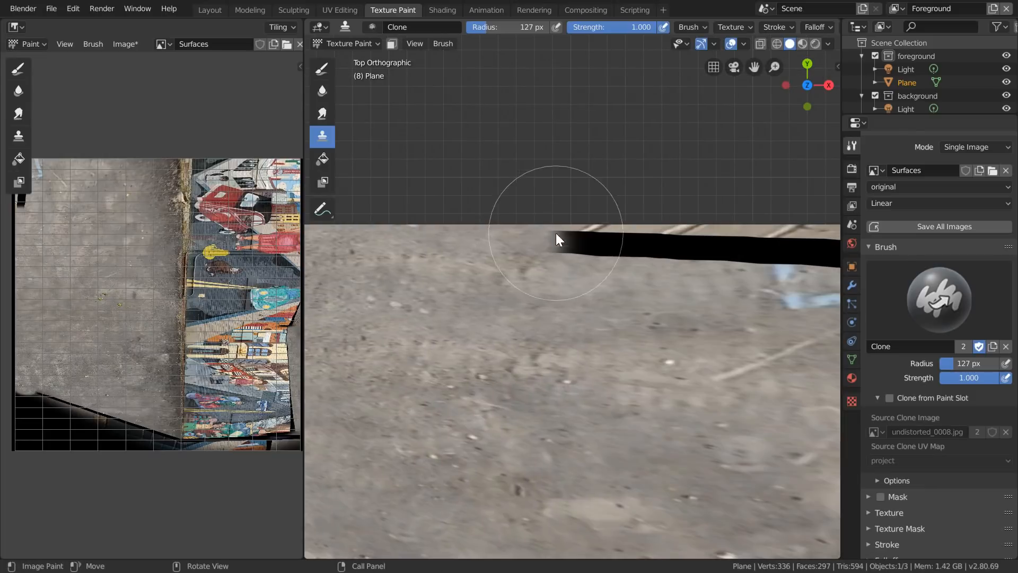
pyautogui.scroll(7, 501, 291)
pyautogui.moveTo(737, 250)
pyautogui.keyDown('shift'); pyautogui.mouseDown(button='middle')
pyautogui.moveTo(468, 239)
pyautogui.moveTo(619, 352)
pyautogui.mouseUp(button='middle'); pyautogui.keyUp('shift')
pyautogui.keyDown('ctrl'); pyautogui.click(619, 352); pyautogui.keyUp('ctrl')
pyautogui.moveTo(570, 231)
pyautogui.mouseDown()
pyautogui.moveTo(567, 219)
pyautogui.moveTo(578, 293)
pyautogui.mouseUp()
pyautogui.hotkey('ctrl', 'z')
pyautogui.hotkey('ctrl', 'z')
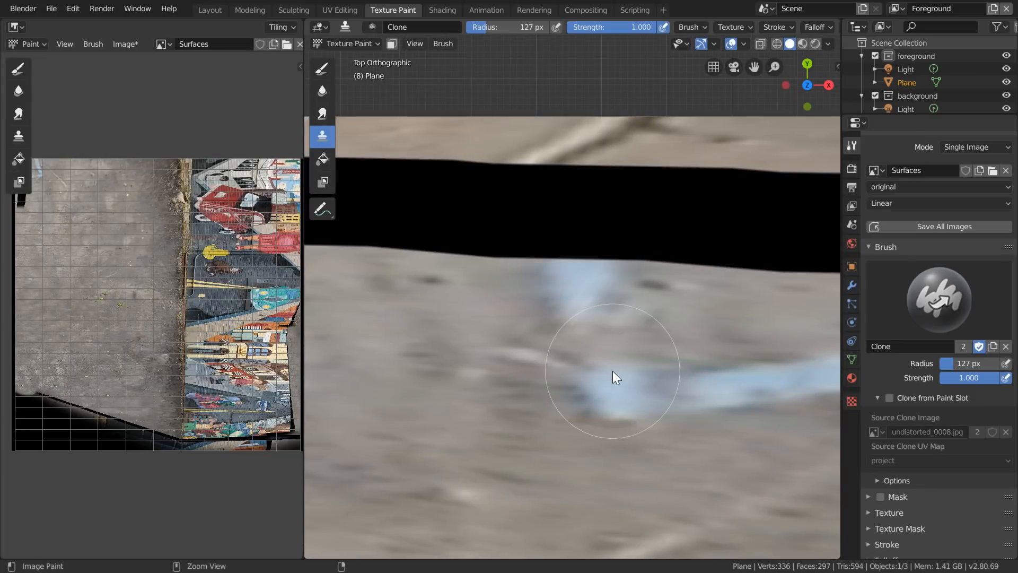
# - Clone asphalt over the black strip up to the blue painted line, continuing that line to the floor's outer edge
pyautogui.scroll(-3, 556, 143)
pyautogui.keyDown('shift'); pyautogui.moveTo(421, 227); pyautogui.dragTo(624, 337, button='middle'); pyautogui.keyUp('shift')
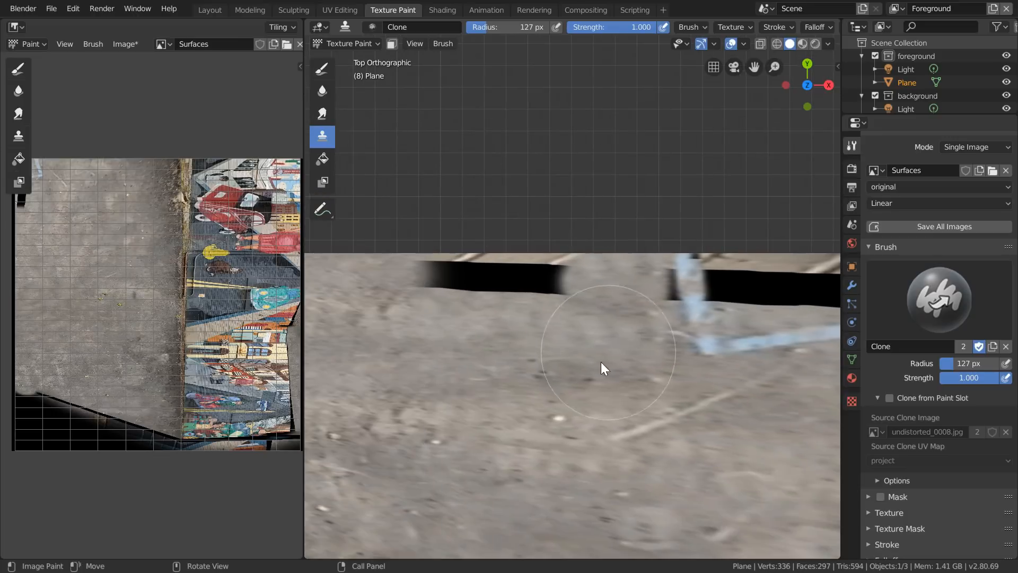
pyautogui.scroll(-3, 408, 287)
pyautogui.keyDown('shift'); pyautogui.moveTo(740, 316); pyautogui.dragTo(602, 301, button='middle'); pyautogui.keyUp('shift')
pyautogui.scroll(6, 581, 366)
pyautogui.scroll(-4, 614, 245)
pyautogui.scroll(5, 632, 308)
pyautogui.scroll(-5, 567, 249)
pyautogui.keyDown('shift'); pyautogui.moveTo(576, 430); pyautogui.dragTo(632, 426, button='middle'); pyautogui.keyUp('shift')
# - Set the clone brush to 116 px and cover the rest of the black strip beyond the blue line with asphalt
pyautogui.scroll(4, 631, 427)
pyautogui.press('f')
pyautogui.click(672, 423)
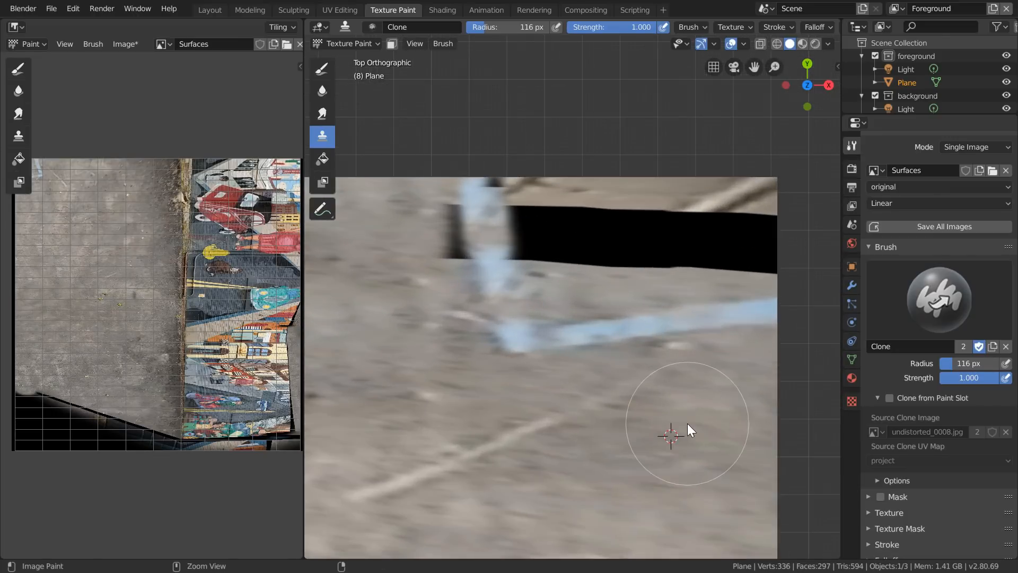
pyautogui.moveTo(672, 234); pyautogui.dragTo(764, 252)
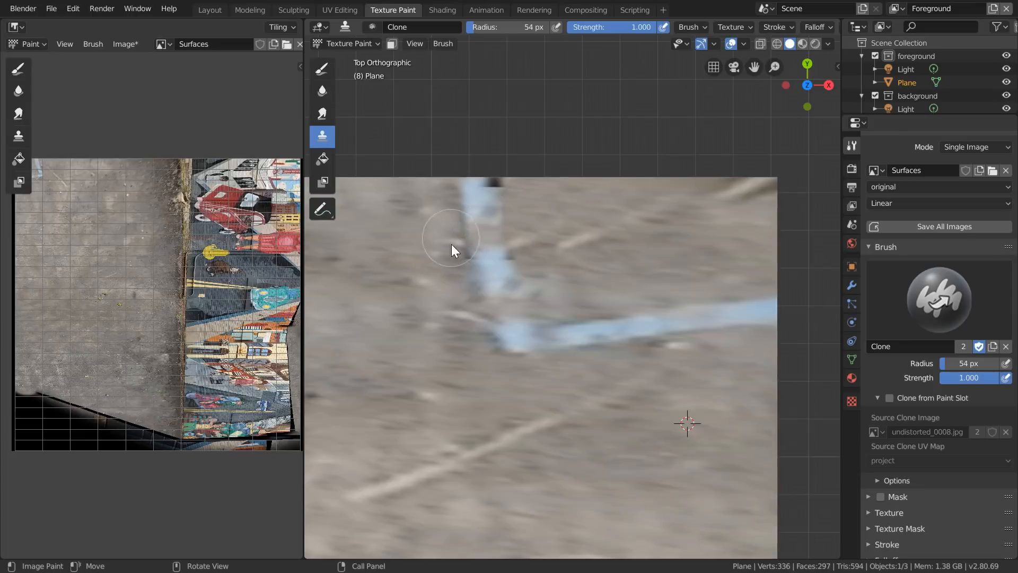
# - Clone asphalt along the black corner area at the floor's end, resampling clean spots and undoing the last stroke
pyautogui.scroll(-3, 522, 269)
pyautogui.scroll(3, 456, 144)
pyautogui.scroll(-4, 504, 223)
pyautogui.moveTo(504, 223); pyautogui.dragTo(307, 261, button='middle')
pyautogui.scroll(4, 648, 358)
pyautogui.moveTo(648, 357); pyautogui.dragTo(561, 356, button='middle')
pyautogui.click(601, 336)
pyautogui.keyDown('ctrl'); pyautogui.click(529, 365); pyautogui.keyUp('ctrl')
pyautogui.moveTo(650, 392)
pyautogui.mouseDown()
pyautogui.moveTo(612, 255)
pyautogui.moveTo(597, 241)
pyautogui.mouseUp()
pyautogui.hotkey('ctrl', 'z')
# - Set the clone brush to 139 px and spread asphalt over the large black area at the floor's end
pyautogui.scroll(3, 642, 413)
pyautogui.moveTo(647, 414); pyautogui.dragTo(530, 157)
pyautogui.moveTo(530, 157); pyautogui.dragTo(573, 297, button='middle')
pyautogui.moveTo(413, 138)
pyautogui.mouseDown(button='middle')
pyautogui.moveTo(548, 189)
pyautogui.moveTo(584, 178)
pyautogui.moveTo(589, 317)
pyautogui.mouseUp(button='middle')
pyautogui.moveTo(593, 170); pyautogui.dragTo(669, 212)
pyautogui.scroll(-3, 641, 231)
pyautogui.moveTo(641, 231)
pyautogui.mouseDown(button='middle')
pyautogui.moveTo(641, 421)
pyautogui.moveTo(669, 413)
pyautogui.mouseUp(button='middle')
pyautogui.moveTo(766, 403); pyautogui.dragTo(594, 284)
pyautogui.keyDown('ctrl'); pyautogui.click(512, 351); pyautogui.keyUp('ctrl')
pyautogui.moveTo(695, 267); pyautogui.dragTo(467, 175)
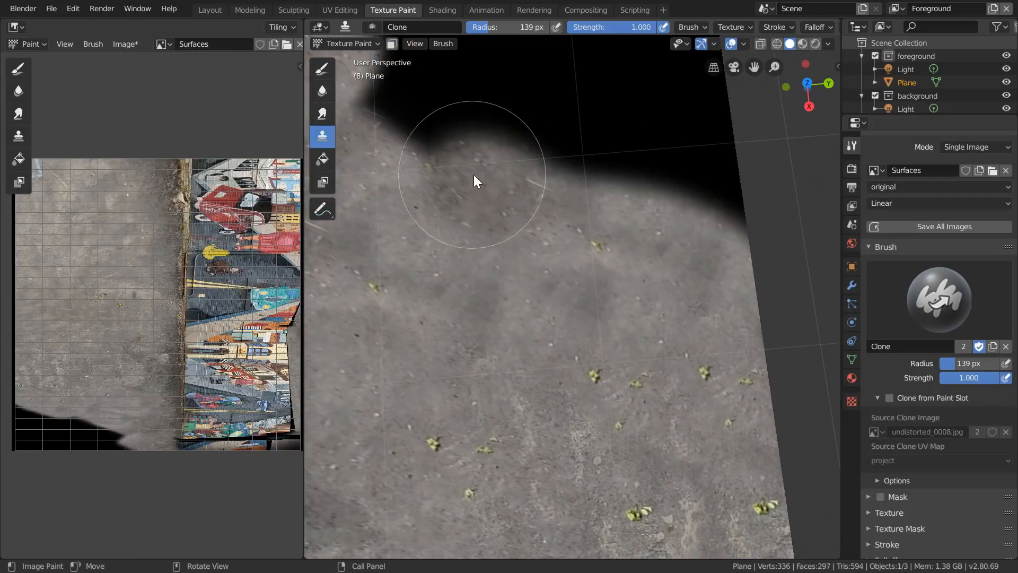
# - Resample clean asphalt and extend it further into the remaining black corner of the floor
pyautogui.keyDown('shift'); pyautogui.moveTo(506, 234); pyautogui.dragTo(577, 320, button='middle'); pyautogui.keyUp('shift')
pyautogui.keyDown('ctrl'); pyautogui.click(524, 413); pyautogui.keyUp('ctrl')
pyautogui.moveTo(523, 242); pyautogui.dragTo(450, 175)
pyautogui.scroll(-4, 447, 195)
pyautogui.moveTo(594, 374)
pyautogui.mouseDown(button='middle')
pyautogui.moveTo(480, 325)
pyautogui.moveTo(635, 305)
pyautogui.mouseUp(button='middle')
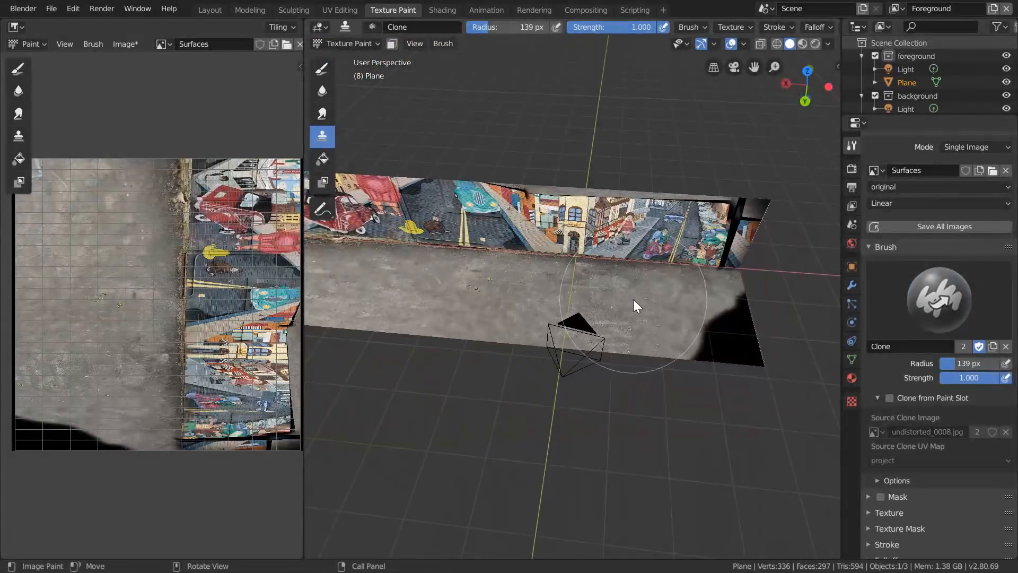
# - Expand the 3D viewport over the image editor and delete the outermost column of wall and floor faces beside the black corner
pyautogui.click(735, 67)
pyautogui.moveTo(308, 27); pyautogui.dragTo(212, 106)
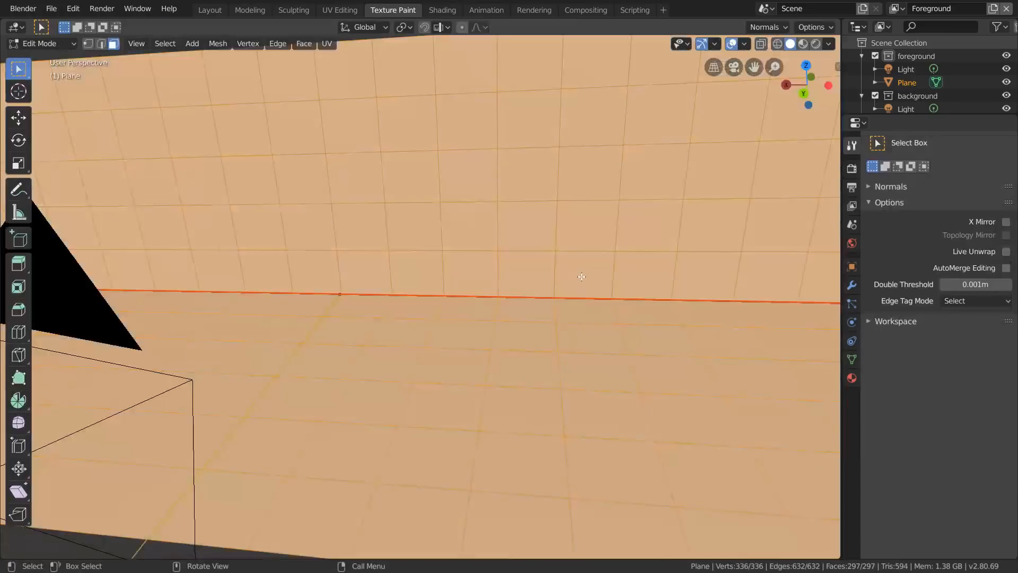
pyautogui.scroll(-3, 581, 277)
pyautogui.click(701, 409)
pyautogui.keyDown('ctrl'); pyautogui.click(668, 168); pyautogui.keyUp('ctrl')
pyautogui.press('x')
pyautogui.click(637, 204)
pyautogui.press('Tab')
pyautogui.press('Tab')
# - Delete the next end column of faces running down the wall and across the floor
pyautogui.click(640, 166)
pyautogui.keyDown('ctrl'); pyautogui.click(660, 402); pyautogui.keyUp('ctrl')
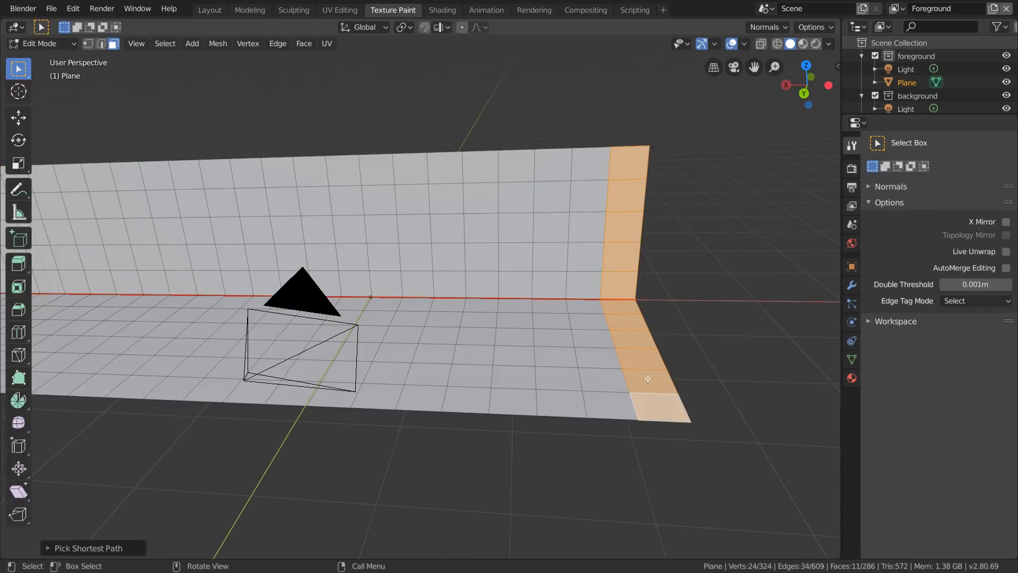
pyautogui.press('x')
pyautogui.click(656, 399)
pyautogui.press('Tab')
# - Delete the uppermost row of wall faces along the full length of the mesh
pyautogui.press('Tab')
pyautogui.press('Tab')
pyautogui.moveTo(578, 339); pyautogui.dragTo(615, 414, button='middle')
pyautogui.scroll(4, 615, 413)
pyautogui.moveTo(537, 371)
pyautogui.mouseDown()
pyautogui.moveTo(762, 252)
pyautogui.moveTo(644, 189)
pyautogui.moveTo(717, 243)
pyautogui.mouseUp()
pyautogui.keyDown('shift'); pyautogui.moveTo(529, 101); pyautogui.dragTo(578, 265, button='middle'); pyautogui.keyUp('shift')
pyautogui.scroll(-5, 578, 265)
pyautogui.moveTo(509, 292)
pyautogui.mouseDown(button='middle')
pyautogui.moveTo(445, 234)
pyautogui.moveTo(477, 244)
pyautogui.mouseUp(button='middle')
pyautogui.keyDown('shift'); pyautogui.moveTo(361, 154); pyautogui.dragTo(552, 276, button='middle'); pyautogui.keyUp('shift')
pyautogui.press('Tab')
pyautogui.click(745, 236)
pyautogui.keyDown('ctrl'); pyautogui.click(129, 170); pyautogui.keyUp('ctrl')
pyautogui.press('x')
pyautogui.click(130, 170)
pyautogui.press('Tab')
# - Play the shot through the camera and examine the painted surfaces and the far end where wall meets floor
pyautogui.click(734, 66)
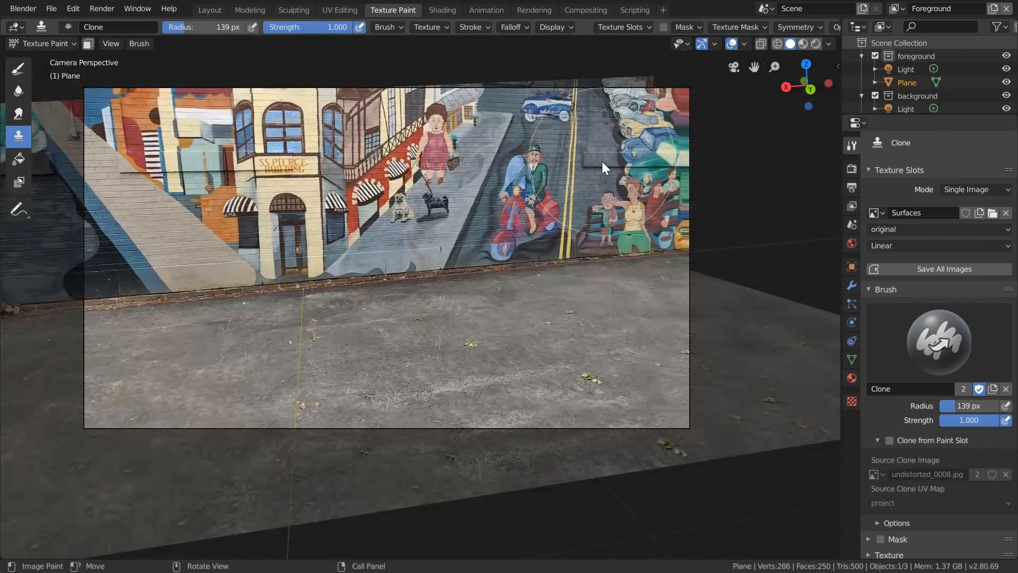
pyautogui.press('space')
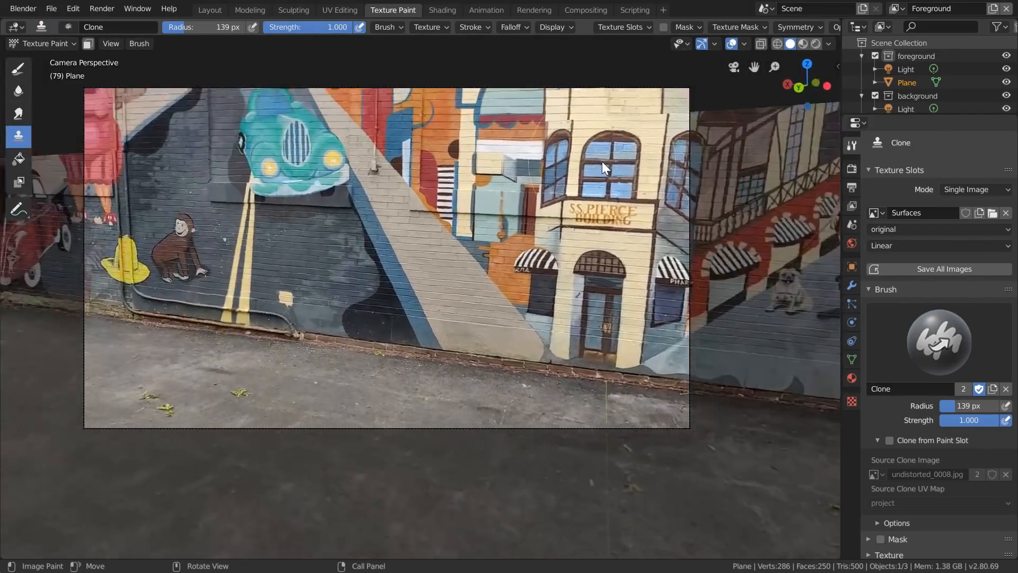
pyautogui.press('space')
pyautogui.moveTo(581, 159); pyautogui.dragTo(530, 223, button='middle')
pyautogui.moveTo(531, 223)
pyautogui.keyDown('shift'); pyautogui.mouseDown(button='middle')
pyautogui.moveTo(411, 394)
pyautogui.moveTo(367, 246)
pyautogui.mouseUp(button='middle'); pyautogui.keyUp('shift')
pyautogui.scroll(5, 367, 246)
pyautogui.moveTo(367, 247); pyautogui.dragTo(342, 287, button='middle')
pyautogui.keyDown('ctrl'); pyautogui.click(279, 385); pyautogui.keyUp('ctrl')
pyautogui.moveTo(321, 306); pyautogui.dragTo(278, 334)
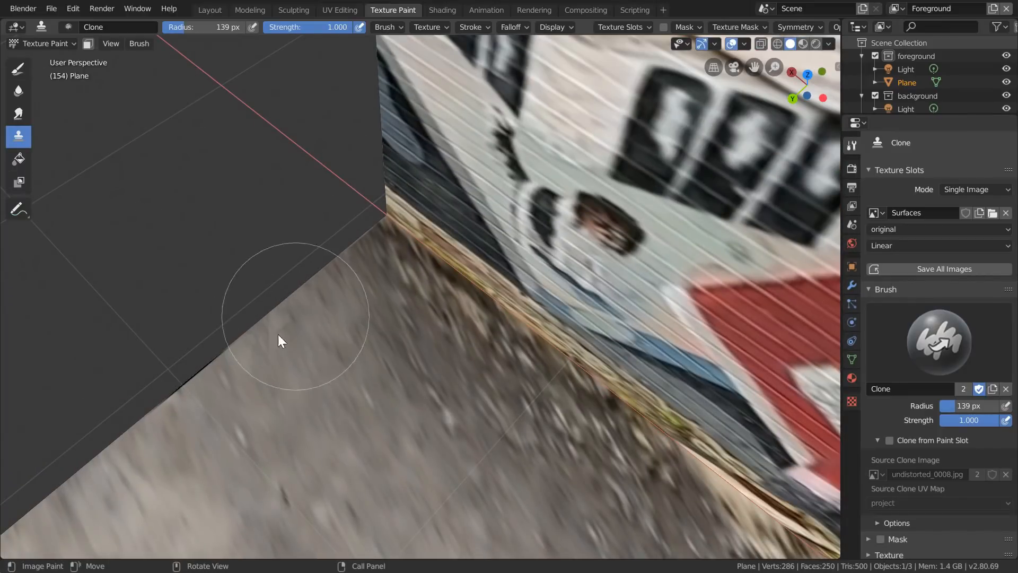
pyautogui.click(734, 68)
pyautogui.press('space')
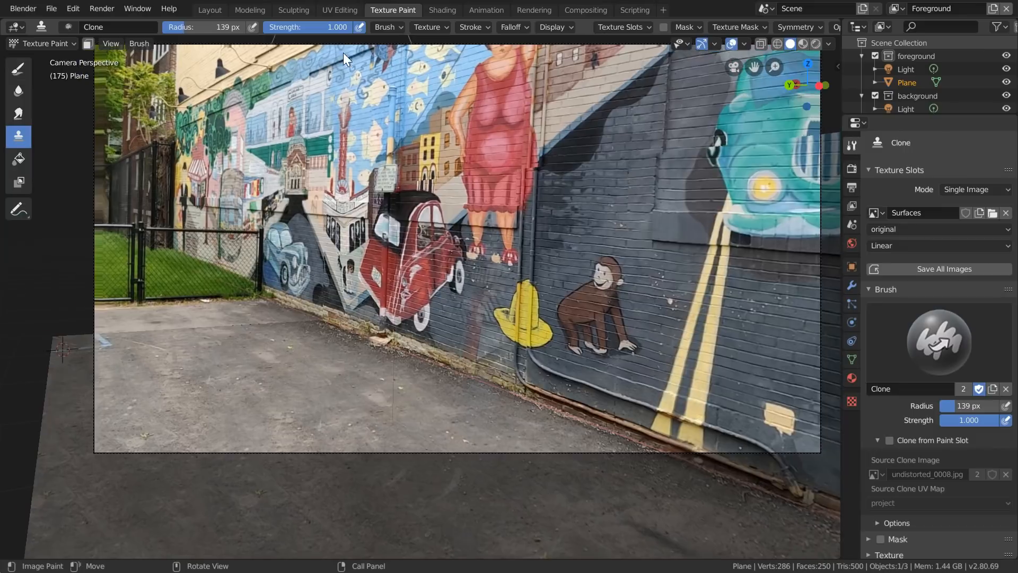
# - At frame 175, project all faces from the camera view into the project UV map, then reselect the original map for texture painting
pyautogui.click(340, 9)
pyautogui.click(899, 357)
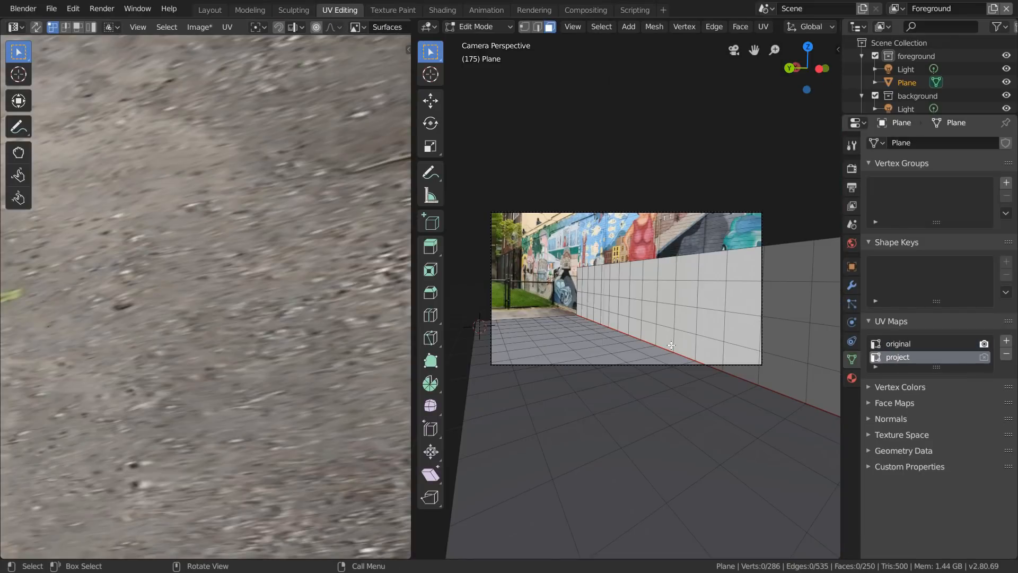
pyautogui.scroll(1, 663, 346)
pyautogui.press('a')
pyautogui.press('u')
pyautogui.click(629, 345)
pyautogui.click(893, 345)
pyautogui.click(393, 10)
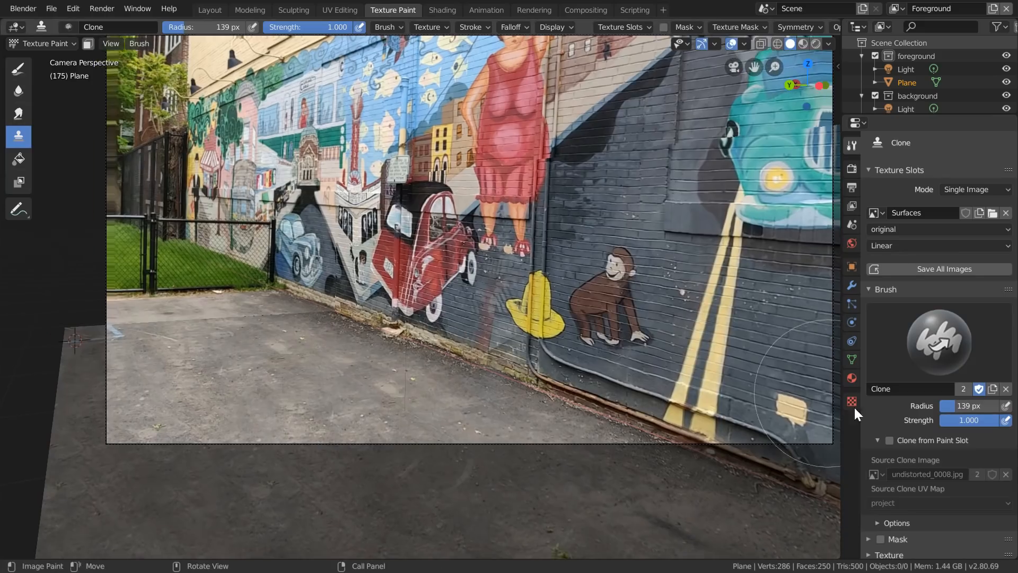
# - Enable Clone from Paint Slot with undistorted_0175.jpg as the source clone image
pyautogui.click(889, 441)
pyautogui.click(875, 474)
pyautogui.scroll(-20, 845, 442)
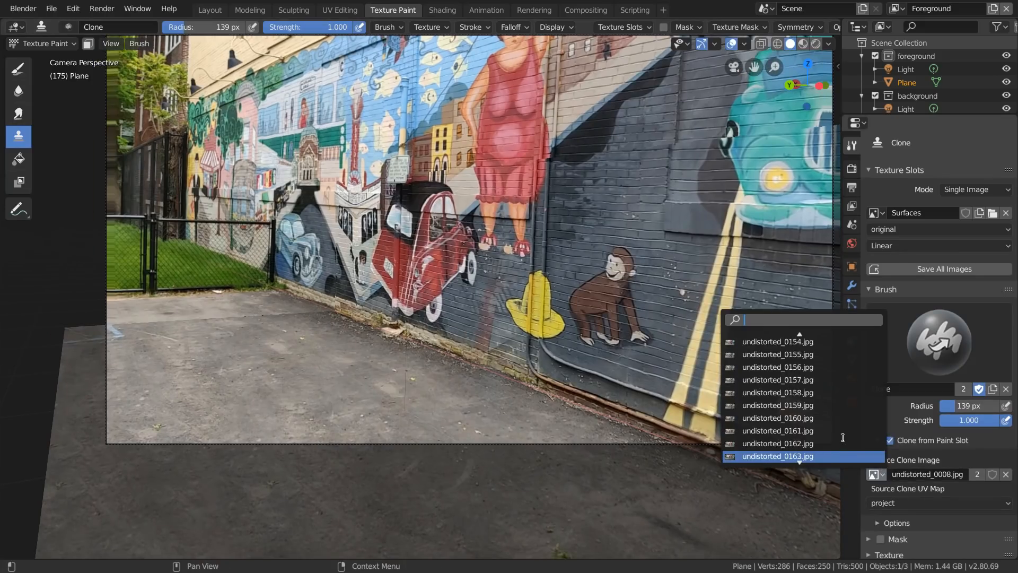
pyautogui.click(845, 442)
# - Paint the projected footage onto the far floor area around the blue painted lines
pyautogui.scroll(7, 233, 292)
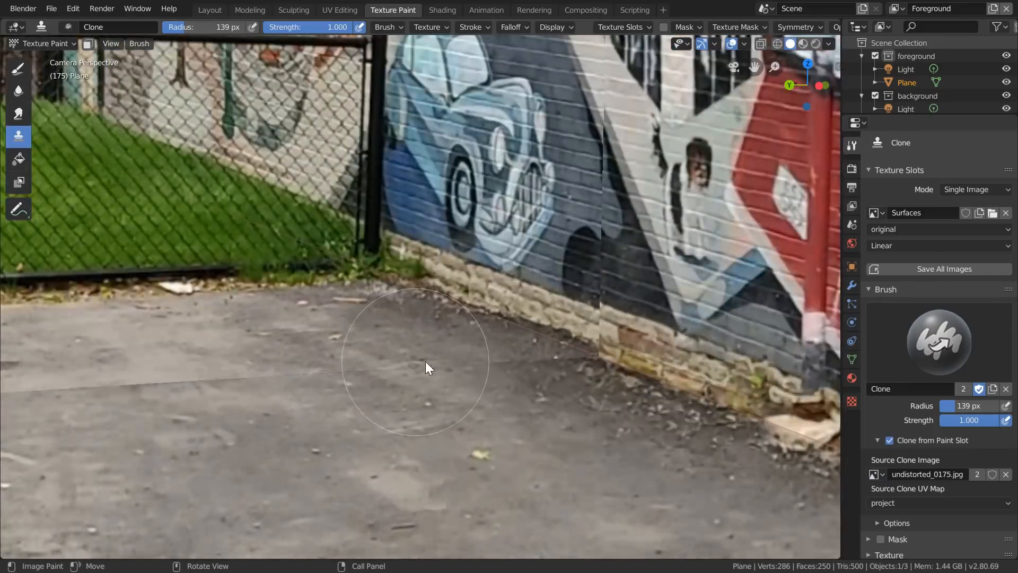
pyautogui.scroll(-6, 425, 362)
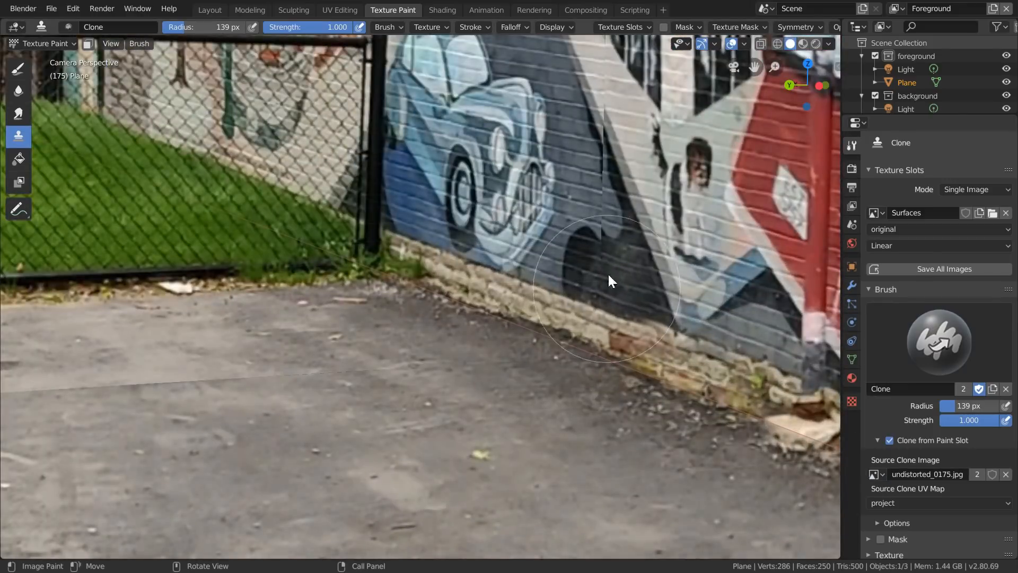
pyautogui.scroll(2, 555, 296)
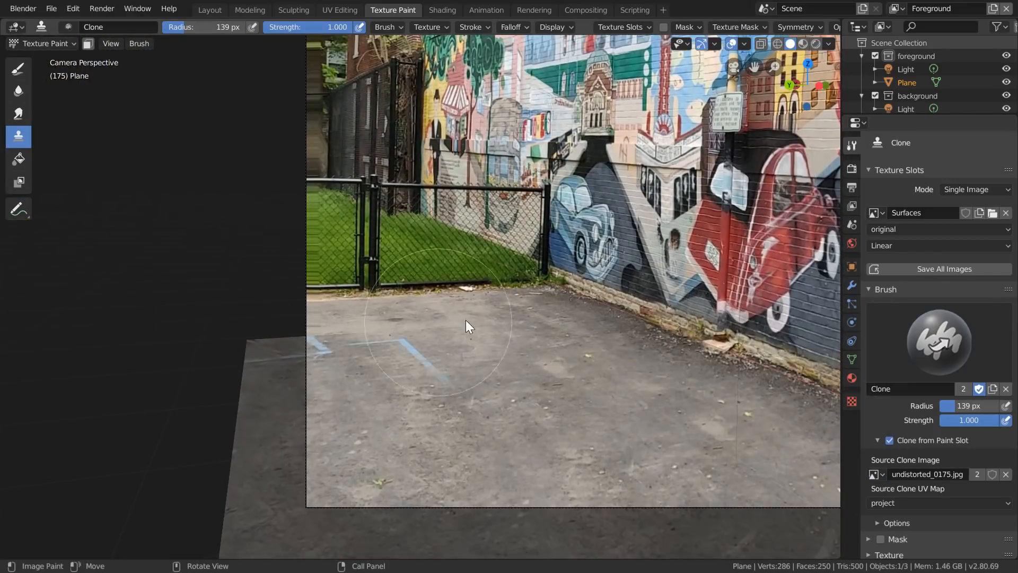
pyautogui.scroll(1, 384, 326)
pyautogui.moveTo(491, 342)
pyautogui.mouseDown()
pyautogui.moveTo(275, 356)
pyautogui.moveTo(425, 467)
pyautogui.mouseUp()
pyautogui.scroll(-6, 477, 414)
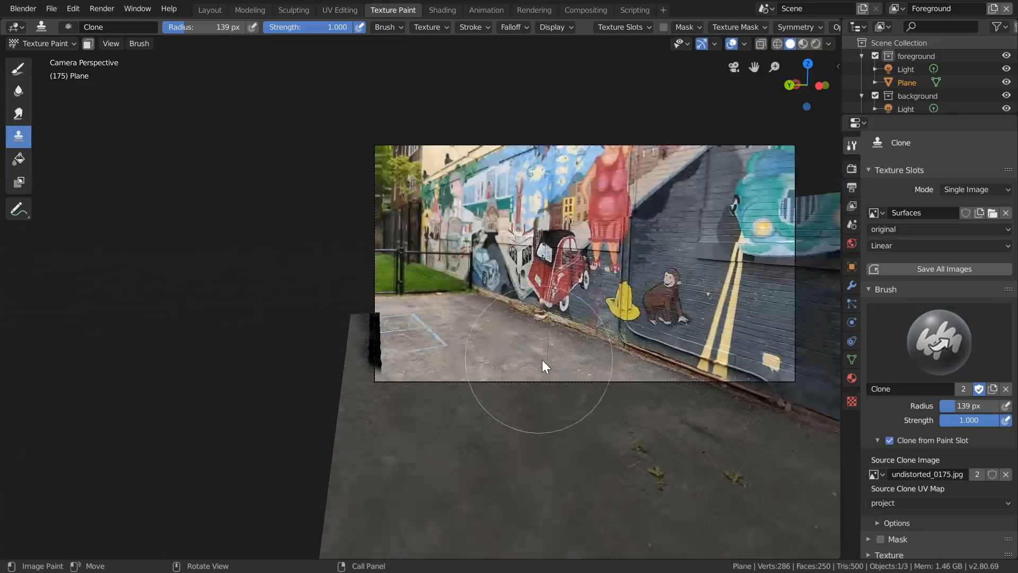
pyautogui.scroll(2, 472, 334)
pyautogui.moveTo(441, 321); pyautogui.dragTo(383, 344, button='middle')
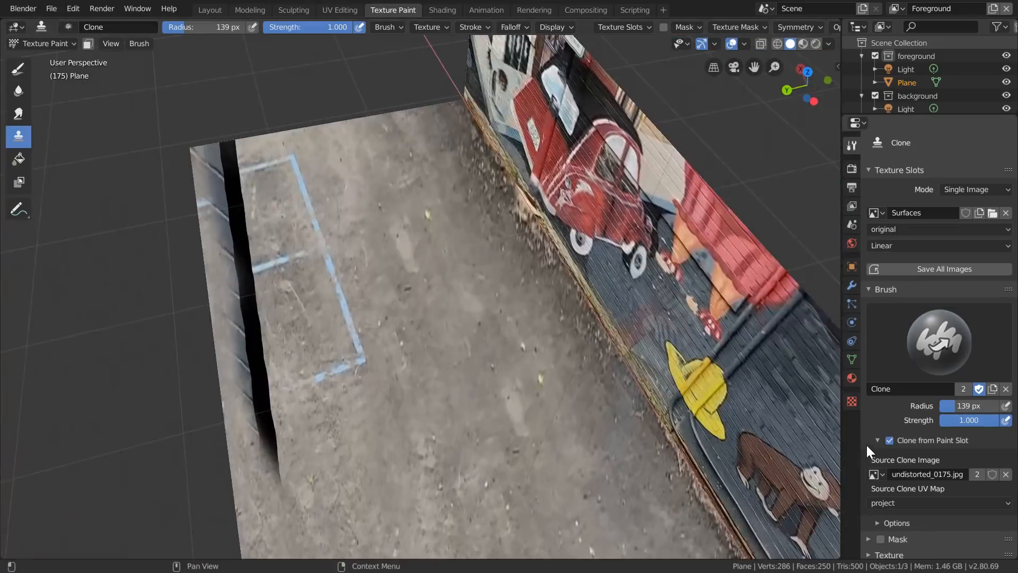
# - Turn off Clone from Paint Slot and clone sampled asphalt over the black strip at the floor's outer edge
pyautogui.click(890, 440)
pyautogui.scroll(2, 469, 470)
pyautogui.moveTo(297, 493)
pyautogui.keyDown('shift'); pyautogui.mouseDown(button='middle')
pyautogui.moveTo(413, 386)
pyautogui.moveTo(450, 437)
pyautogui.mouseUp(button='middle'); pyautogui.keyUp('shift')
pyautogui.moveTo(366, 422); pyautogui.dragTo(345, 375)
pyautogui.scroll(2, 374, 318)
pyautogui.keyDown('ctrl'); pyautogui.click(416, 271); pyautogui.keyUp('ctrl')
pyautogui.moveTo(298, 293); pyautogui.dragTo(268, 310)
# - Resample asphalt beside the blue painted lines and clone it over the adjoining stretch of the black edge
pyautogui.keyDown('shift'); pyautogui.moveTo(418, 194); pyautogui.dragTo(488, 342, button='middle'); pyautogui.keyUp('shift')
pyautogui.keyDown('ctrl'); pyautogui.click(423, 352); pyautogui.keyUp('ctrl')
pyautogui.moveTo(359, 377); pyautogui.dragTo(374, 196)
pyautogui.keyDown('shift'); pyautogui.moveTo(402, 185); pyautogui.dragTo(451, 369, button='middle'); pyautogui.keyUp('shift')
pyautogui.keyDown('ctrl'); pyautogui.click(501, 319); pyautogui.keyUp('ctrl')
pyautogui.moveTo(428, 342); pyautogui.dragTo(371, 153)
pyautogui.moveTo(451, 125)
pyautogui.keyDown('shift'); pyautogui.mouseDown(button='middle')
pyautogui.moveTo(542, 415)
pyautogui.moveTo(461, 323)
pyautogui.mouseUp(button='middle'); pyautogui.keyUp('shift')
# - Continue covering the black floor edge between the blue lines with asphalt from fresh sample points
pyautogui.scroll(2, 520, 325)
pyautogui.keyDown('ctrl'); pyautogui.click(526, 326); pyautogui.keyUp('ctrl')
pyautogui.moveTo(379, 390); pyautogui.dragTo(358, 205)
pyautogui.keyDown('shift'); pyautogui.moveTo(393, 194); pyautogui.dragTo(414, 270, button='middle'); pyautogui.keyUp('shift')
pyautogui.keyDown('ctrl'); pyautogui.click(498, 212); pyautogui.keyUp('ctrl')
pyautogui.moveTo(378, 222); pyautogui.dragTo(361, 310)
pyautogui.keyDown('shift'); pyautogui.moveTo(435, 194); pyautogui.dragTo(475, 378, button='middle'); pyautogui.keyUp('shift')
pyautogui.keyDown('ctrl'); pyautogui.click(520, 275); pyautogui.keyUp('ctrl')
# - Clone matching floor texture outward from several new sample points to patch the floor's outer edge around the blue lines
pyautogui.moveTo(480, 292); pyautogui.dragTo(343, 235)
pyautogui.keyDown('ctrl'); pyautogui.click(579, 275); pyautogui.keyUp('ctrl')
pyautogui.moveTo(451, 256); pyautogui.dragTo(263, 247)
pyautogui.keyDown('ctrl'); pyautogui.click(486, 278); pyautogui.keyUp('ctrl')
pyautogui.moveTo(393, 315); pyautogui.dragTo(304, 328)
pyautogui.keyDown('shift'); pyautogui.moveTo(493, 390); pyautogui.dragTo(525, 329, button='middle'); pyautogui.keyUp('shift')
pyautogui.keyDown('ctrl'); pyautogui.click(578, 328); pyautogui.keyUp('ctrl')
pyautogui.moveTo(413, 354); pyautogui.dragTo(347, 362)
pyautogui.scroll(-5, 473, 344)
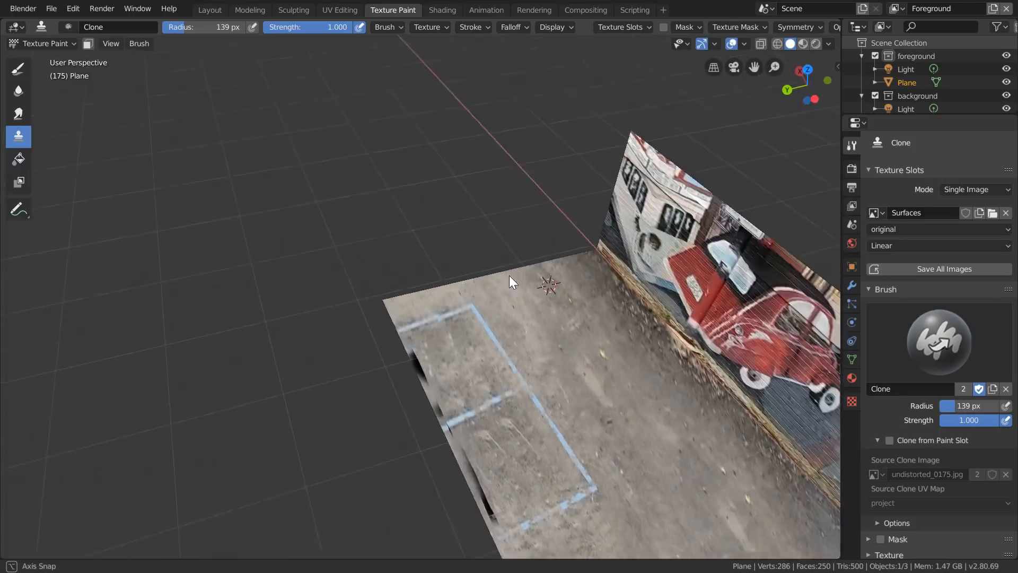